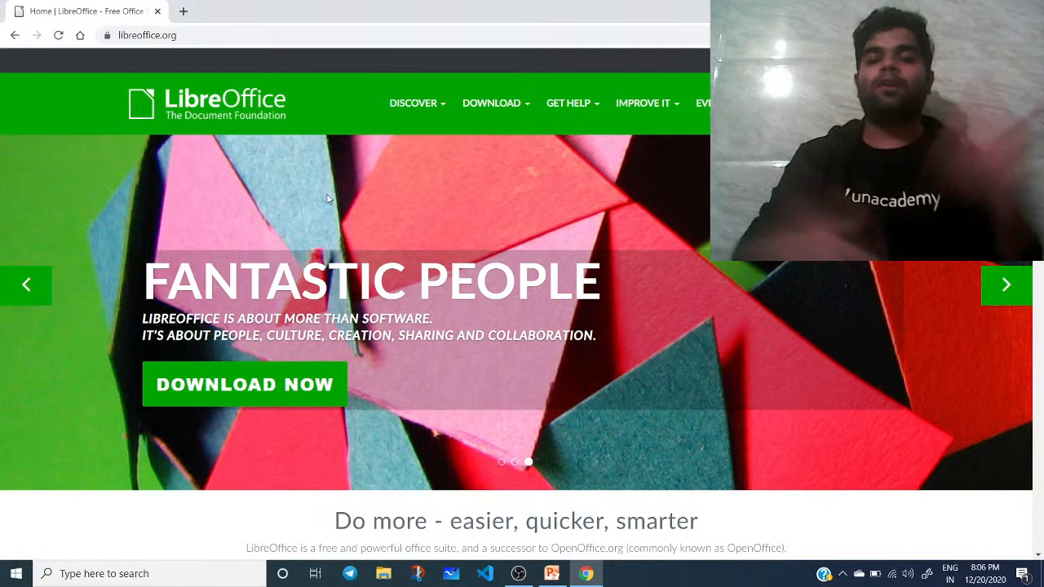
Download the LibreOffice 7.0.4 installer for Windows (32-bit) from libreoffice.org and discard the downloaded file
left_click(229, 377)
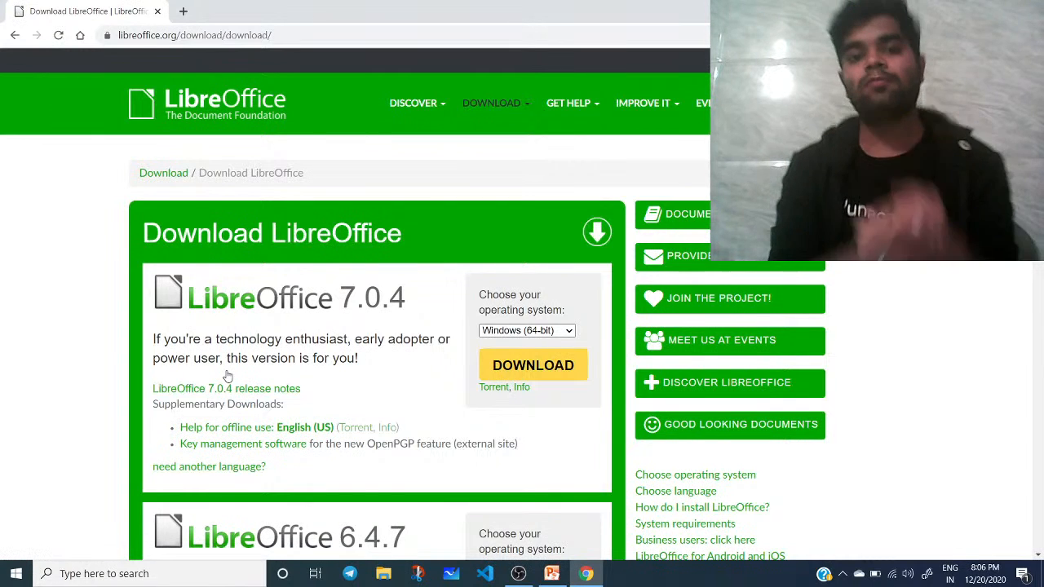
left_click(514, 331)
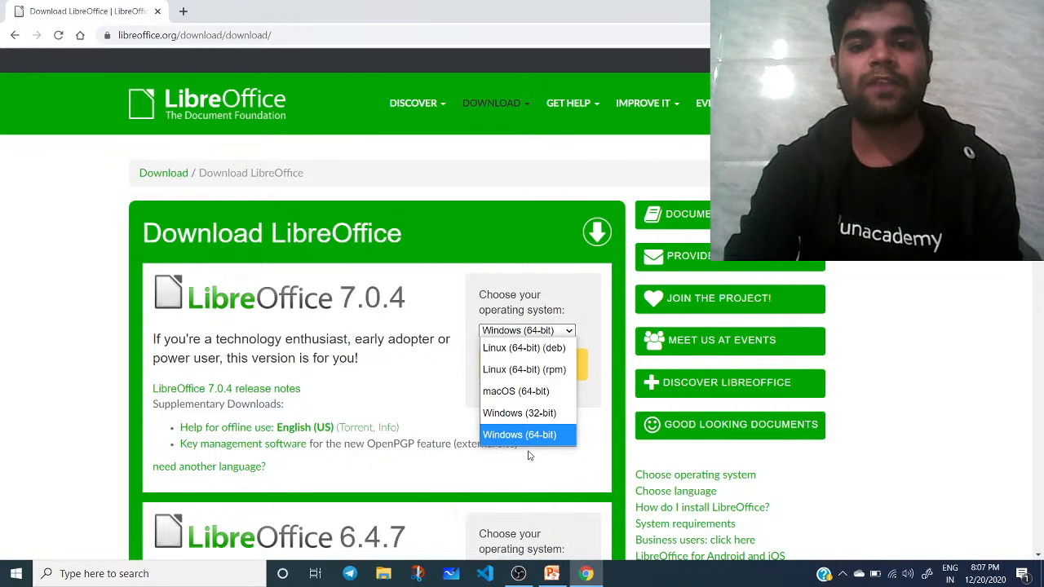
left_click(526, 413)
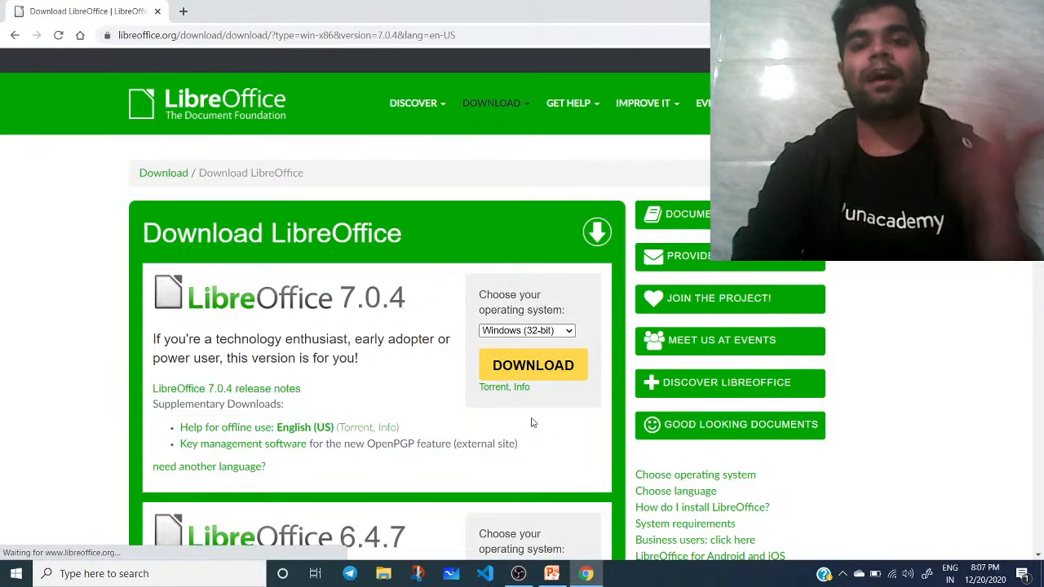
left_click(542, 368)
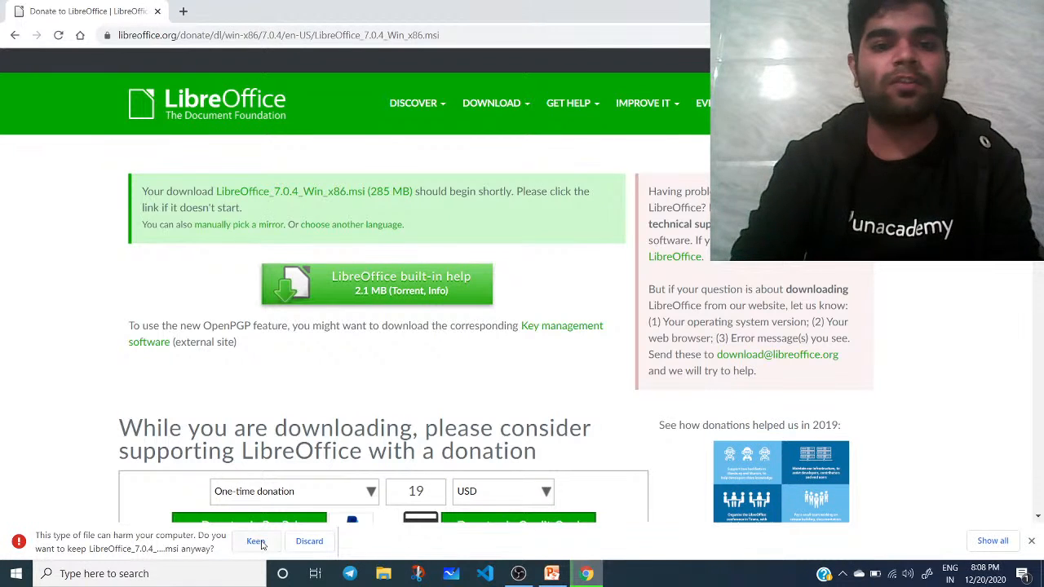
left_click(303, 543)
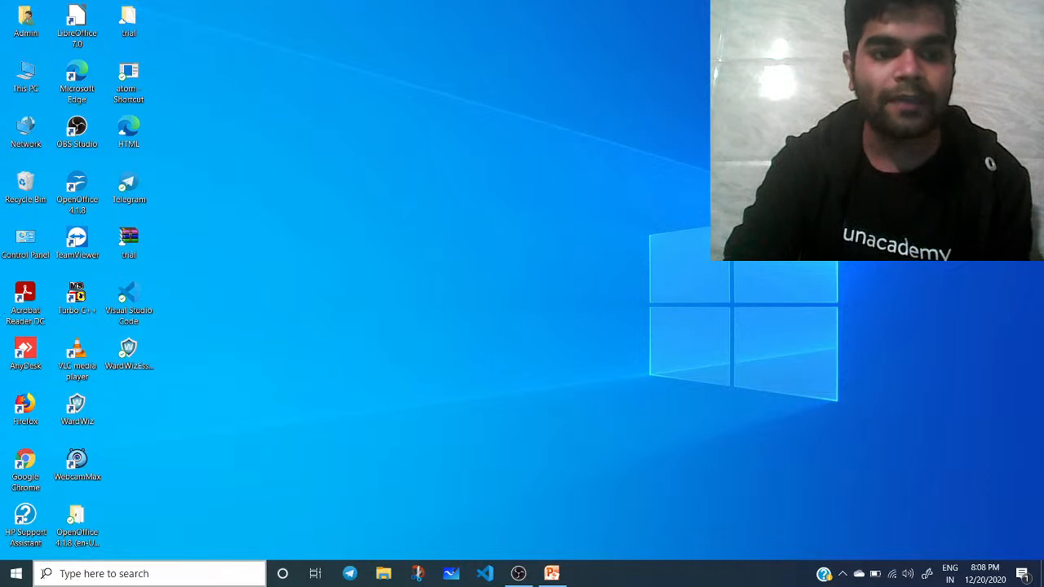
Examine the applications inside the LibreOffice 7.0 folder among the installed programs
left_click(16, 573)
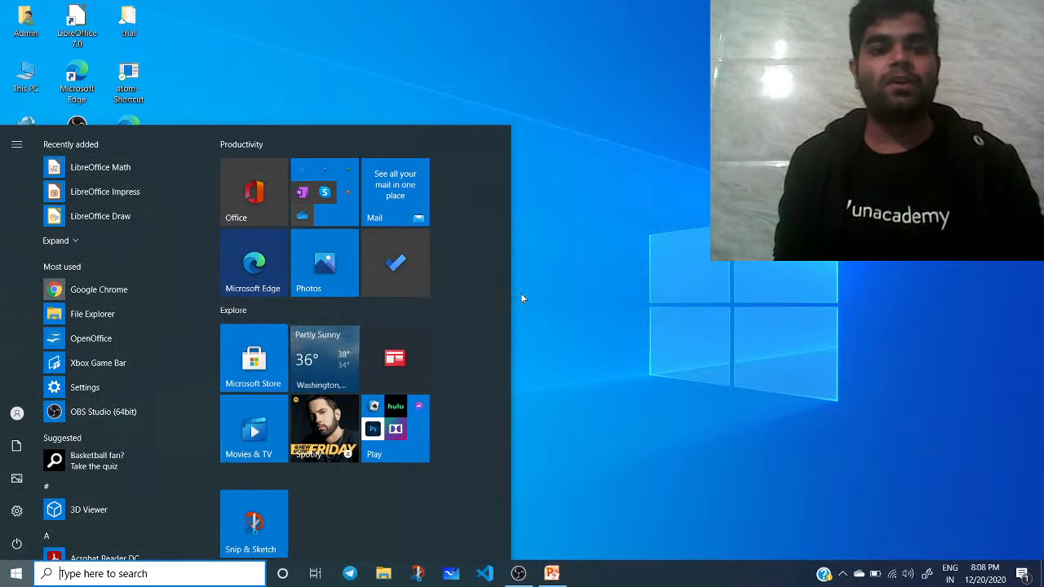
key("Down")
key("Down")
key("Down")
key("Down")
key("Down")
key("Down")
key("Down")
key("Down")
key("Down")
key("Down")
key("Down")
key("Down")
key("Down")
key("Down")
key("Down")
key("Down")
key("Down")
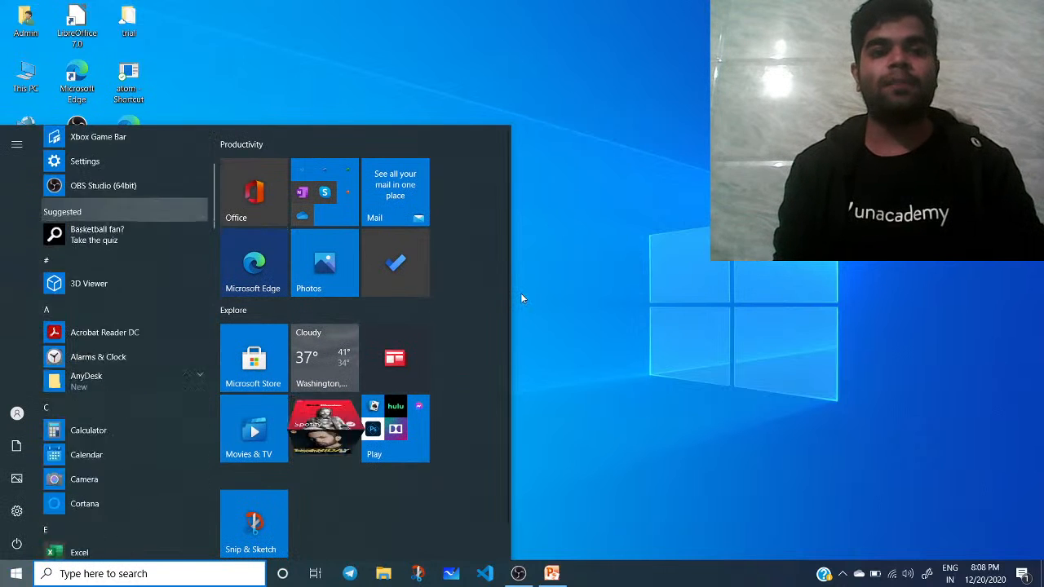
key("Down")
key("Down")
key("Down")
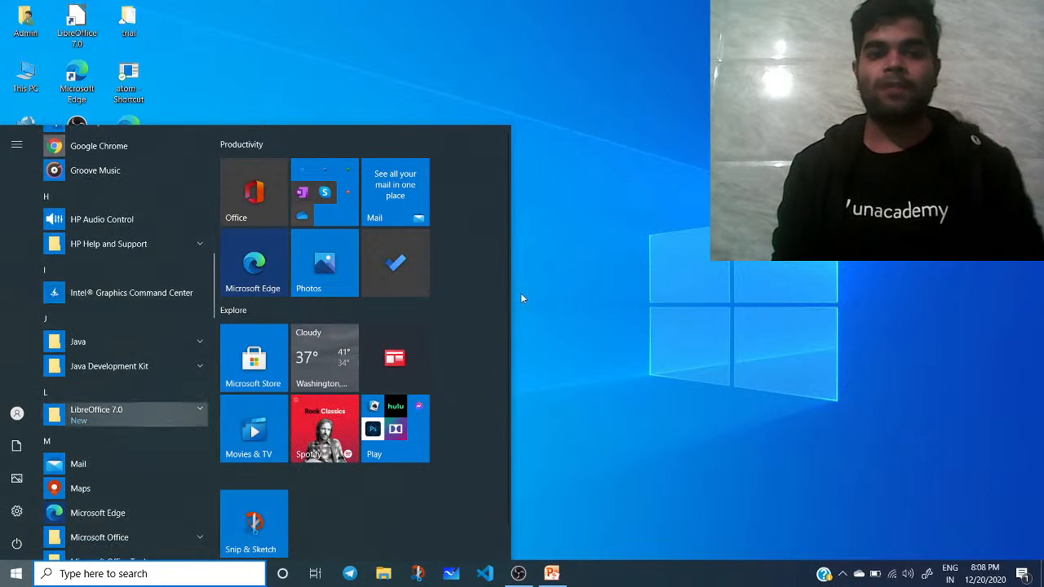
key("Return")
key("Down")
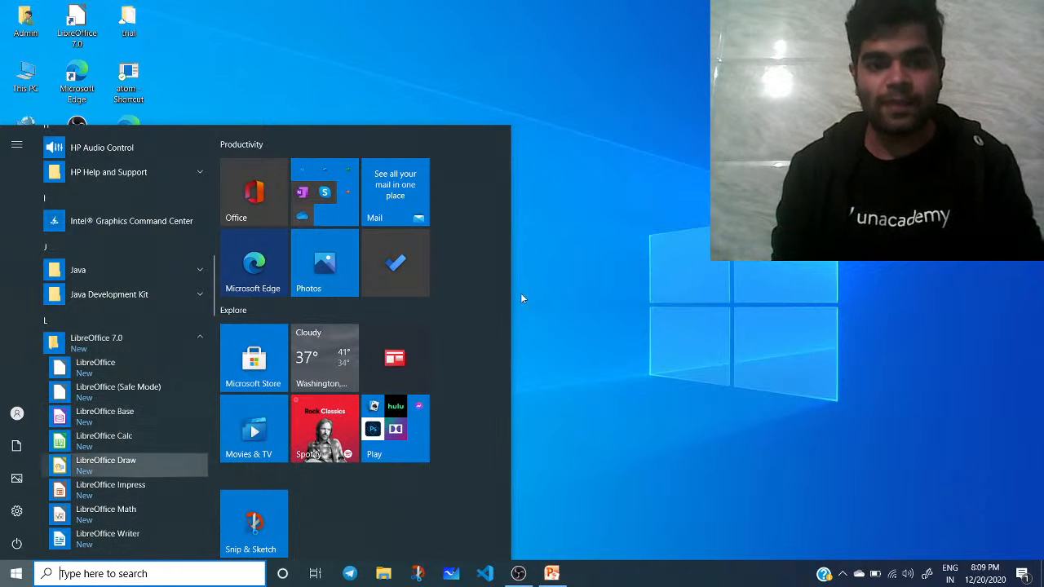
left_click(616, 264)
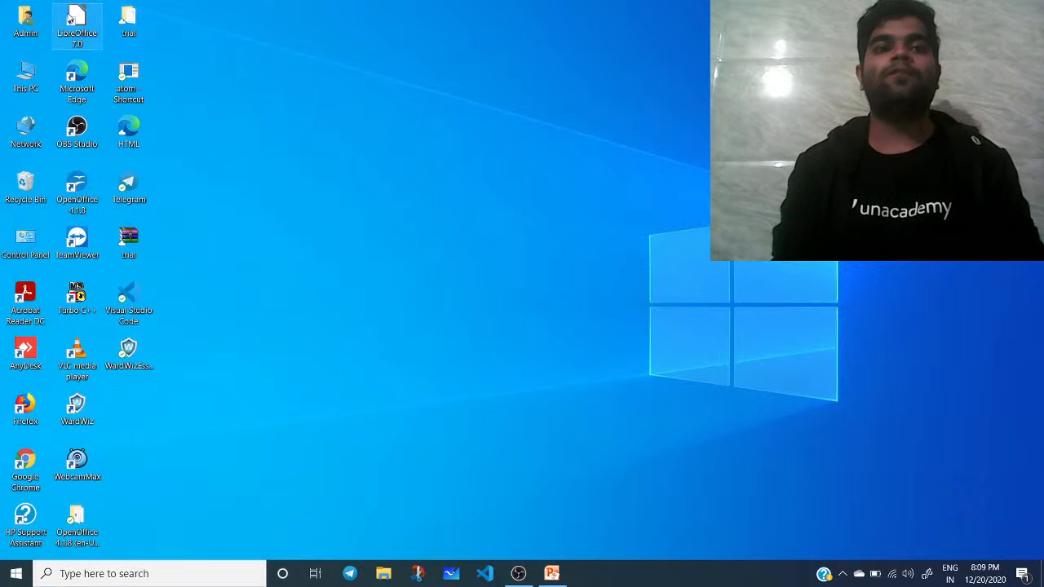
Open the LibreOffice 7.0 Start Center from the desktop, examine its document types, and close it
left_click(73, 22)
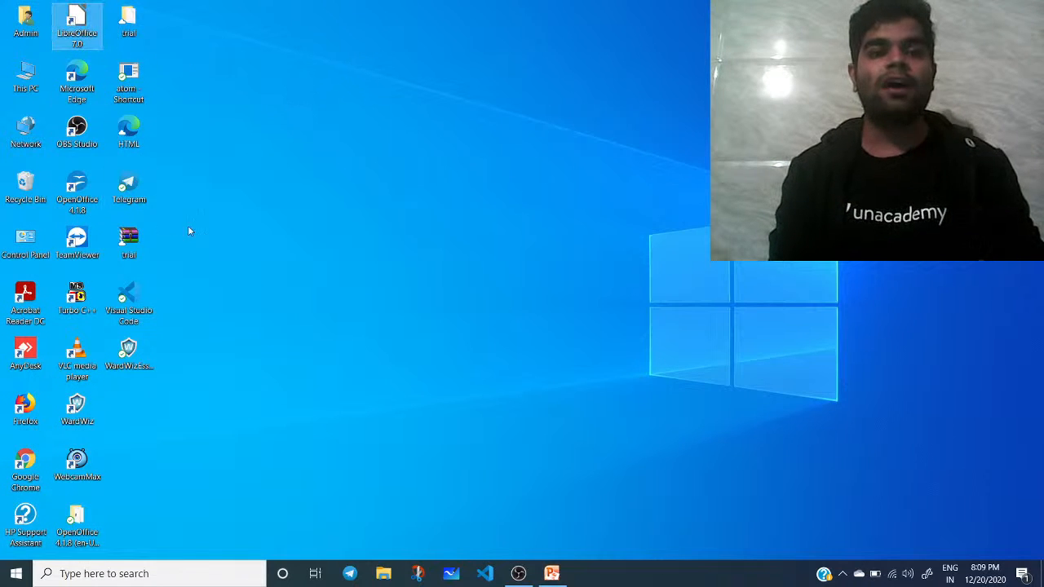
key("Return")
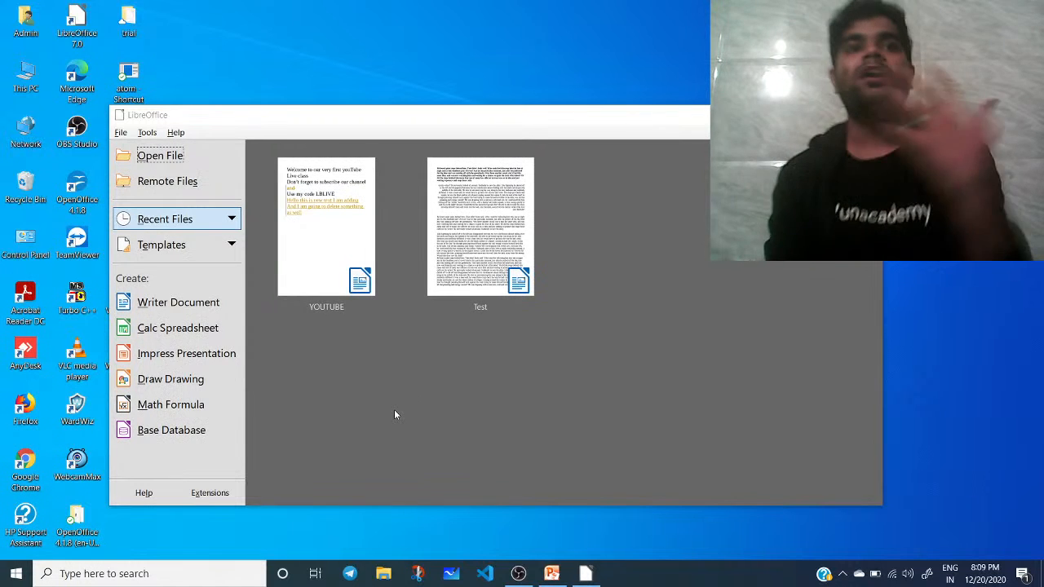
left_click(392, 314)
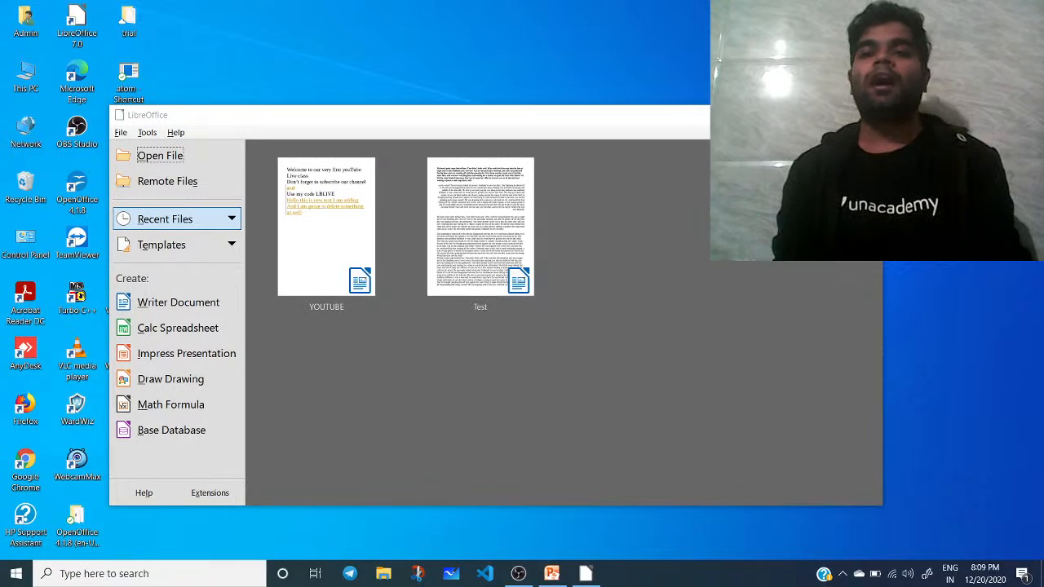
left_click(866, 115)
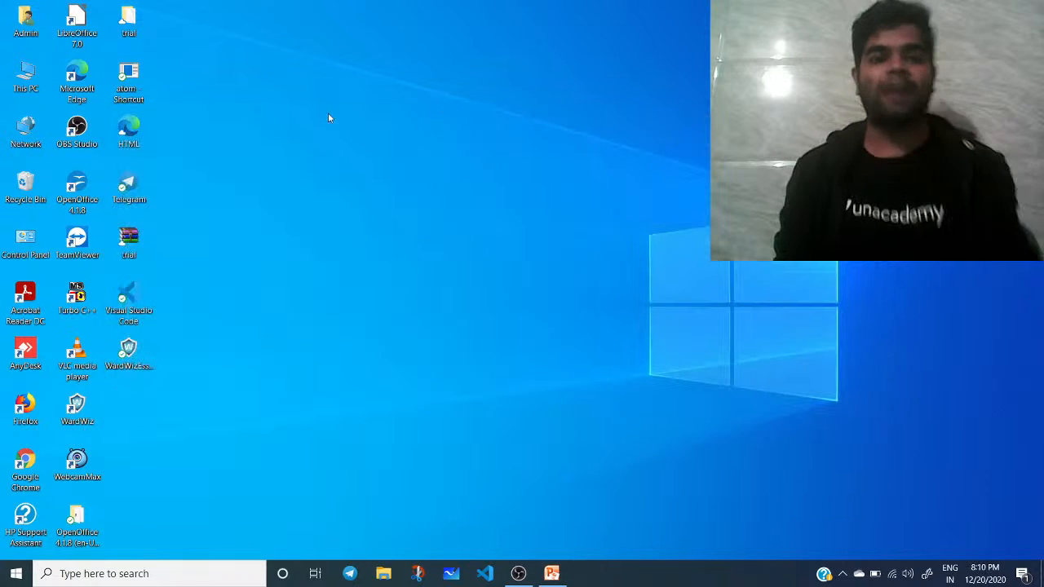
Launch LibreOffice Writer from the LibreOffice 7.0 program folder and dismiss the Tip of the Day
left_click(16, 573)
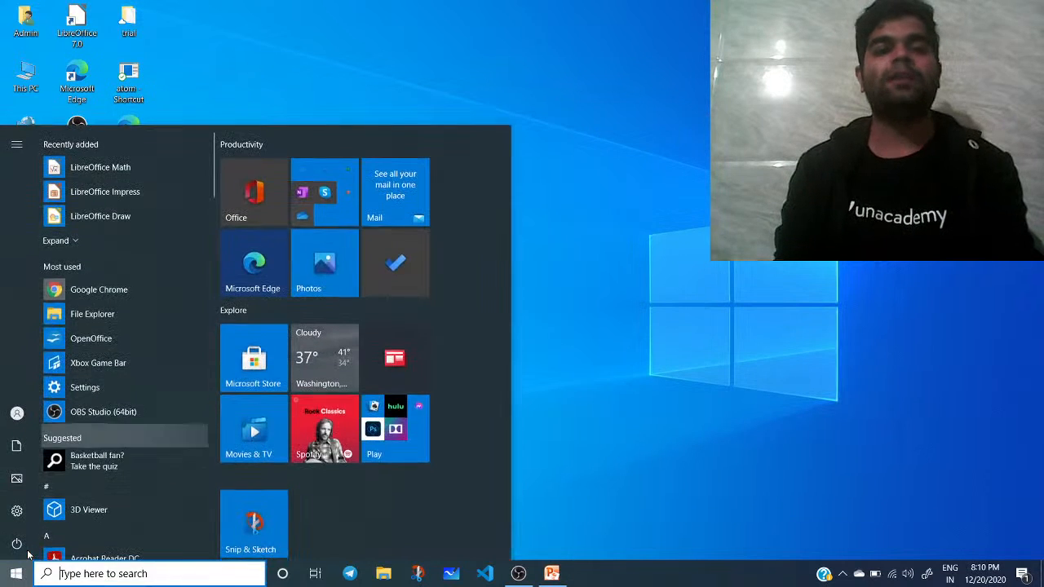
scroll(28, 555, "down", 1)
scroll(28, 554, "down", 10)
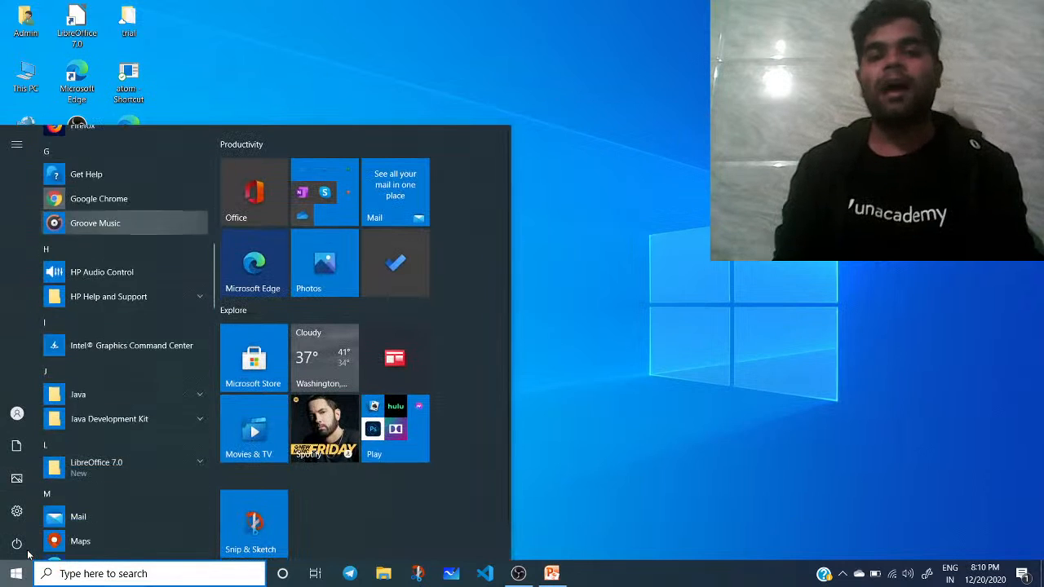
scroll(28, 555, "down", 10)
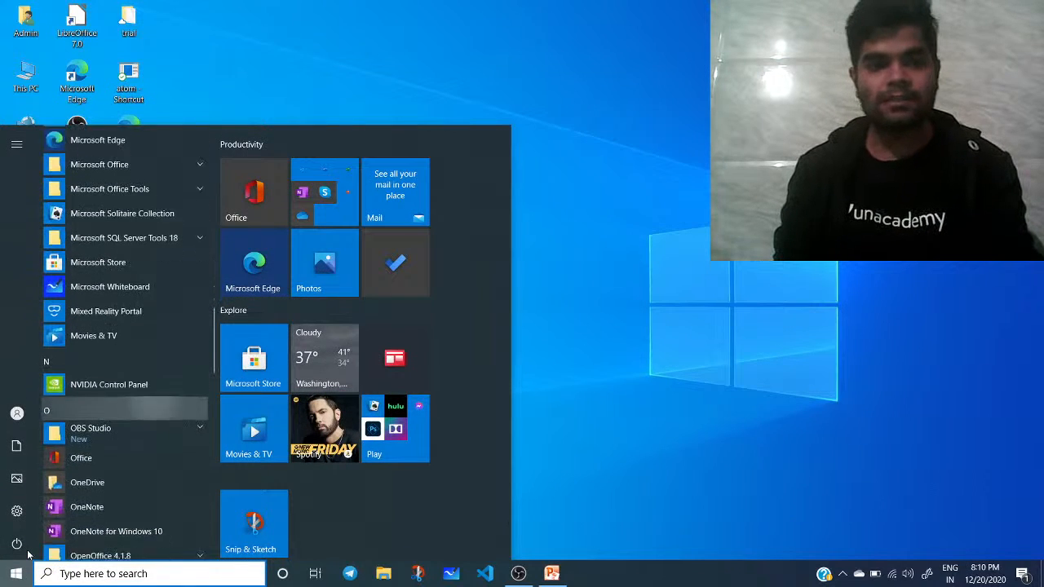
scroll(28, 554, "down", 10)
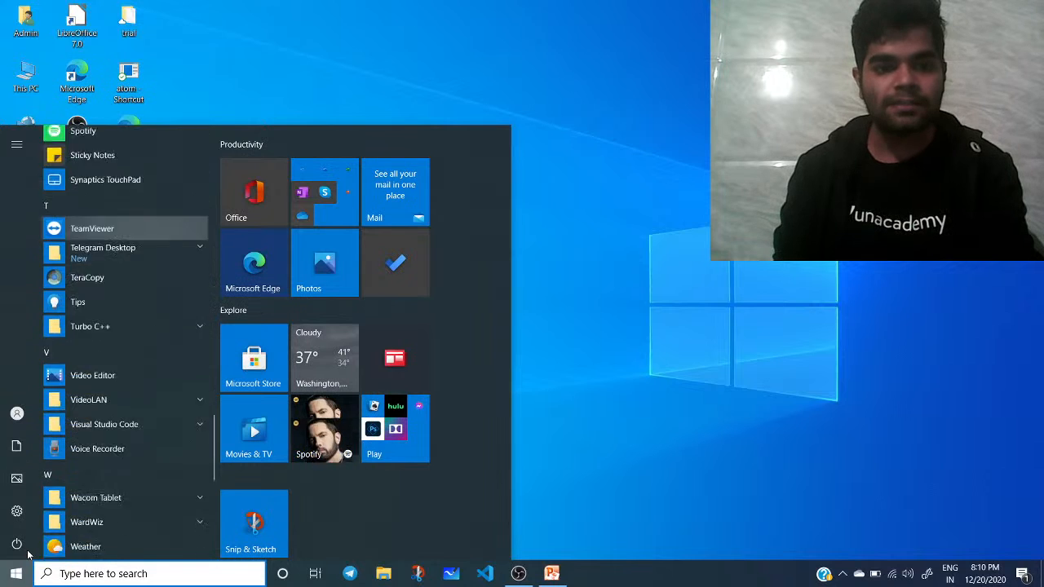
scroll(29, 555, "up", 10)
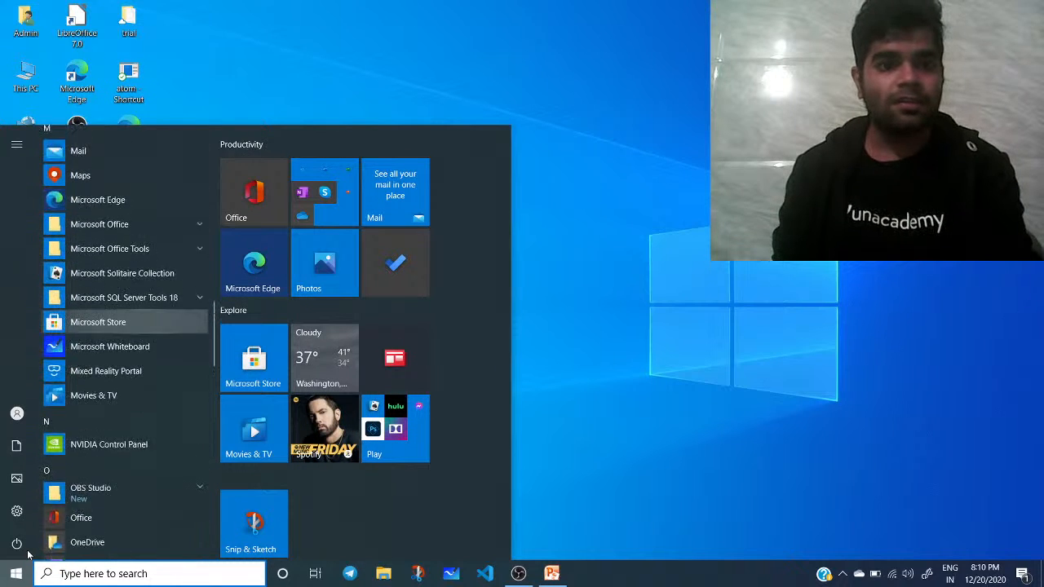
scroll(28, 554, "up", 5)
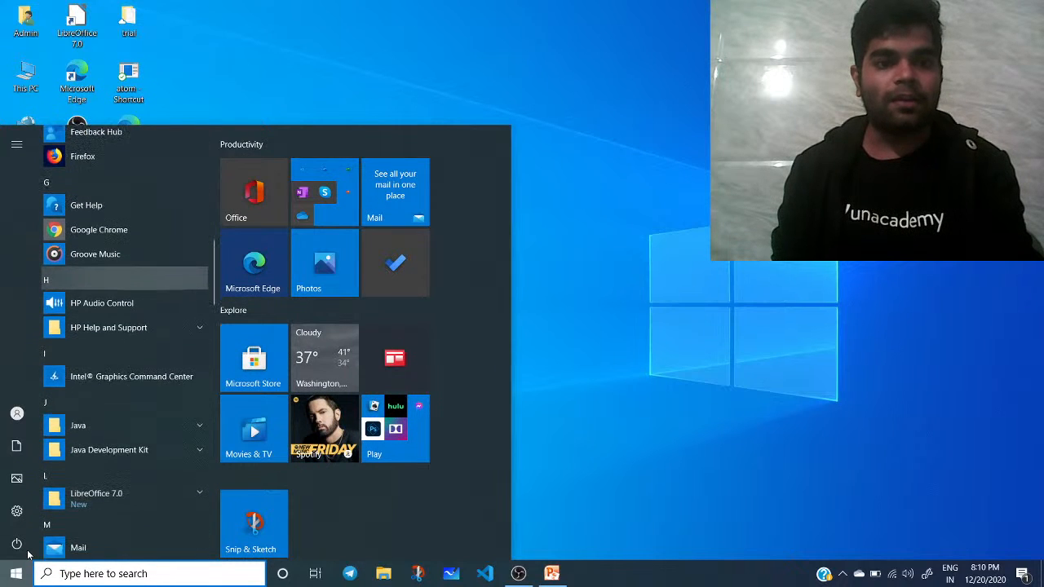
scroll(163, 445, "down", 1)
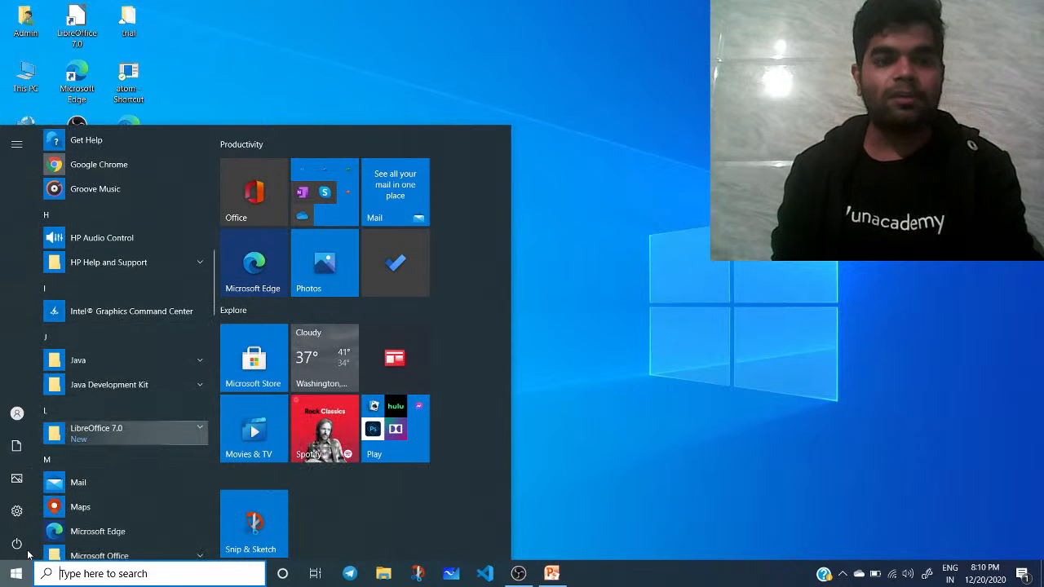
left_click(163, 433)
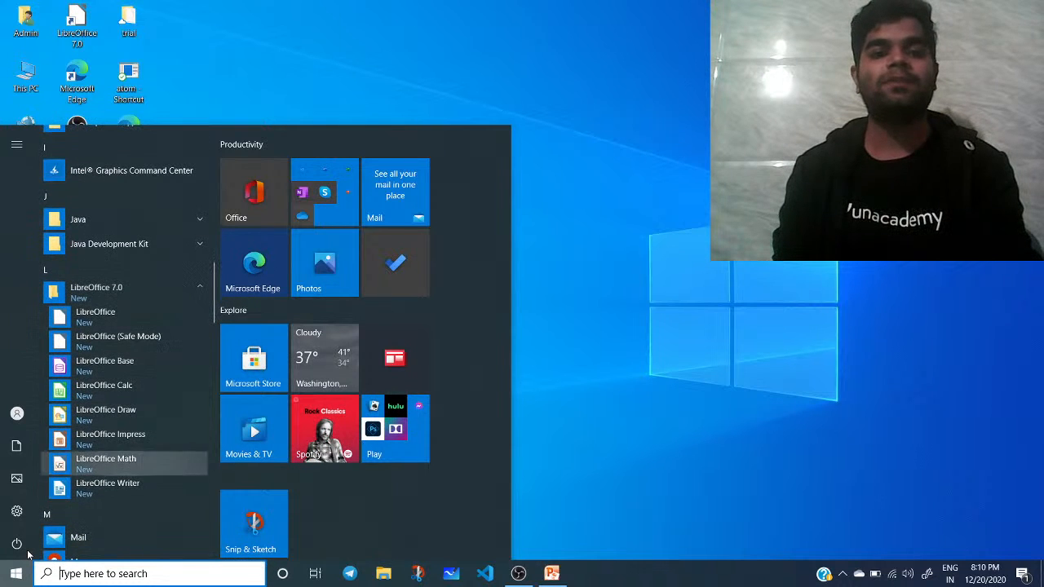
left_click(163, 486)
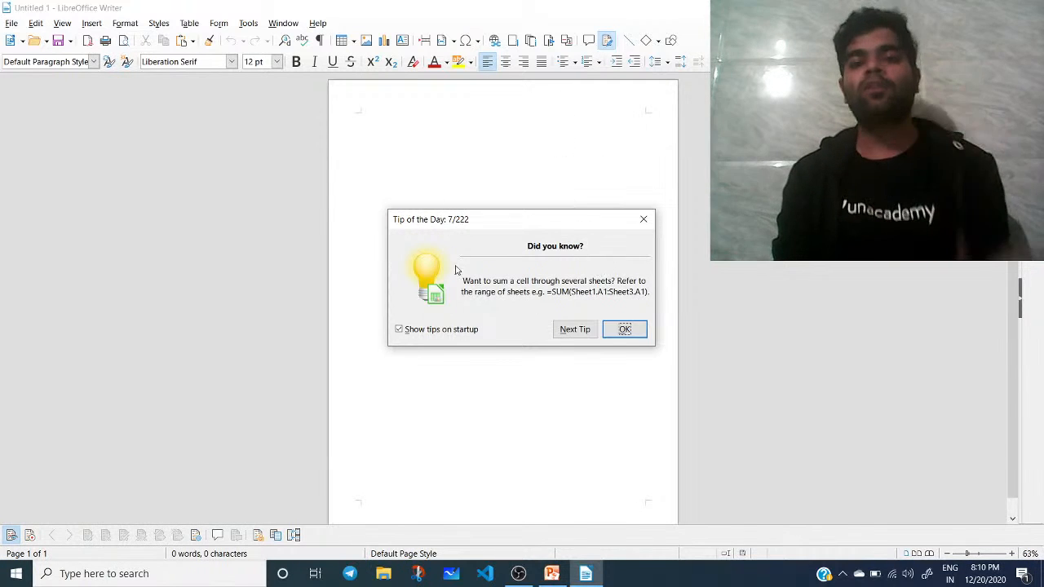
left_click(399, 330)
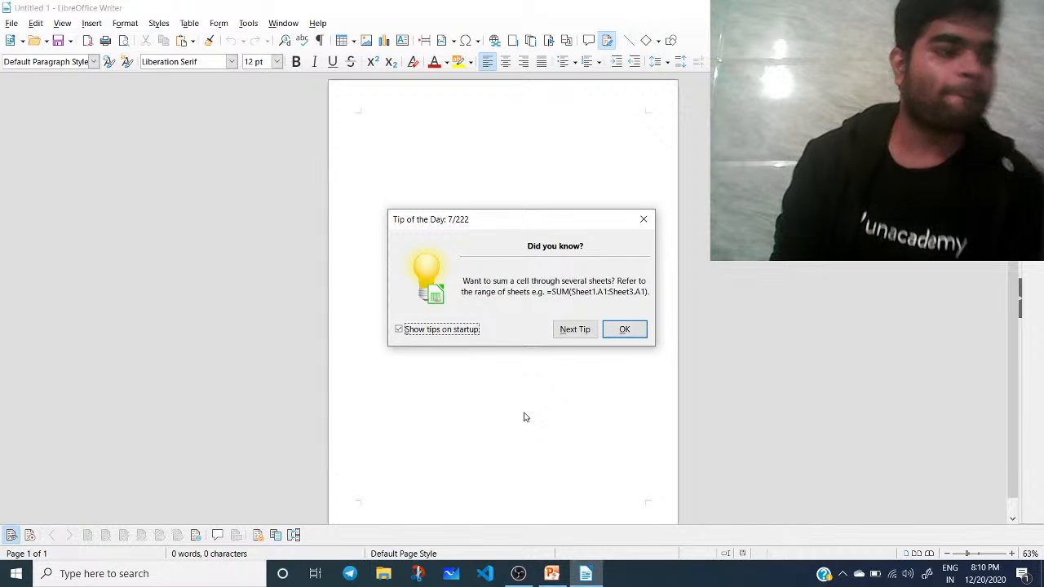
left_click(644, 224)
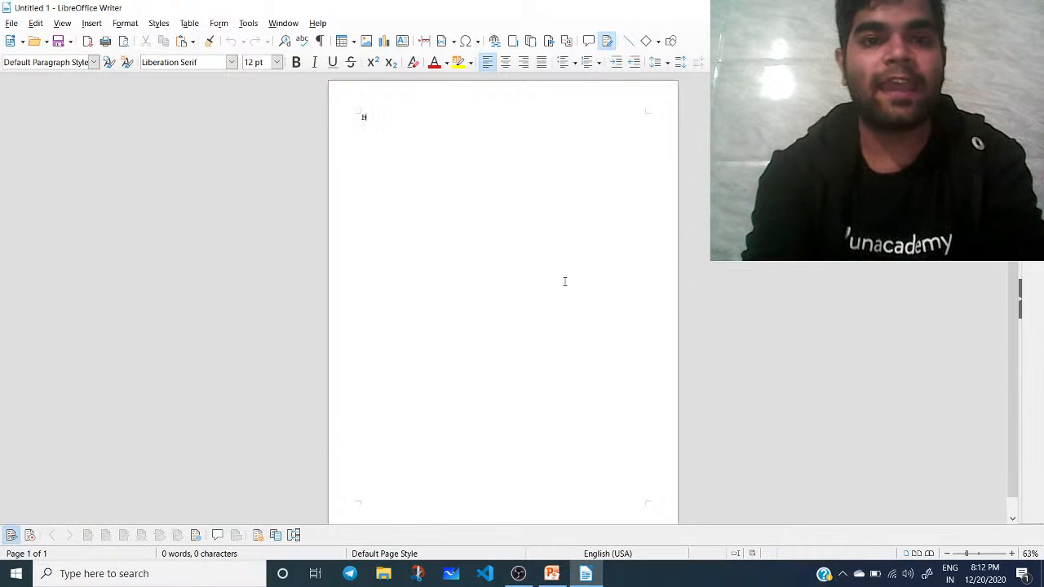
Write the line "Hey My Kids!!!" at the start of the blank document
type("ey My")
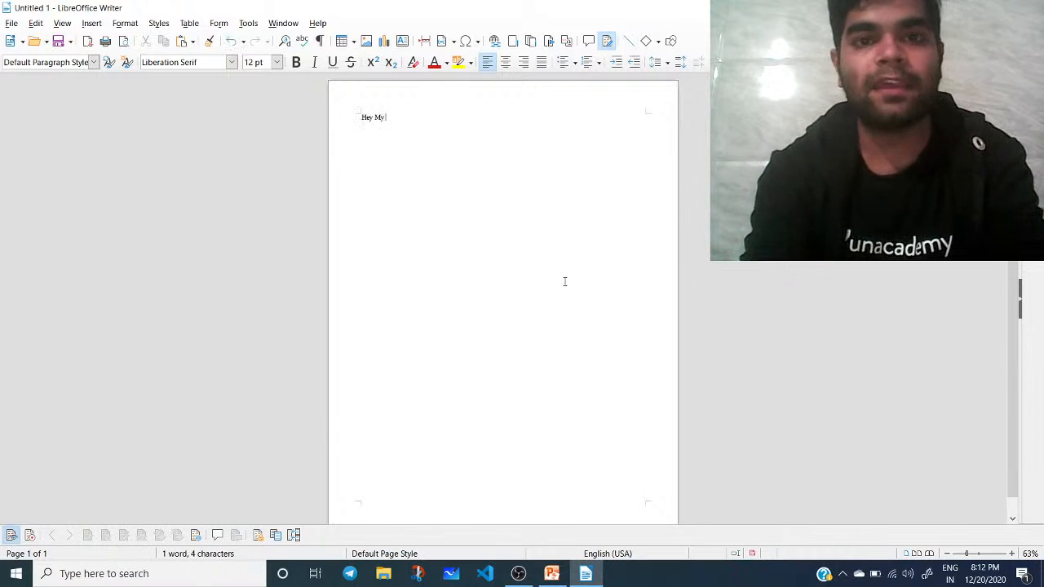
type(" Kids")
key("BackSpace")
key("BackSpace")
key("BackSpace")
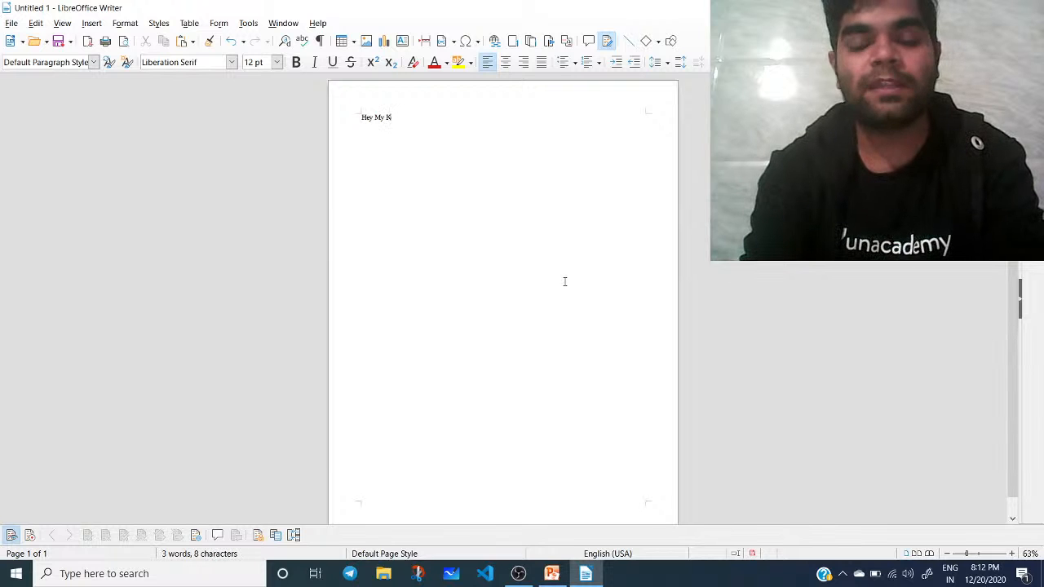
type("ids!!!")
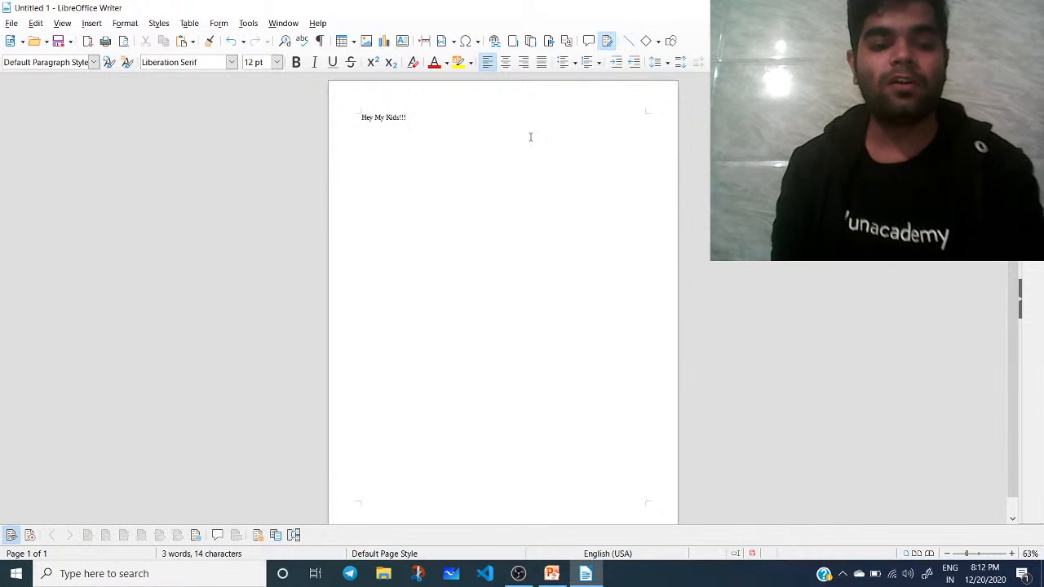
Set the font size of the whole "Hey My Kids!!!" text to 54 pt
key("ctrl+a")
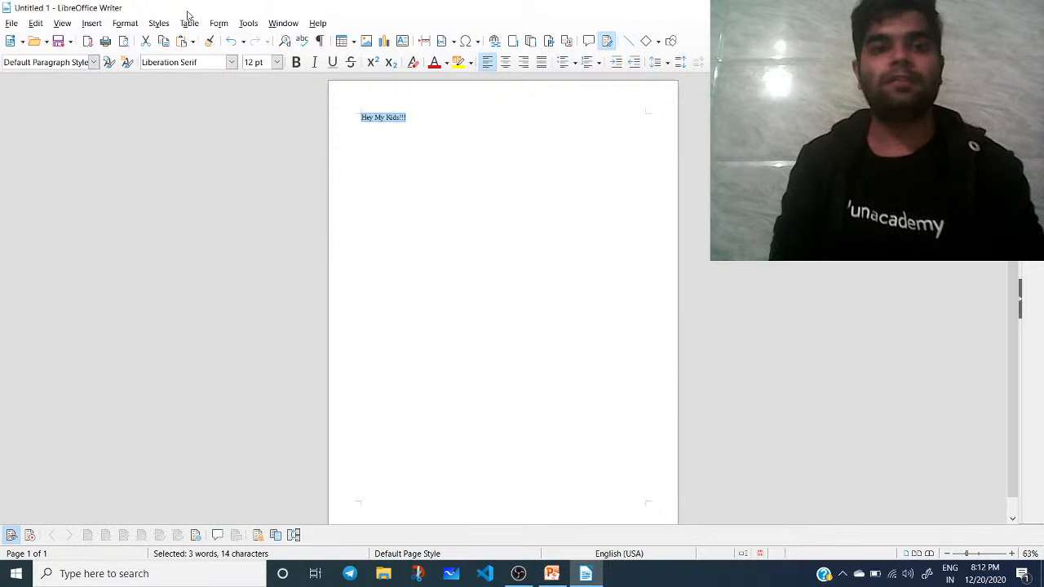
left_click(278, 64)
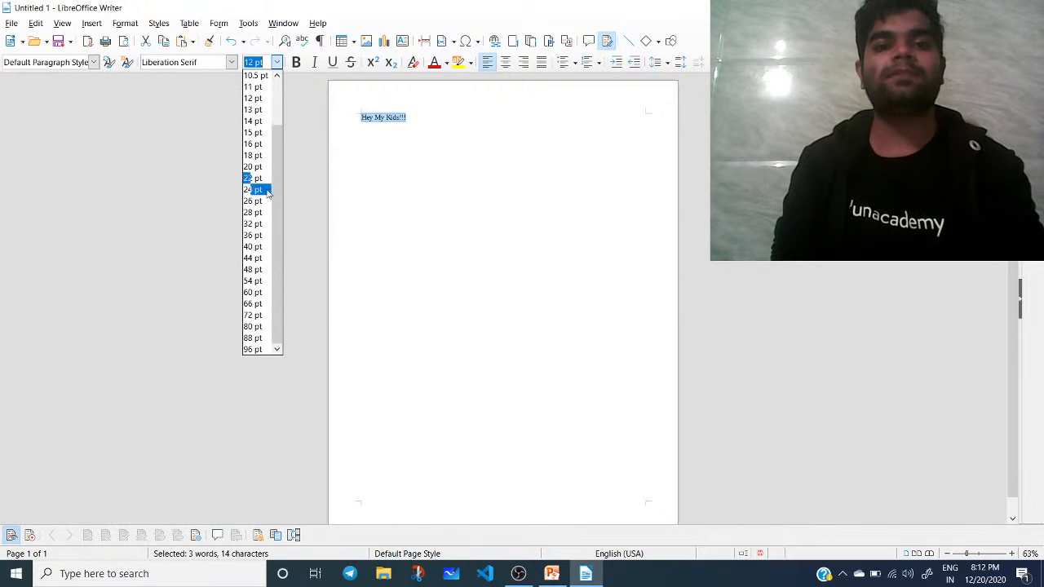
left_click(258, 281)
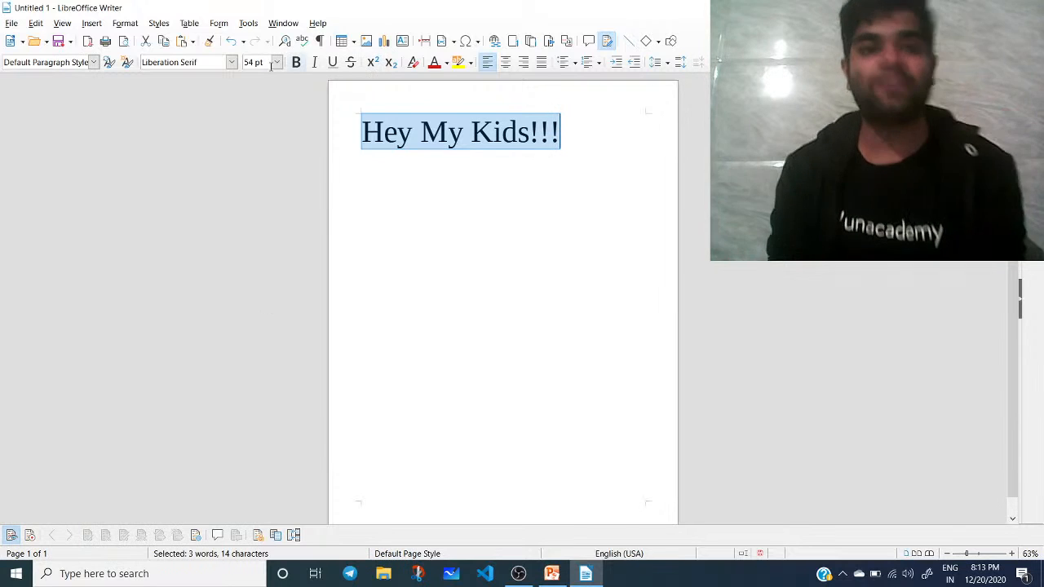
Change the font of the "Hey My Kids!!!" text to Bradley Hand ITC
left_click(232, 63)
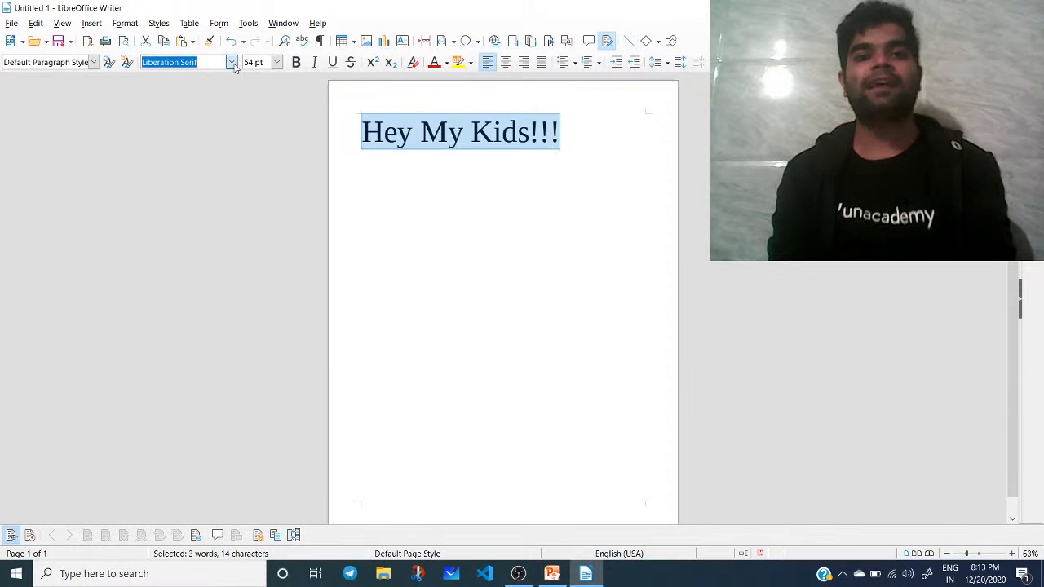
left_click(232, 64)
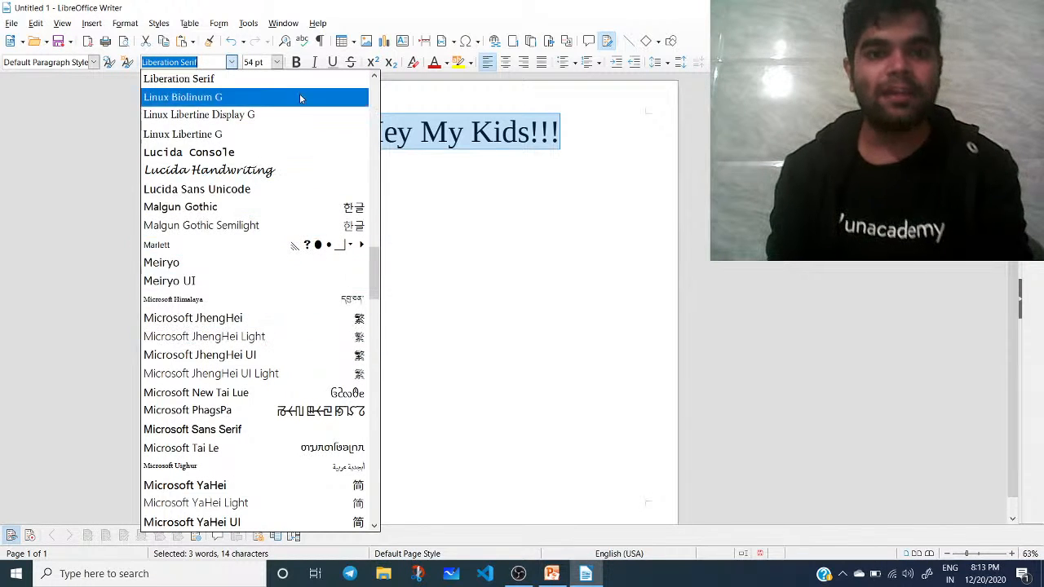
type("Chil")
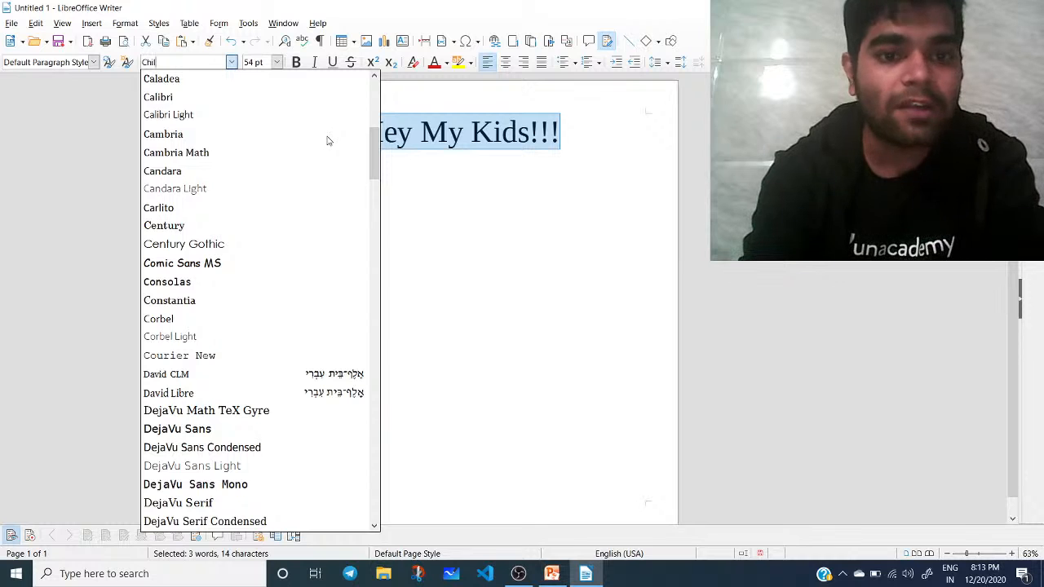
key("BackSpace")
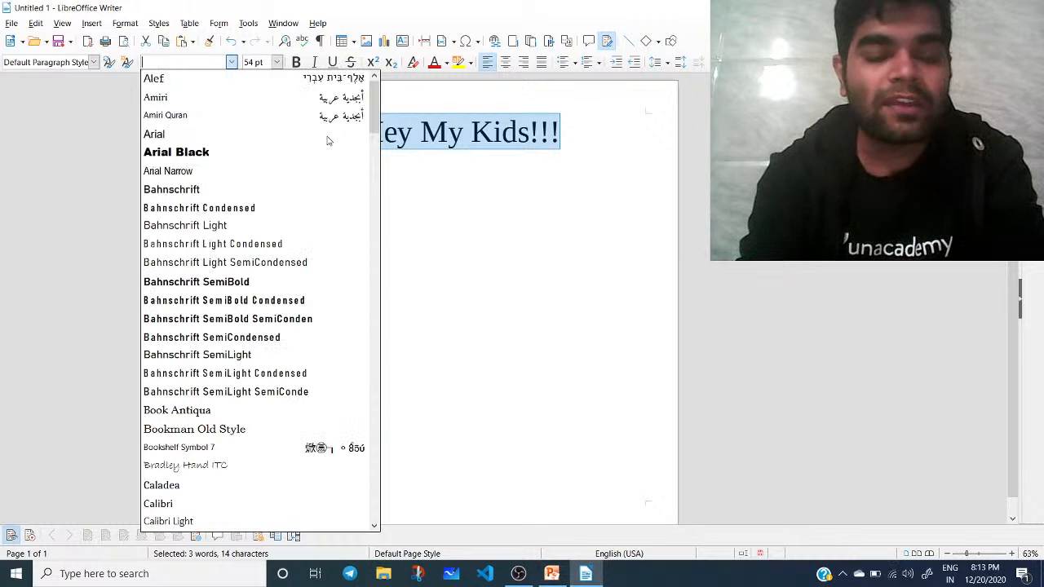
type("A")
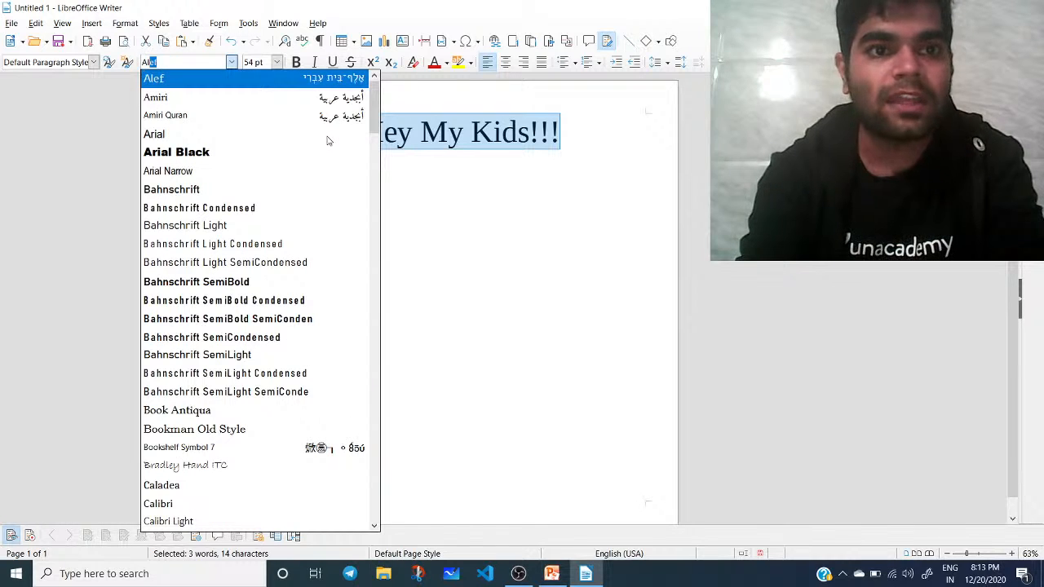
type("lg")
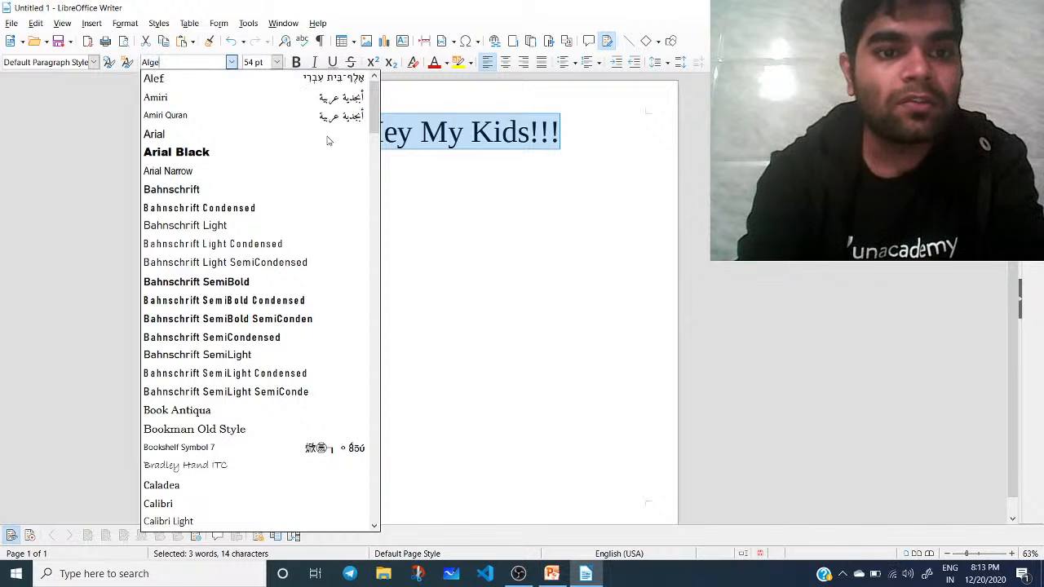
key("BackSpace")
key("BackSpace")
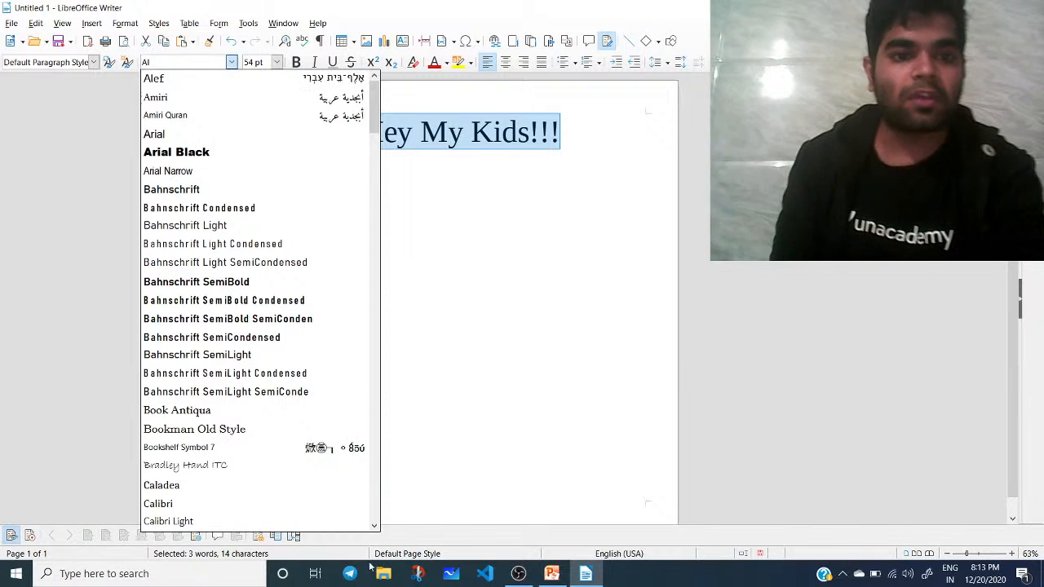
left_click(230, 470)
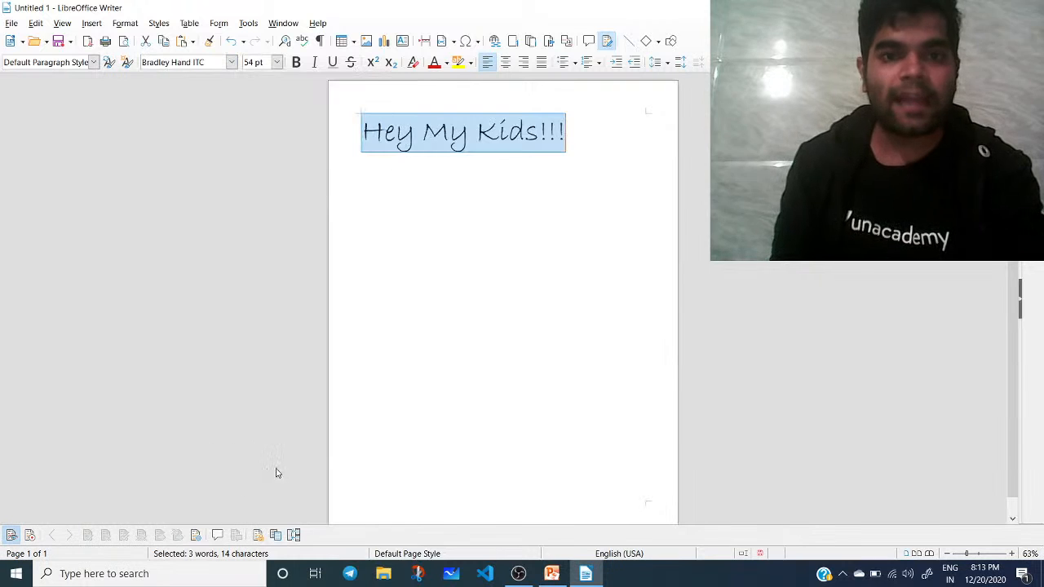
left_click(454, 273)
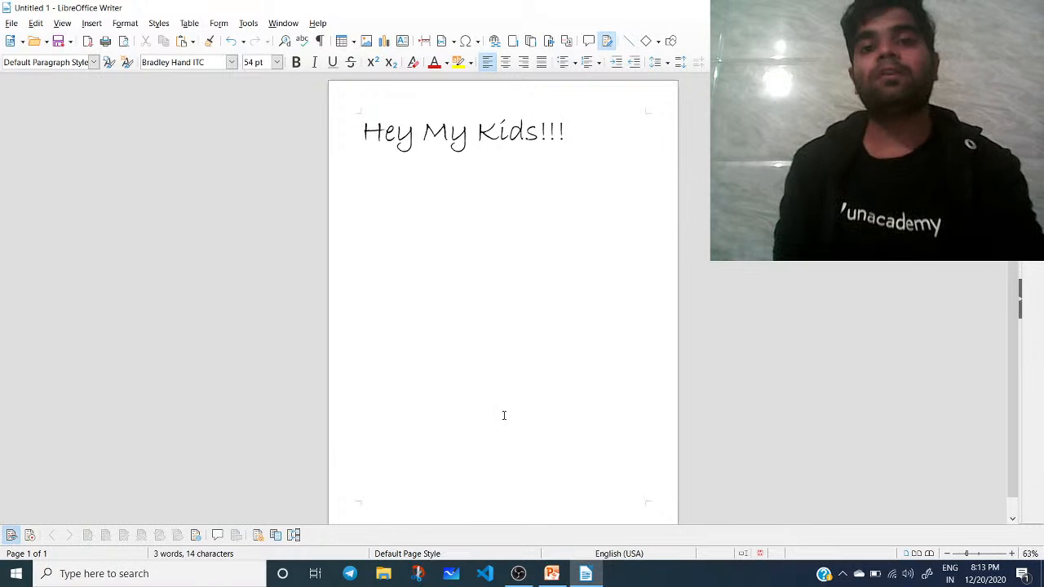
Try the Title, Subtitle, Heading 2 and Quotations styles on the "Hey My Kids!!!" line, and return it to Default Paragraph Style
left_click(480, 135)
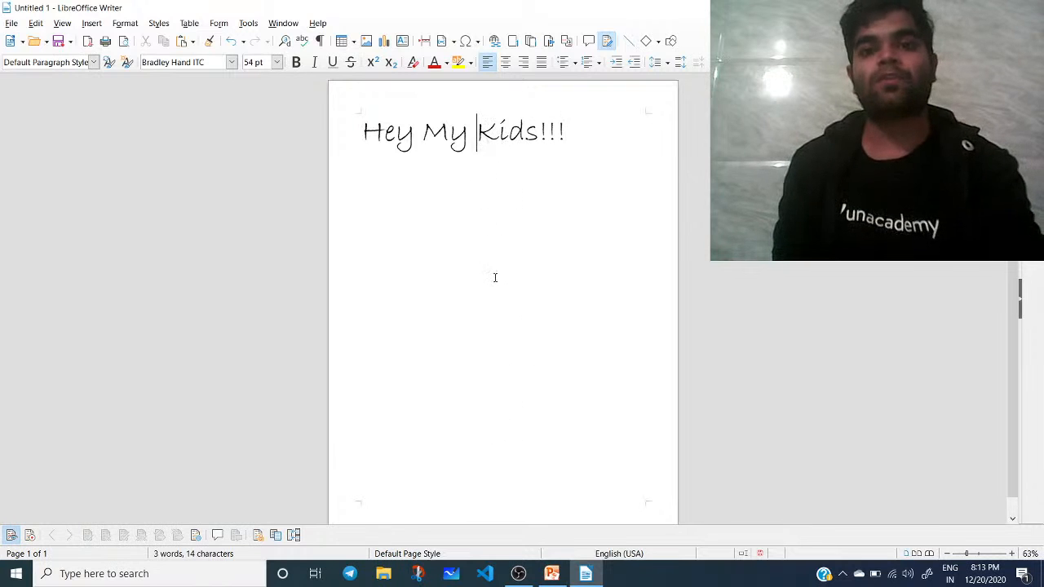
left_click_drag(566, 133, 361, 145)
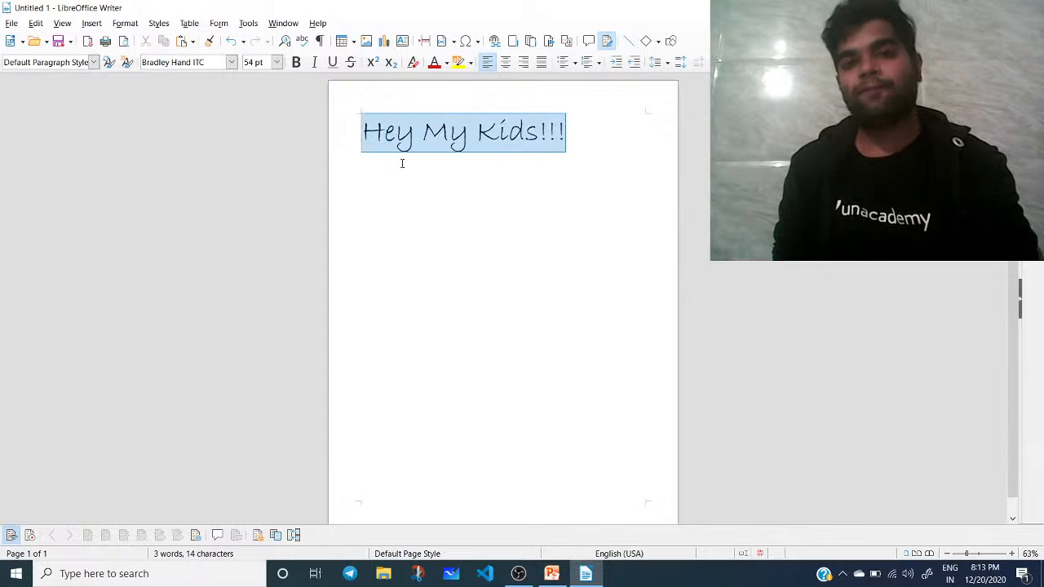
left_click(94, 63)
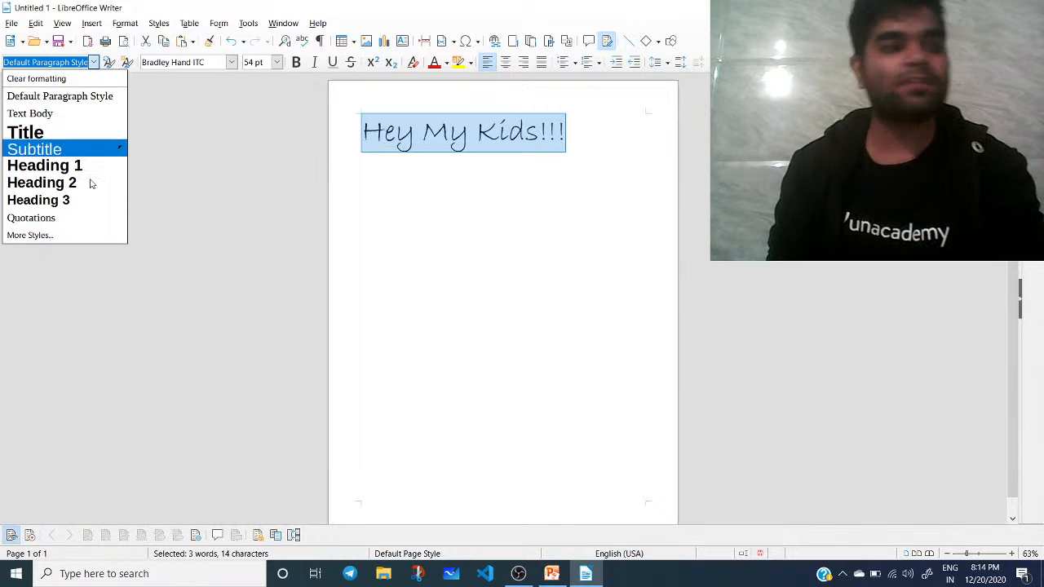
left_click(81, 132)
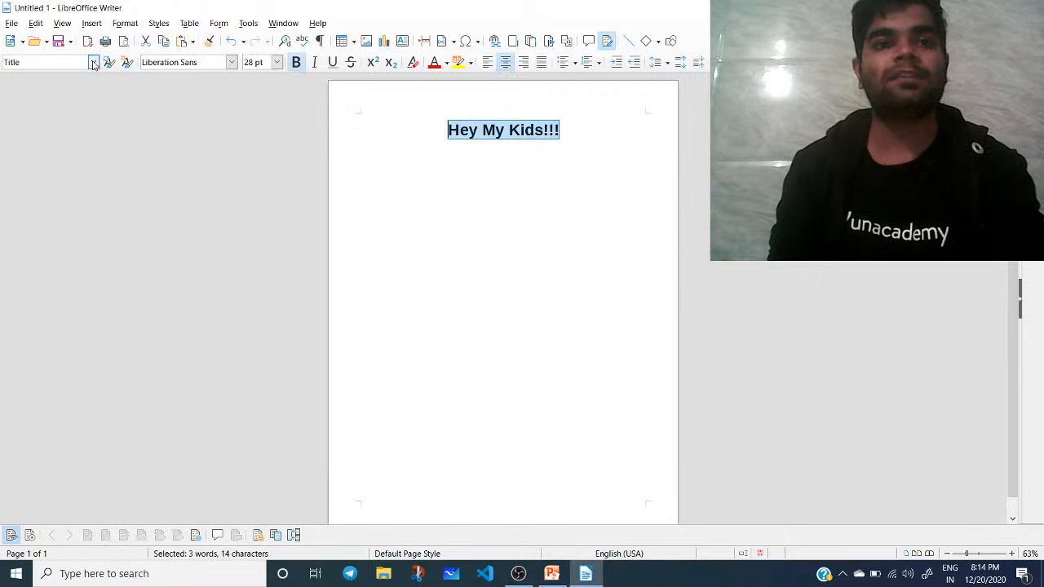
left_click(93, 62)
left_click(75, 156)
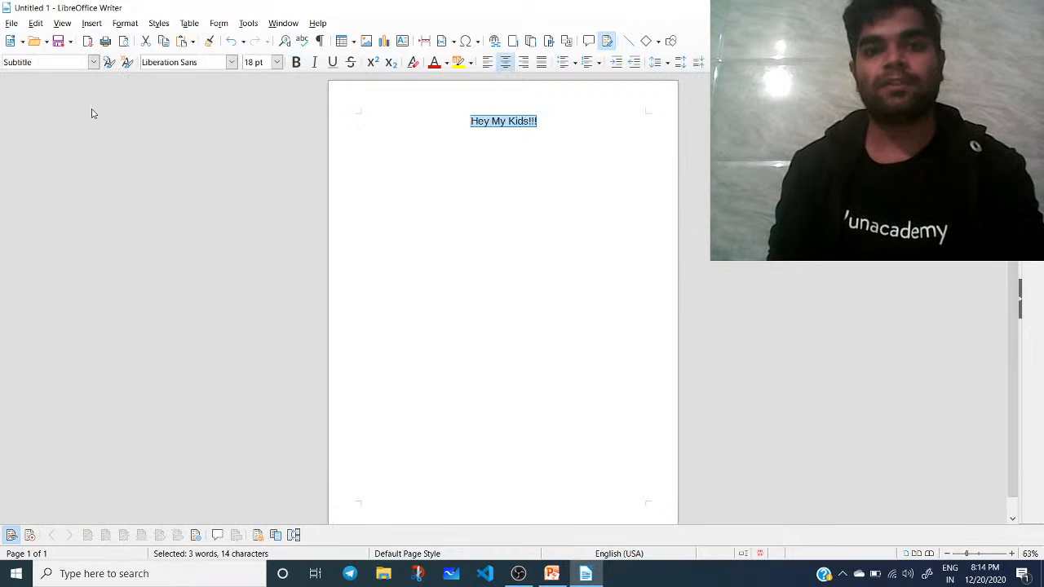
left_click(93, 62)
left_click(72, 182)
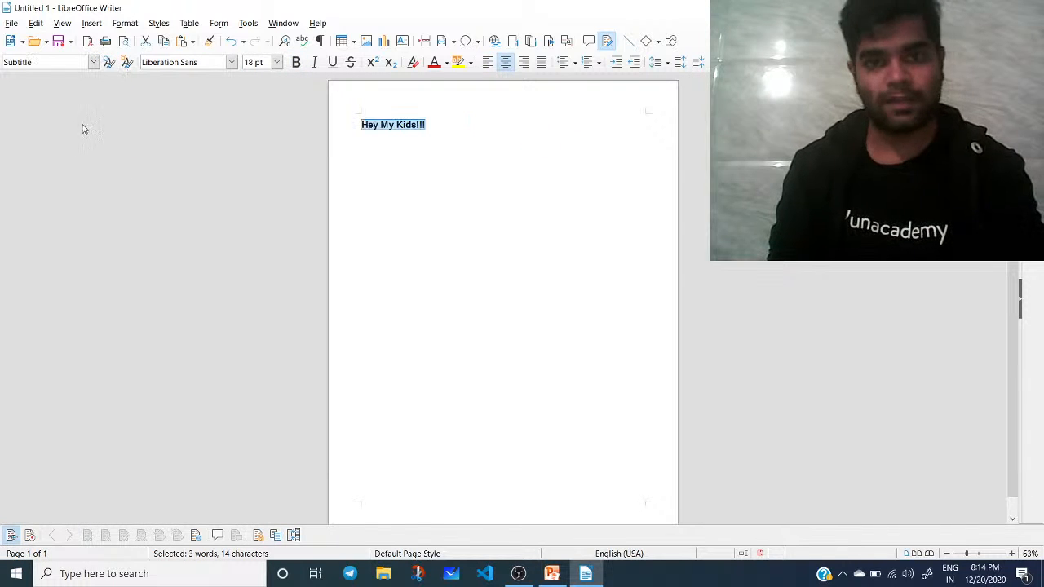
left_click(93, 62)
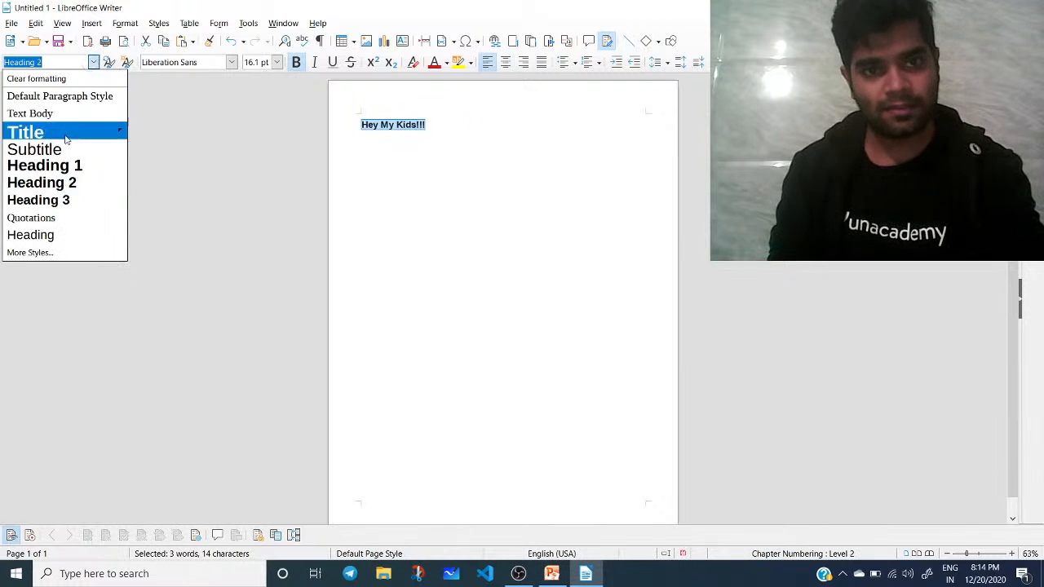
left_click(64, 217)
left_click(94, 62)
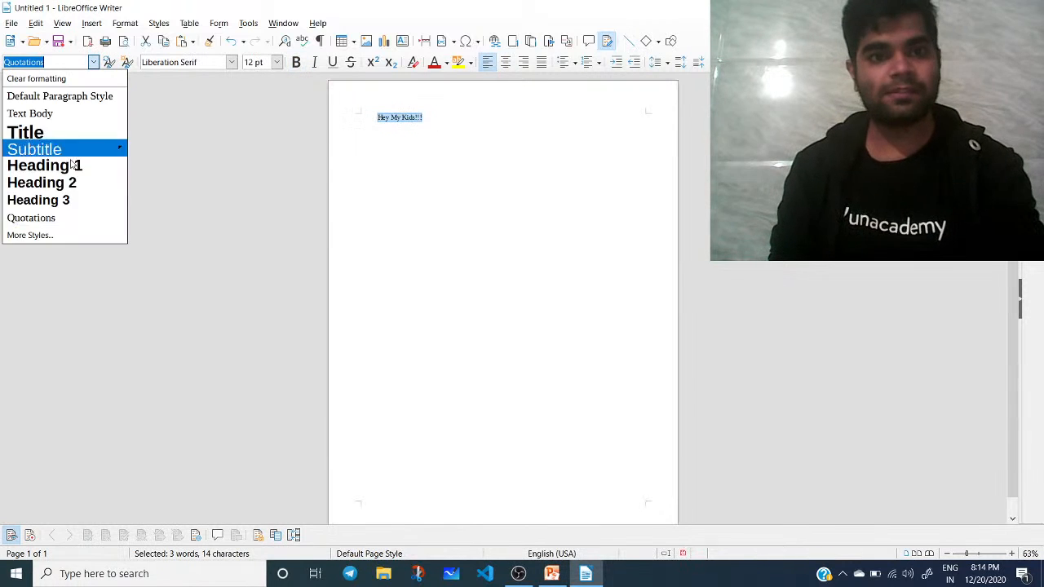
left_click(69, 96)
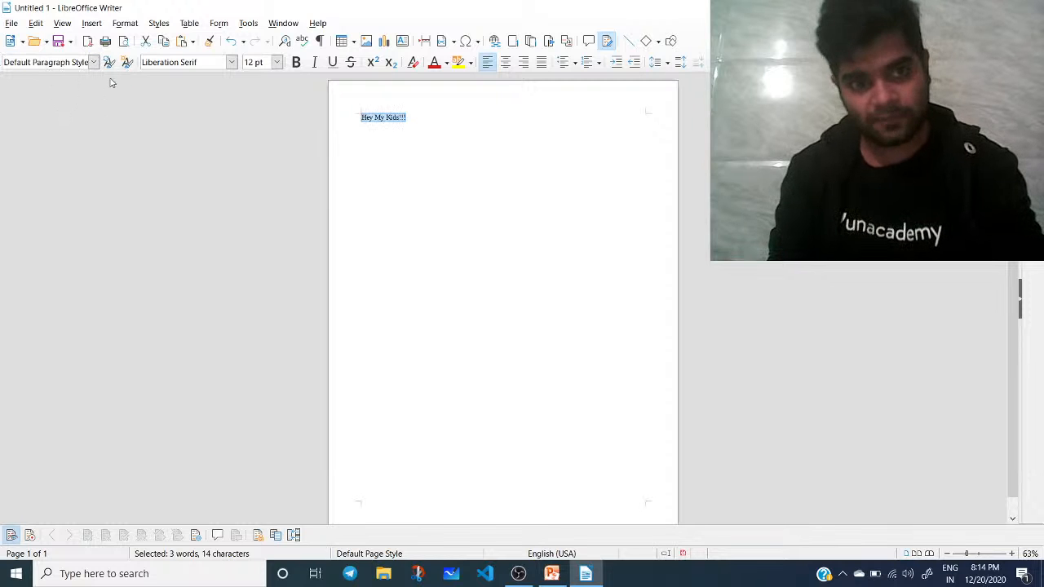
Set the "Hey My Kids!!!" text to the Bradley Hand ITC font at 54 pt
left_click(231, 64)
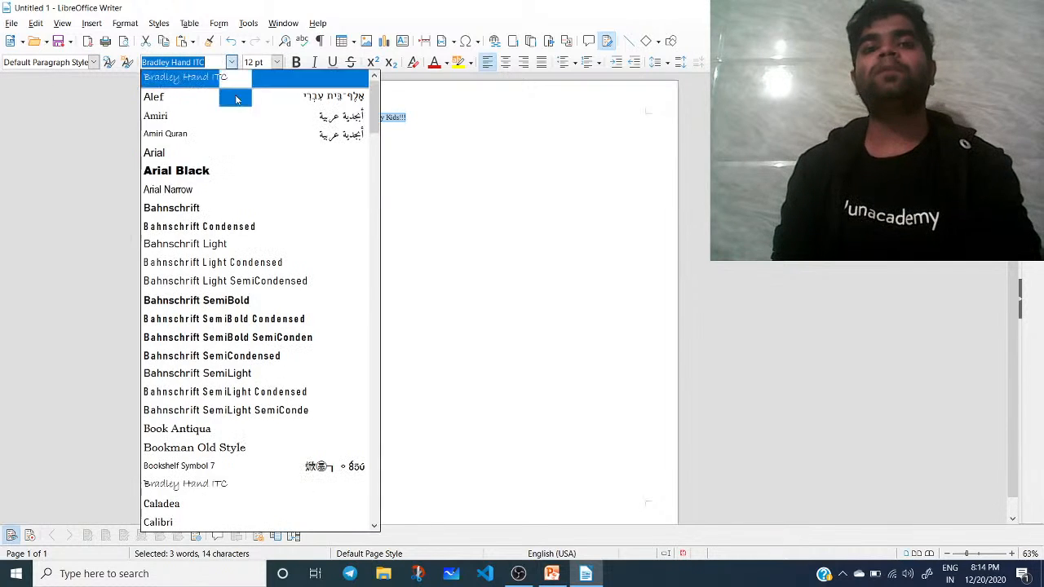
left_click(229, 483)
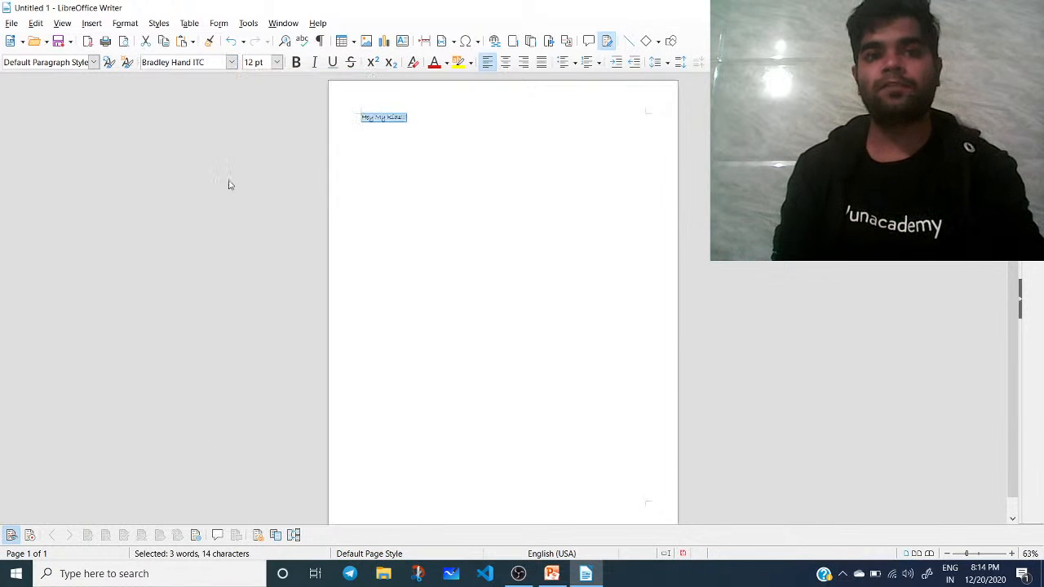
left_click(277, 63)
left_click(261, 282)
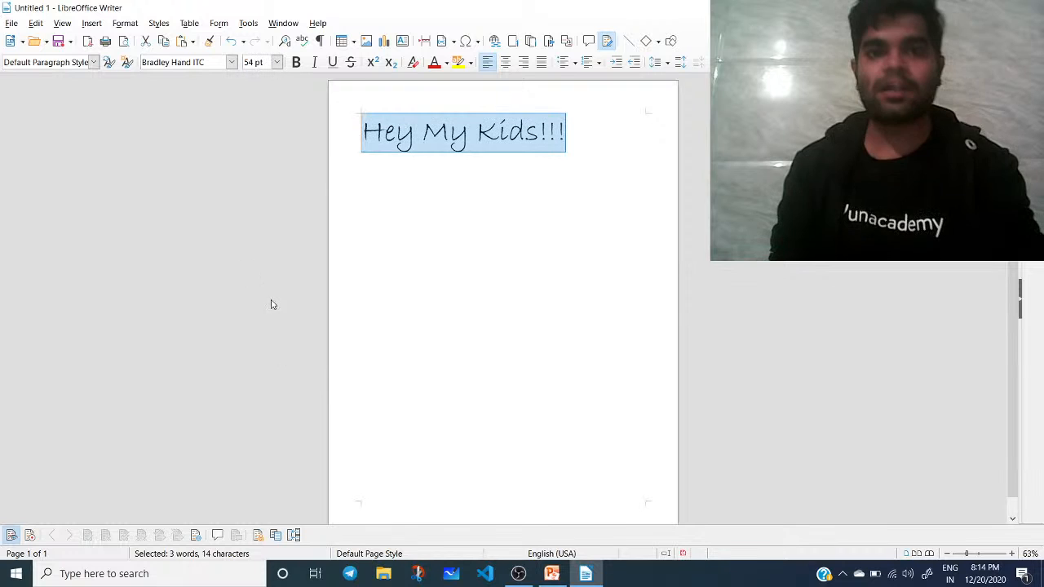
Make the "Hey My Kids!!!" text bold, italic and underlined, and deselect it
left_click(297, 65)
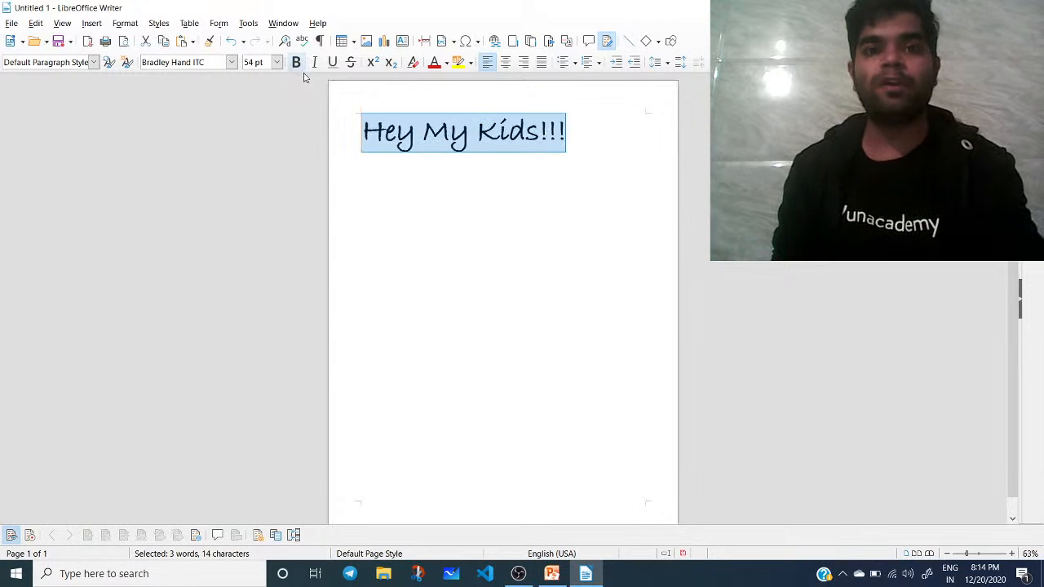
left_click(315, 65)
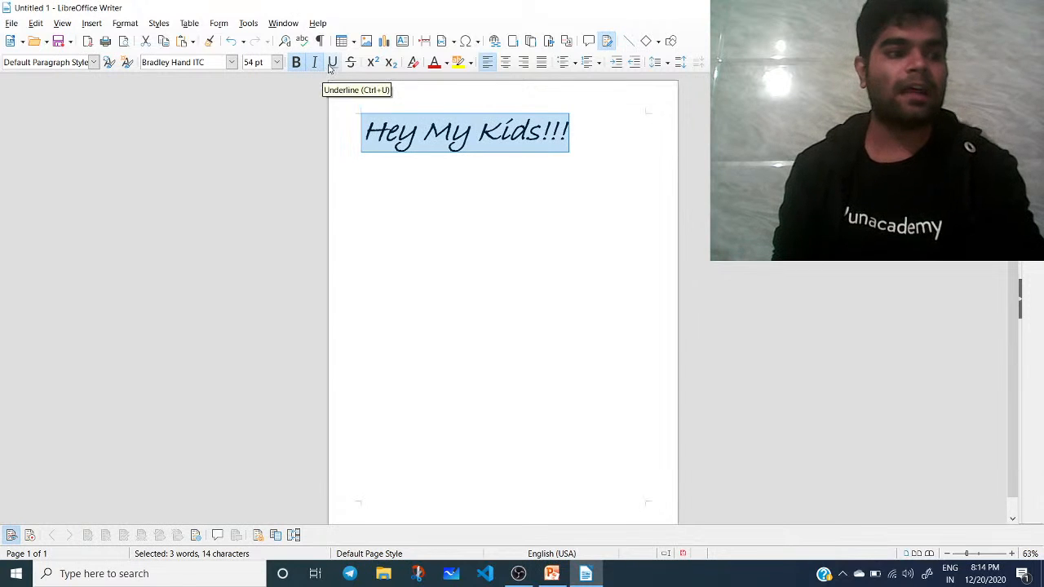
left_click(332, 63)
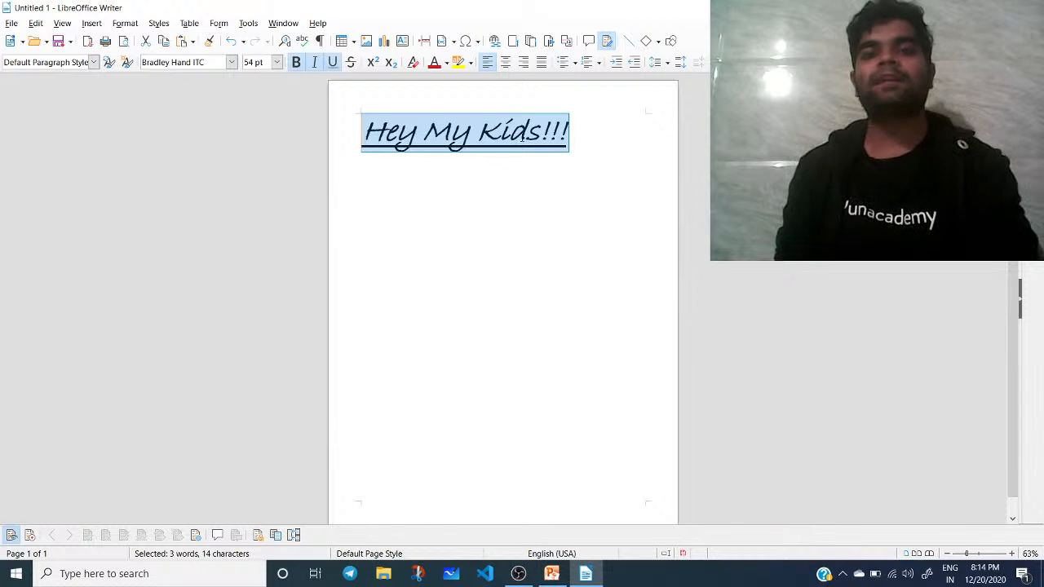
left_click(488, 190)
Try strikethrough and superscript on the whole "Hey My Kids!!!" text, removing each effect again
left_click_drag(582, 122, 382, 120)
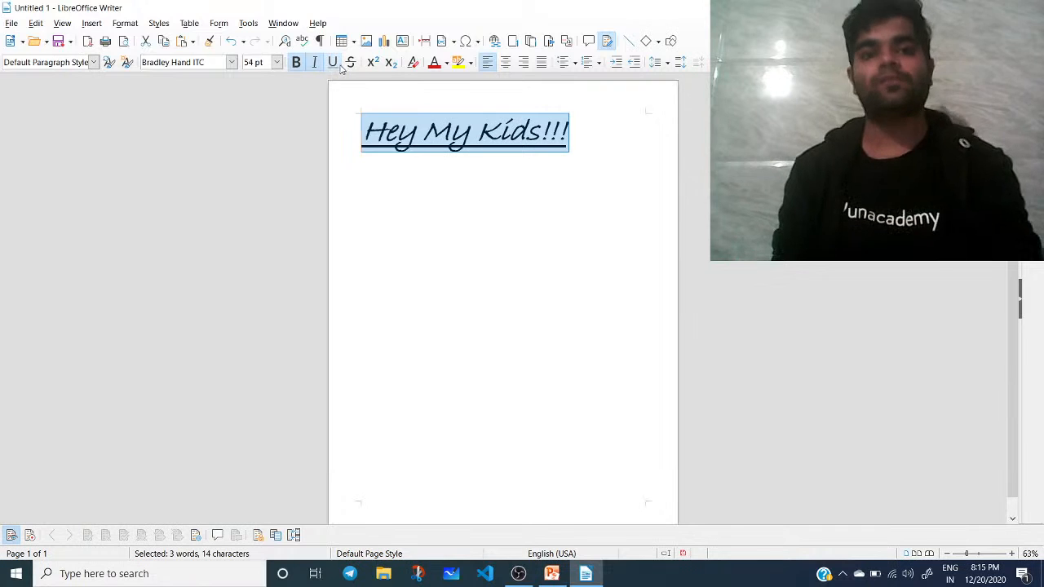
left_click(350, 63)
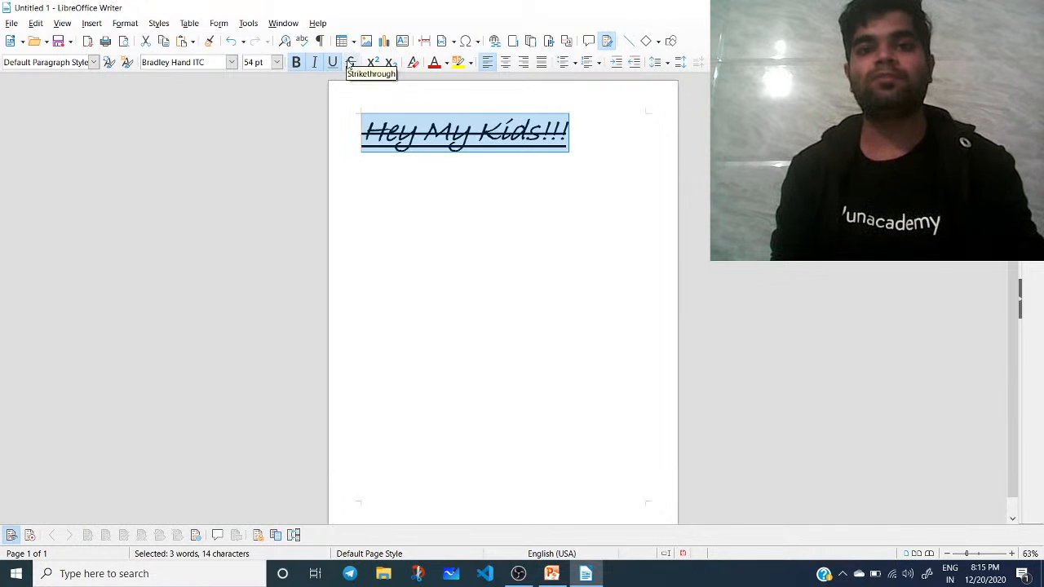
left_click(349, 63)
left_click(372, 63)
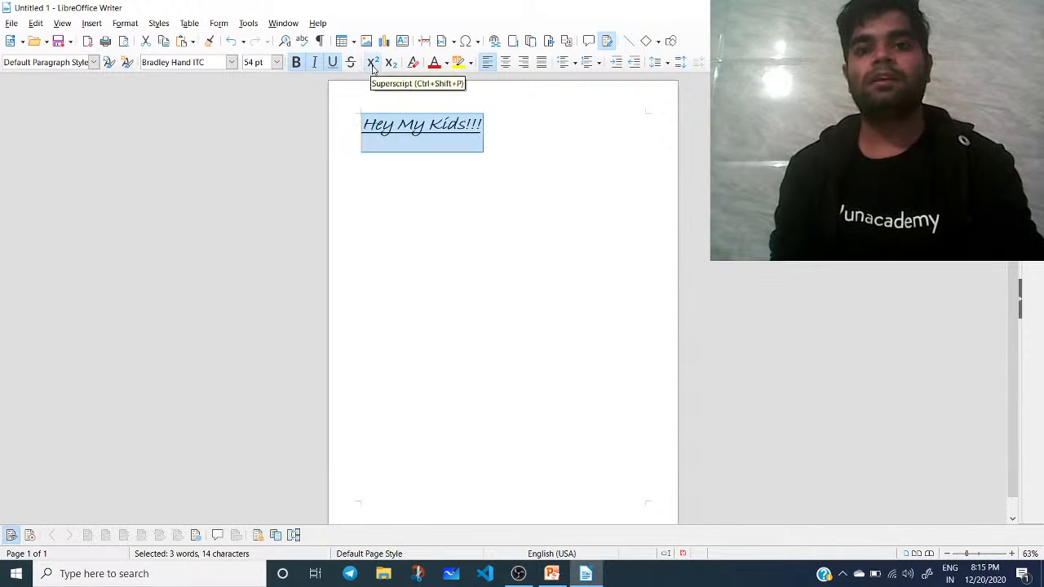
left_click(372, 65)
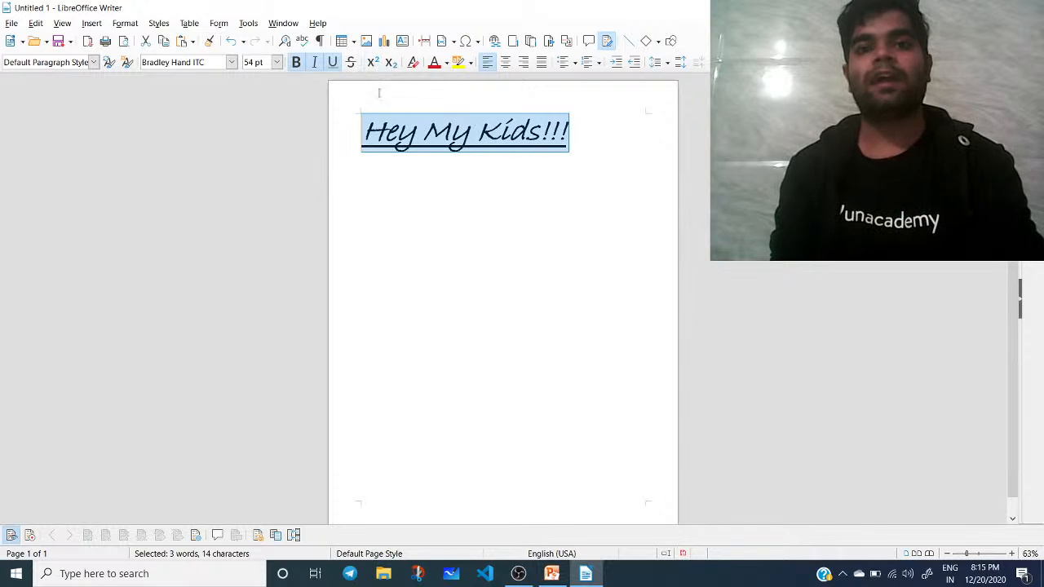
Write "sdf" two lines below "Hey My Kids!!!" and remove the underline from it
left_click(609, 131)
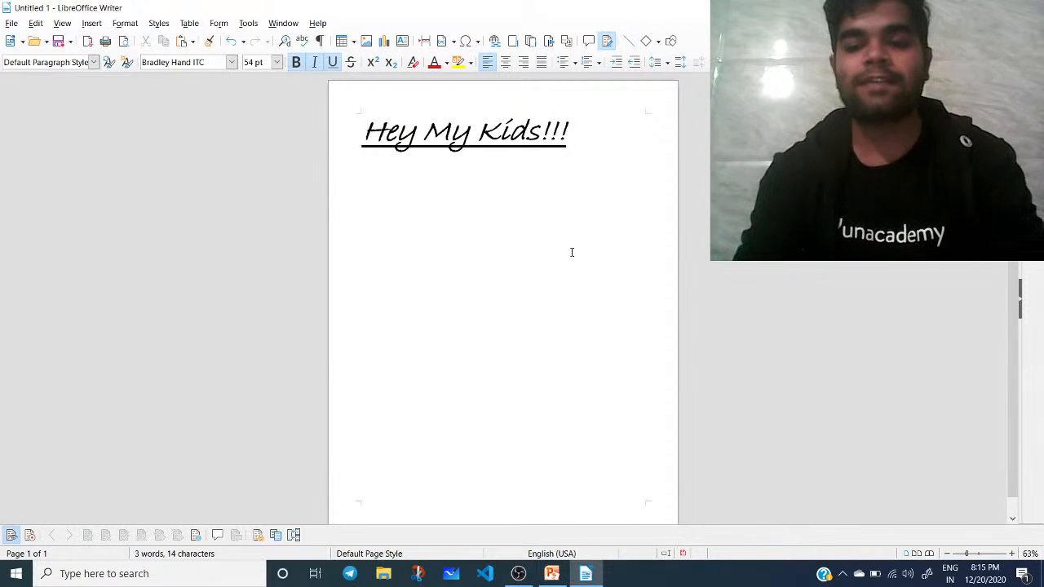
key("Return")
key("Return")
type("sdf")
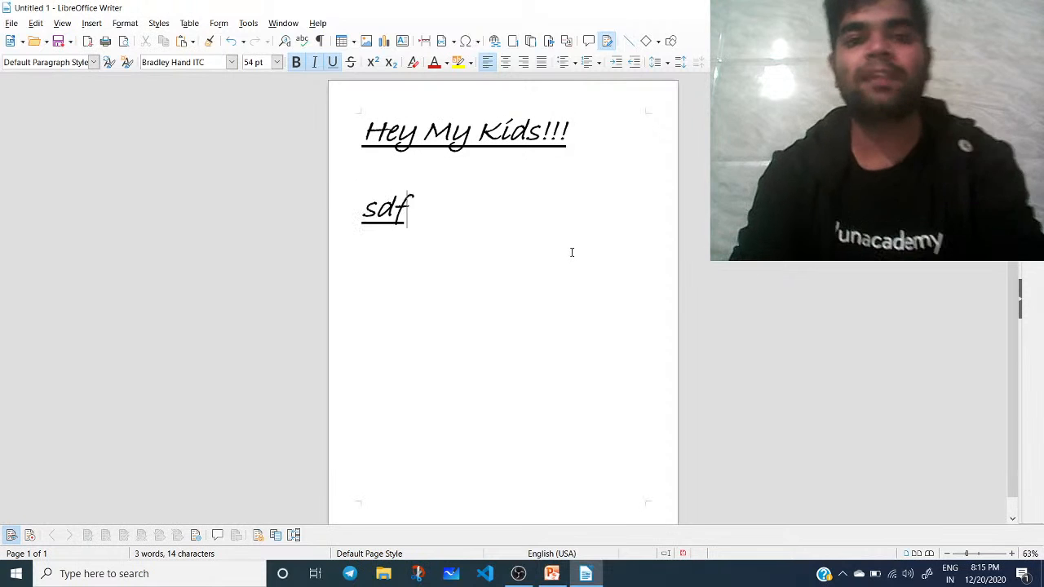
key("shift+Home")
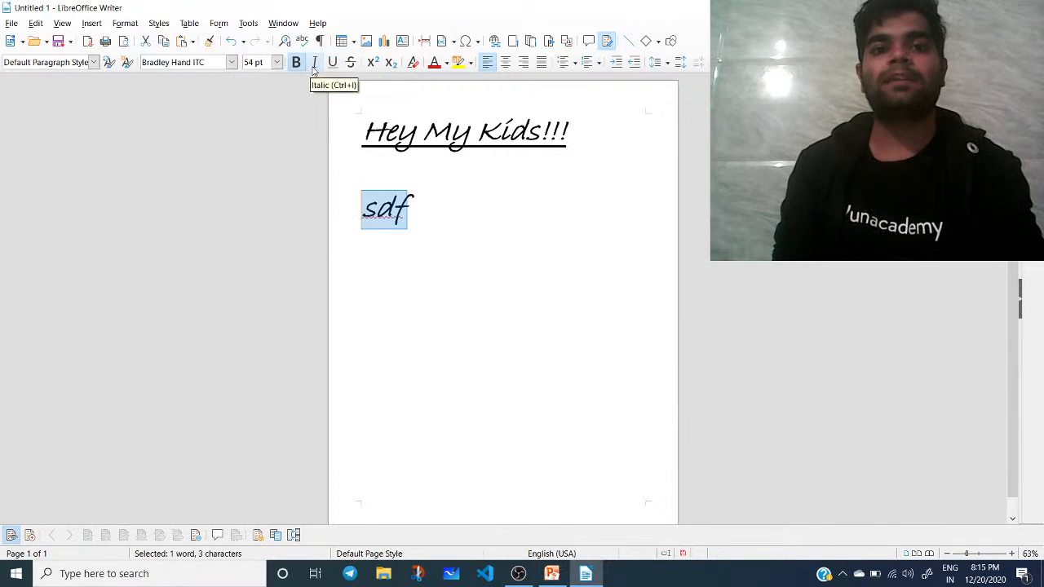
Replace the "sdf" text below the heading line with "x2"
left_click(427, 212)
key("BackSpace")
key("BackSpace")
key("BackSpace")
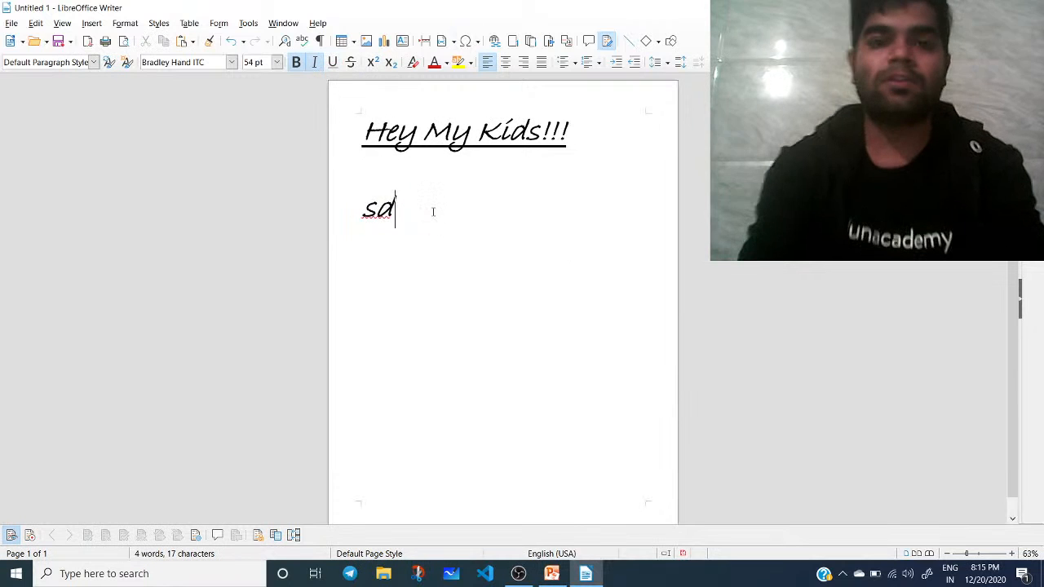
type("x2")
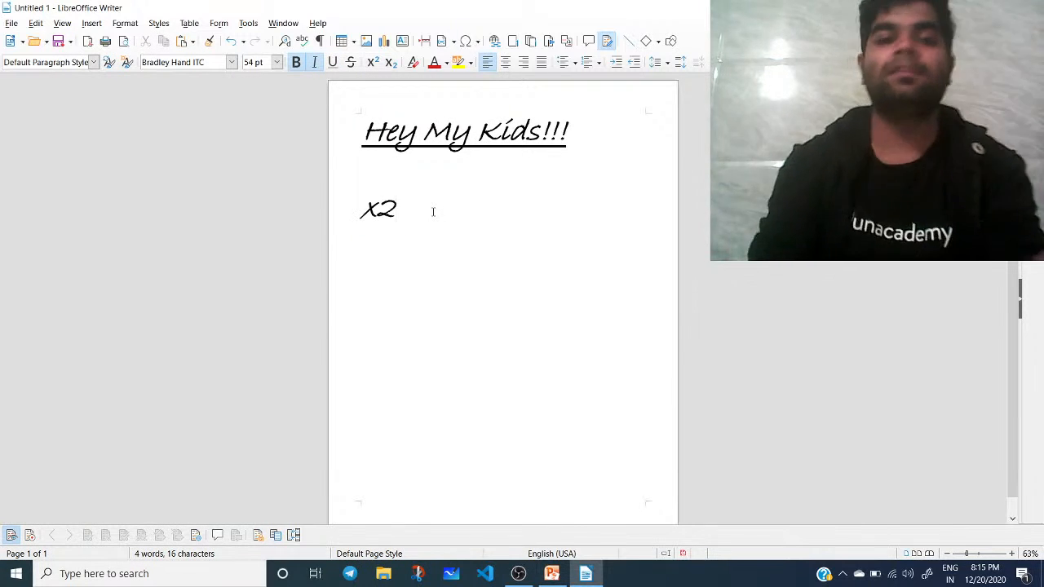
Make the 2 in the "x2" text superscript and deselect it
key("Left")
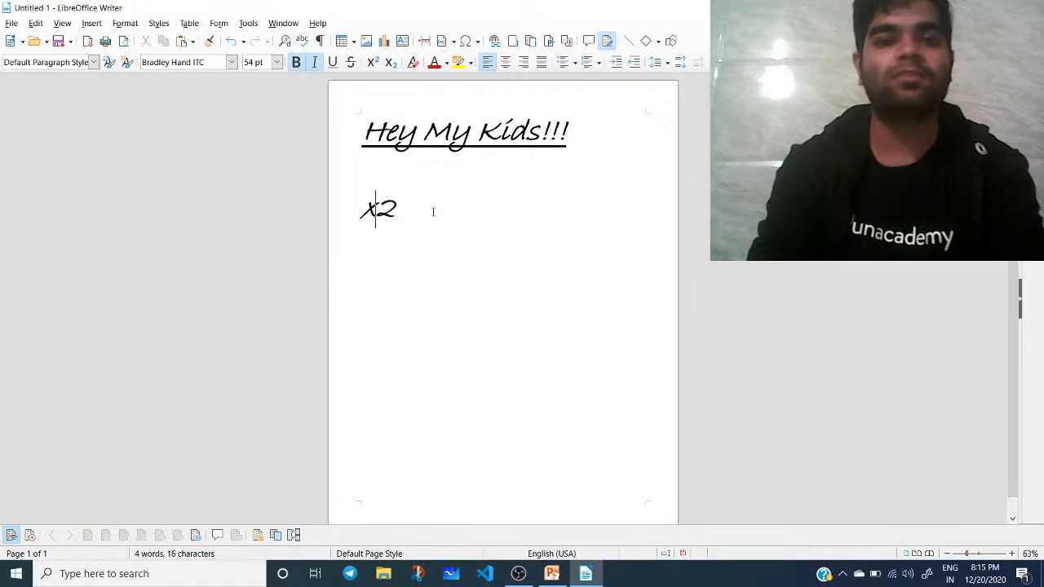
key("shift+Left")
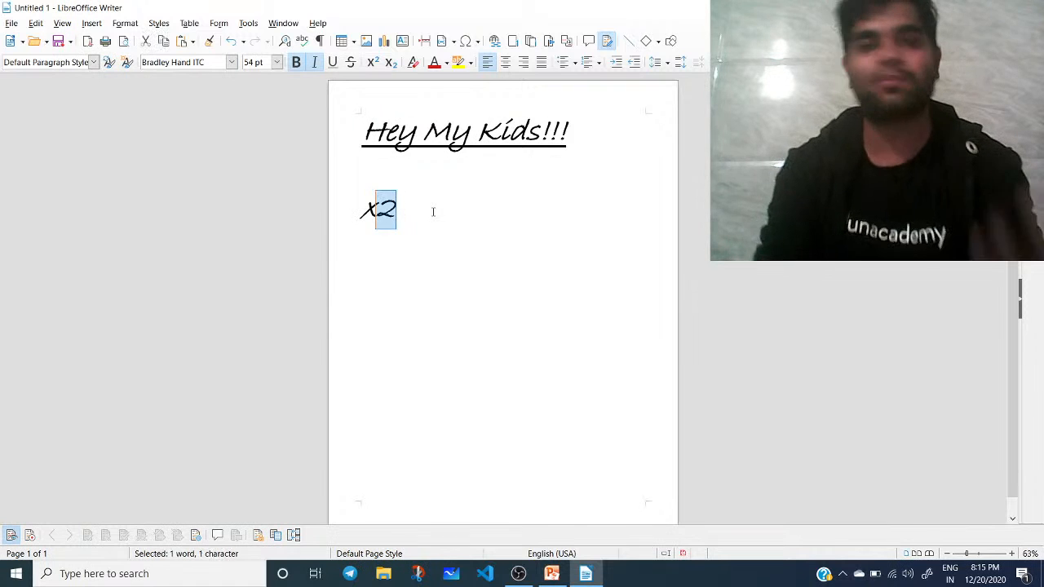
left_click(372, 62)
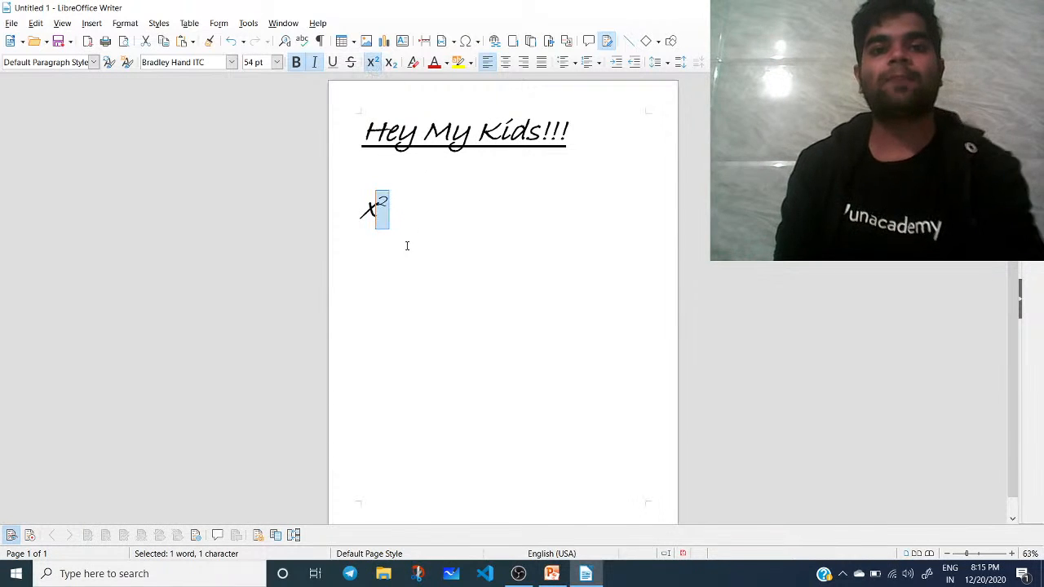
left_click(409, 216)
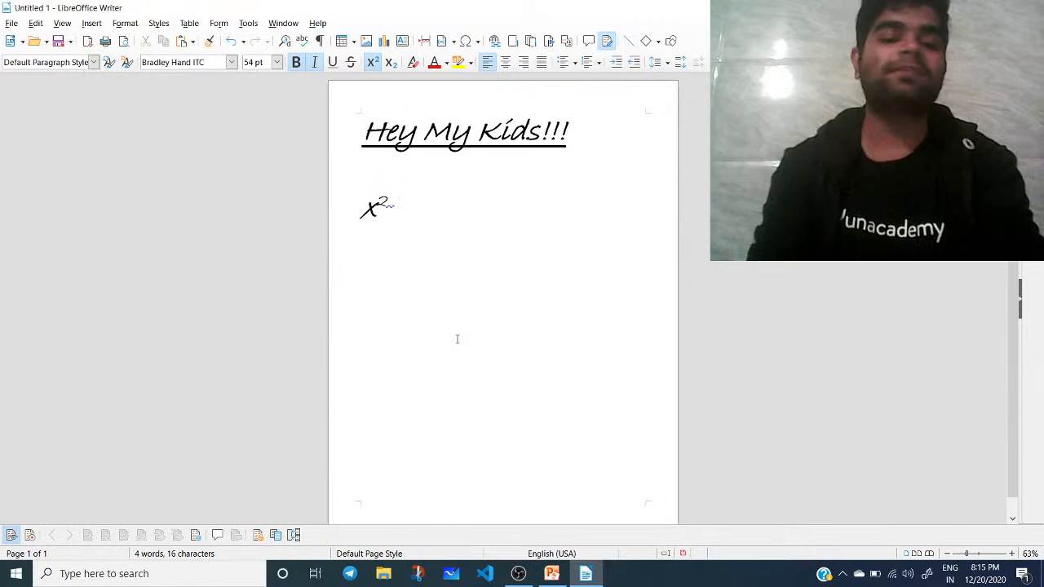
type("Ca")
key("BackSpace")
key("BackSpace")
key("BackSpace")
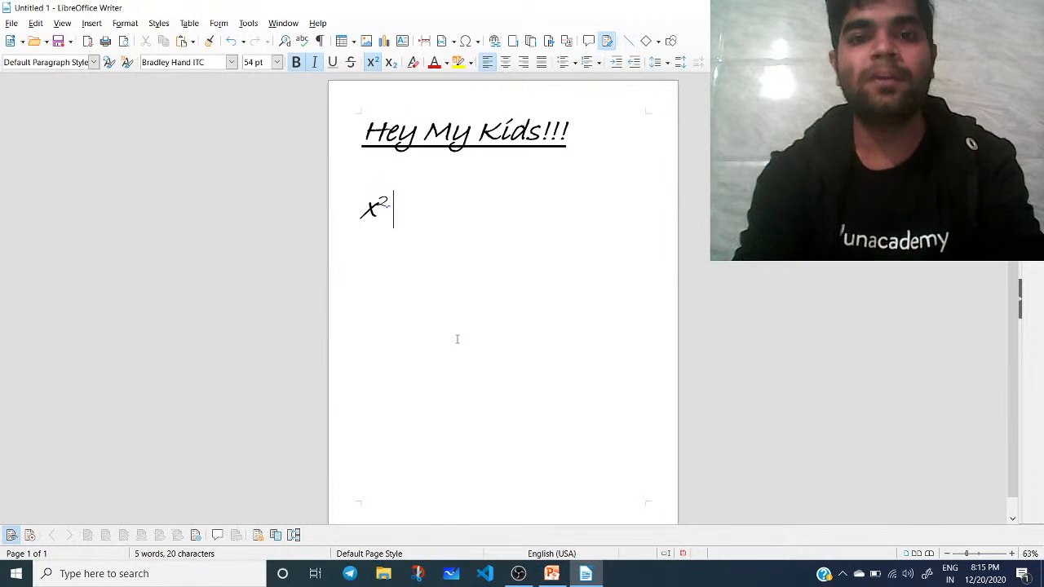
Start a new line below x², turn superscript off and write "CaCl2"
key("Return")
type("c")
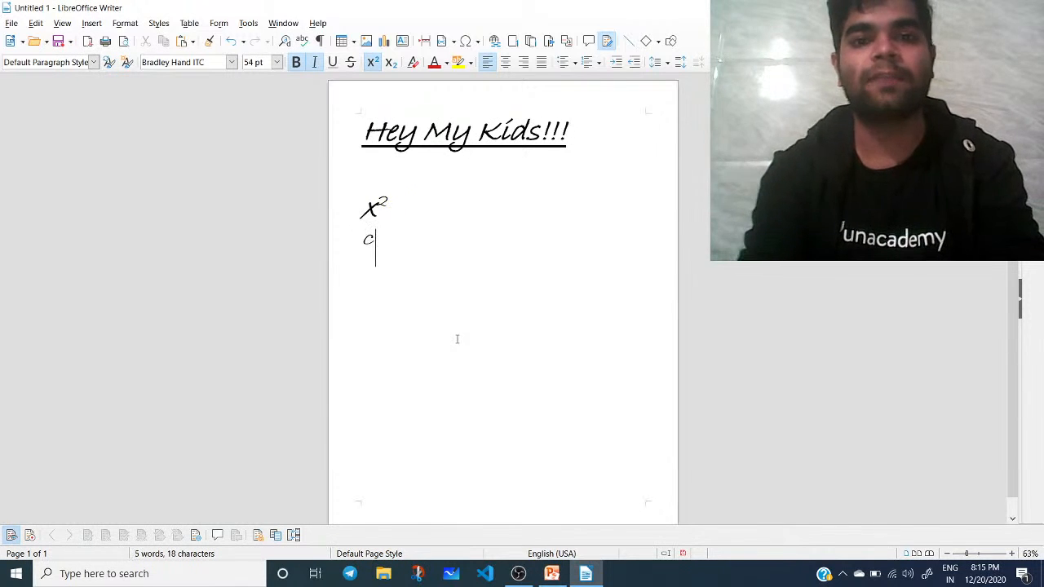
key("BackSpace")
left_click(372, 62)
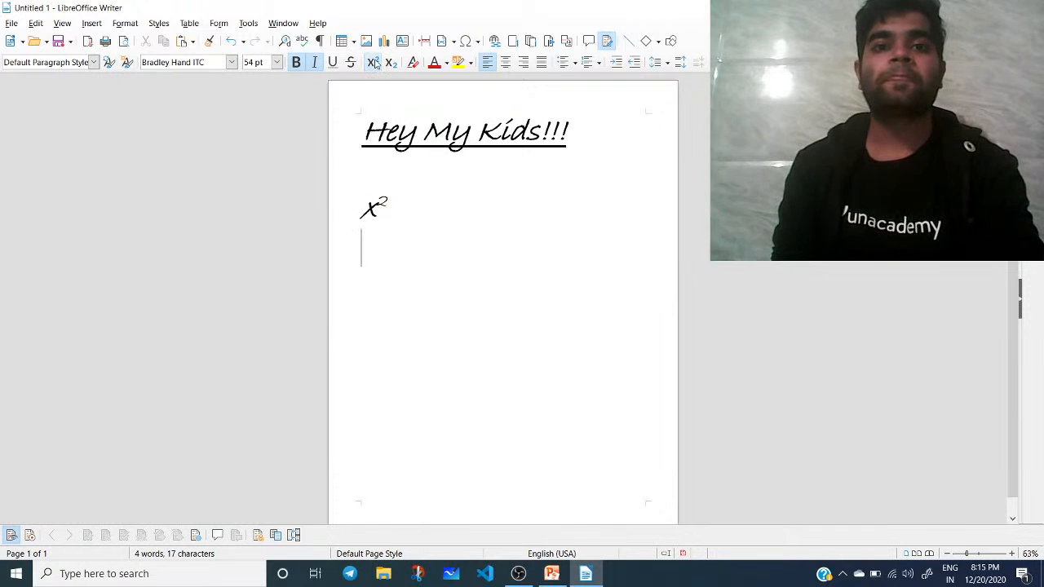
type("Ca")
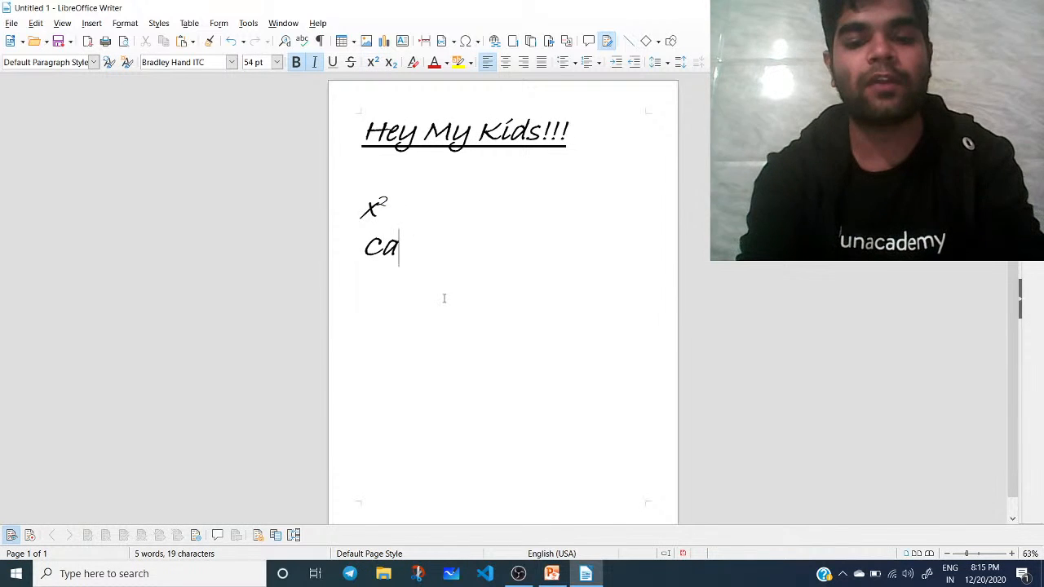
type("Cl2")
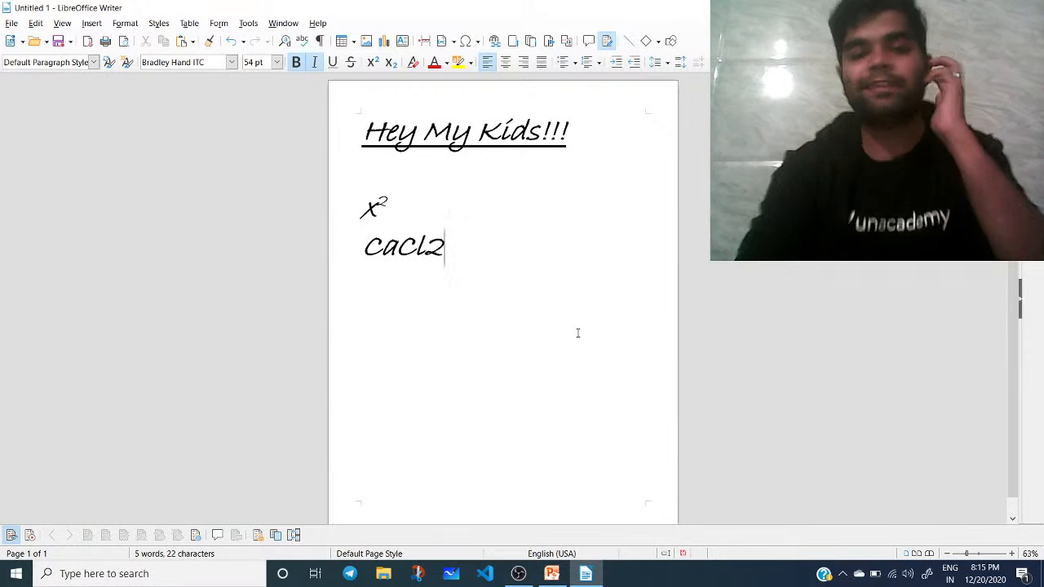
Make the 2 at the end of "CaCl2" subscript and deselect it
key("shift+Left")
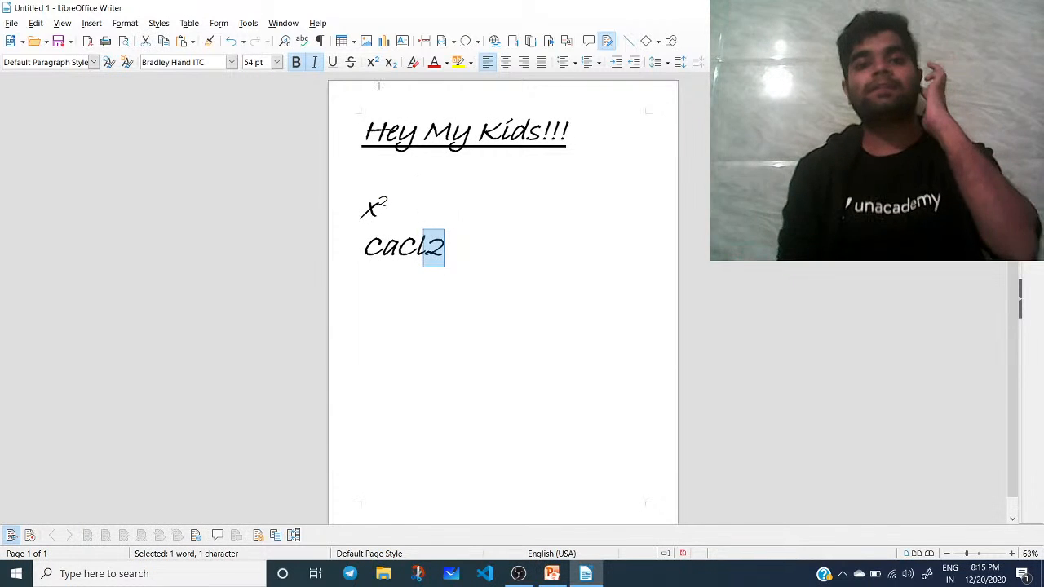
left_click(390, 62)
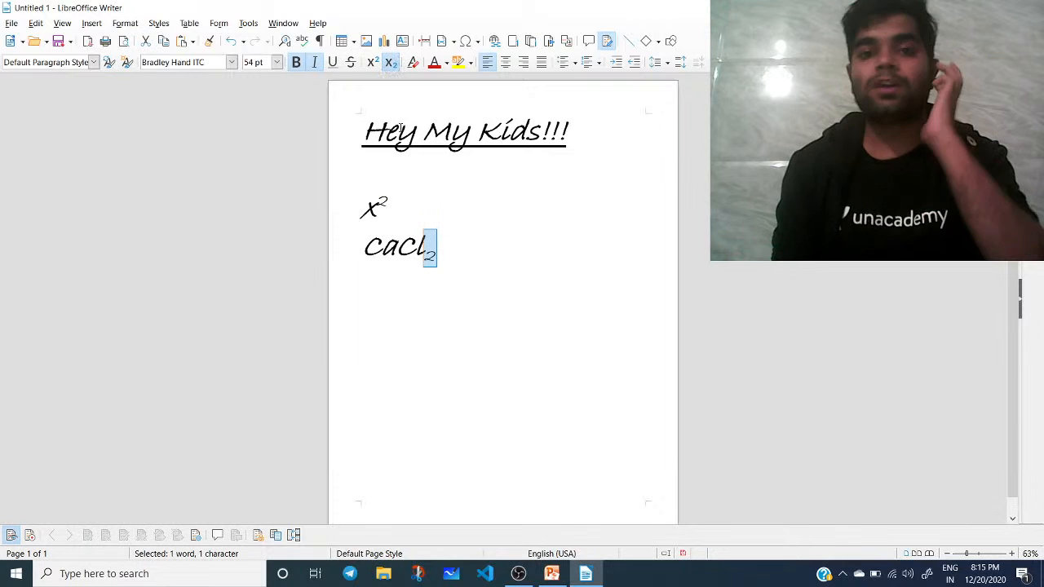
left_click(480, 292)
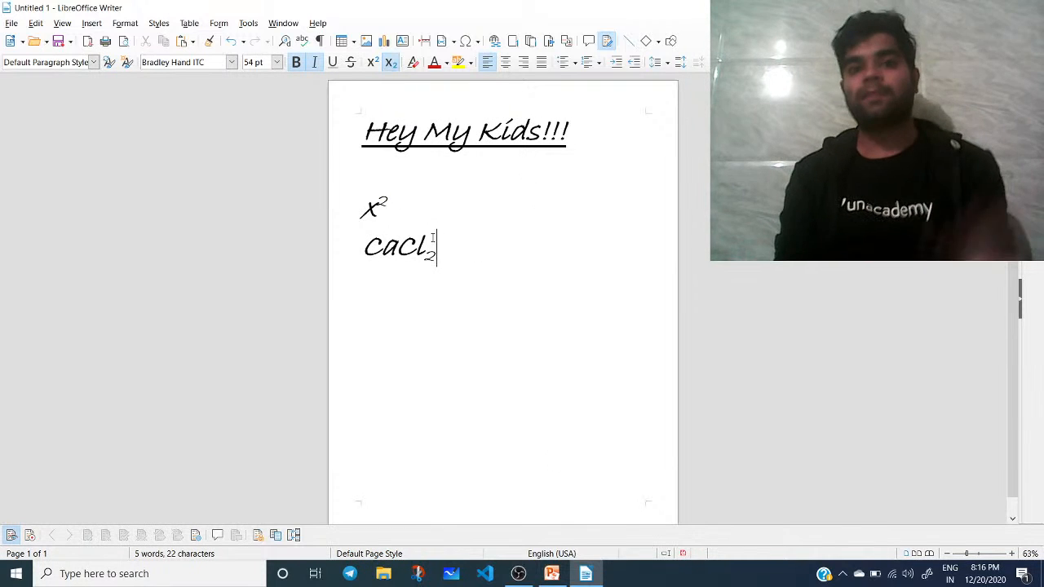
Color the whole CaCl2 text Dark Red 2 and highlight the x² text in yellow
key("Left")
key("Left")
left_click_drag(444, 244, 361, 248)
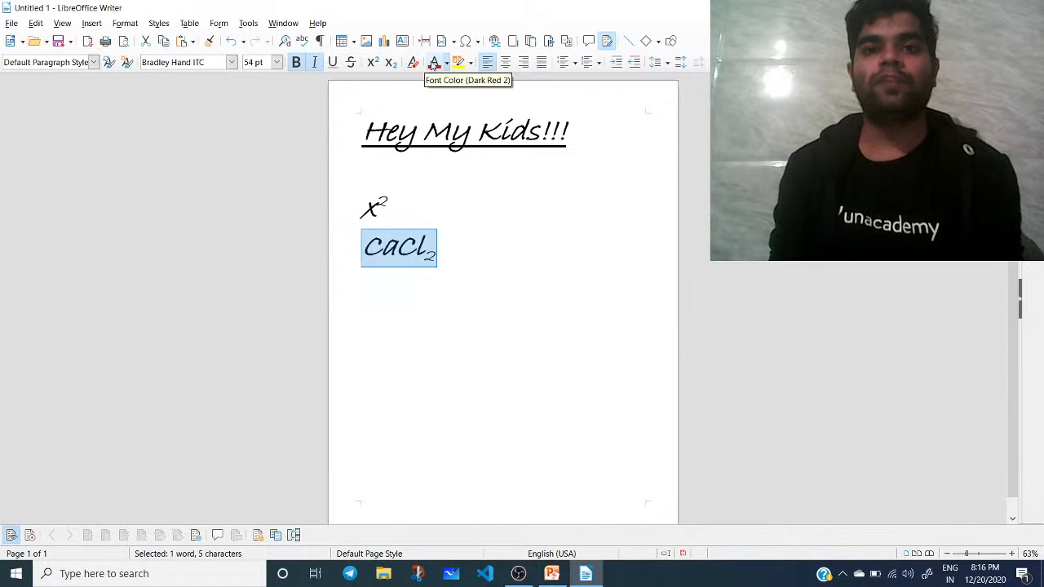
left_click(434, 63)
left_click_drag(396, 209, 361, 209)
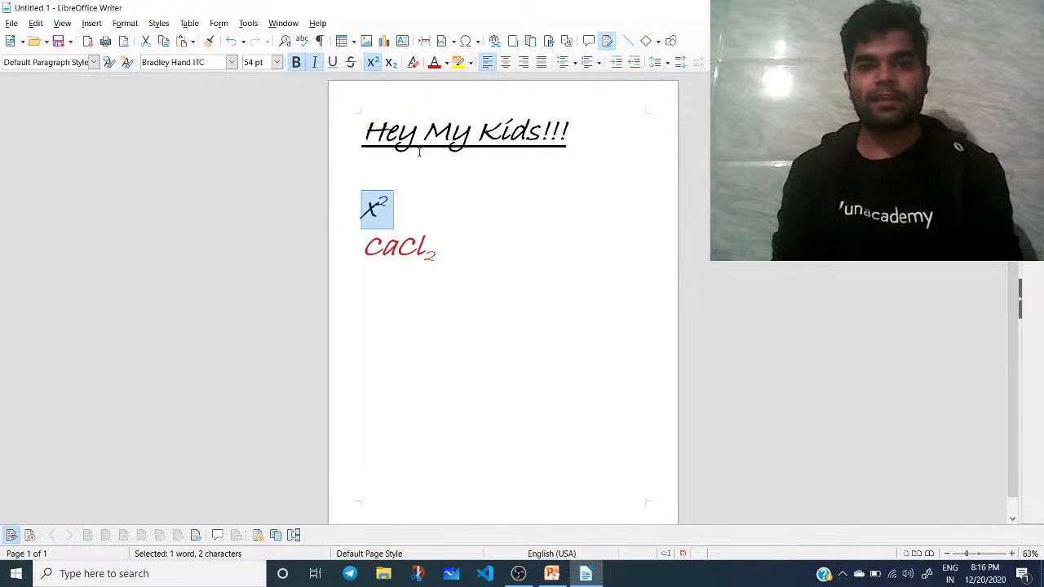
left_click(458, 63)
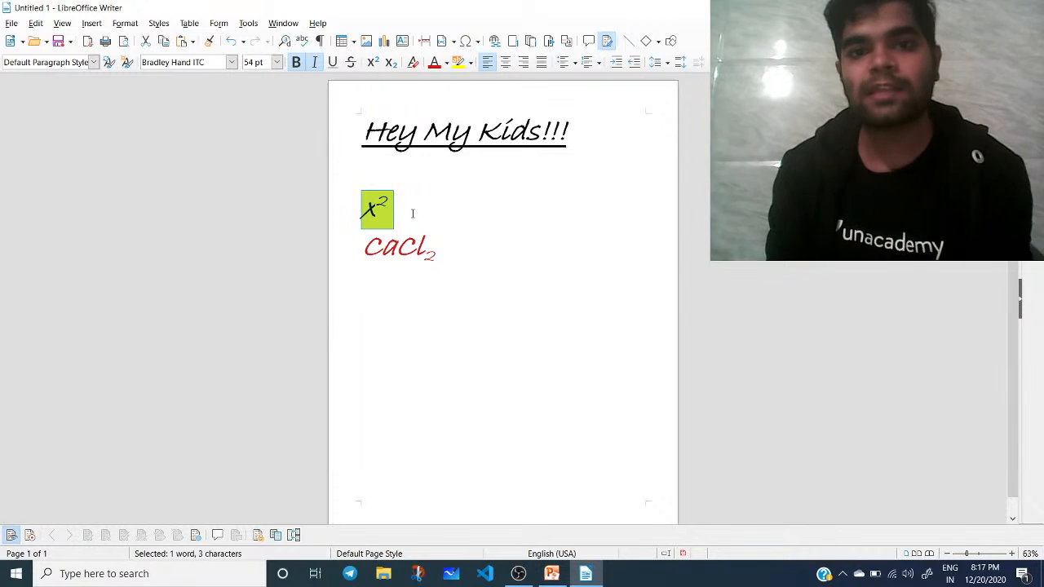
Try clearing the direct formatting from all the text, undo it and deselect the text
mouse_move(450, 250)
left_mouse_down()
mouse_move(367, 126)
mouse_move(450, 250)
left_mouse_up()
left_click(367, 135)
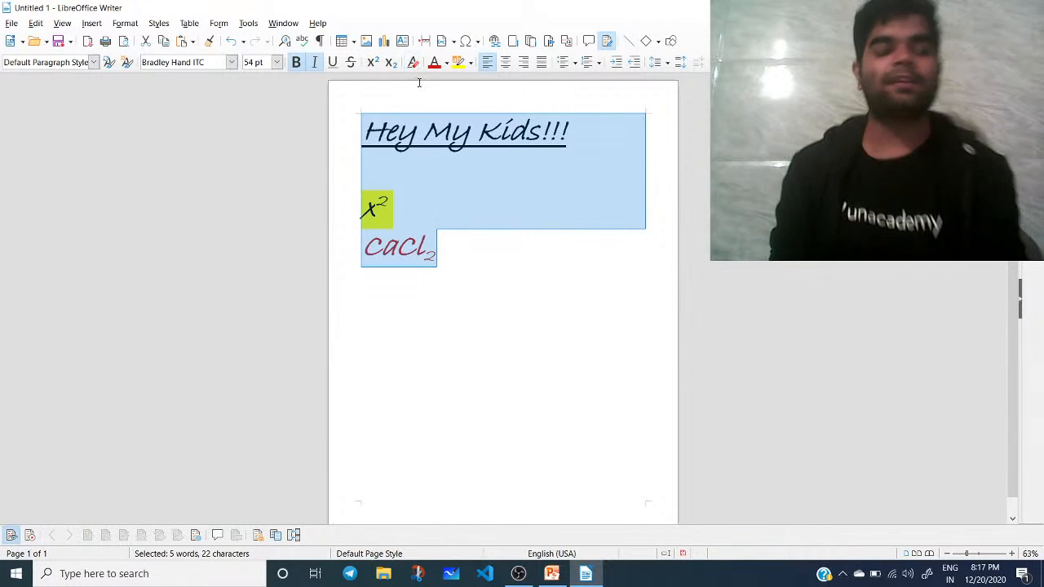
left_click(413, 65)
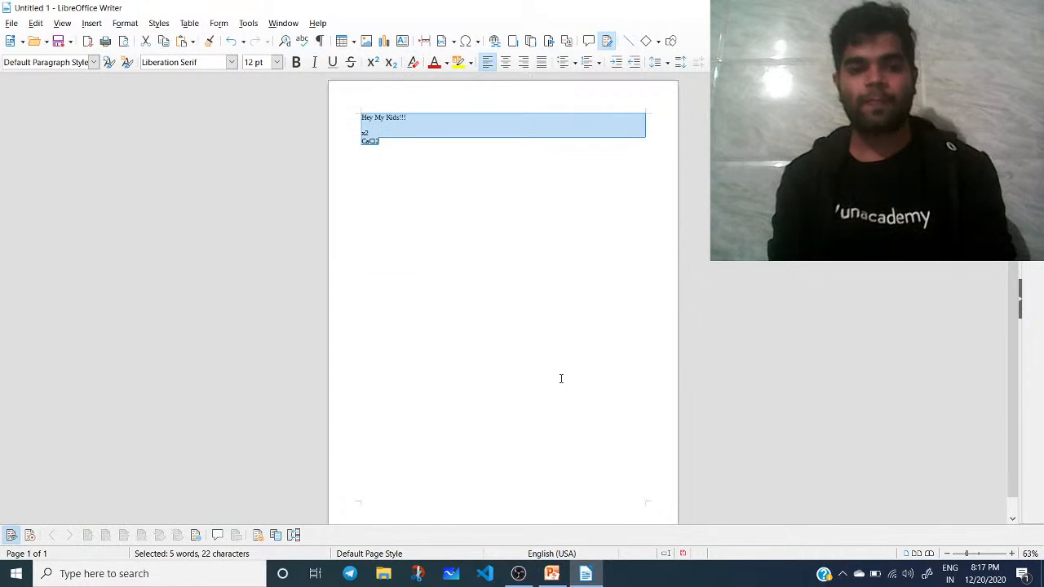
key("ctrl+z")
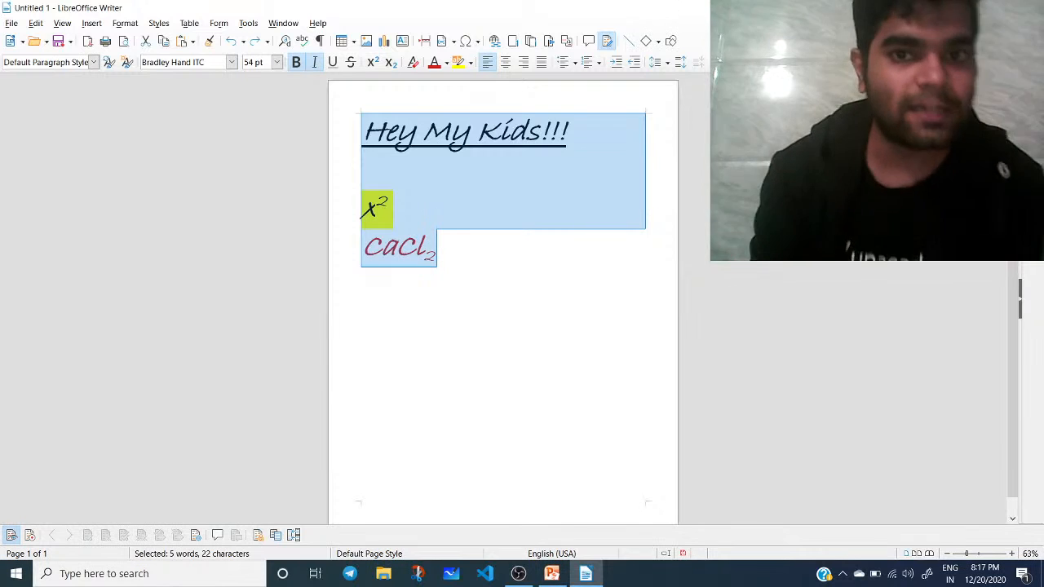
left_click(446, 254)
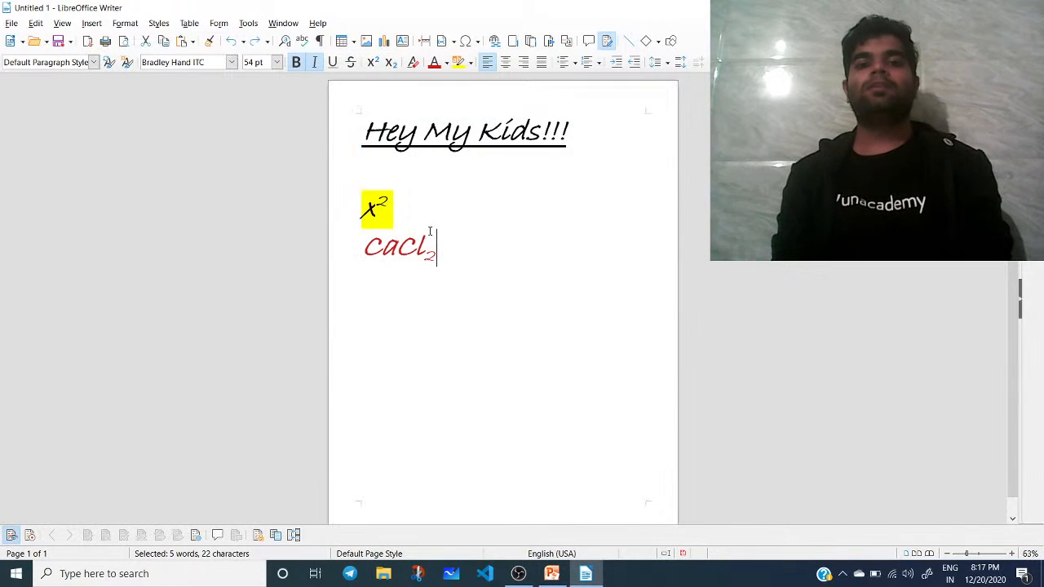
Delete the empty line above x² and turn the three text lines into a bulleted list
left_click(386, 176)
key("BackSpace")
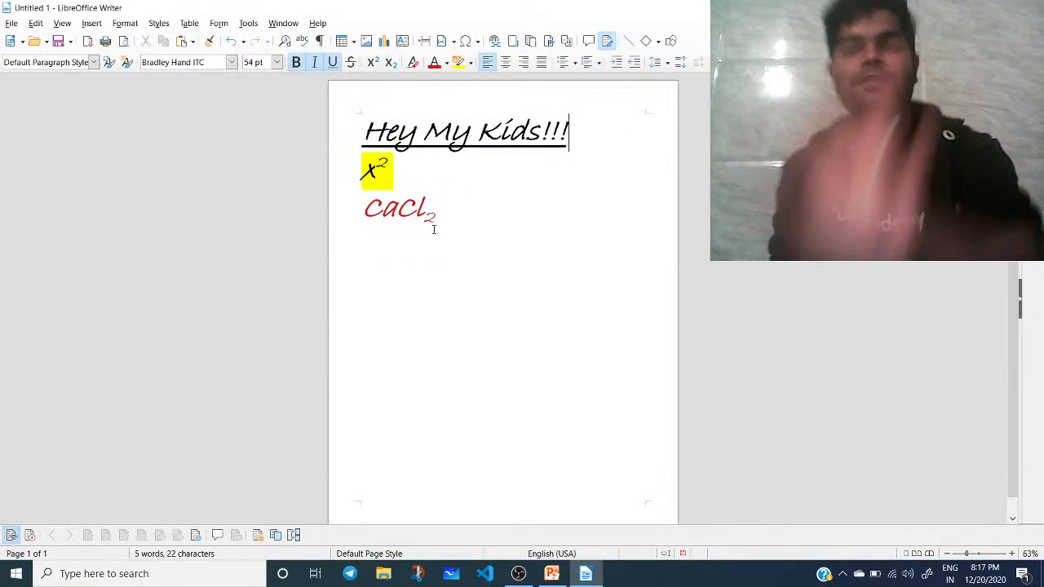
left_click_drag(440, 216, 358, 114)
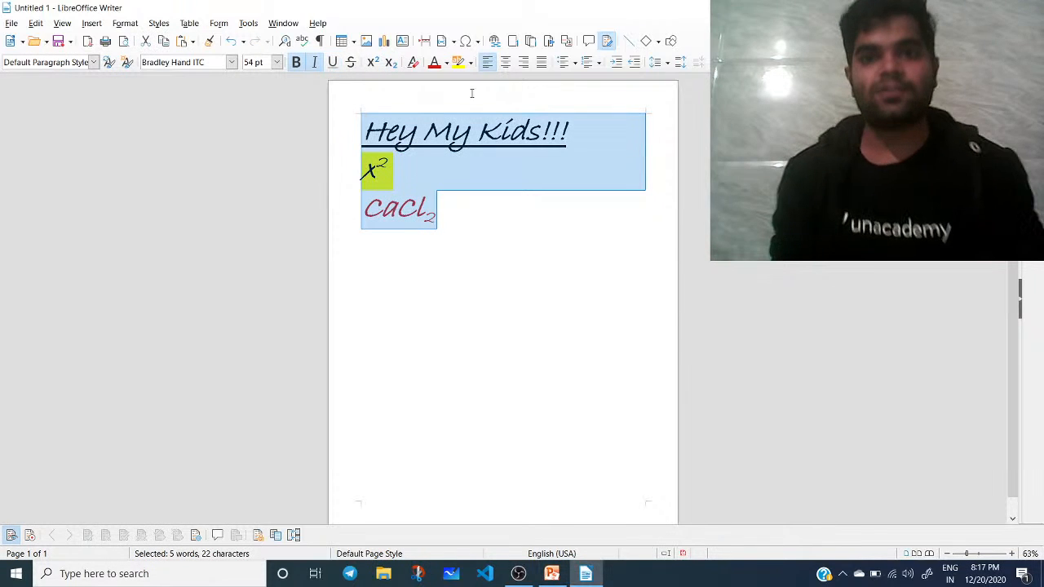
left_click(565, 62)
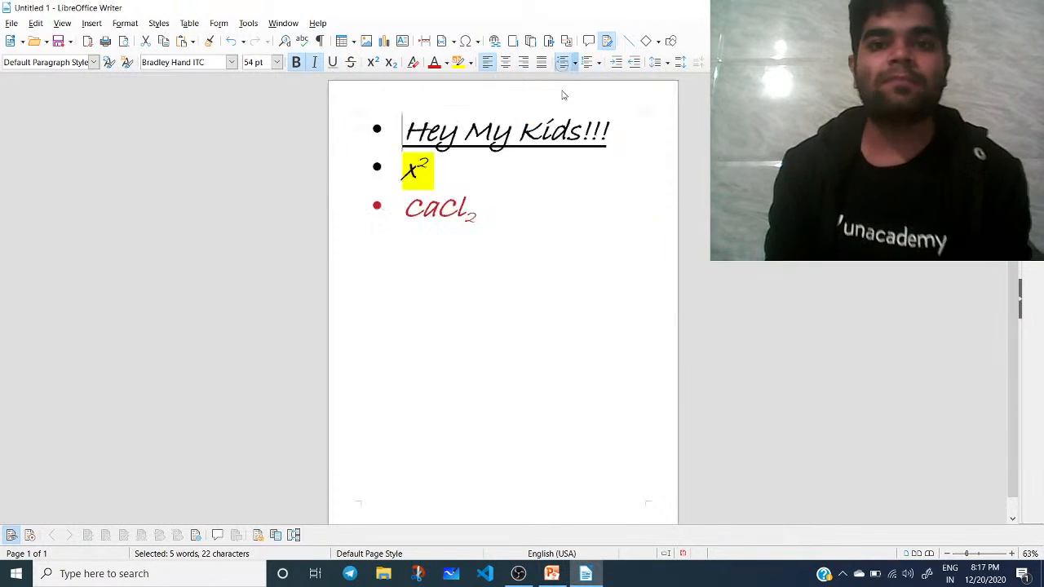
left_click(538, 201)
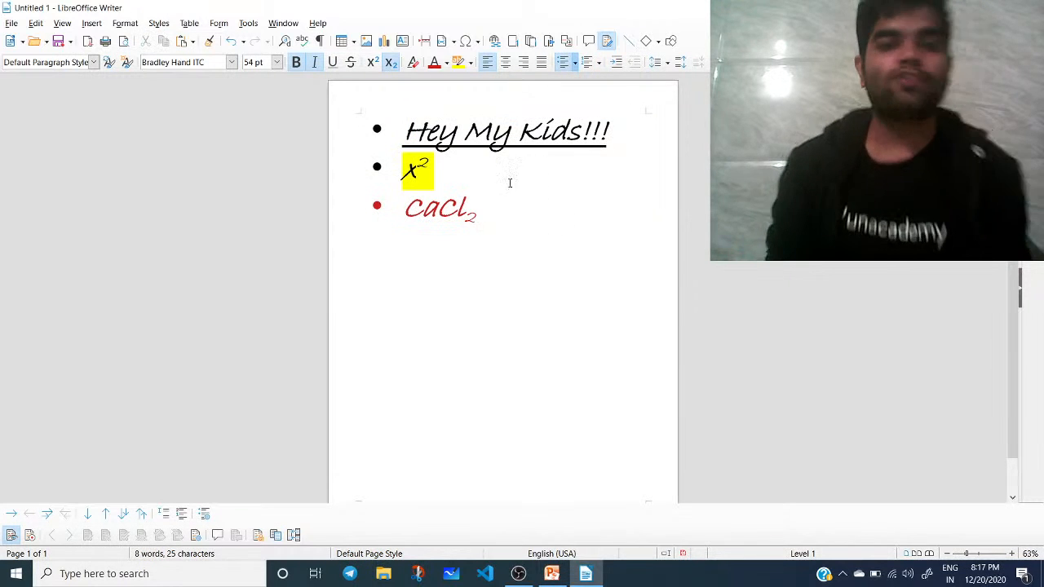
Convert the three bulleted lines into a numbered list with uppercase Roman numerals (I., II., III.)
left_click_drag(487, 212, 372, 142)
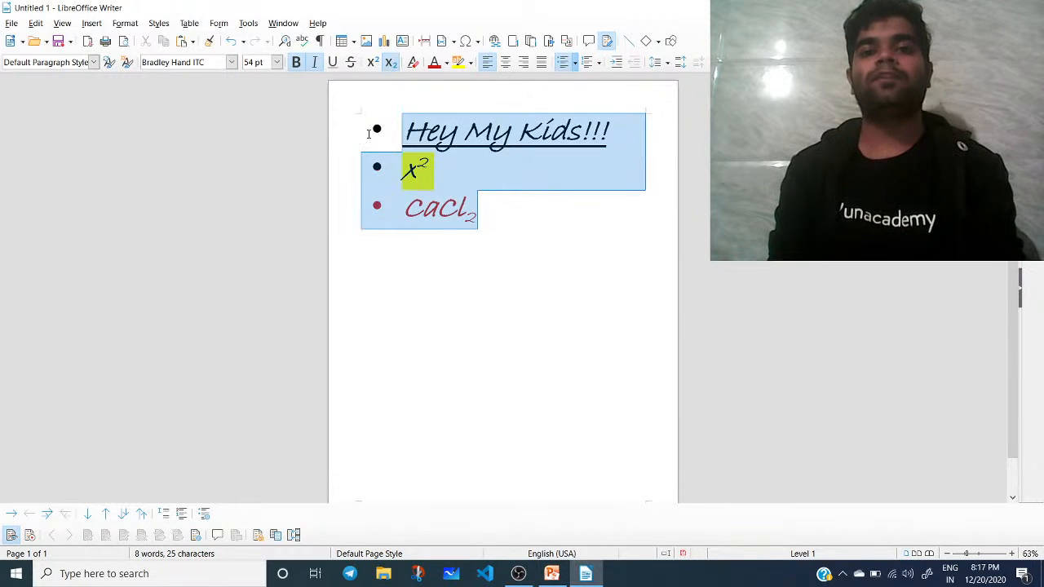
left_click(368, 134)
left_click(468, 210)
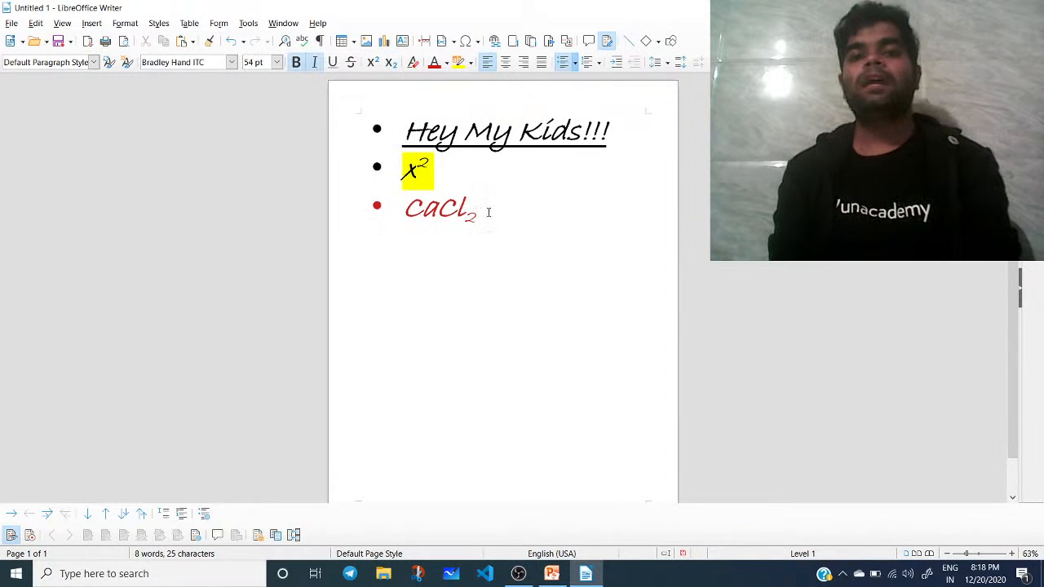
left_click_drag(488, 212, 372, 132)
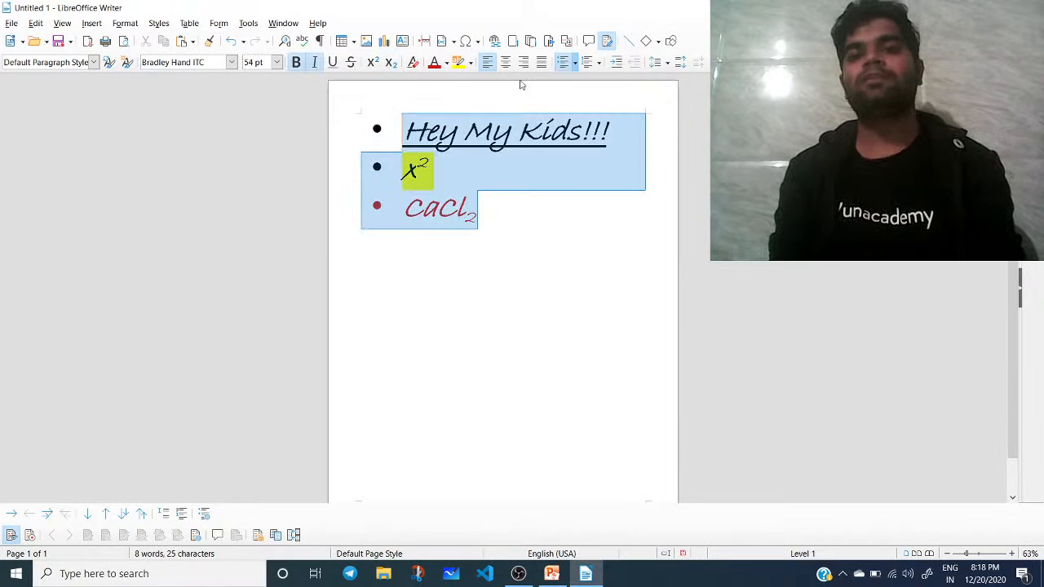
left_click(588, 62)
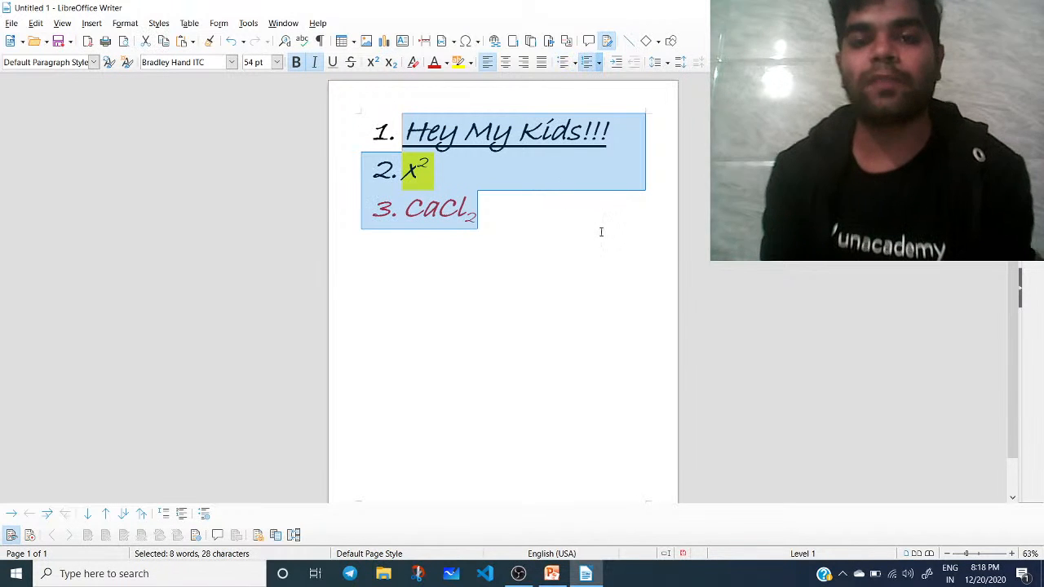
left_click(599, 63)
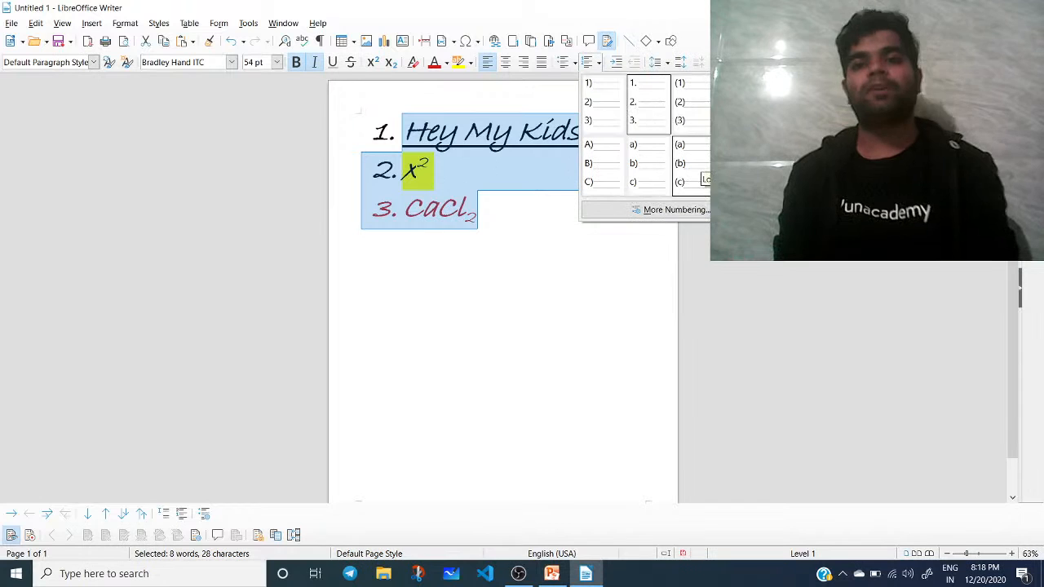
left_click(727, 101)
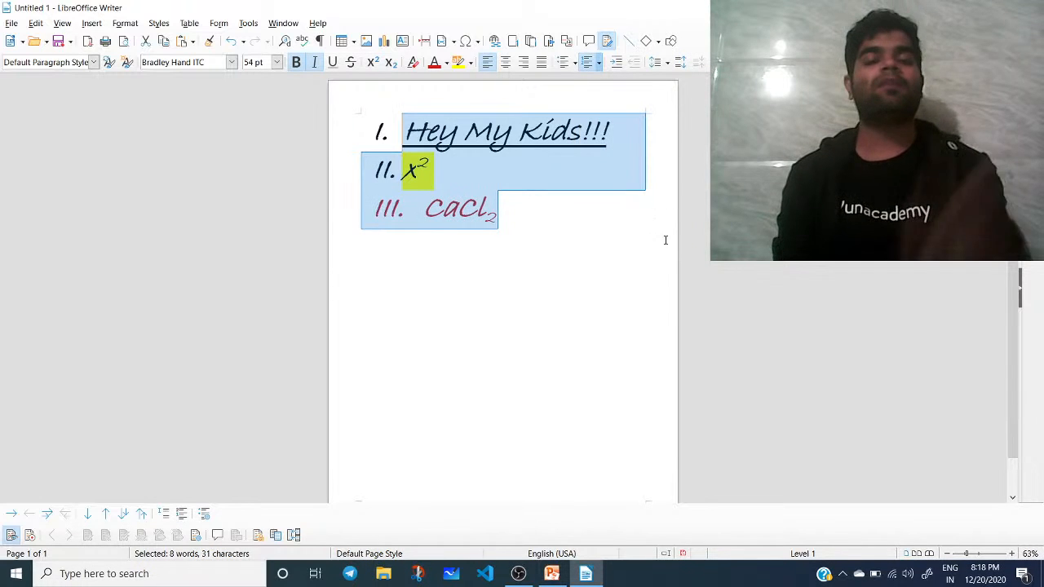
Try removing the list number from the CaCl2 line and put it back as a separate numbered item
left_click(448, 218)
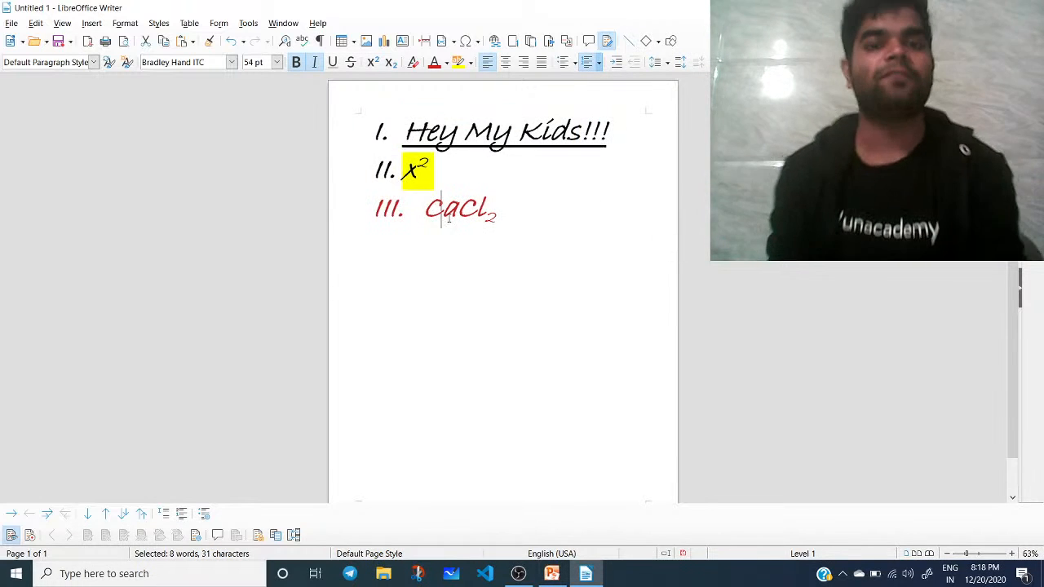
key("Left")
key("BackSpace")
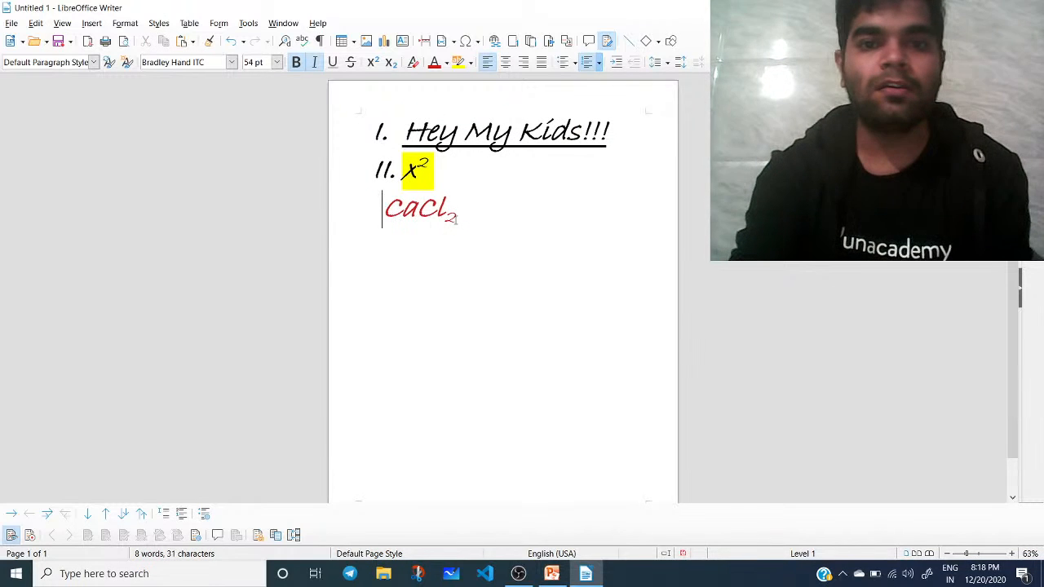
key("BackSpace")
key("Return")
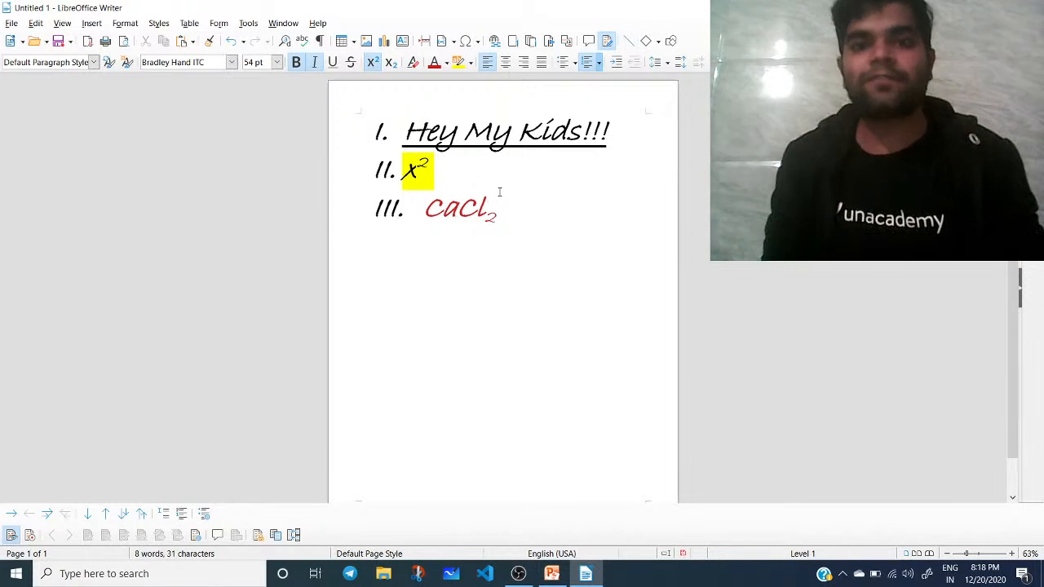
Select all three list lines and remove their Roman numbering
left_click_drag(499, 210, 367, 169)
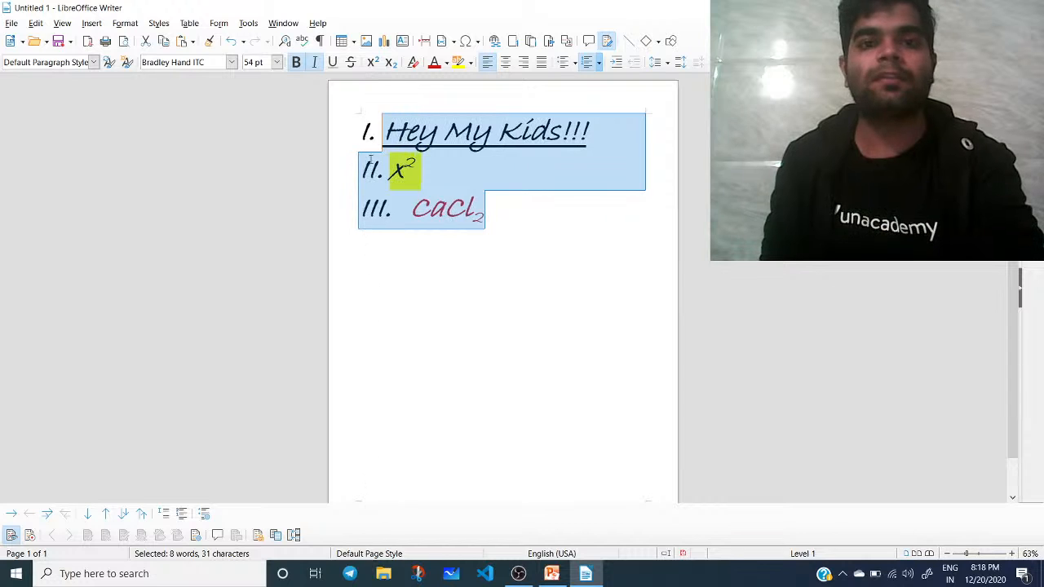
left_click(429, 204)
key("ctrl+a")
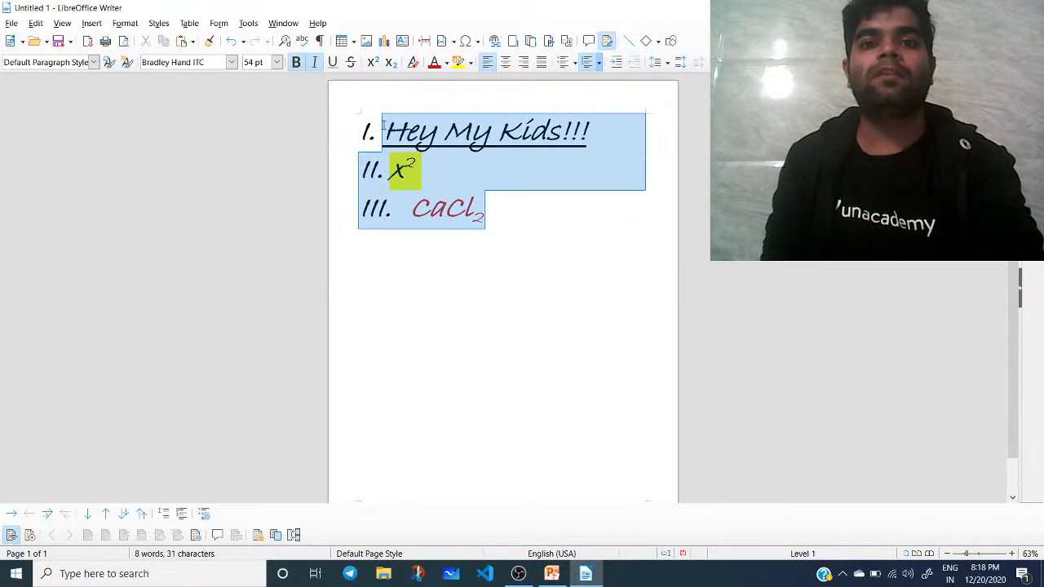
left_click(587, 68)
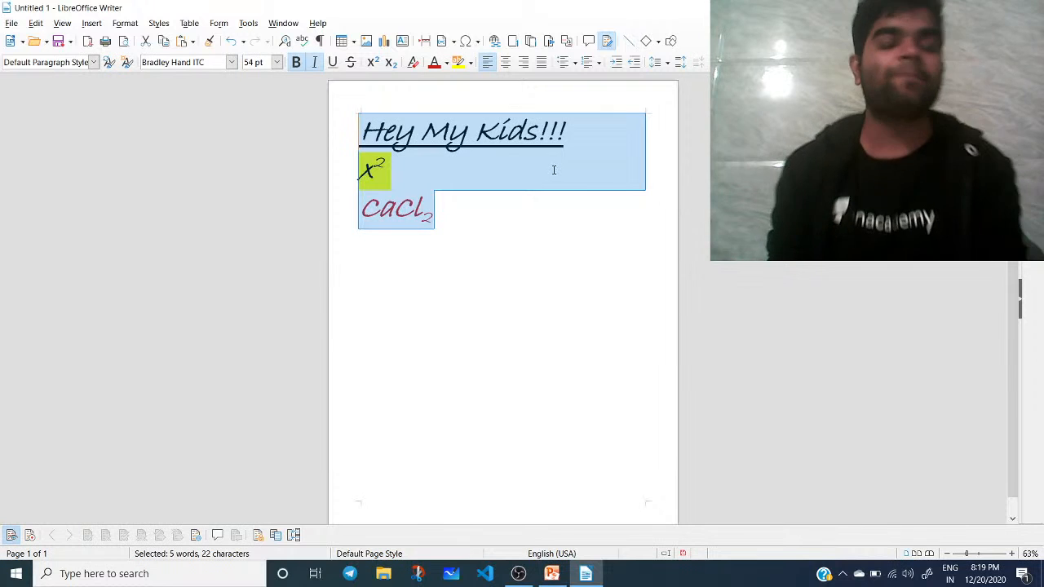
Select the three text lines and turn them into a numbered list with 1., 2., 3
left_click(481, 181)
key("ctrl+a")
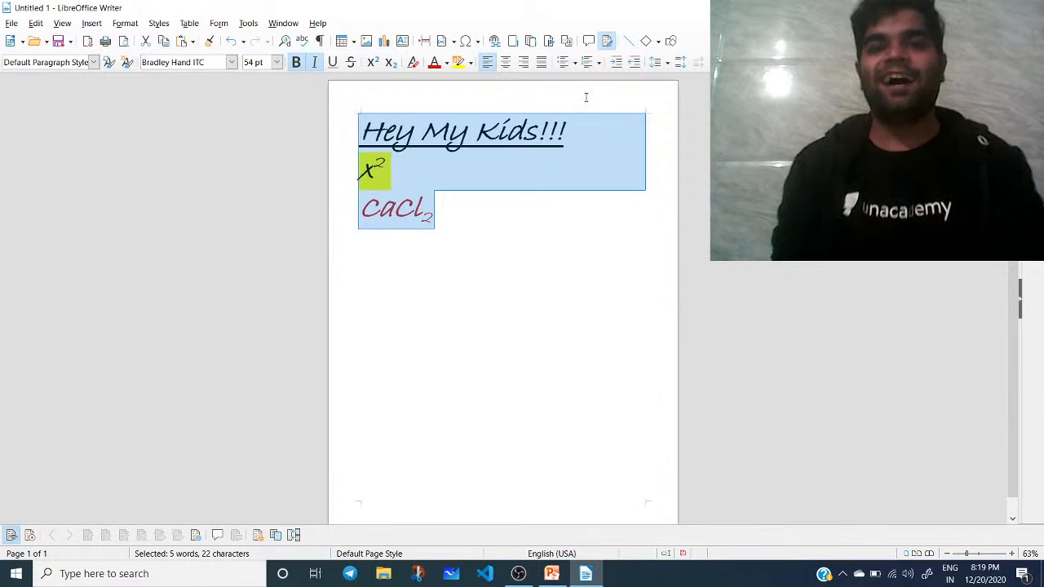
left_click(449, 208)
left_click_drag(450, 209, 360, 131)
left_click(585, 64)
left_click(585, 64)
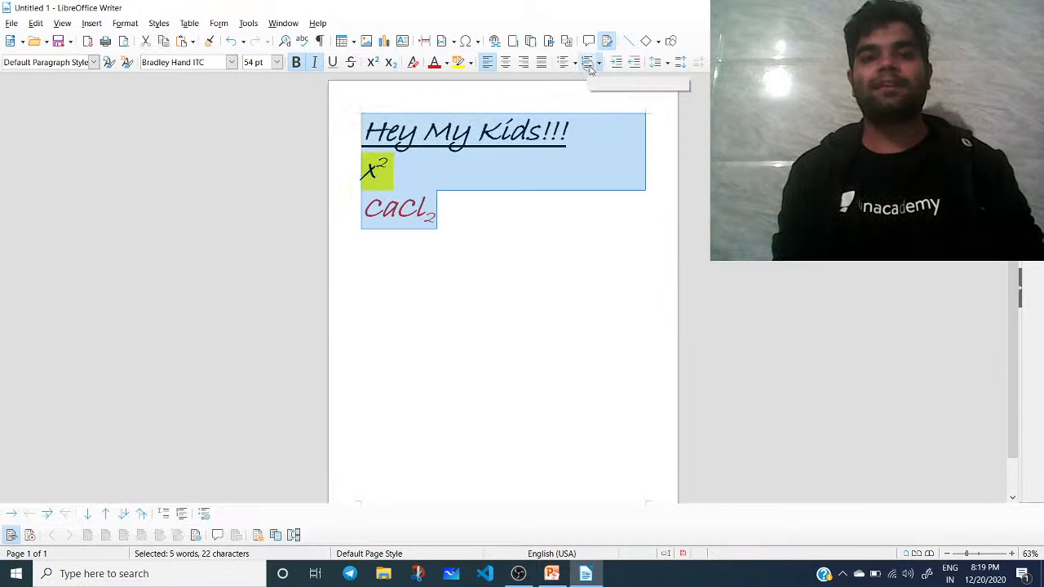
left_click(497, 201)
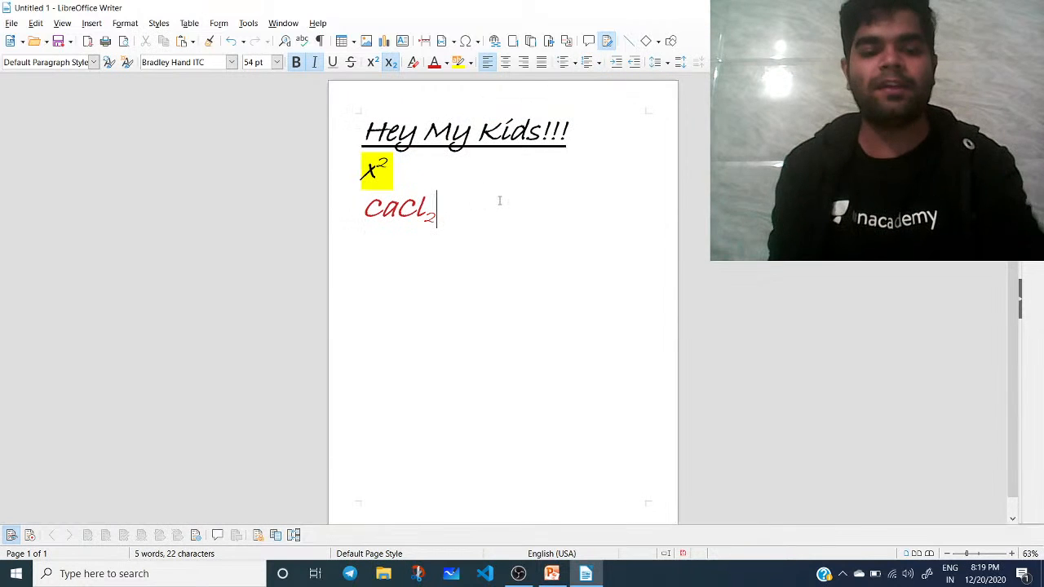
left_click_drag(499, 201, 361, 128)
left_click(585, 63)
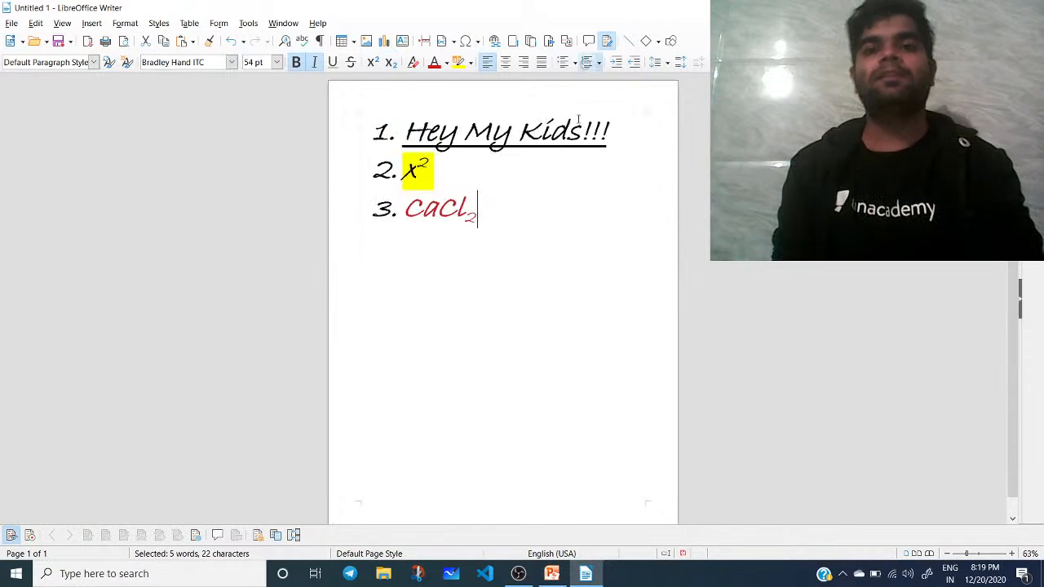
Add lines of filler letters such as z, xv, x and cv below the CaCl2 item and undo the last entry
left_click(532, 208)
key("Return")
type("z")
key("Return")
type("zxcv")
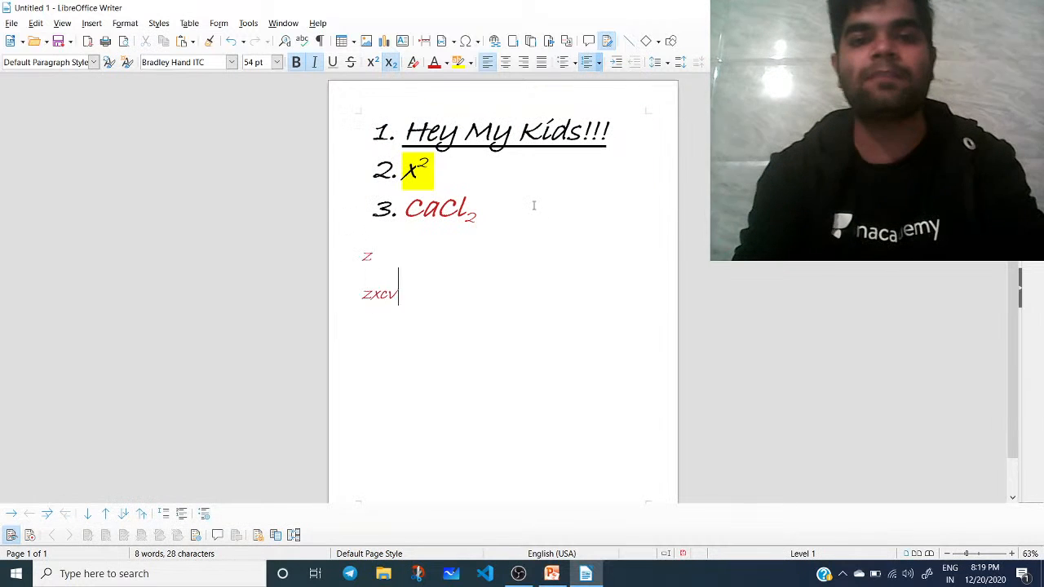
type("xcv")
key("Return")
type("xv")
key("Return")
type("x")
key("Return")
type("cv xc")
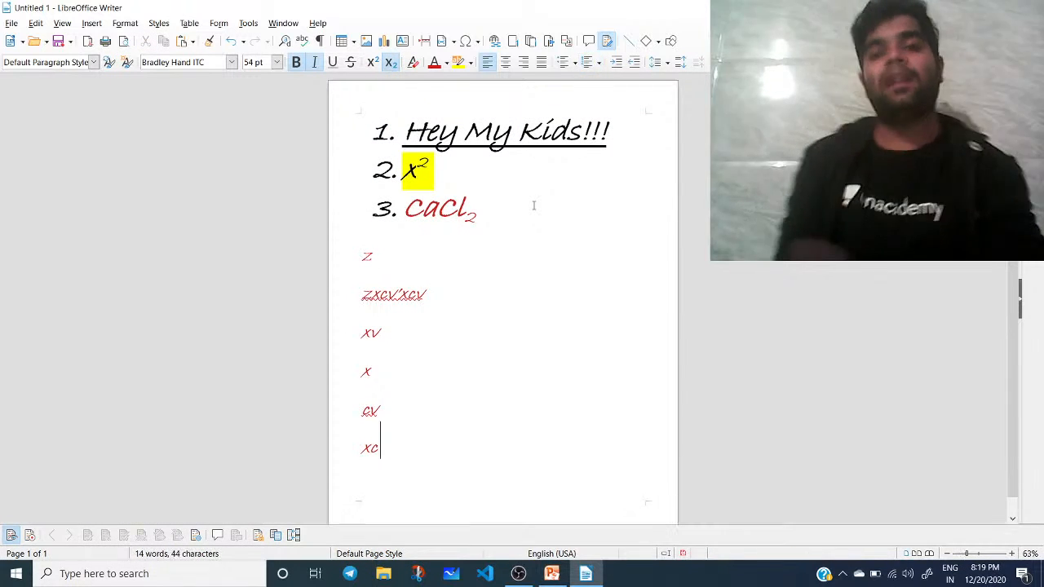
key("ctrl+z")
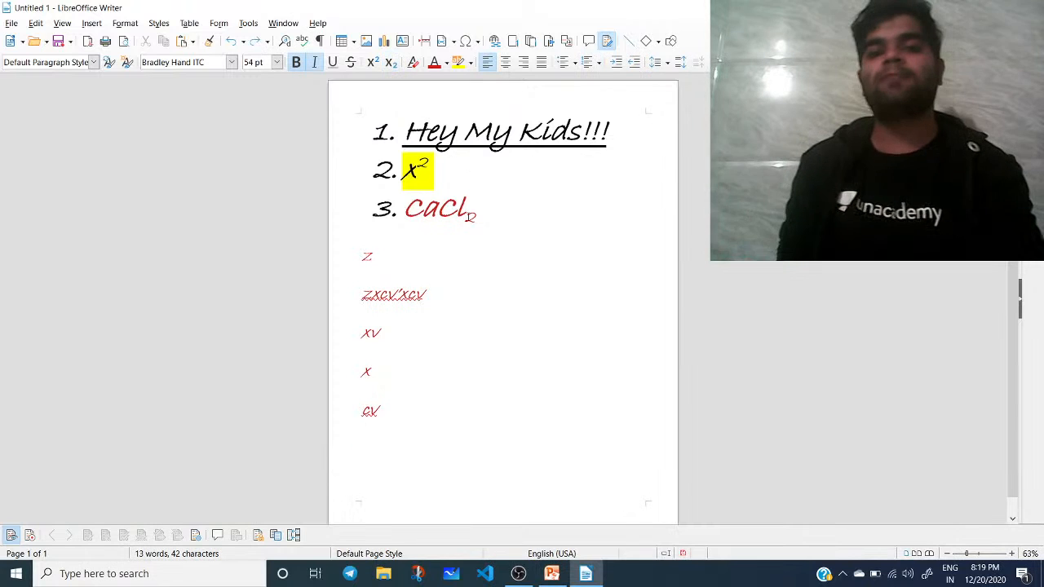
Remove the numbering from the three list lines and delete all filler lines below CaCl2
left_click_drag(477, 214, 386, 143)
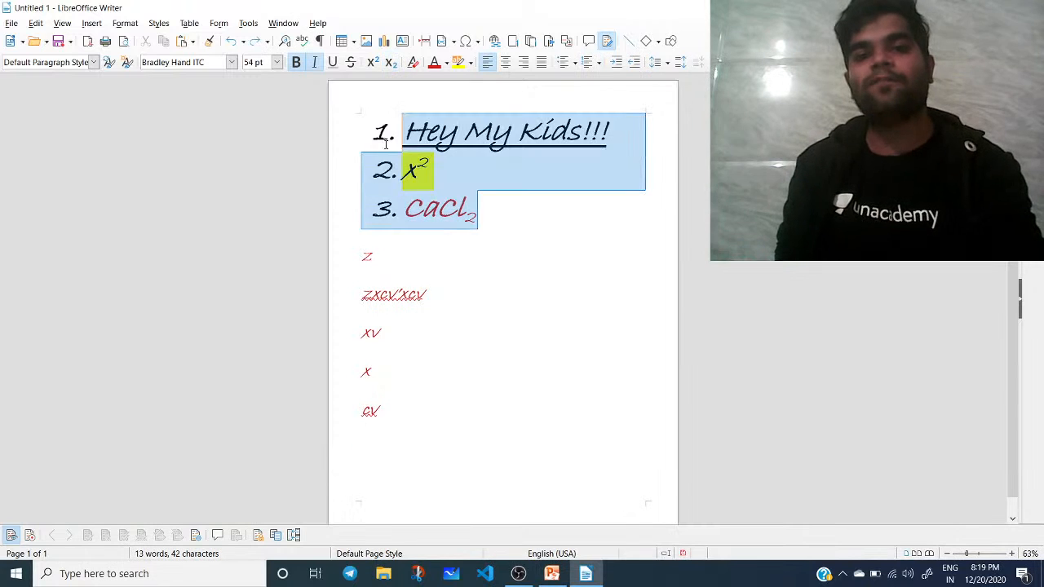
left_click(587, 62)
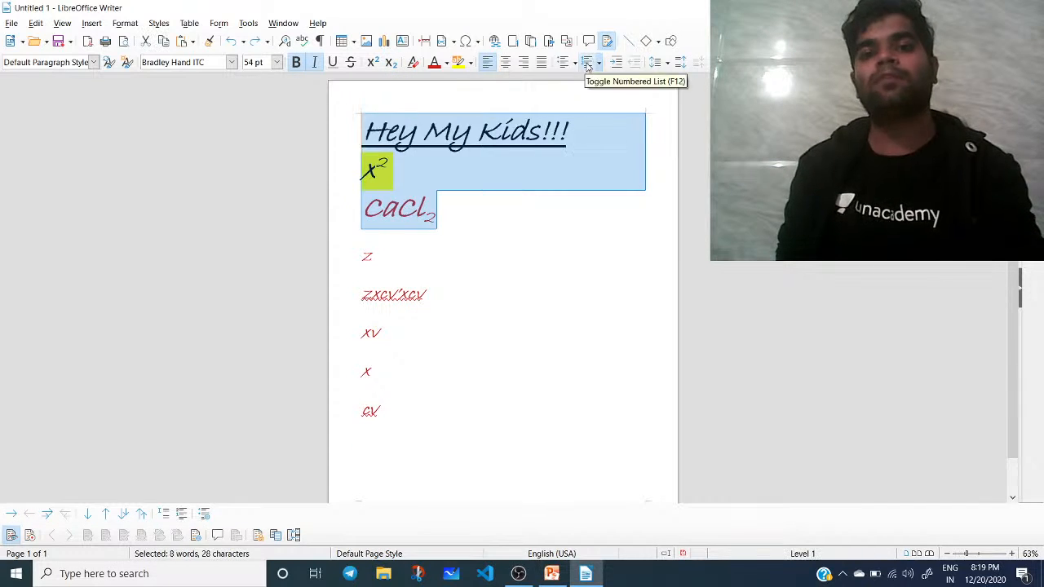
left_click(482, 305)
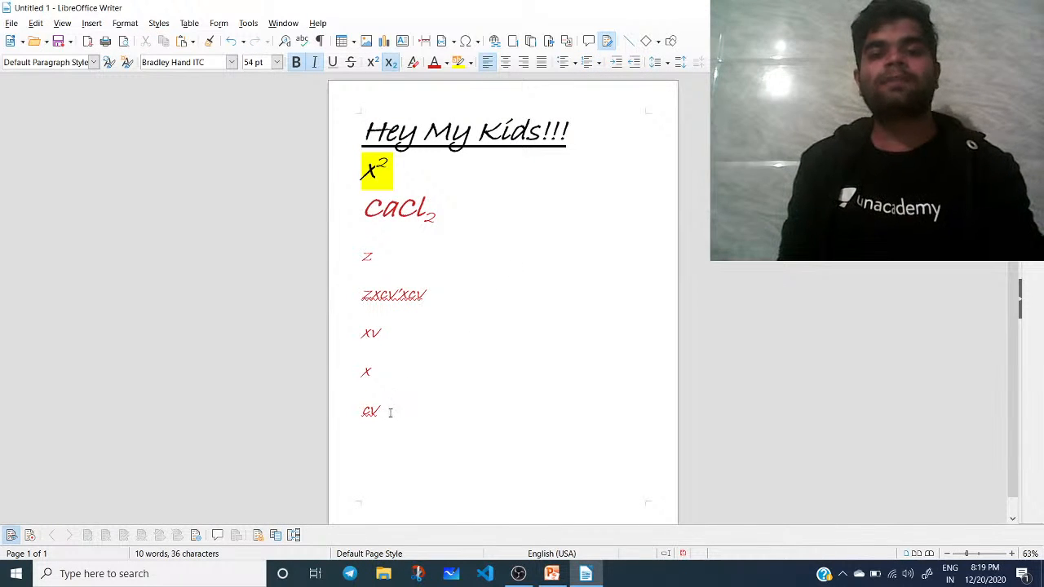
left_click_drag(390, 412, 352, 258)
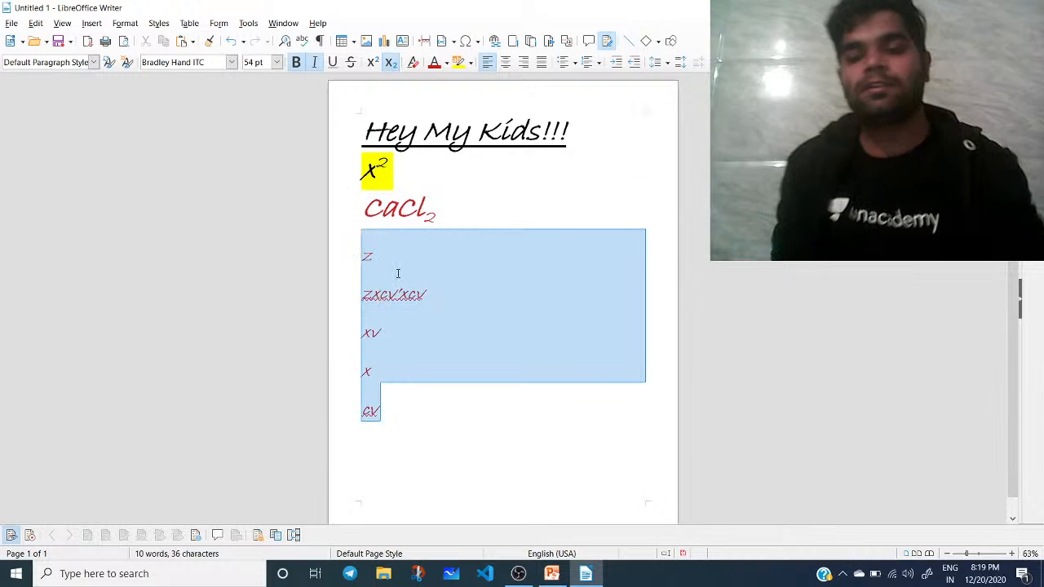
key("Delete")
Center the CaCl2 line and right-align the x² line
left_click_drag(461, 224, 362, 210)
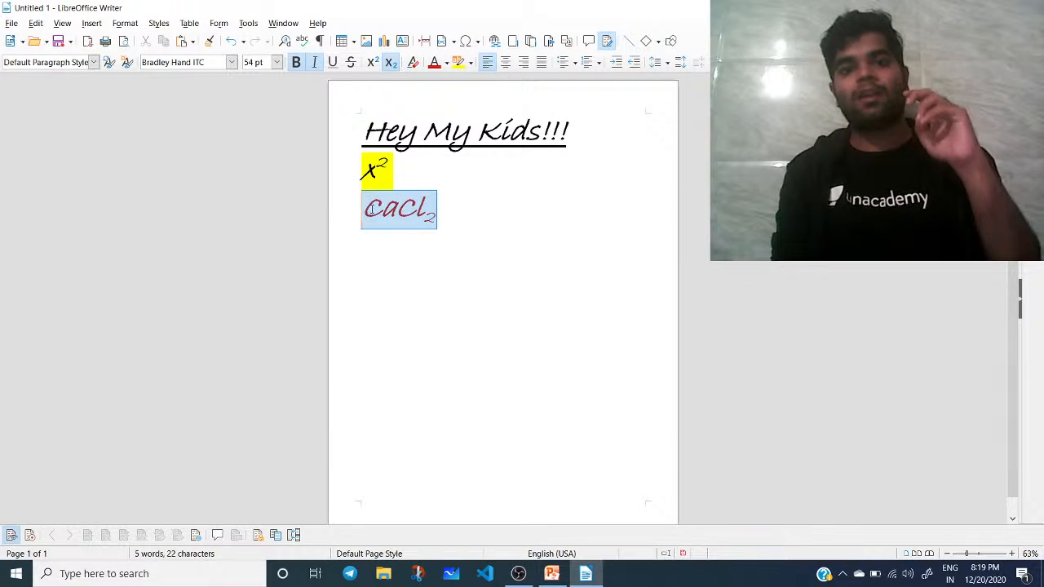
left_click(505, 62)
left_click_drag(410, 168, 361, 171)
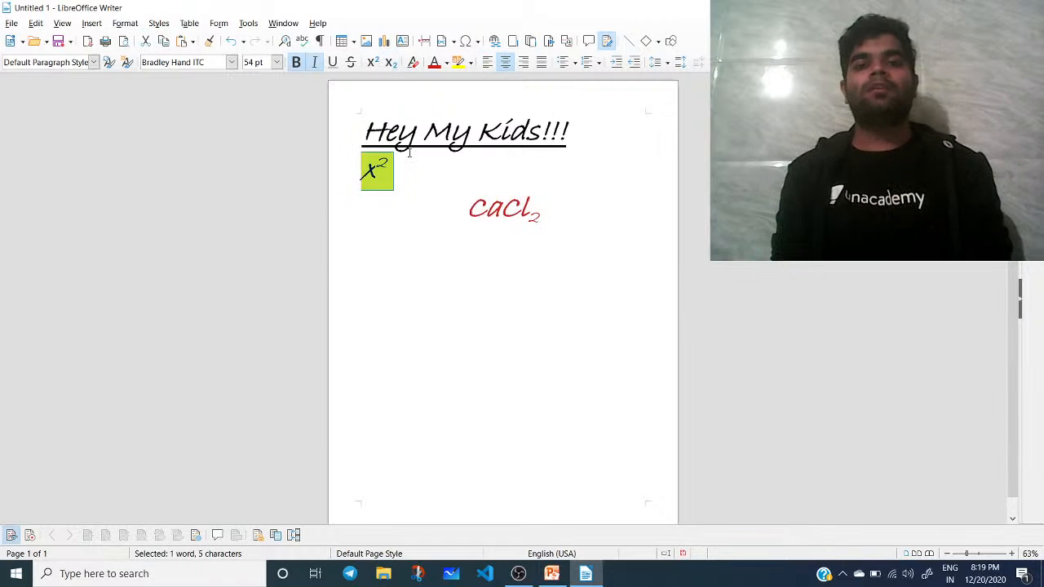
left_click(523, 63)
left_click_drag(569, 132, 362, 138)
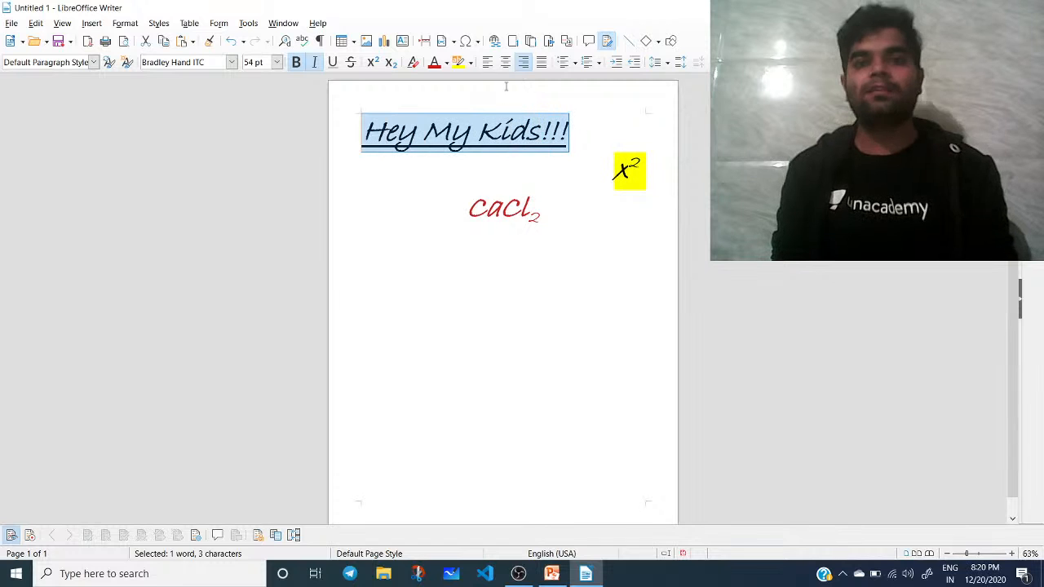
left_click(513, 252)
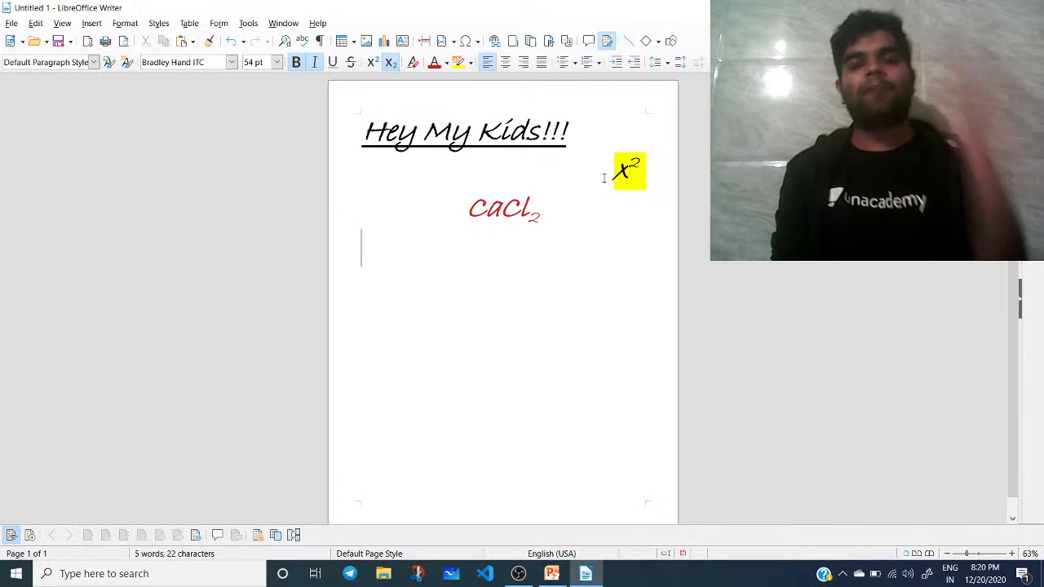
Replace the words "Hey My Kids" in the first line with "Dear sir", keeping the exclamation marks
left_click_drag(540, 130, 385, 132)
key("BackSpace")
key("BackSpace")
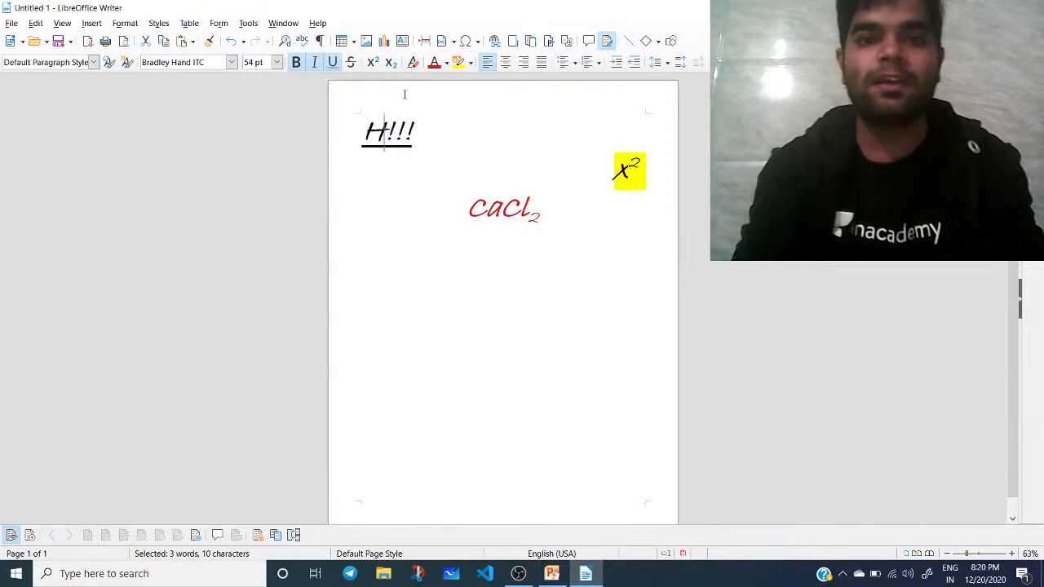
type("Dear sir")
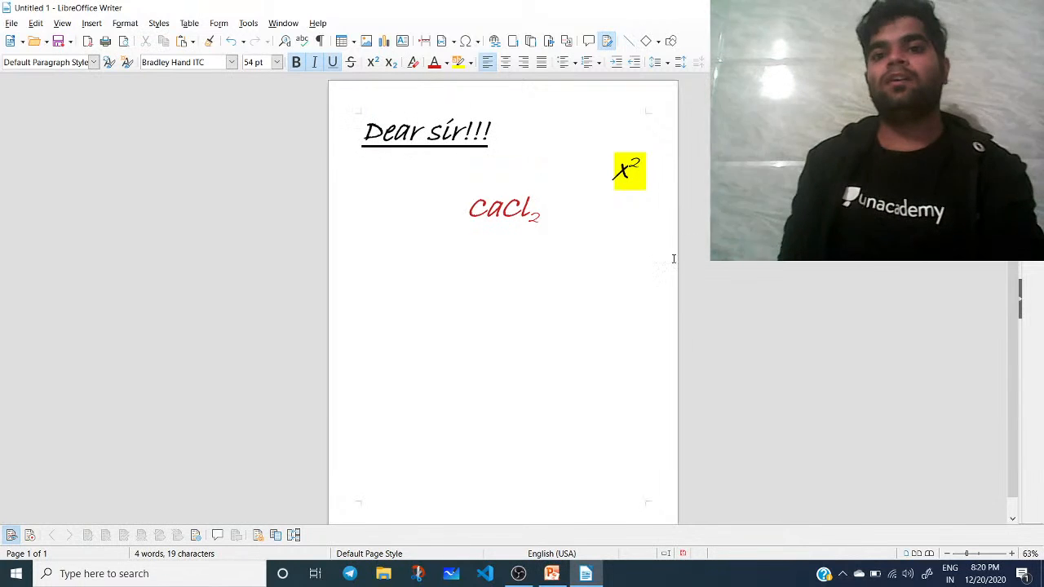
Replace x² in the highlighted right-aligned line with "Your student"
left_click(614, 269)
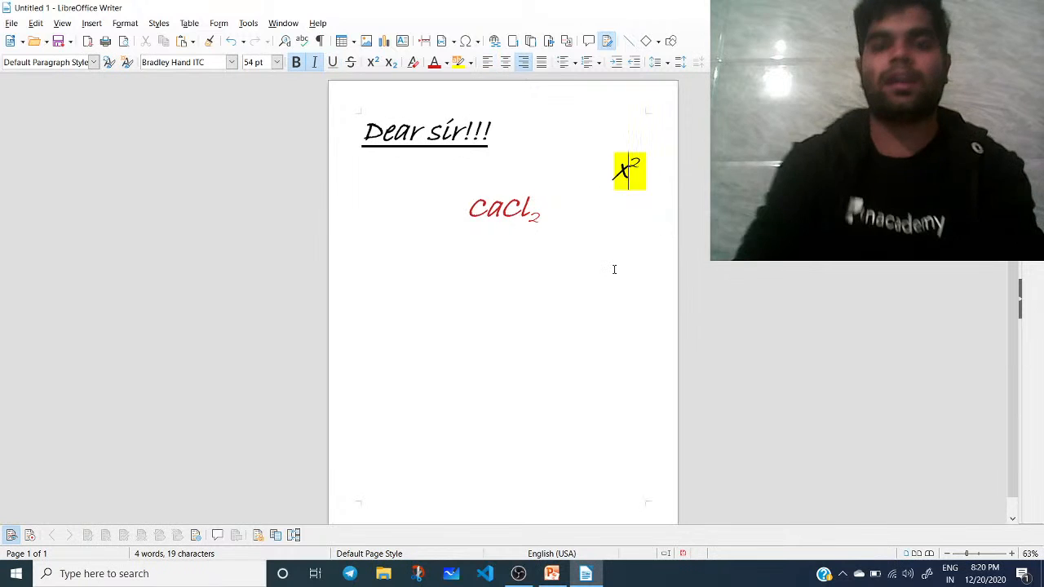
key("BackSpace")
type("Your")
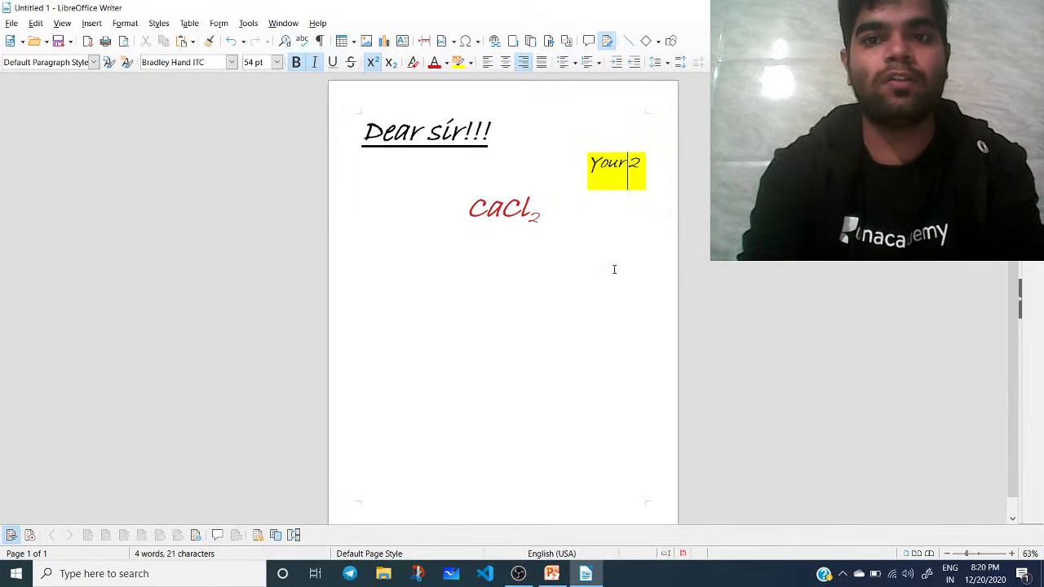
type(" stdu")
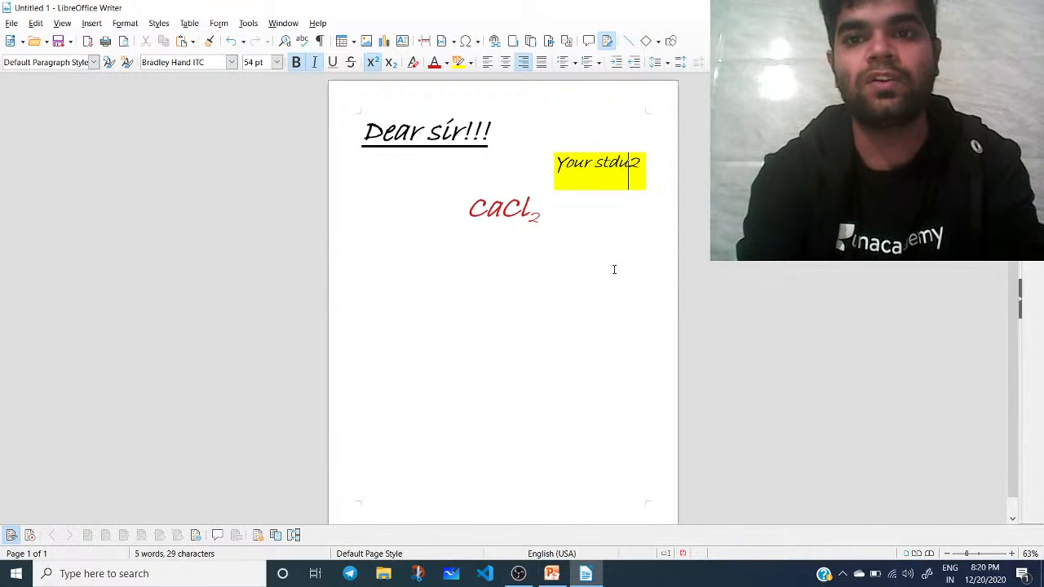
key("BackSpace")
key("BackSpace")
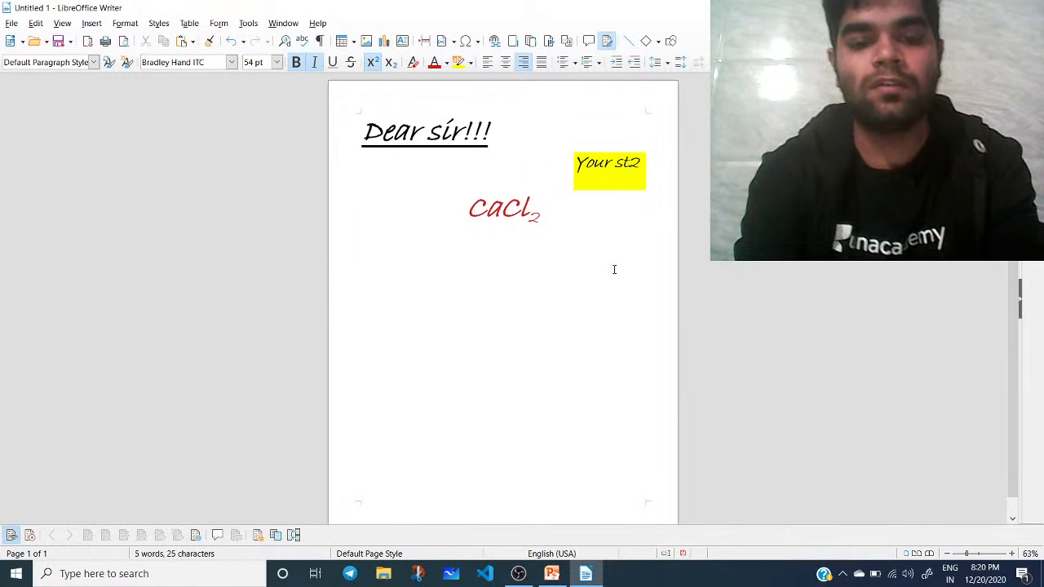
type("udent")
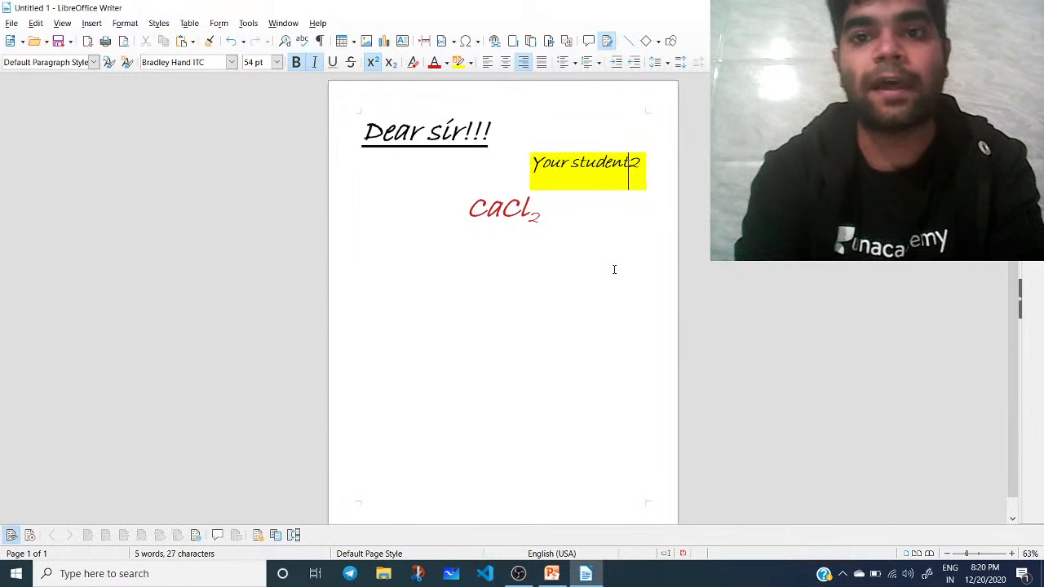
key("Delete")
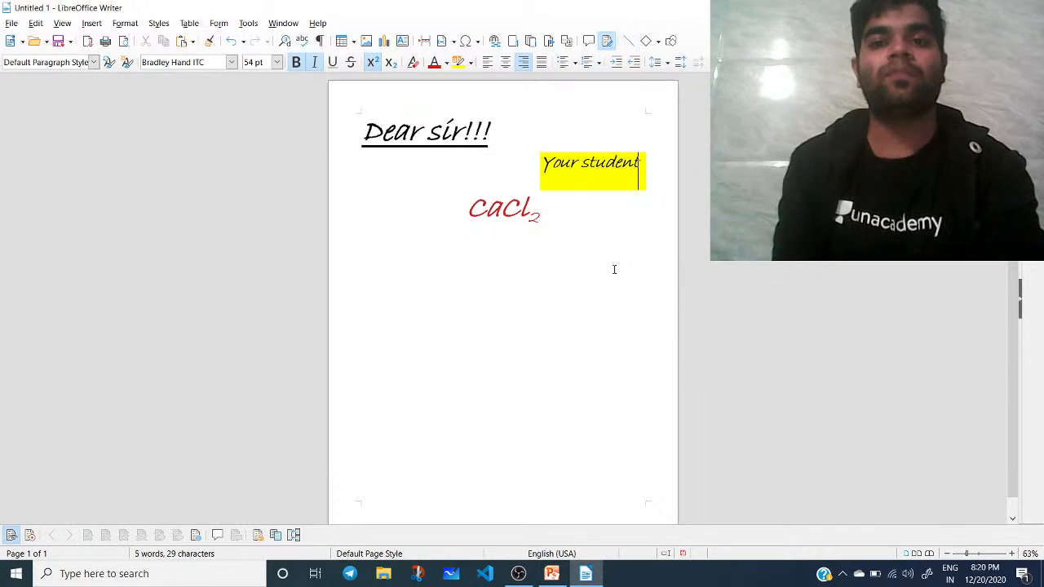
Enter the student's full name on a new line below "Your student"
key("Return")
type("La")
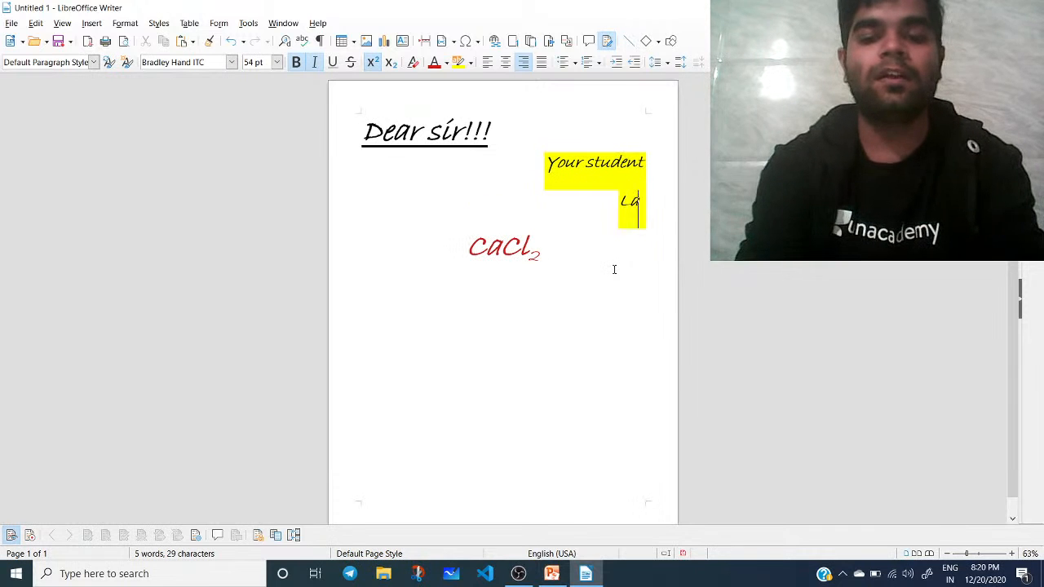
type("khanBhagnani")
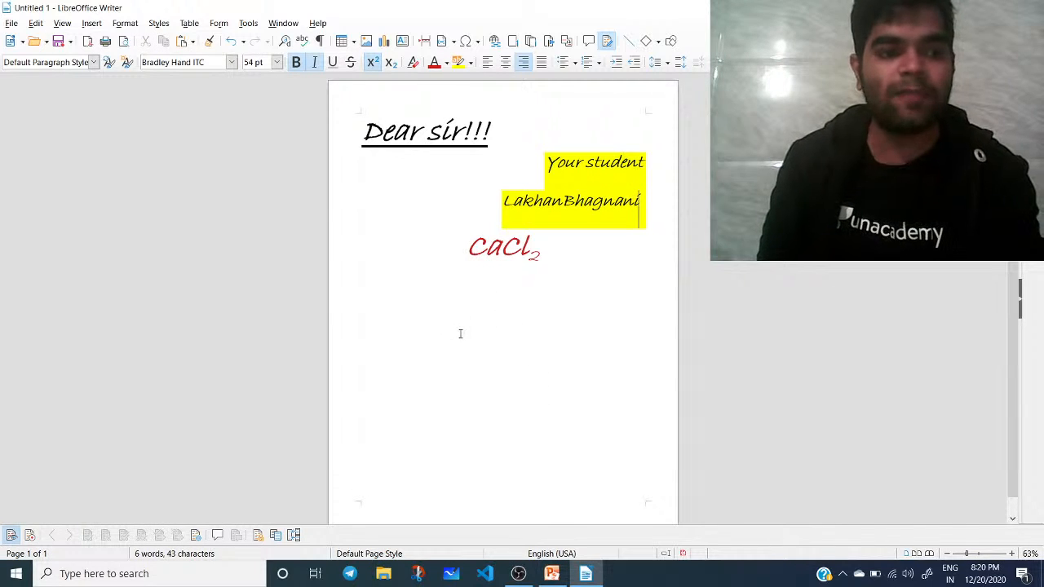
Delete the CaCl2 text and place the cursor at the end of the "Dear sir!!!" line
left_click_drag(552, 246, 465, 246)
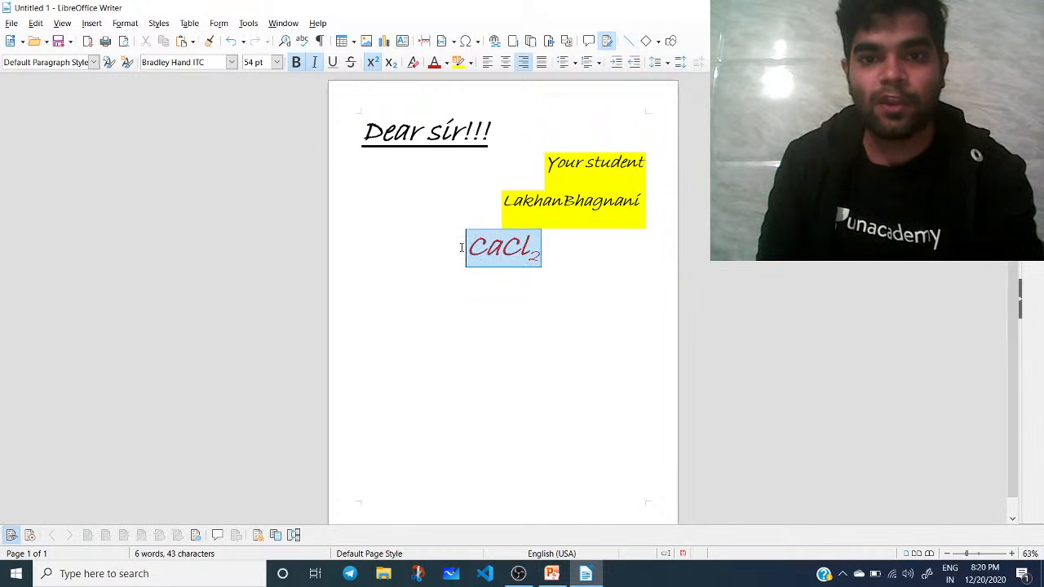
key("BackSpace")
left_click(515, 146)
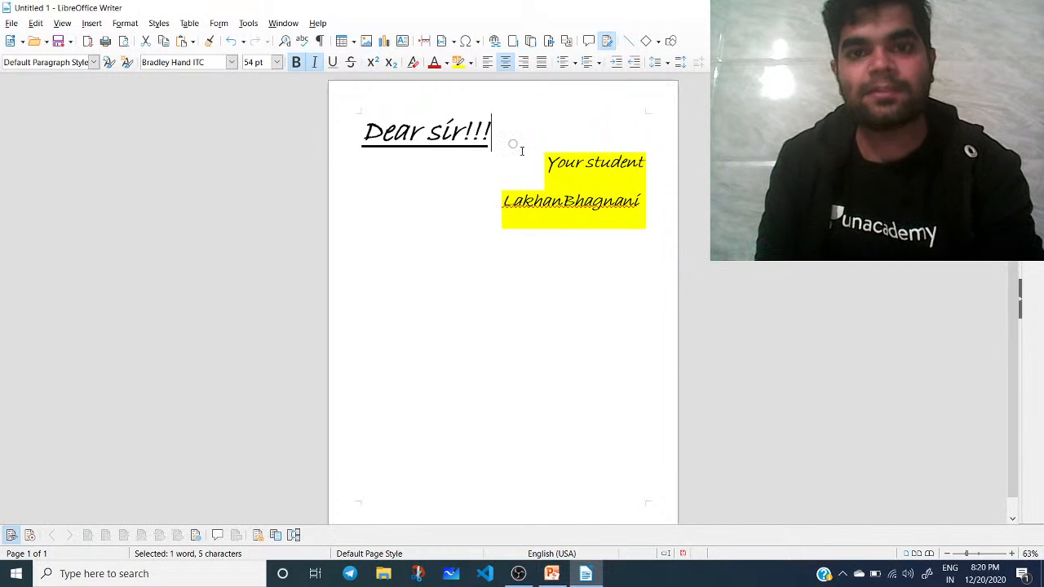
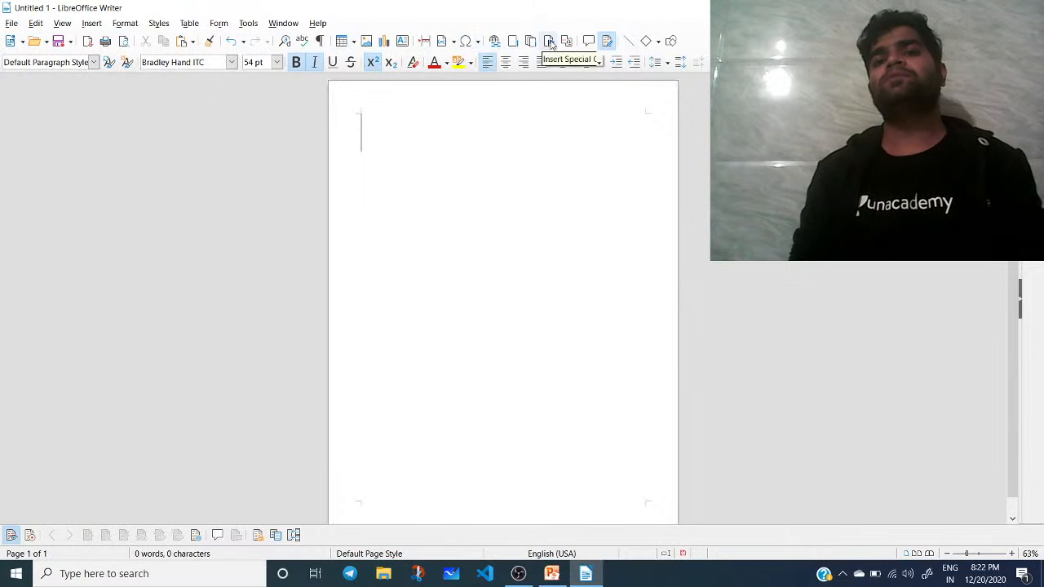
Show the drawing functions and hide them again
left_click(670, 41)
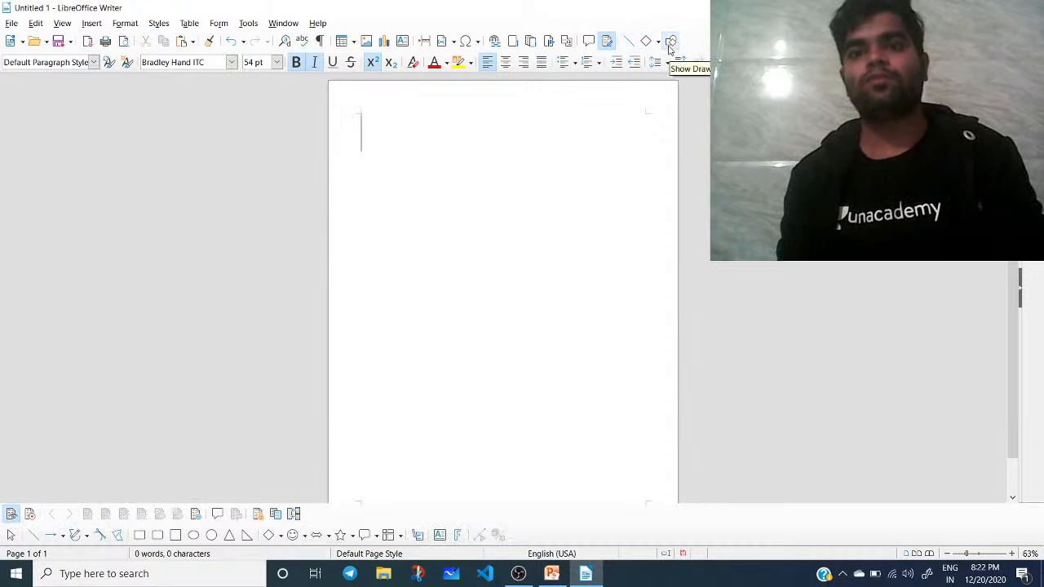
left_click(668, 43)
left_click_drag(454, 142, 426, 218)
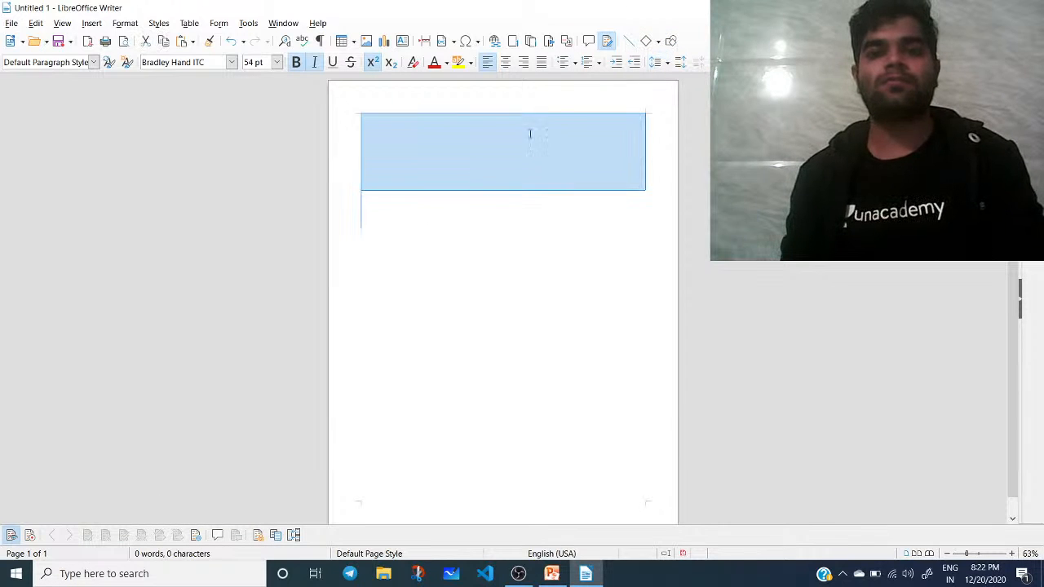
Draw two overlapping diamond shapes in the upper part of the blank page, the second about 1.68 × 2.45 inches
left_click(658, 40)
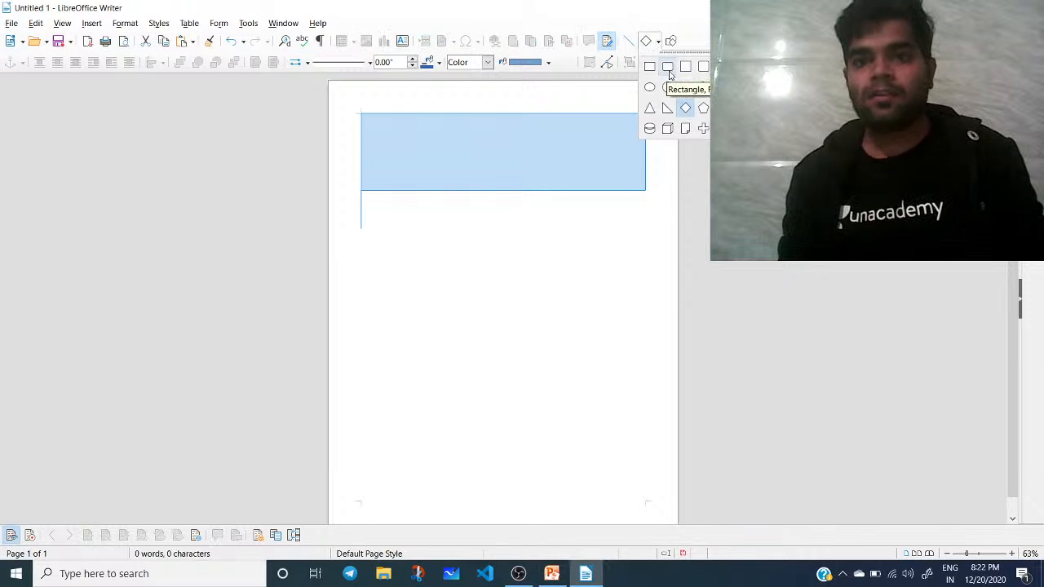
left_click(686, 109)
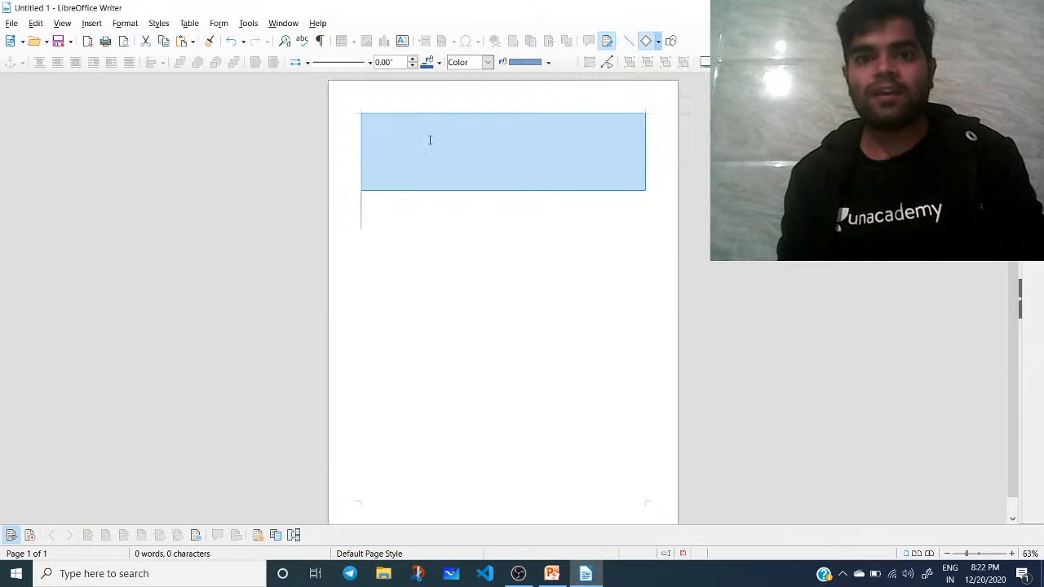
left_click_drag(430, 140, 508, 228)
left_click(459, 188)
left_click_drag(436, 140, 469, 216)
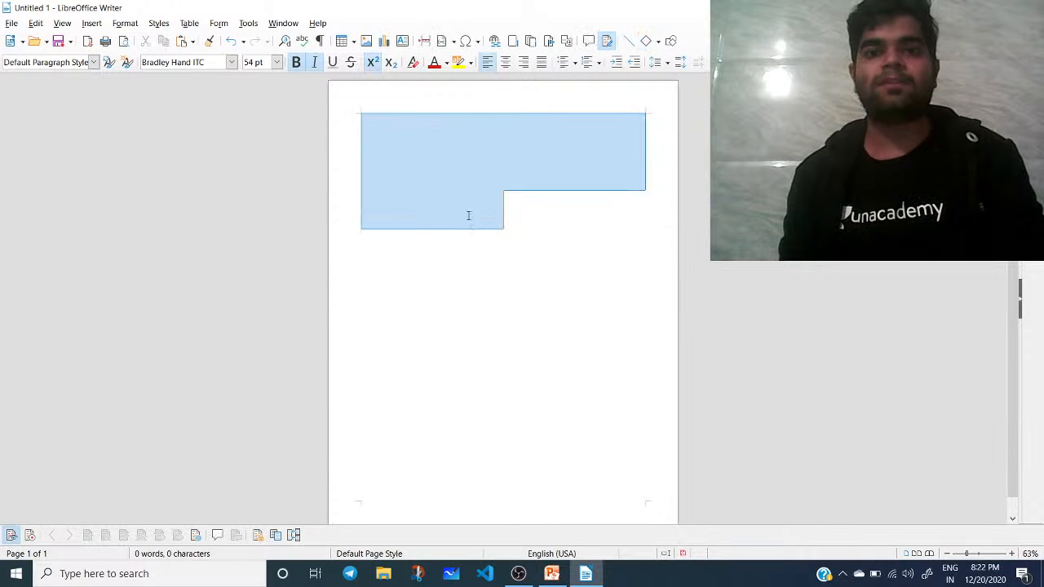
left_click(645, 41)
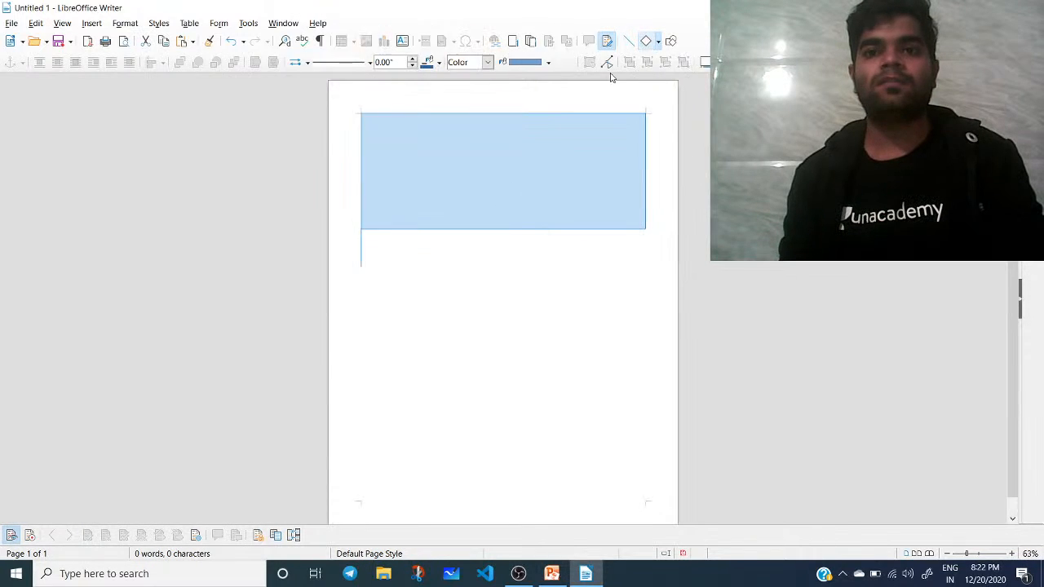
left_click_drag(509, 252, 440, 133)
left_click_drag(502, 276, 432, 182)
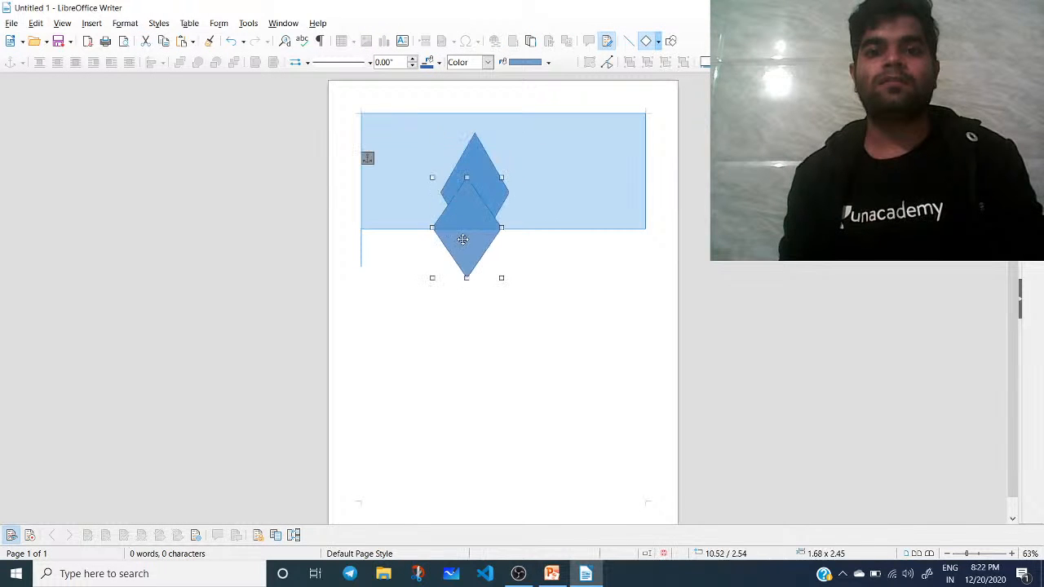
Draw two more diamonds overlapping the existing ones, one reaching below them and a larger one above, and deselect the shapes
mouse_move(492, 323)
left_mouse_down()
mouse_move(441, 247)
mouse_move(440, 206)
left_mouse_up()
left_click_drag(433, 104, 507, 250)
left_click(549, 342)
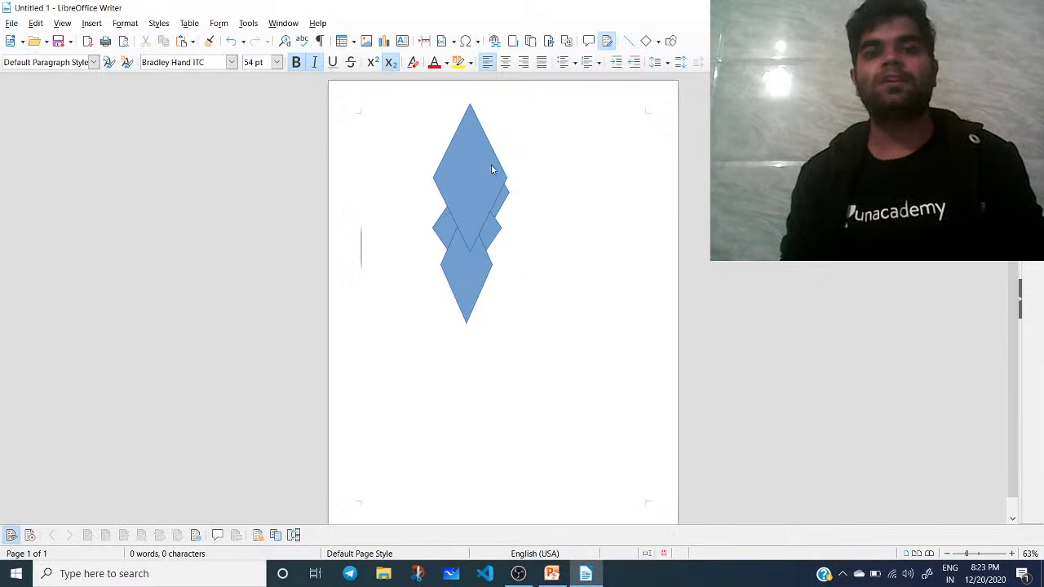
Show the drawing functions and draw four five-pointed stars around the diamonds, the last about 0.95 × 1.40 inches
left_click(670, 41)
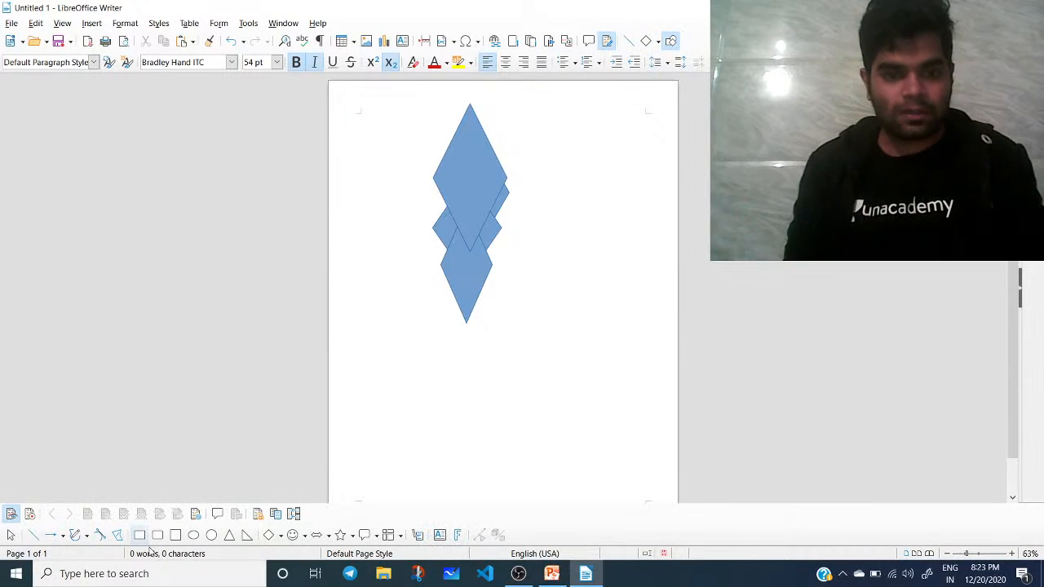
left_click(345, 539)
left_click_drag(349, 403, 400, 479)
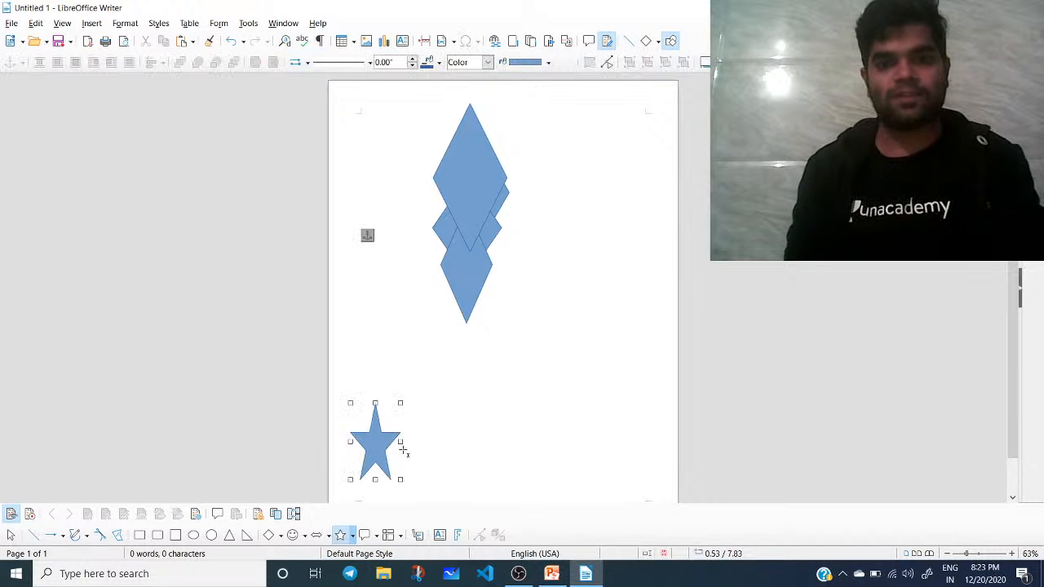
left_click_drag(514, 291, 560, 369)
left_click_drag(583, 107, 624, 162)
left_click_drag(349, 140, 388, 197)
Draw a wide and a narrow double-headed block arrow, plus an internal storage flowchart shape about 1.96 × 3.73 inches
left_click(316, 534)
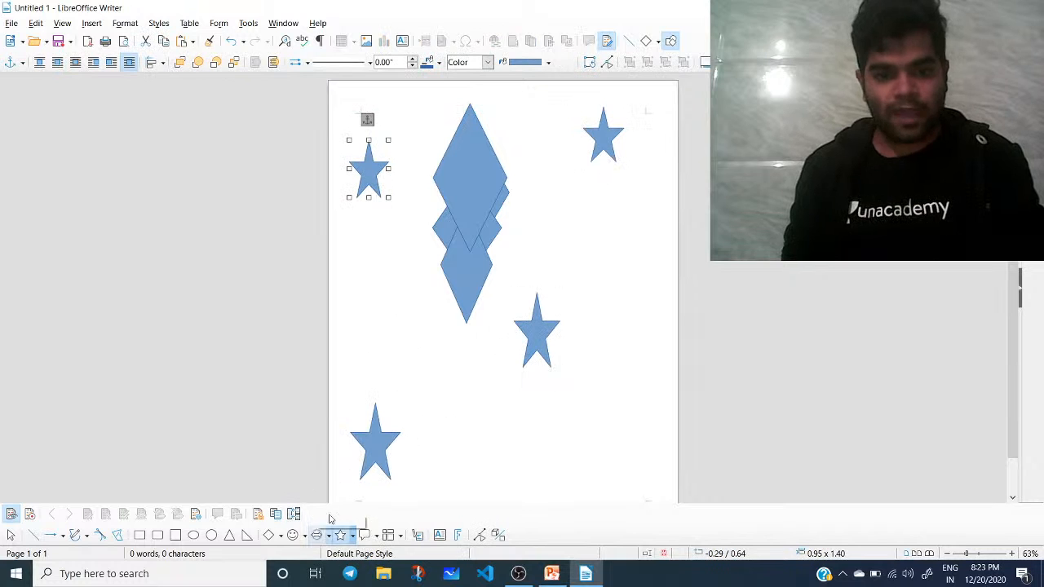
left_click_drag(442, 289, 371, 311)
left_click_drag(499, 273, 517, 323)
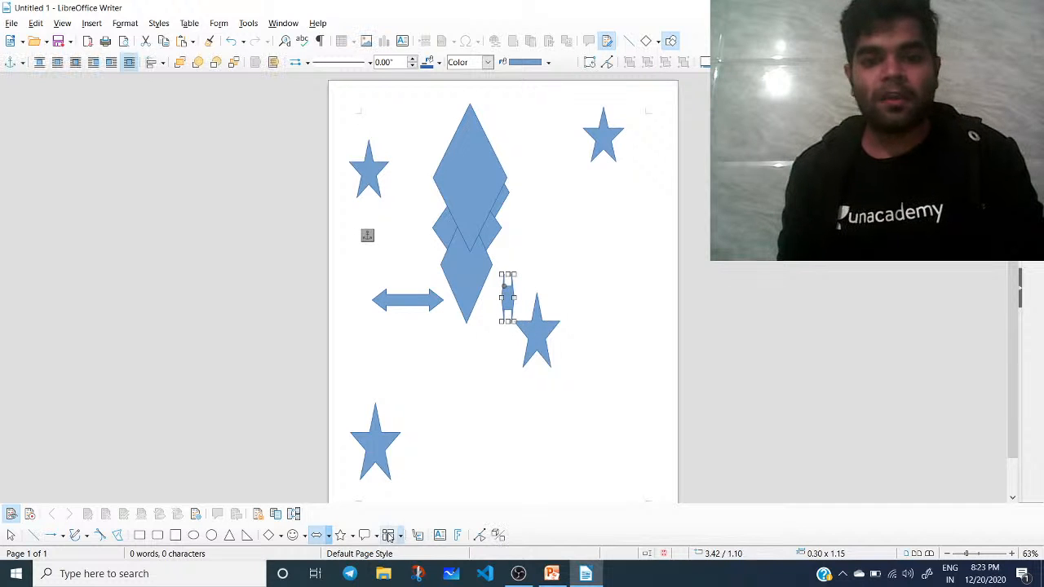
left_click(392, 538)
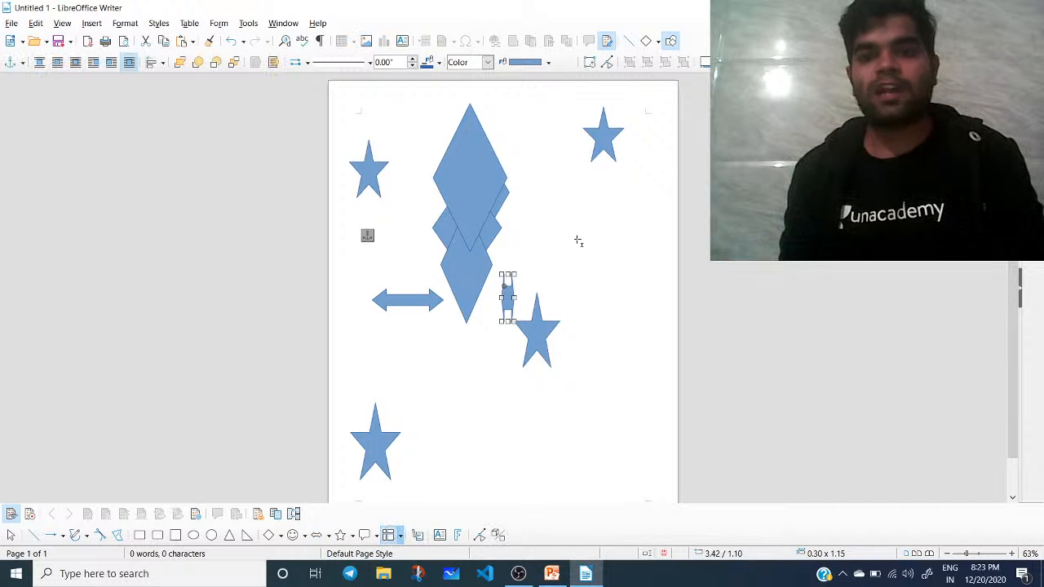
left_click_drag(579, 236, 667, 395)
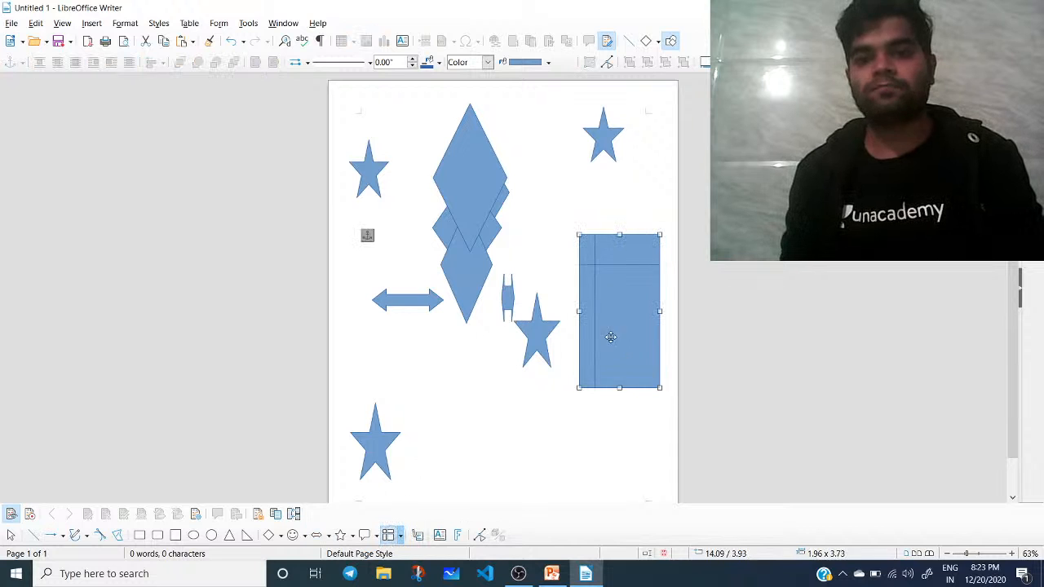
Insert a Fontwork text object in the green Buster style
left_click(459, 536)
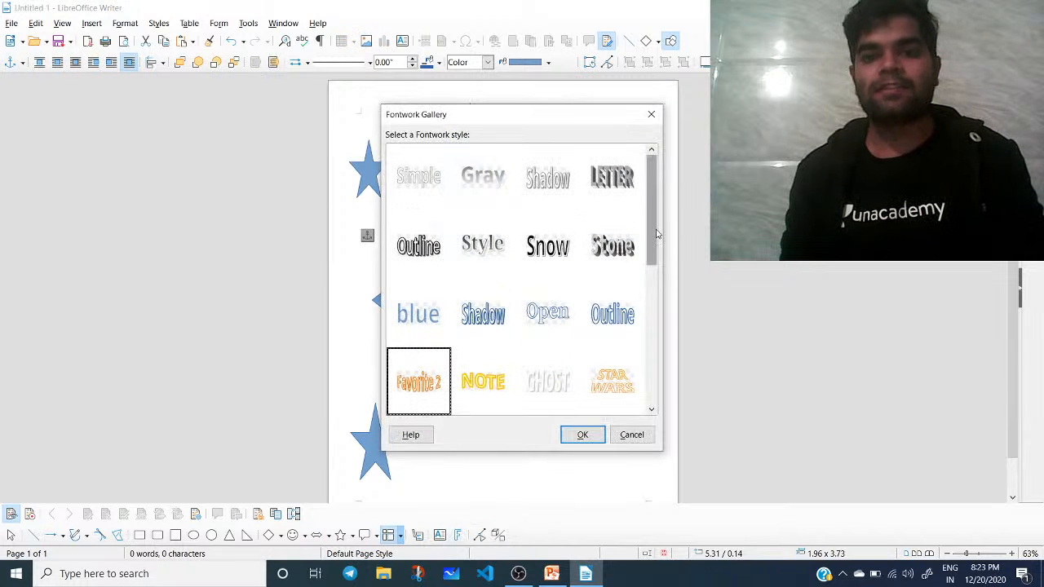
scroll(611, 292, "down", 2)
left_click(547, 339)
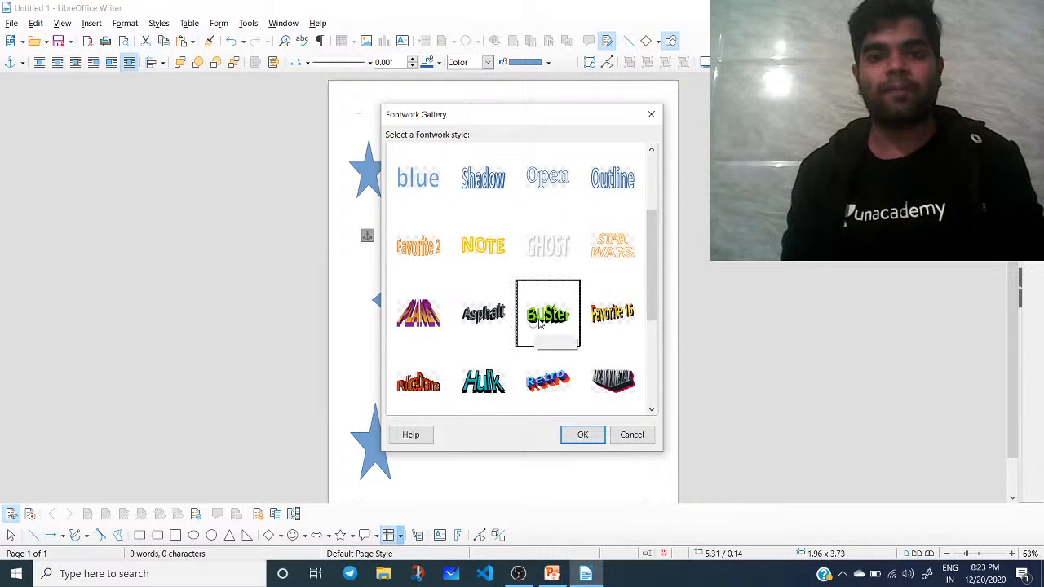
left_click(583, 434)
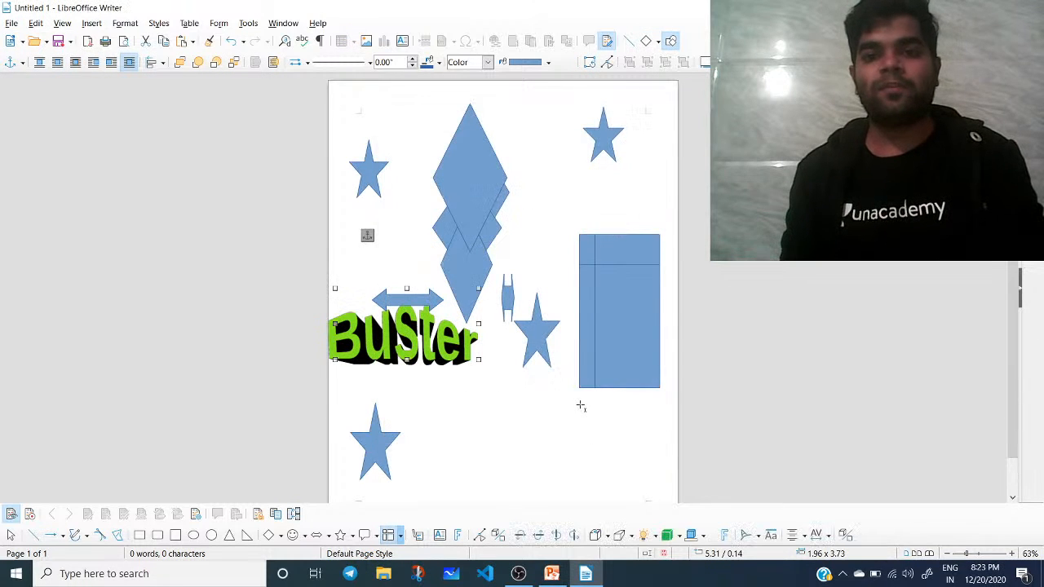
Try to replace the Buster Fontwork's text, erase all of its characters and leave text editing
type("Lak")
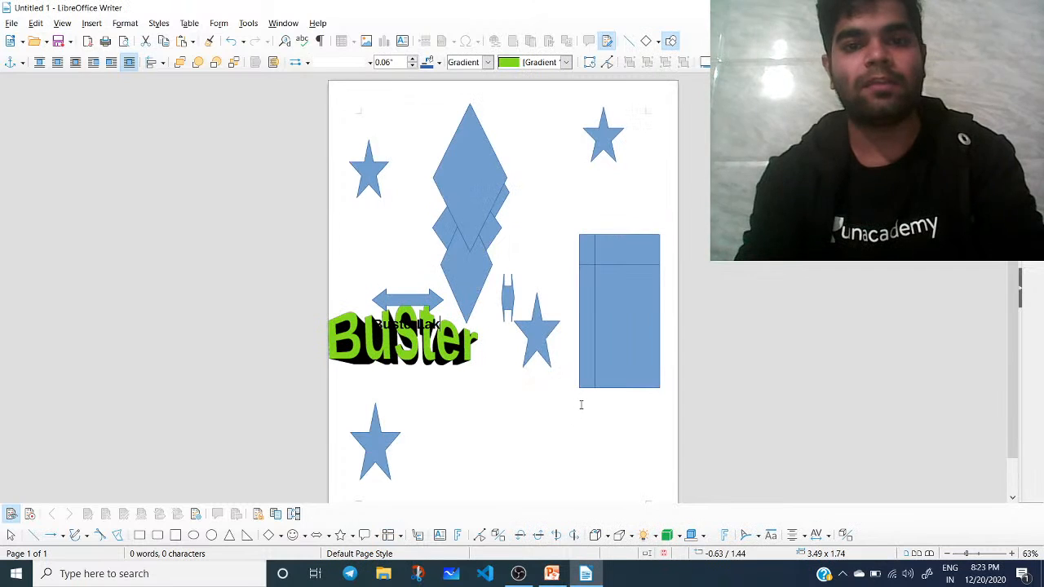
key("BackSpace")
key("BackSpace")
key("BackSpace")
key("BackSpace")
key("BackSpace")
key("BackSpace")
key("BackSpace")
key("BackSpace")
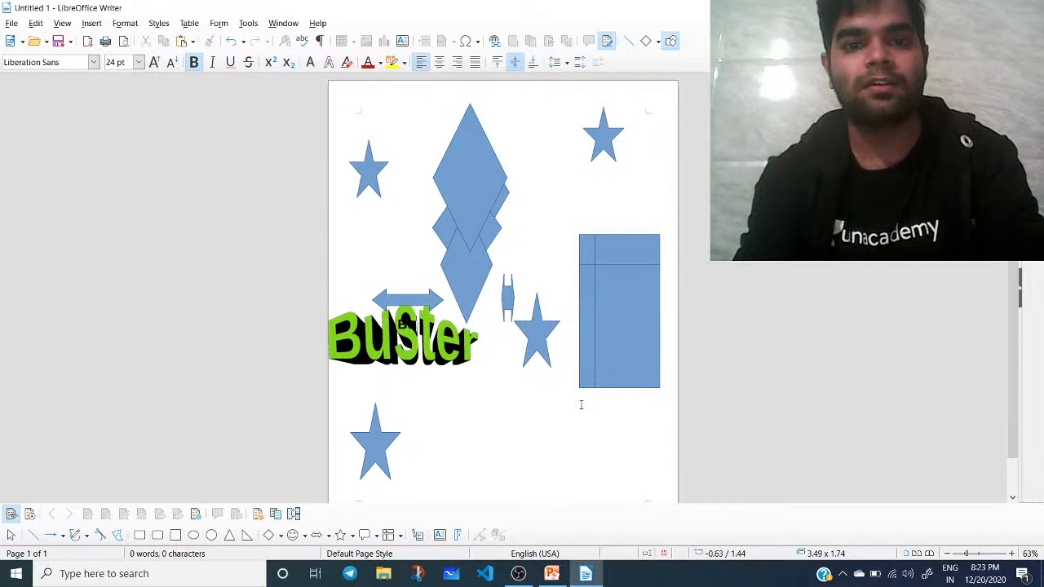
key("BackSpace")
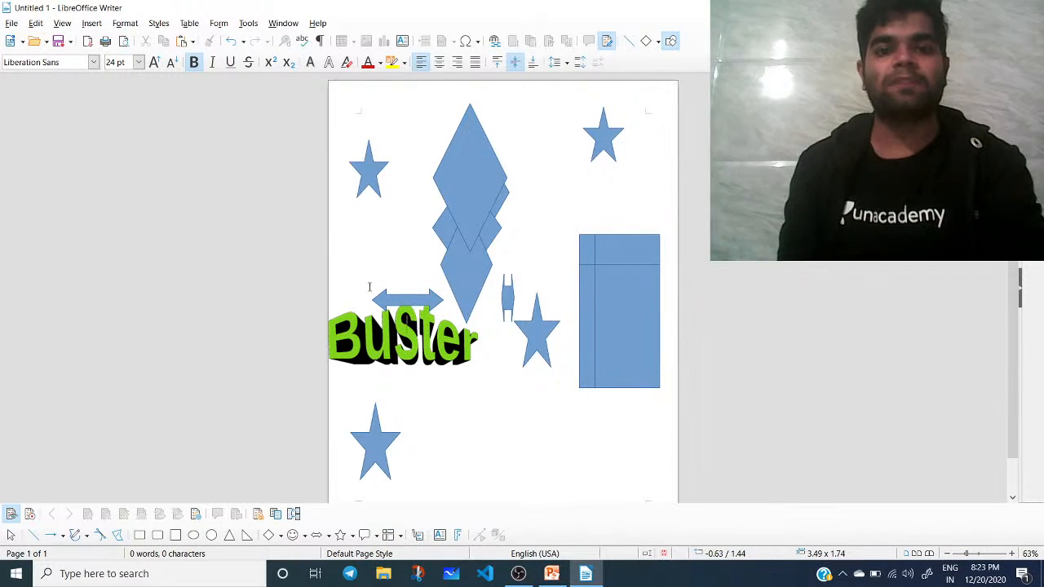
left_click(397, 357)
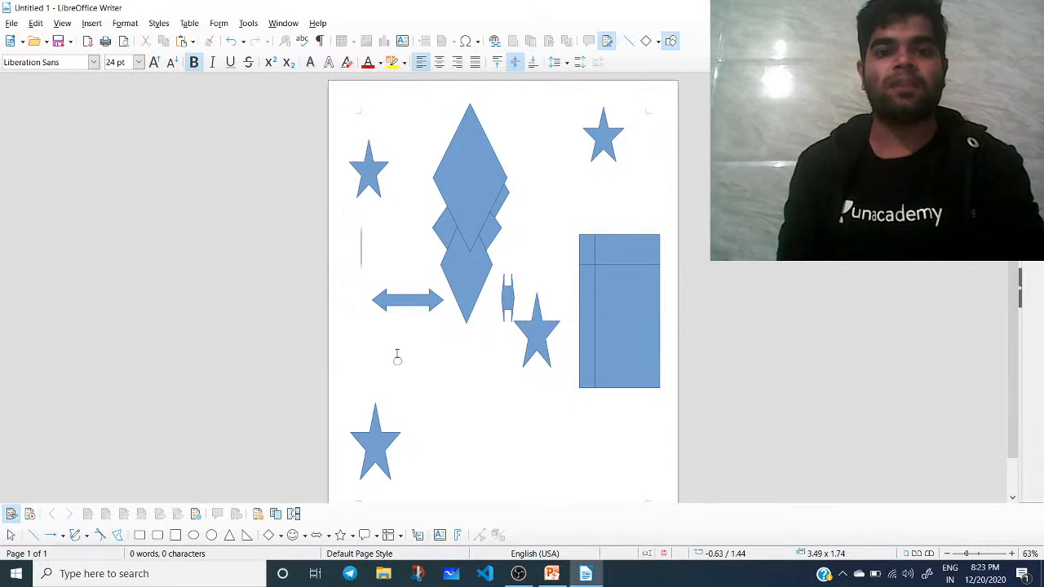
Insert a Fontwork text object in the blue Shadow style
left_click(458, 536)
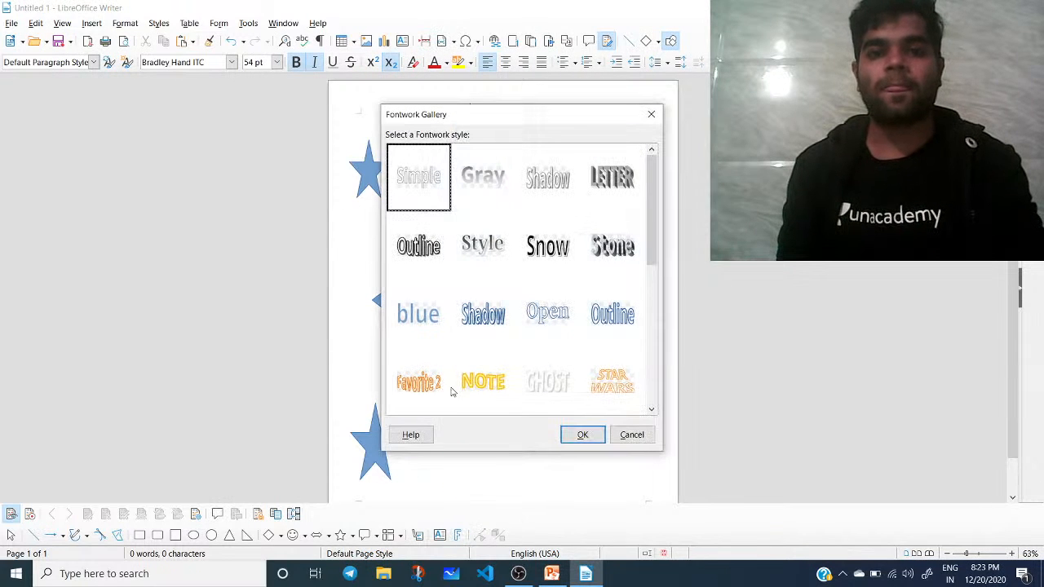
left_click(483, 314)
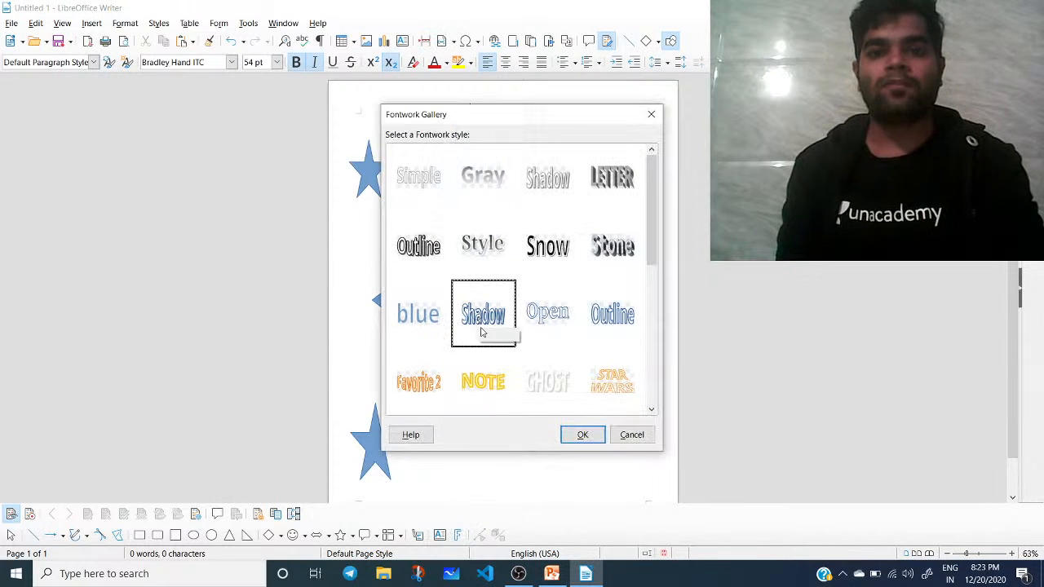
left_click(577, 432)
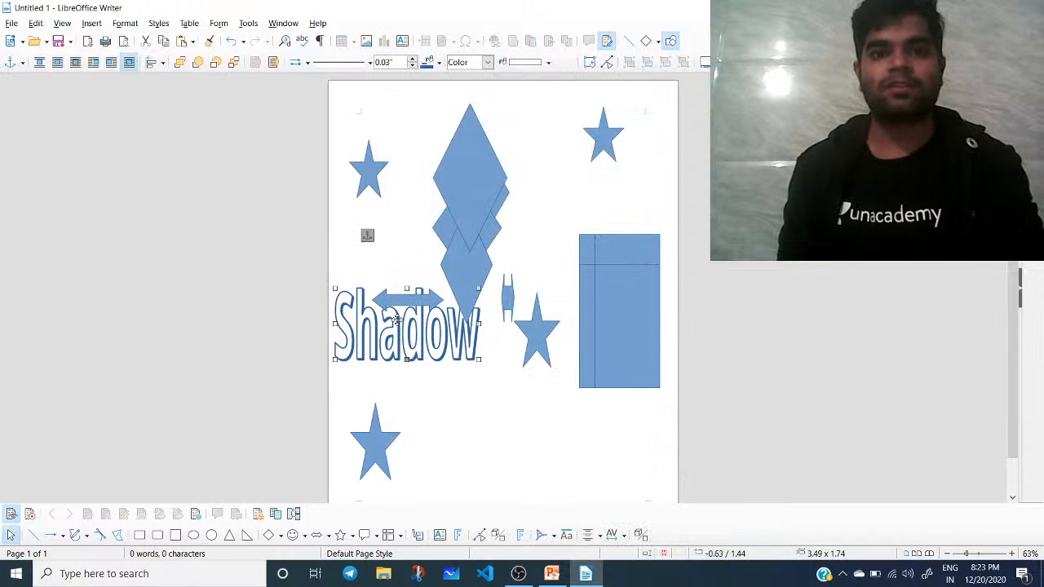
Replace the text of the Shadow Fontwork object with a person's first name and leave text editing
right_click(397, 319)
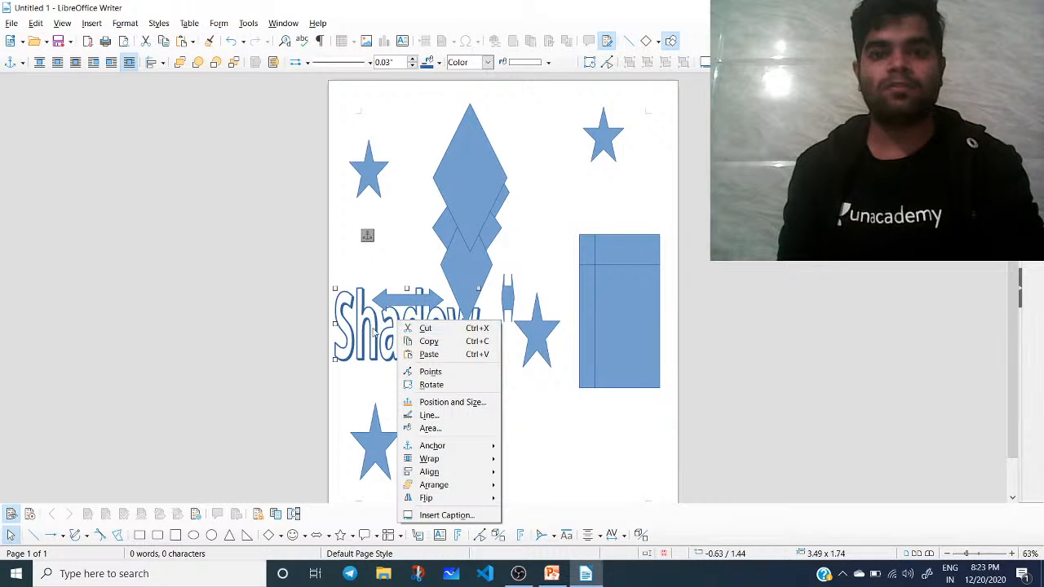
left_click(372, 331)
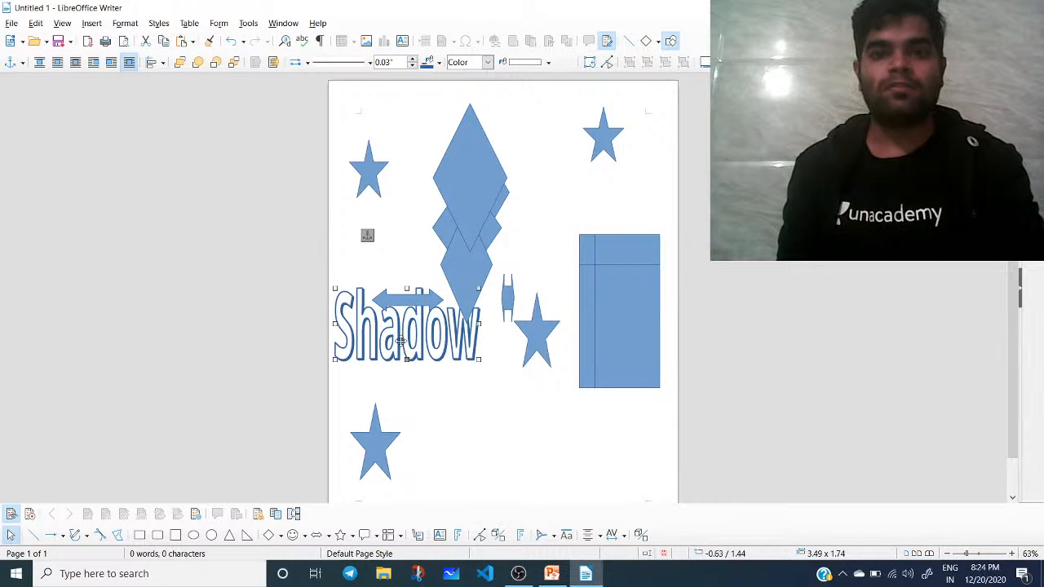
double_click(465, 335)
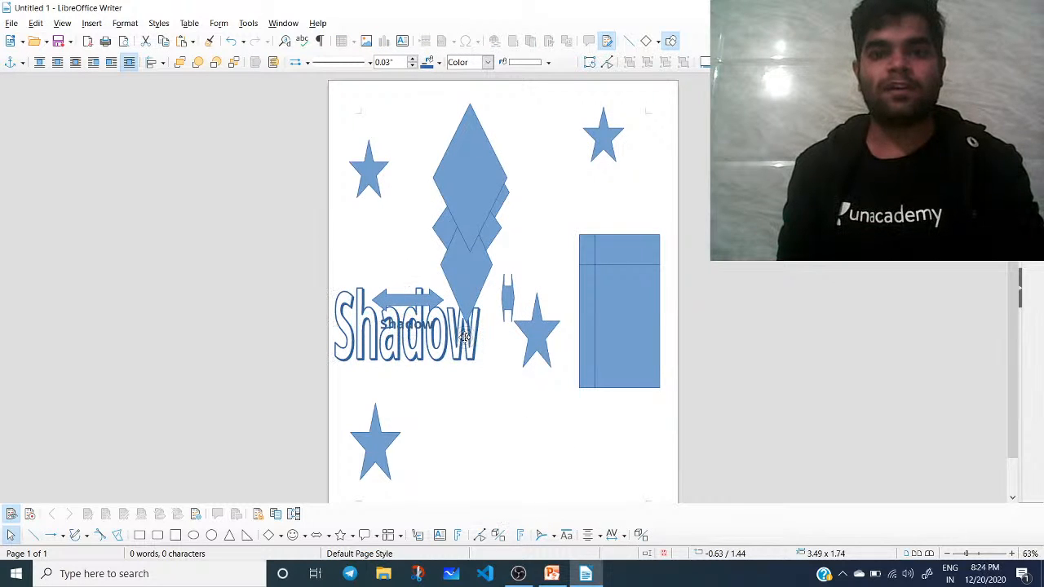
key("BackSpace")
key("BackSpace")
key("BackSpace")
key("BackSpace")
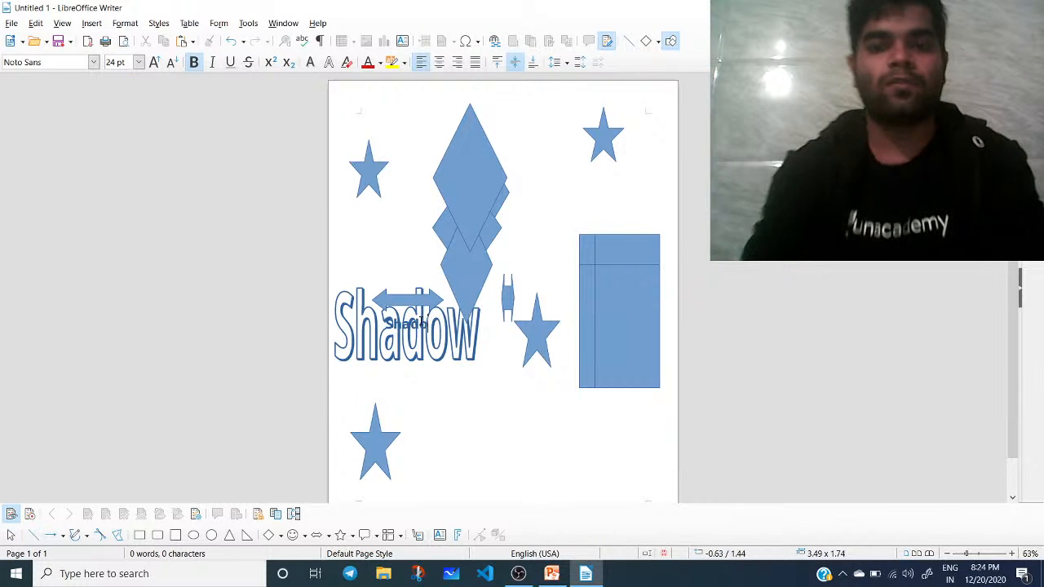
key("BackSpace")
key("BackSpace")
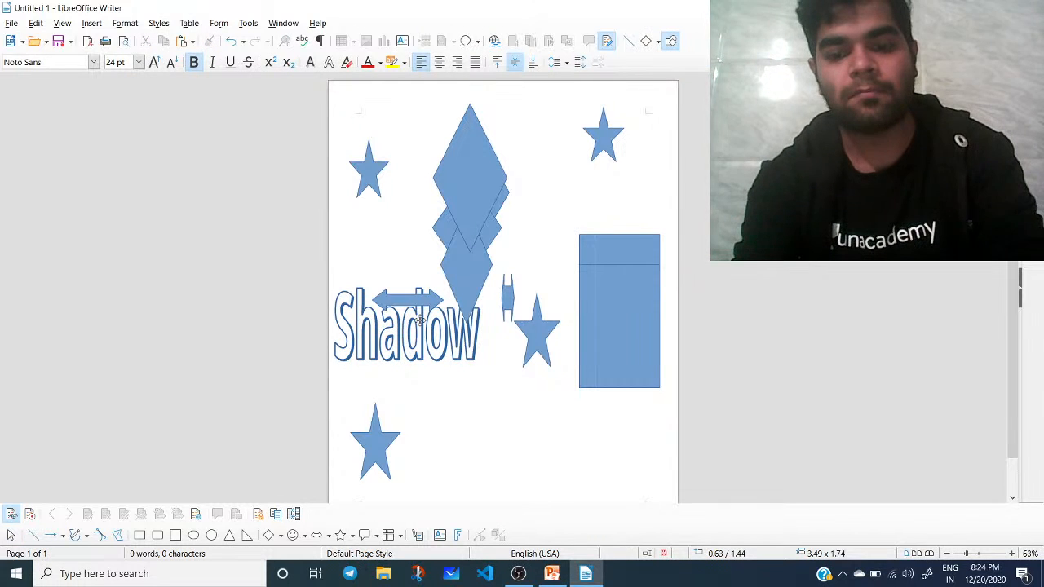
type("Lakhan")
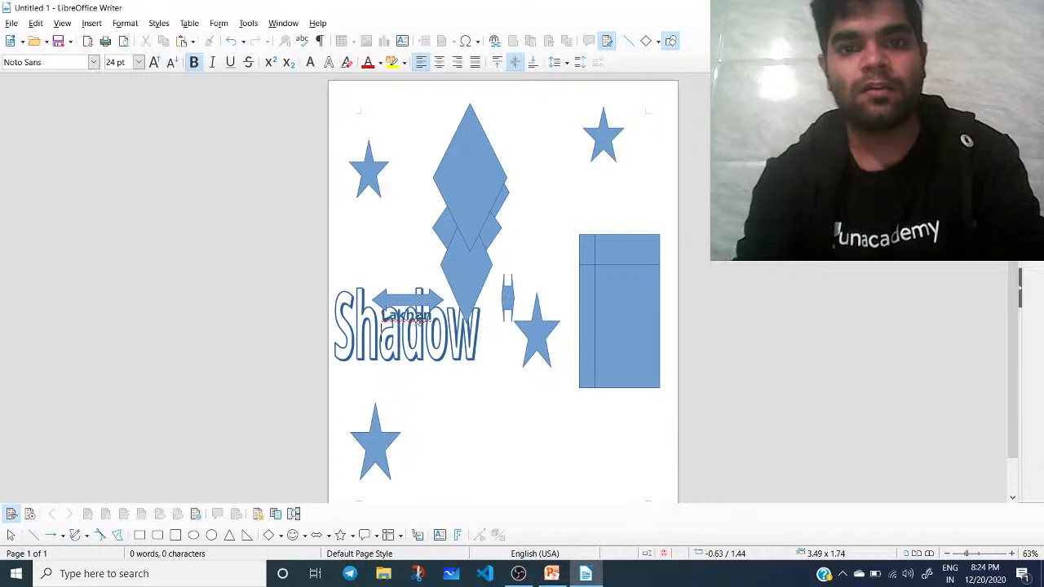
left_click(523, 387)
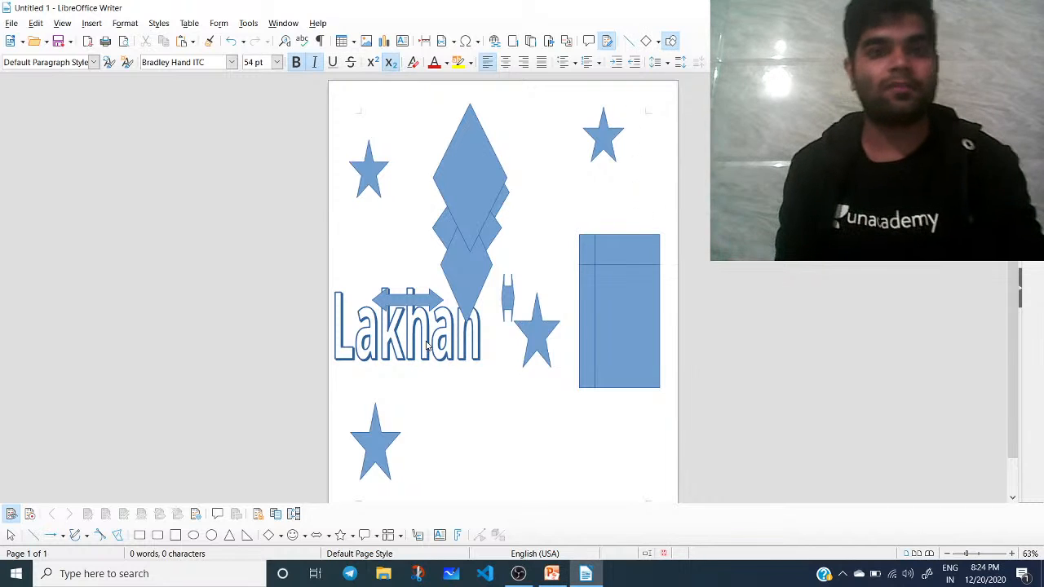
Move the name Fontwork below the wide double-headed arrow and change its Fontwork shape to a wave
left_click_drag(425, 340, 455, 371)
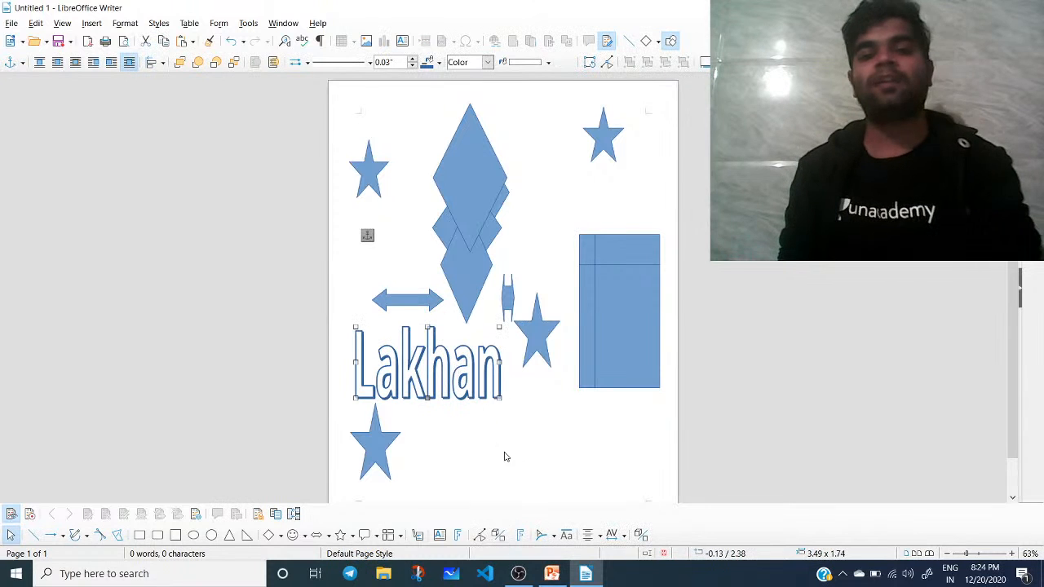
left_click(540, 535)
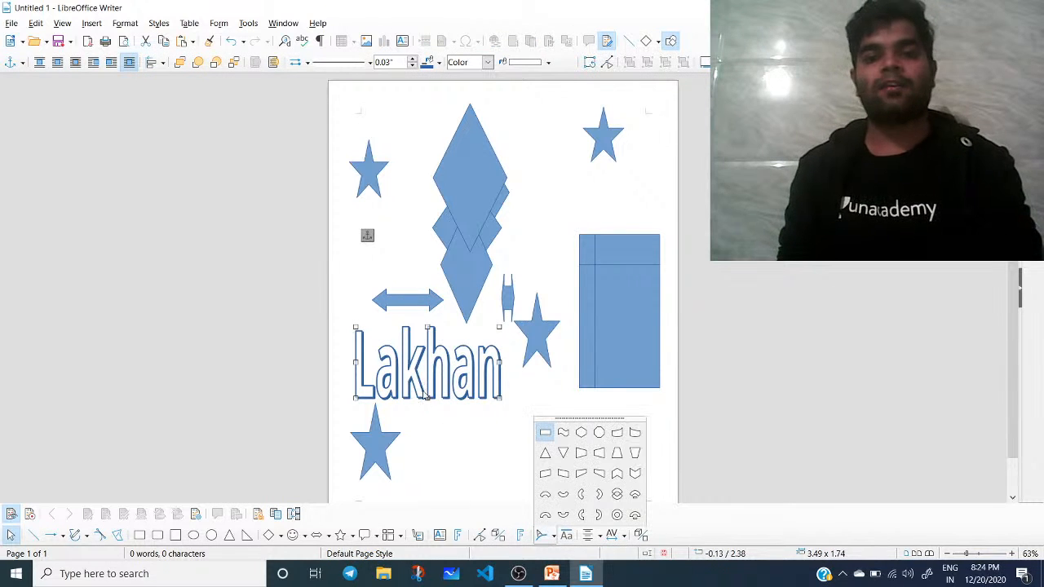
left_click(432, 400)
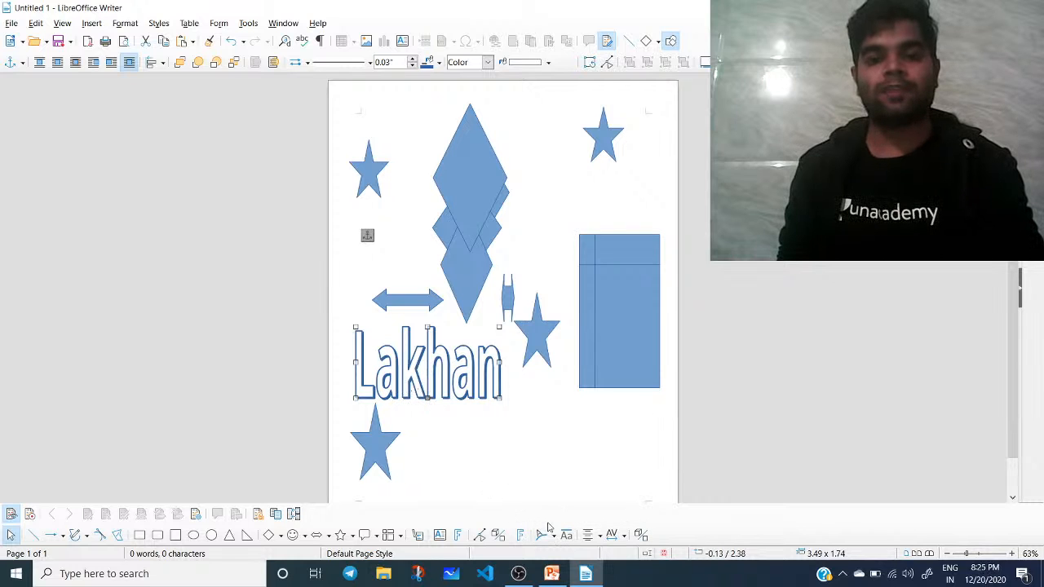
left_click(543, 534)
left_click(564, 440)
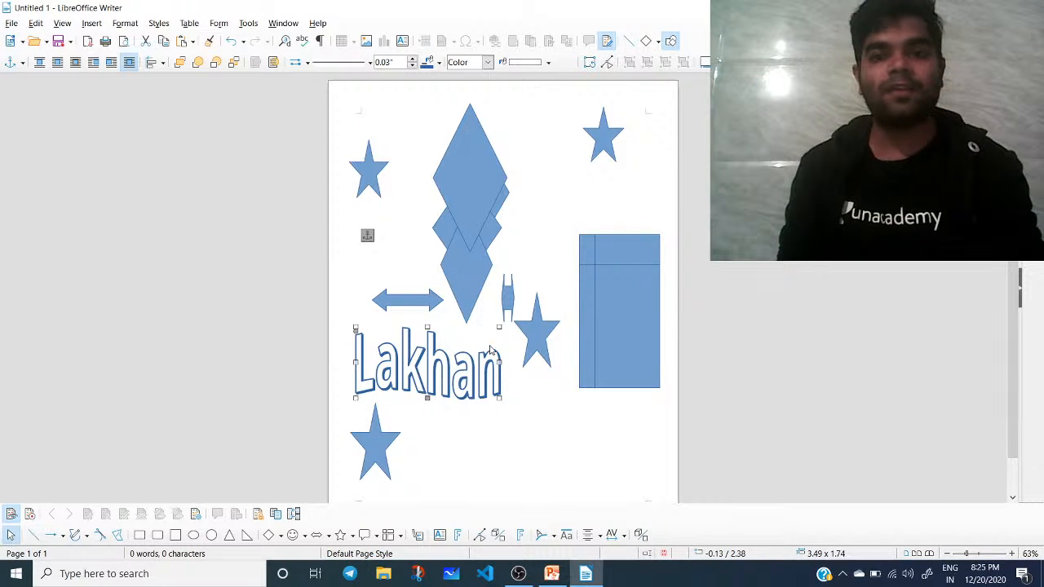
Resize the name Fontwork to about 5.24 × 1.13 inches by widening it and reducing its height
left_click_drag(523, 377, 571, 371)
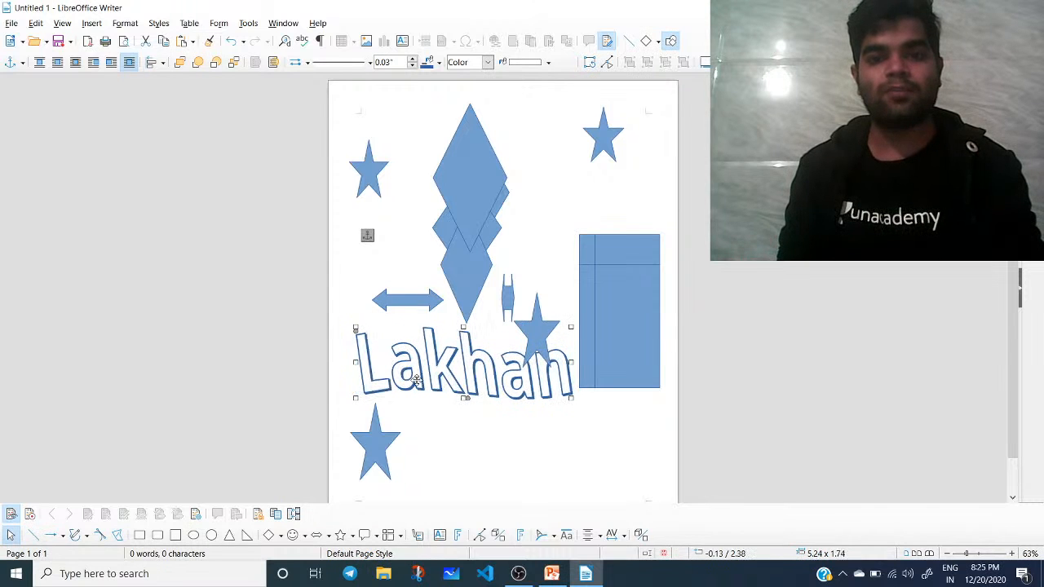
left_click_drag(468, 326, 436, 349)
left_click(437, 348)
left_click(456, 371)
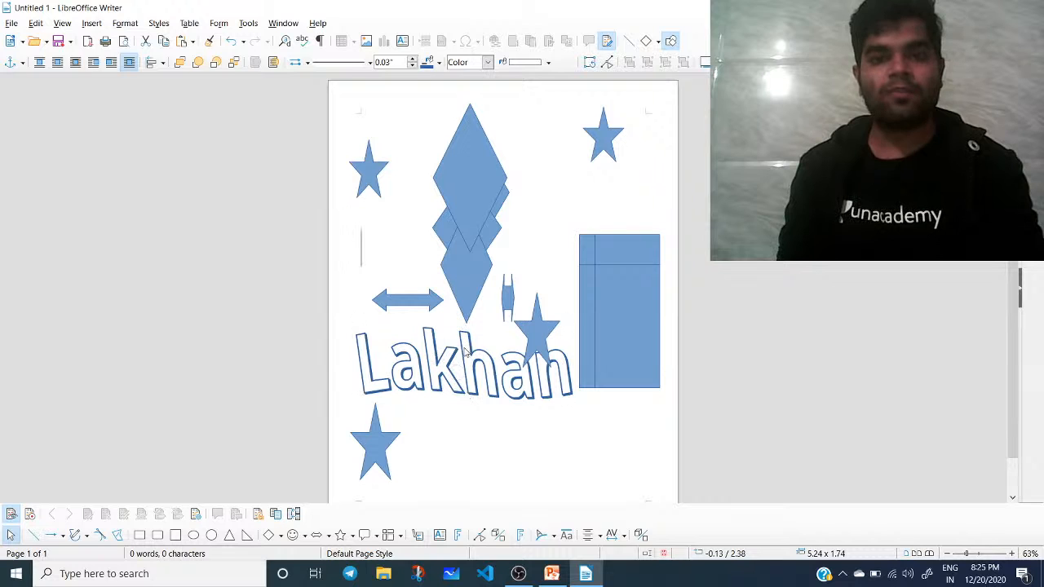
left_click(463, 359)
left_click(464, 336)
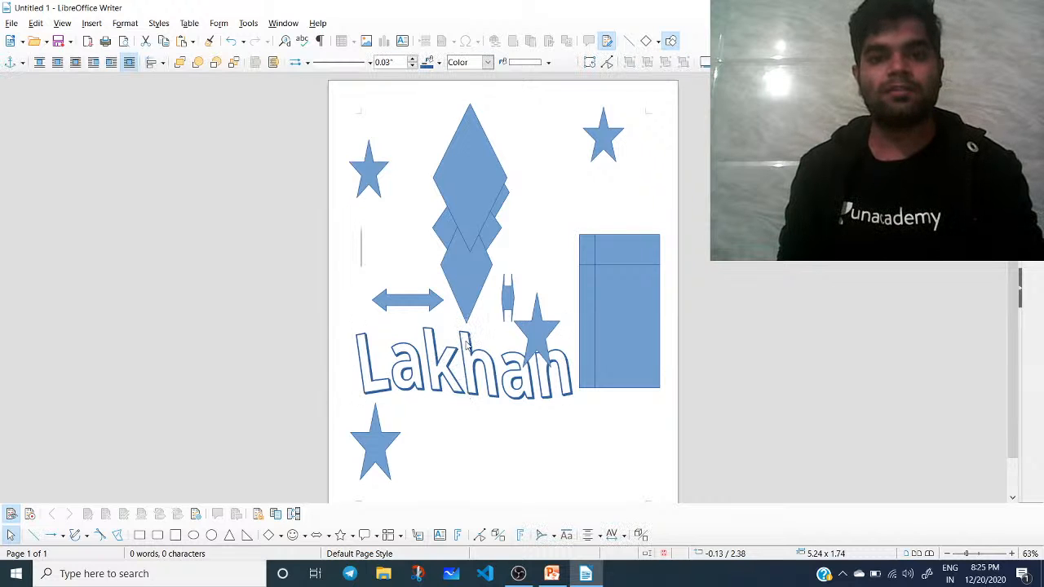
left_click(464, 329)
left_click_drag(464, 330, 464, 352)
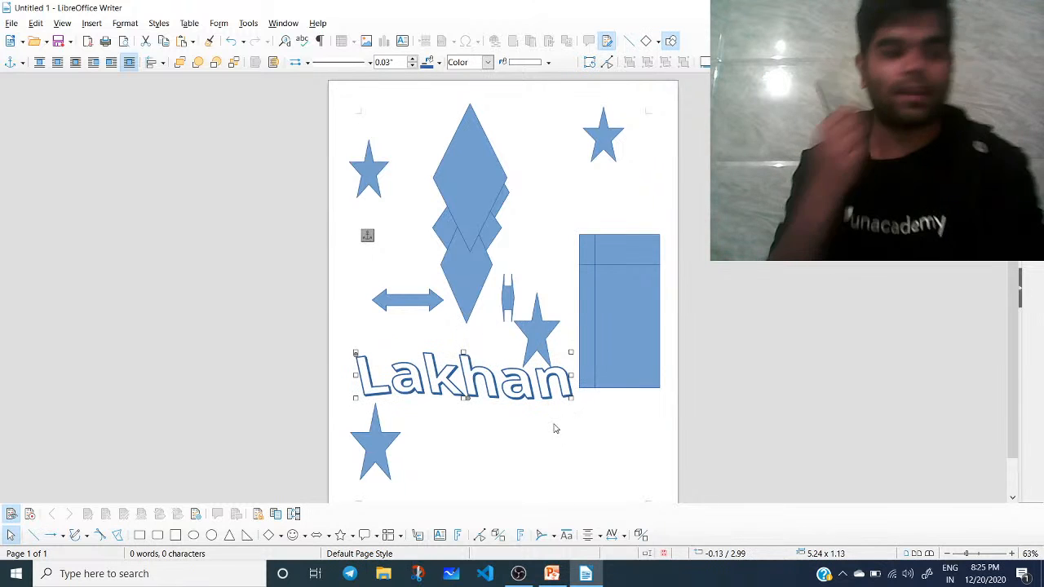
Select everything in the document and delete it, including all drawn shapes and the Fontwork
left_click(416, 282)
key("ctrl+a")
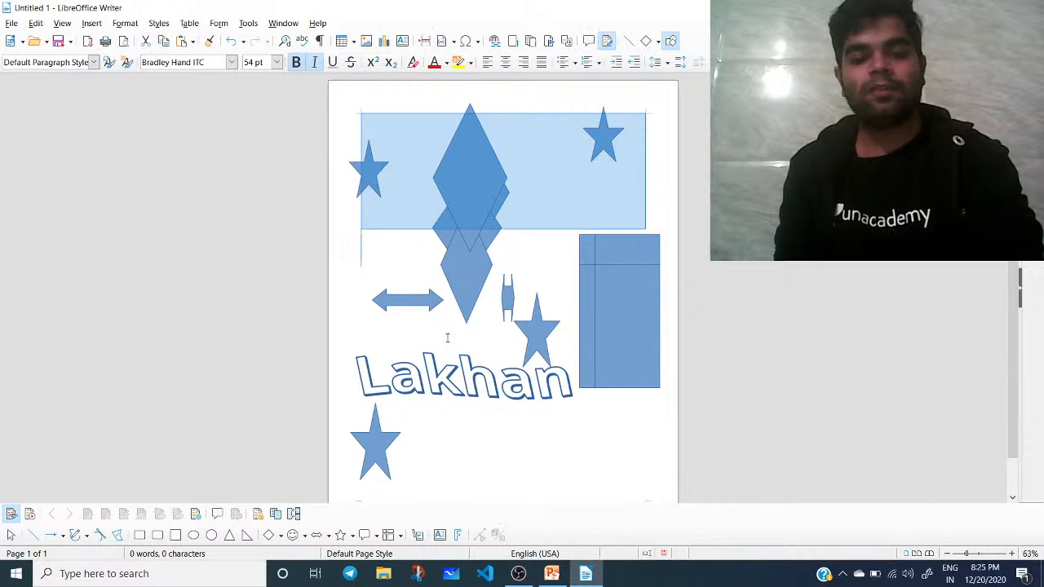
key("Delete")
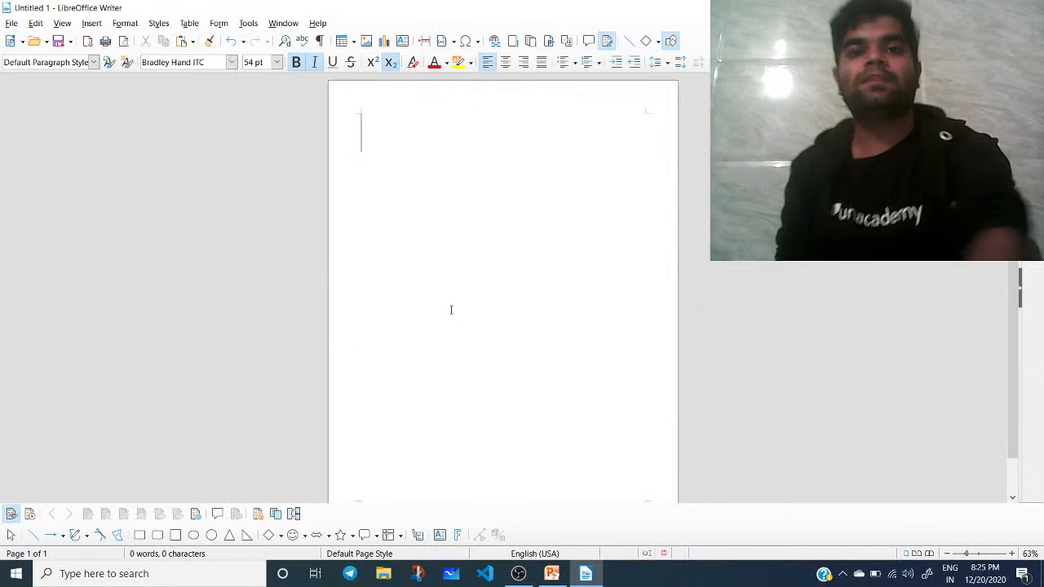
left_click(658, 42)
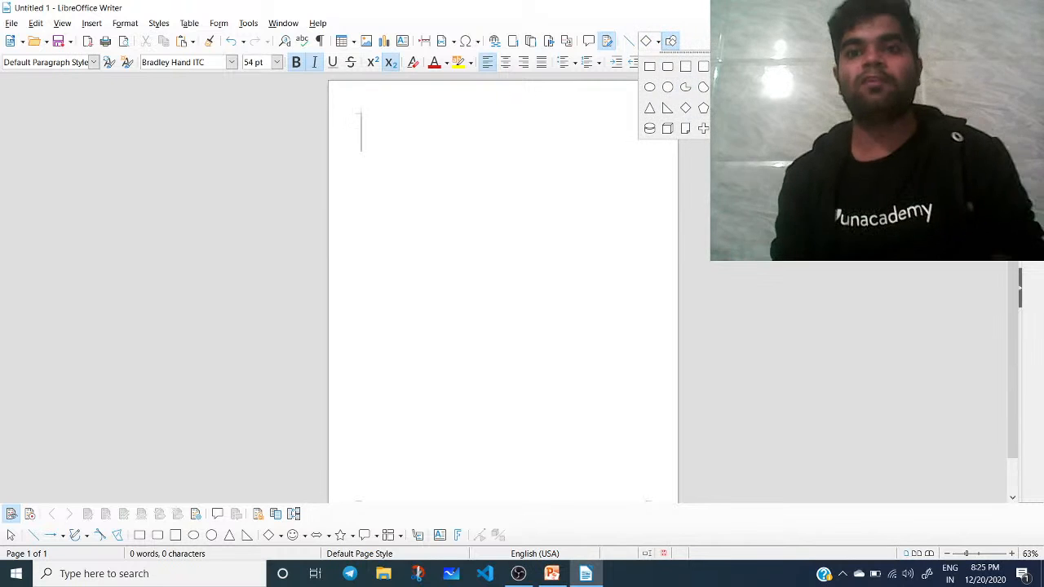
left_click(567, 169)
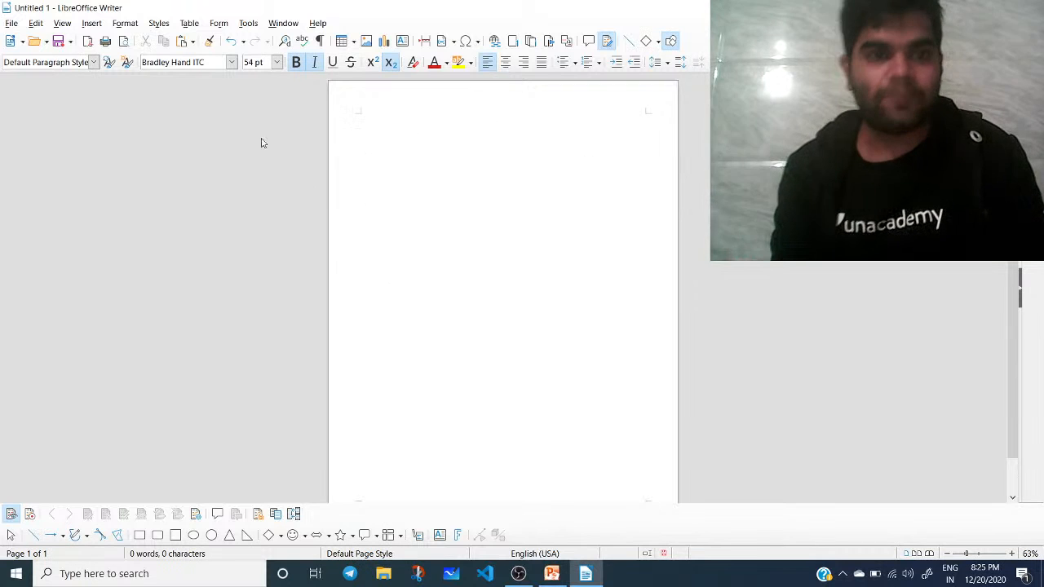
Open the YOUTUBE document from the Documents folder and hide the drawing functions
left_click(10, 23)
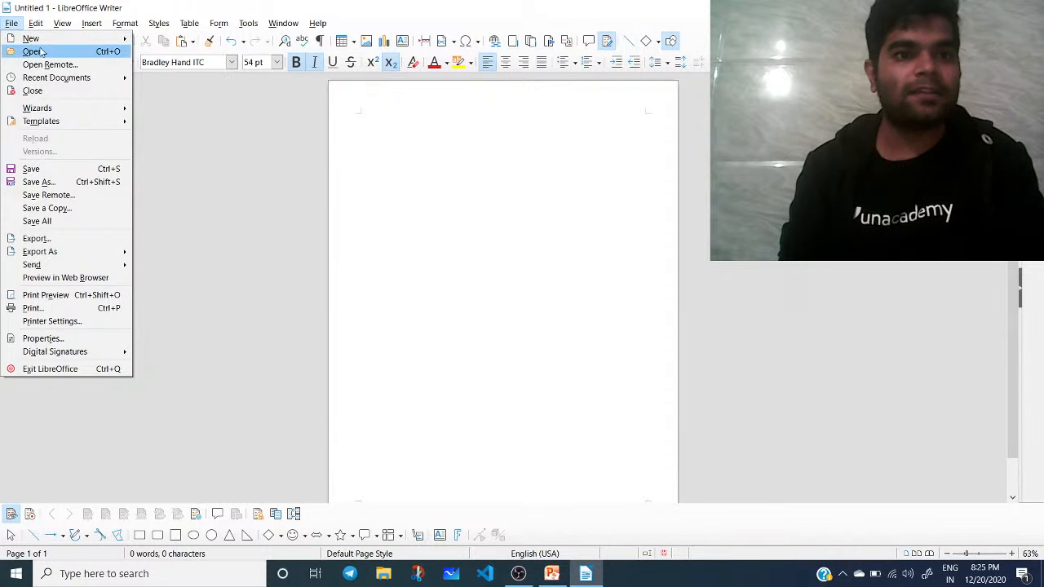
left_click(33, 51)
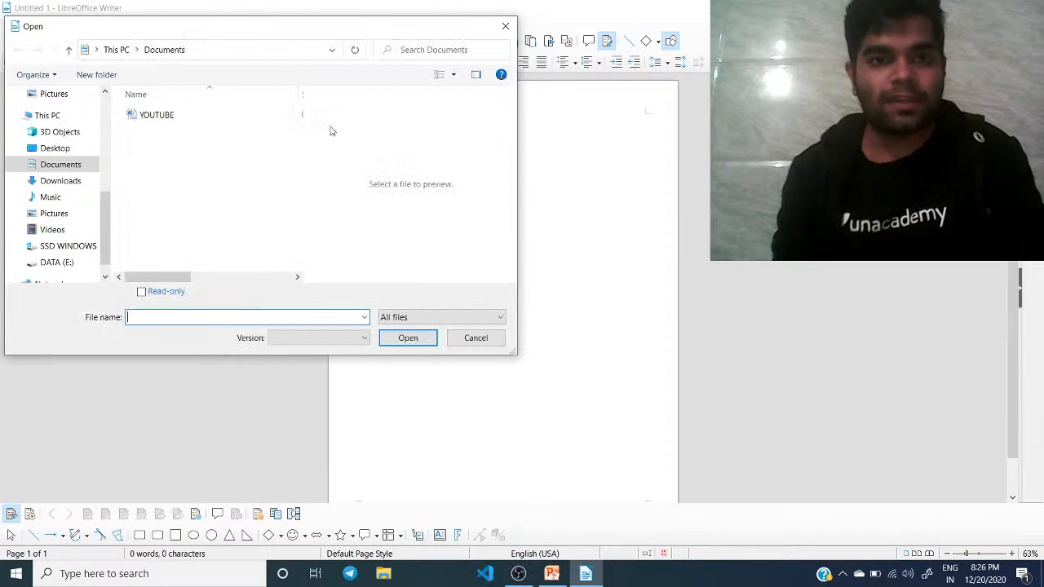
left_click(224, 114)
left_click(406, 338)
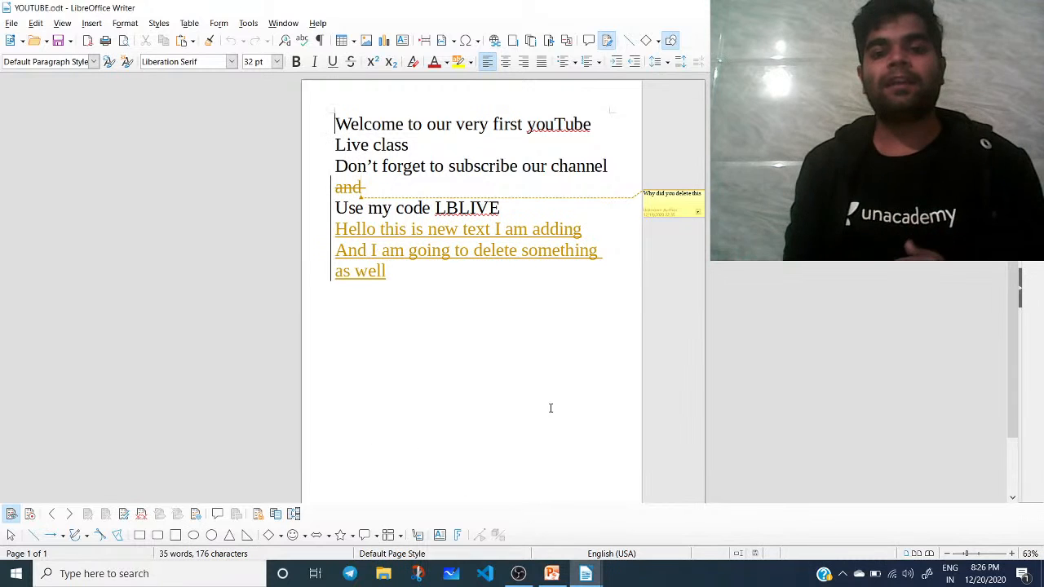
left_click(670, 40)
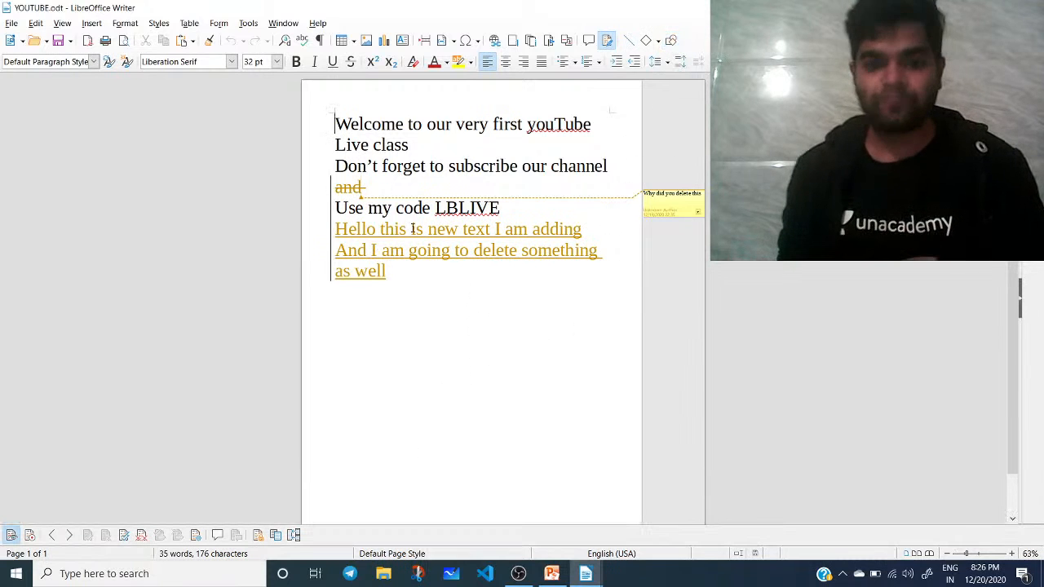
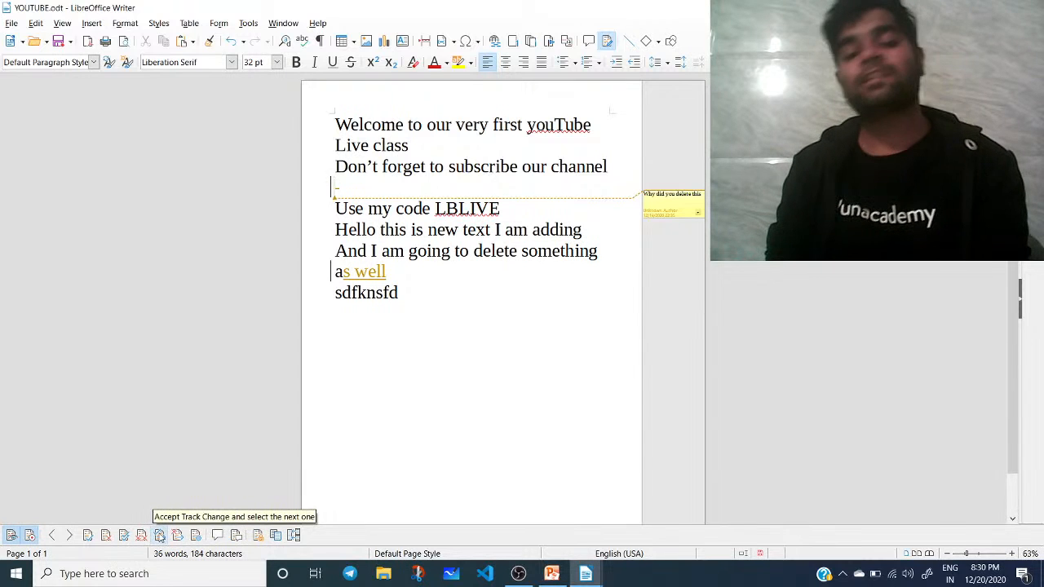
Accept the tracked deletion above the "Use my code LBLIVE" line and reject the tracked insertion "s well"
left_click(160, 536)
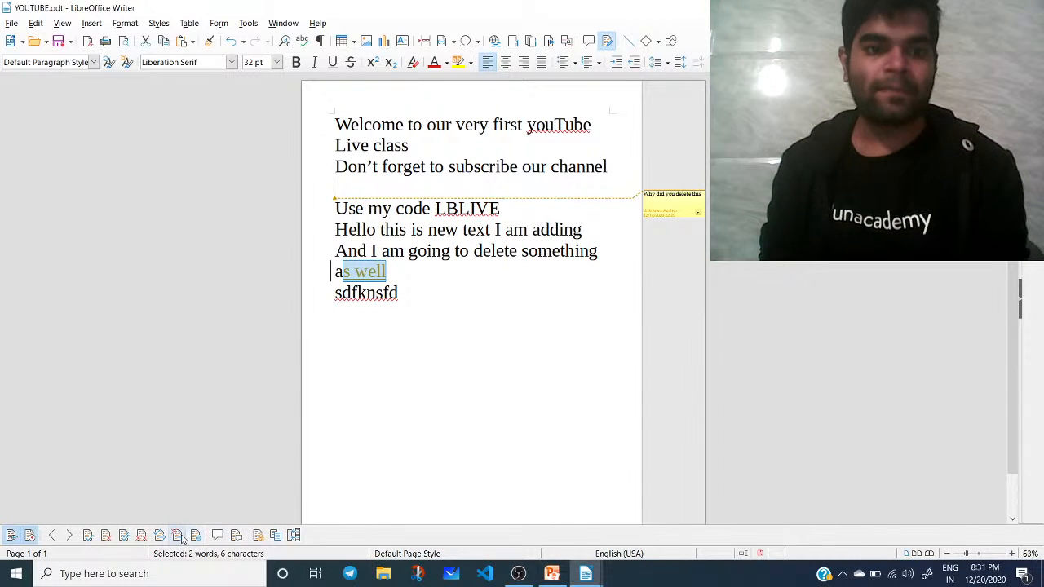
left_click(178, 536)
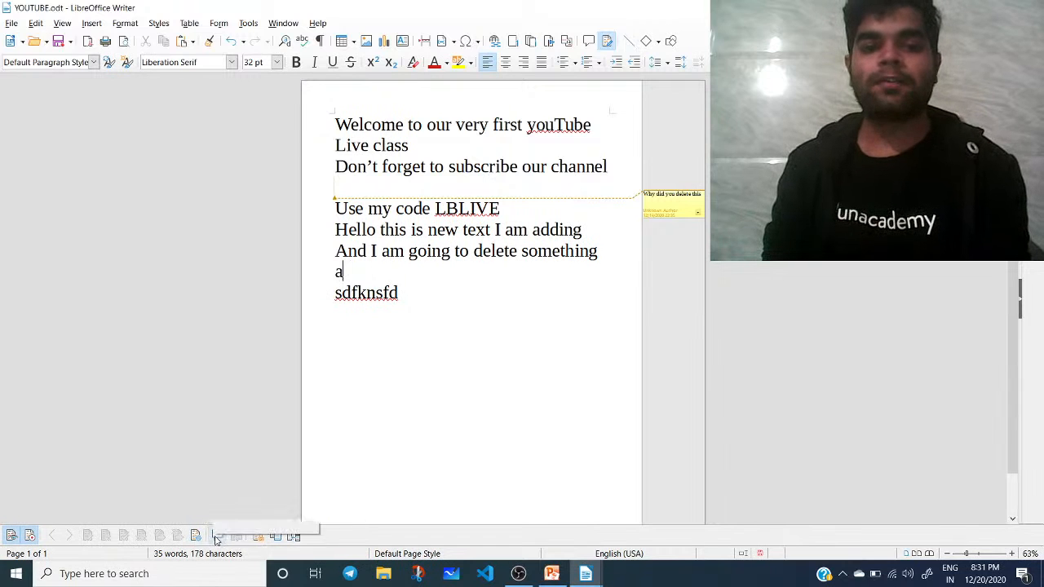
Set the text of the "Why did you delete this" comment to 28 pt and return to the document
left_click(670, 196)
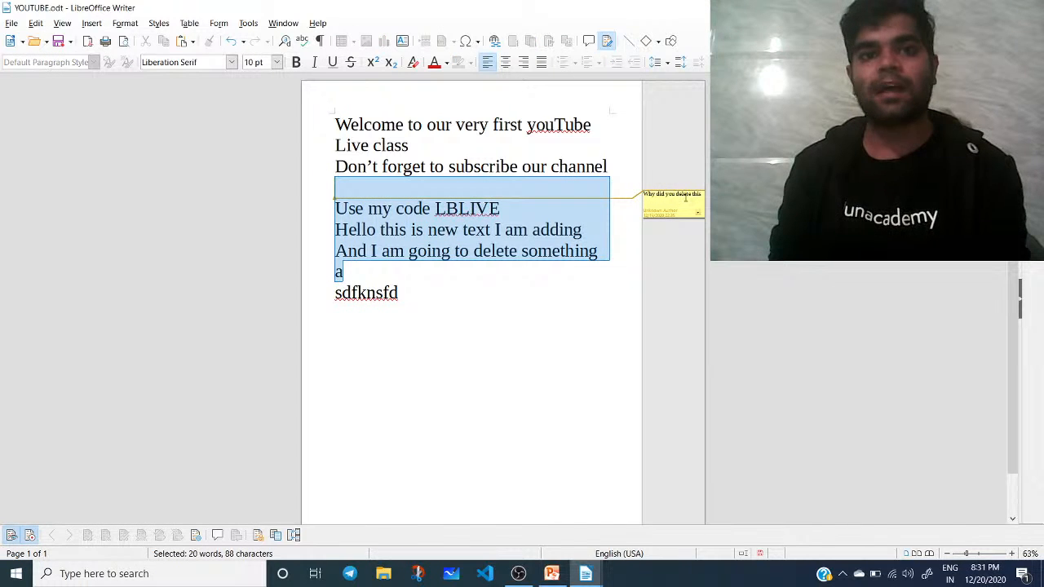
double_click(684, 199)
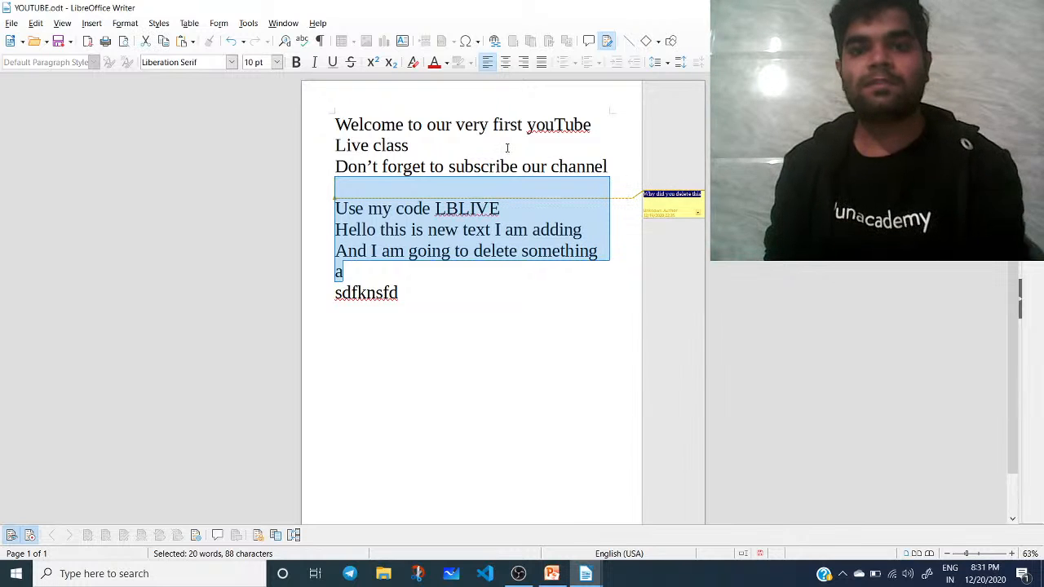
left_click(277, 62)
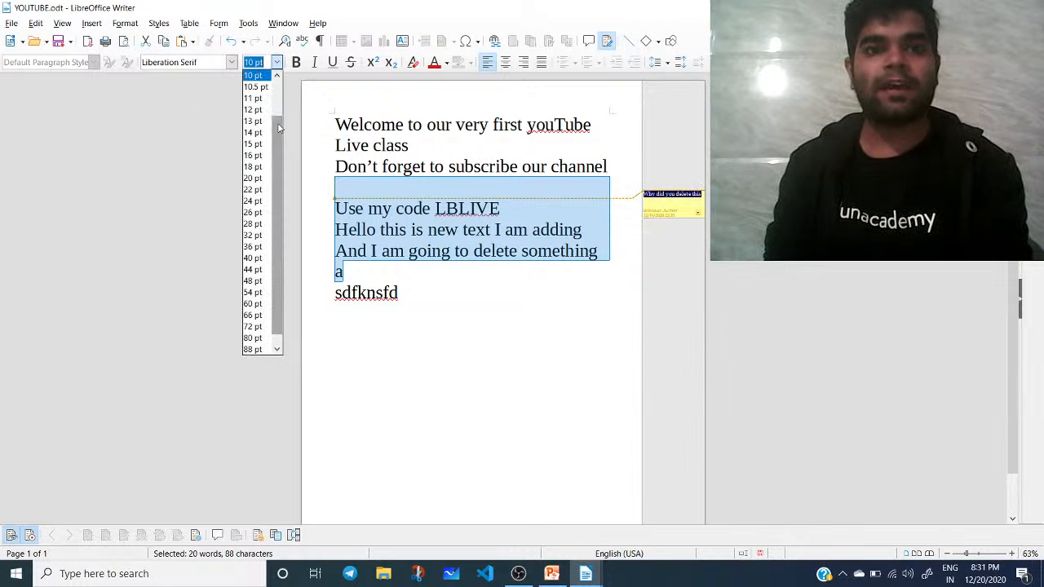
left_click(253, 224)
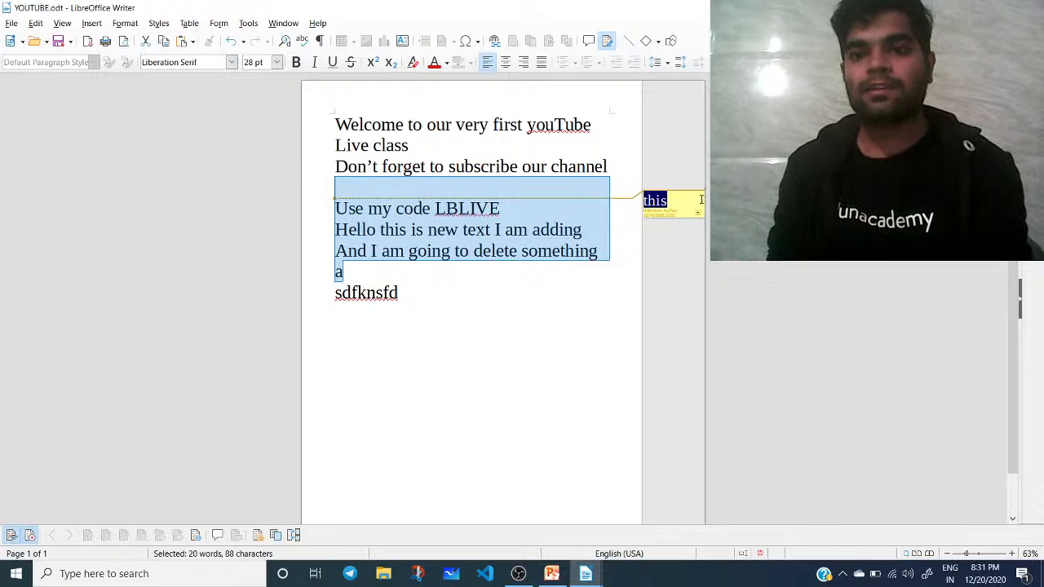
left_click(634, 248)
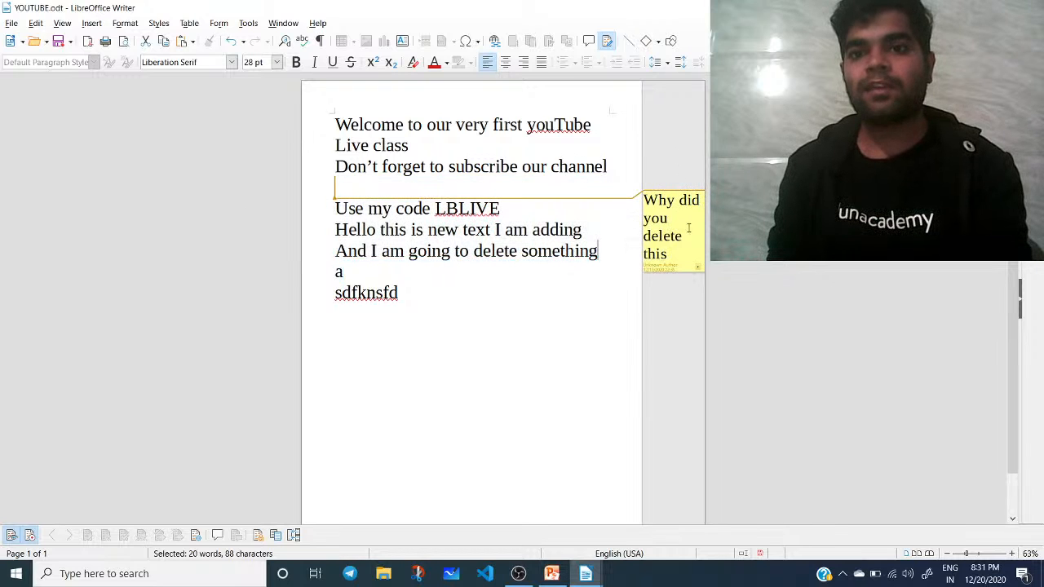
left_click(541, 293)
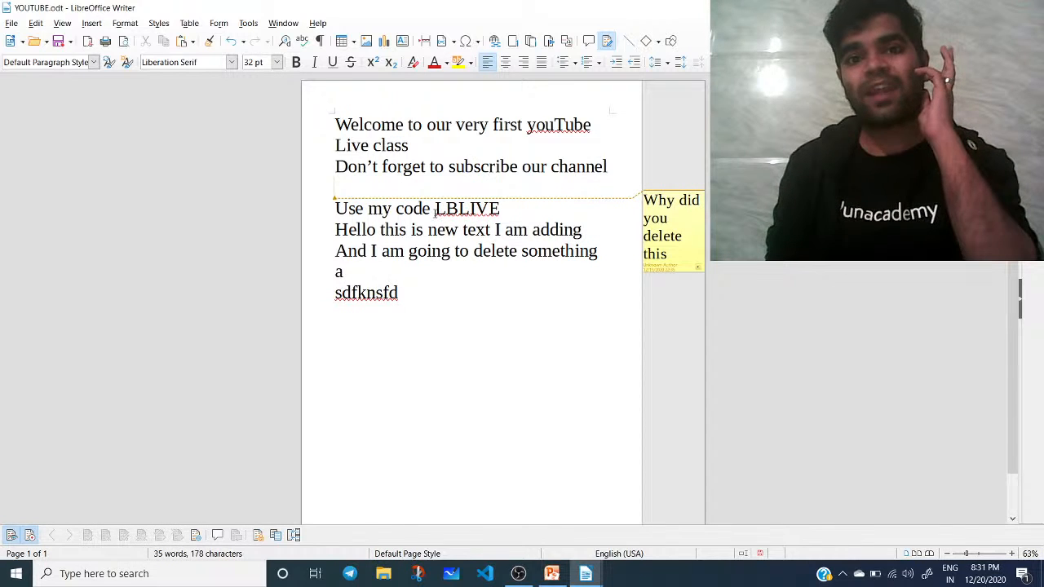
Add a comment reading "What is this?" to the word LBLIVE
left_click_drag(434, 210, 500, 210)
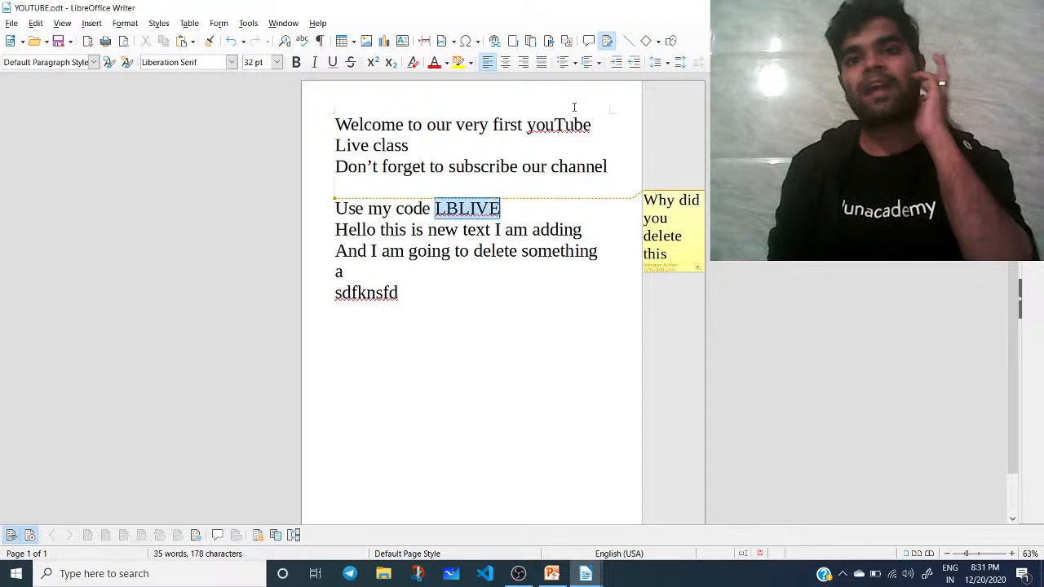
left_click(589, 44)
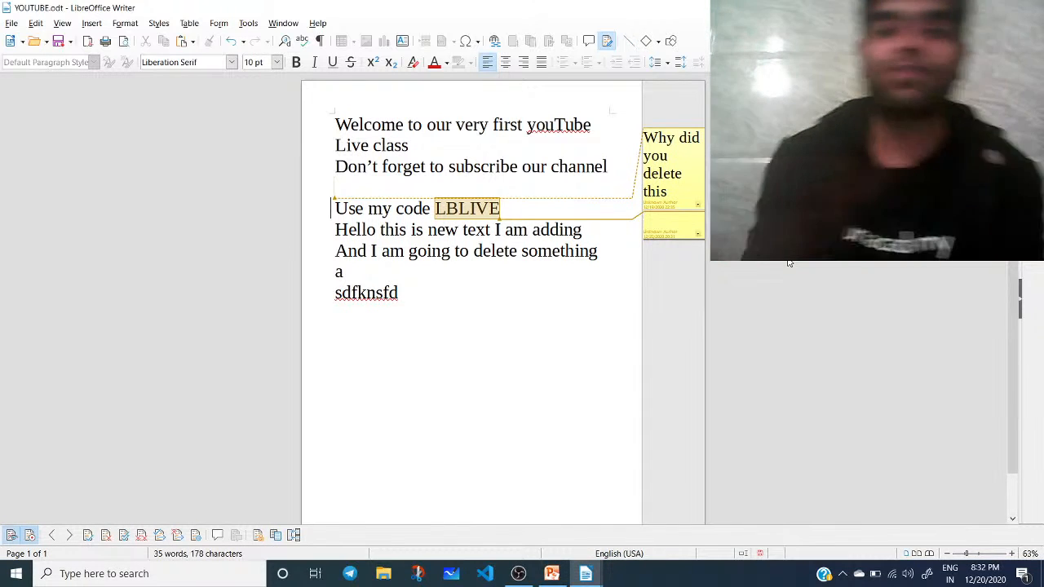
type("What")
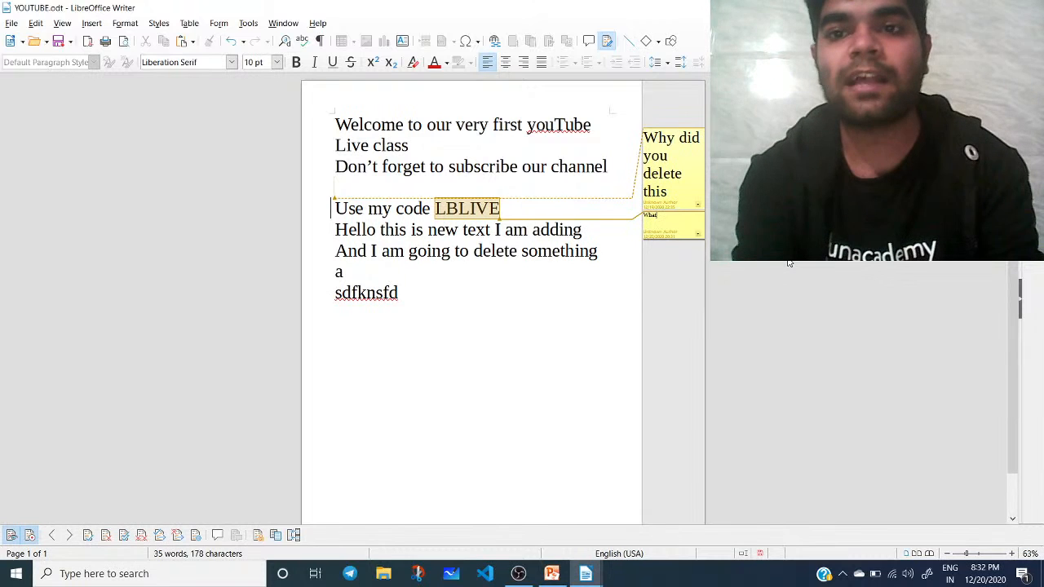
type(" is")
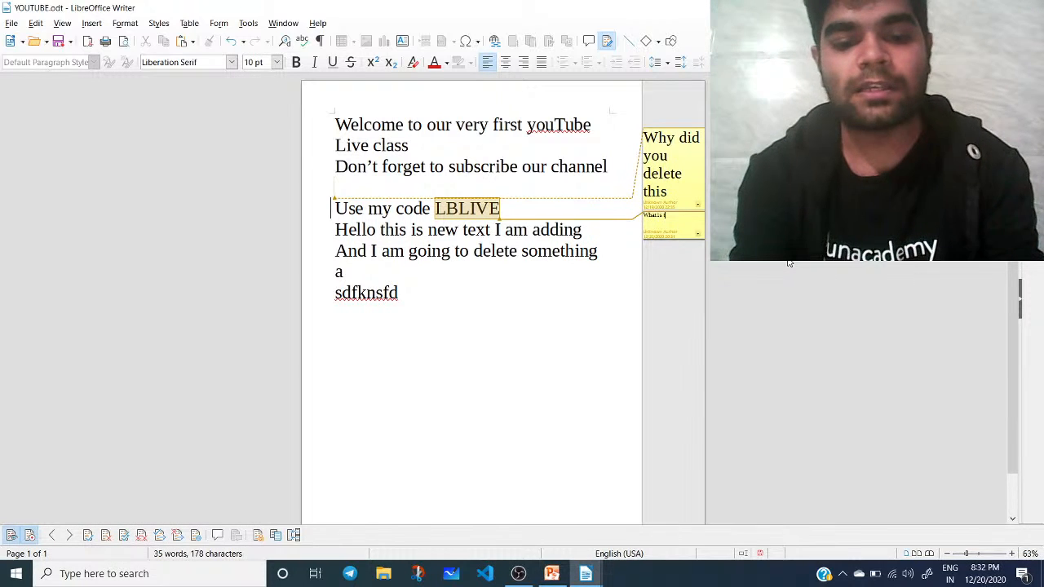
type(" this?")
Set the text of the "What is this?" comment to 36 pt and leave the comment
key("ctrl+a")
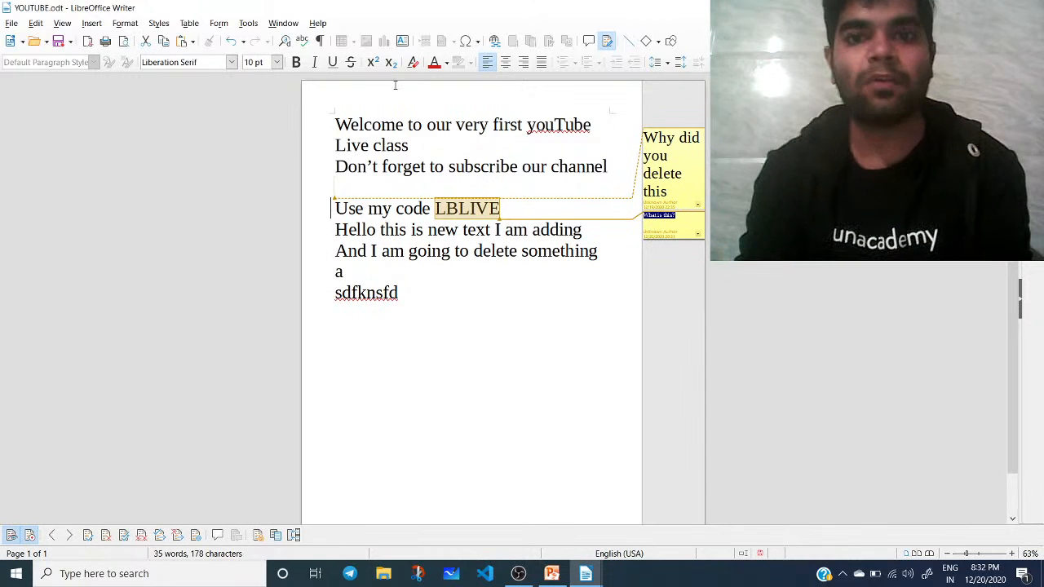
left_click(277, 63)
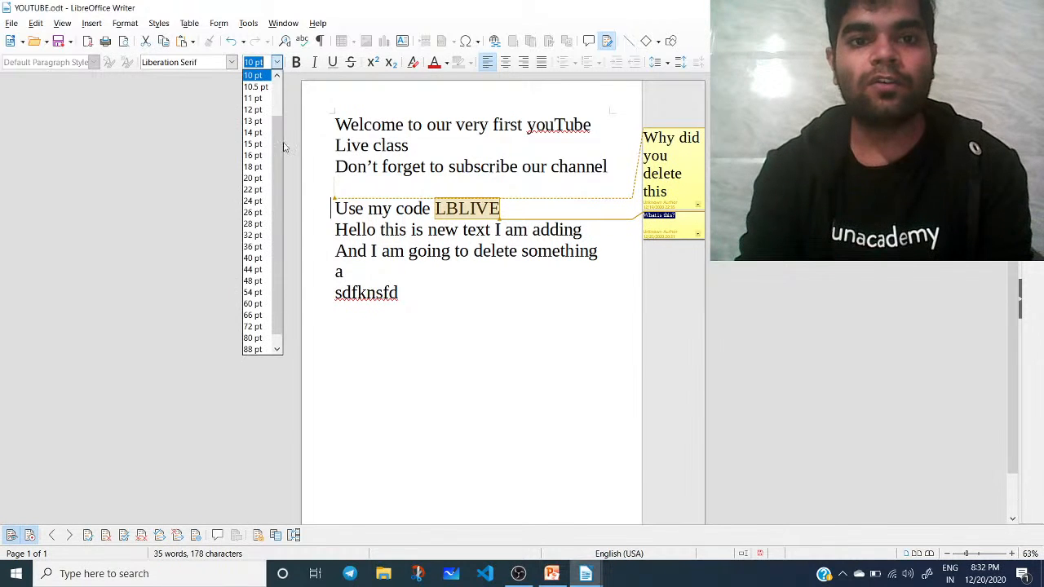
left_click(255, 246)
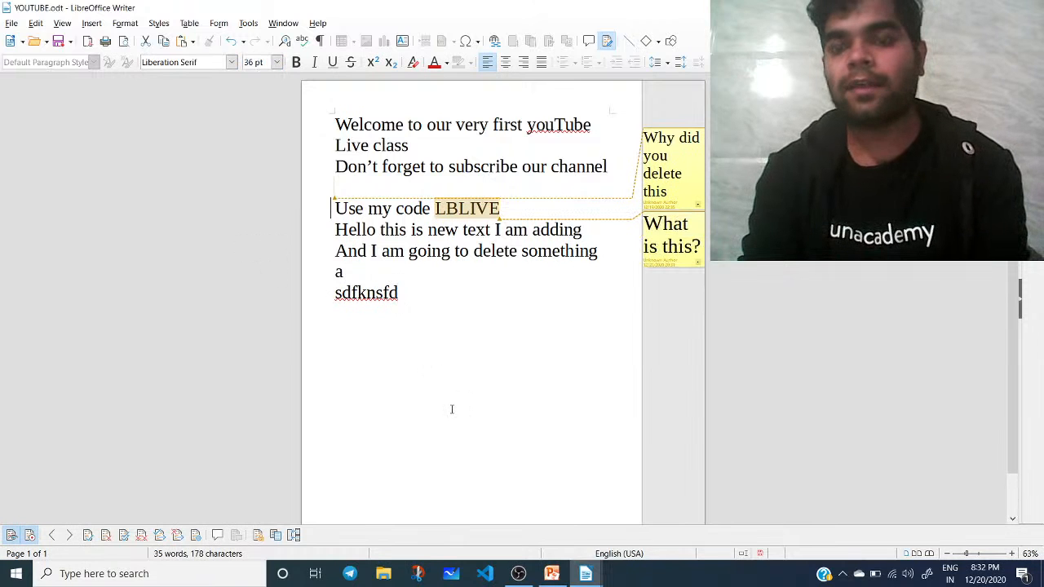
left_click(450, 410)
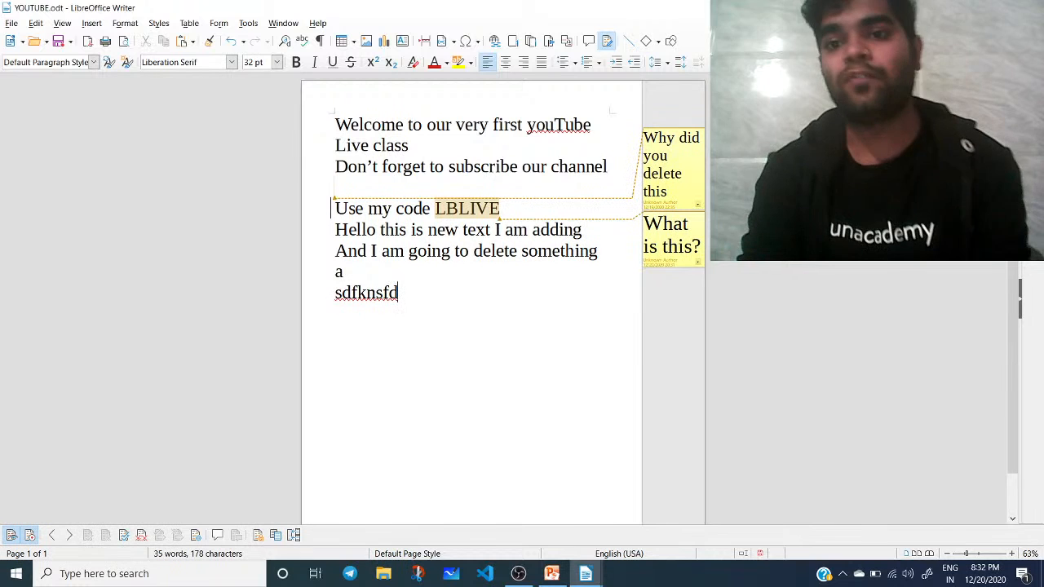
Mark the "What is this?" comment as resolved
left_click(697, 263)
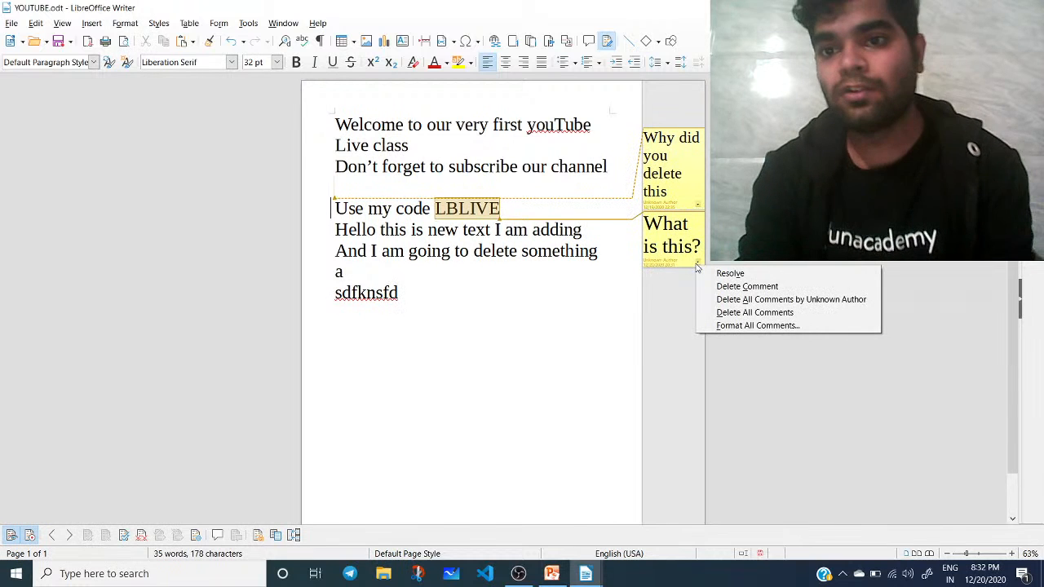
left_click(707, 276)
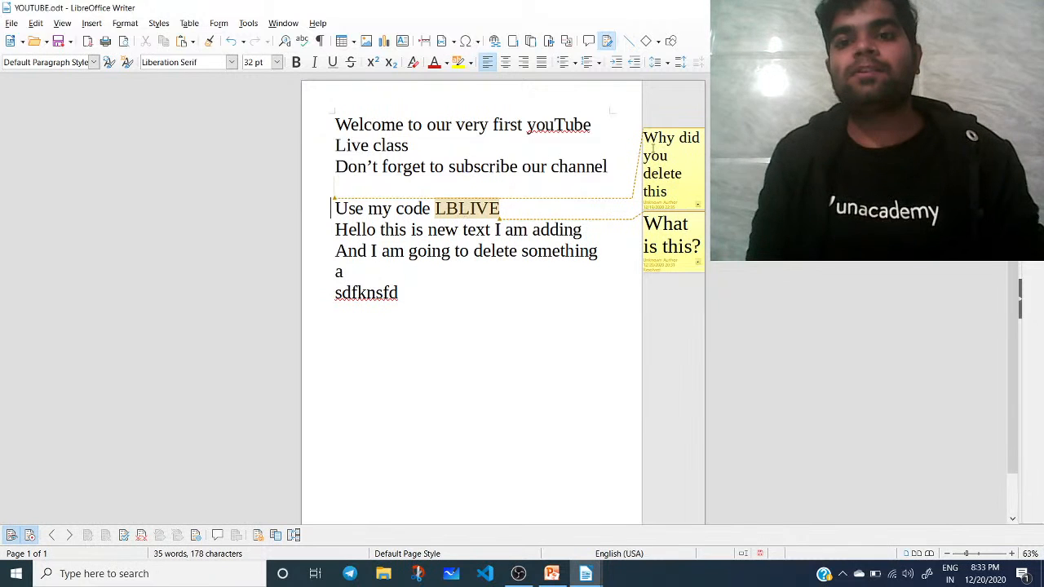
Delete the "Why did you delete this" comment and the "What is this?" comment
left_click(696, 205)
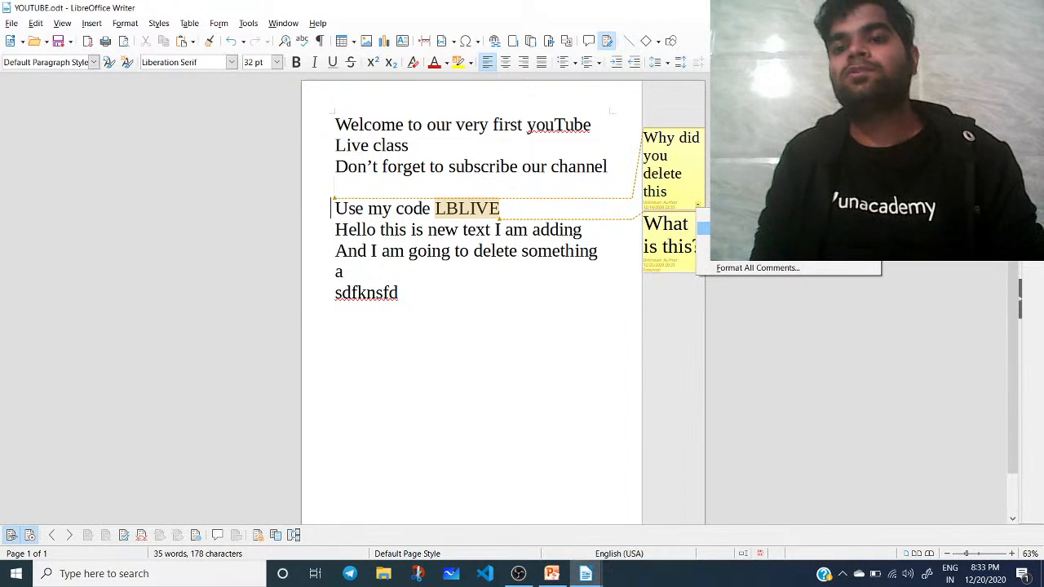
left_click(702, 228)
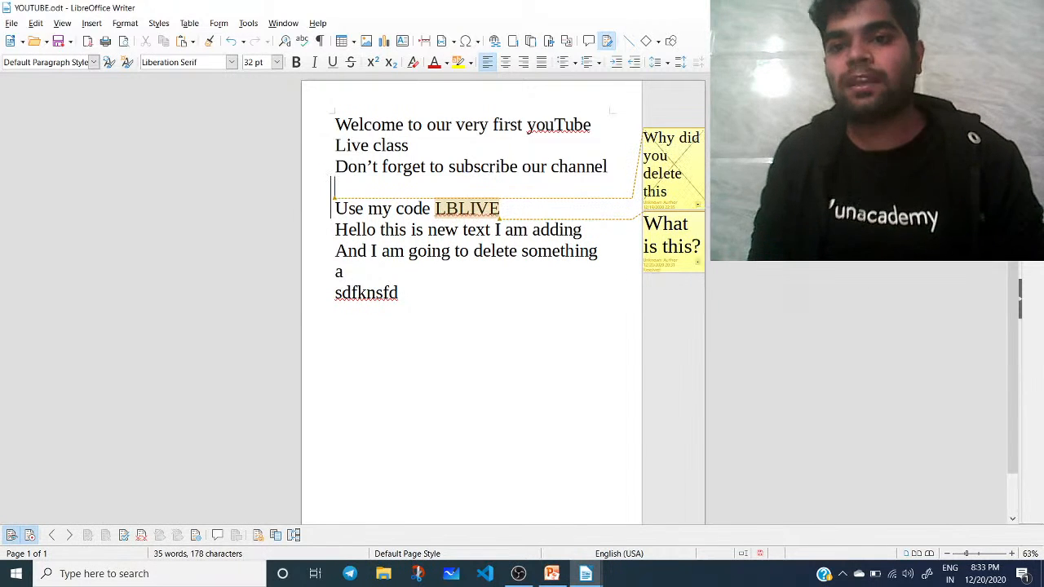
left_click(700, 265)
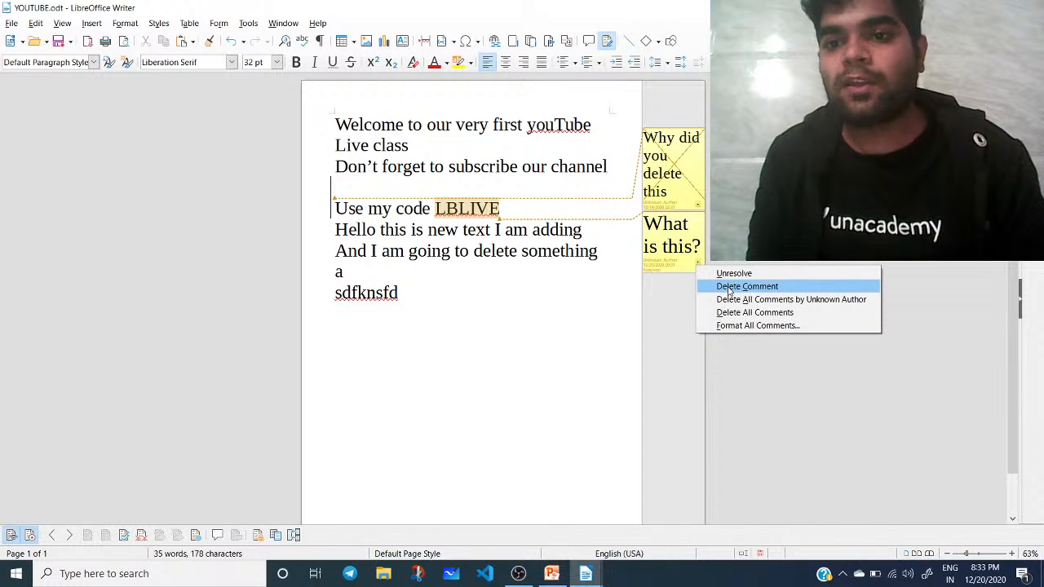
left_click(728, 286)
Try to delete all comments in the document, starting from the crossed-out "Why did you delete this" comment
left_click(697, 266)
left_click(582, 304)
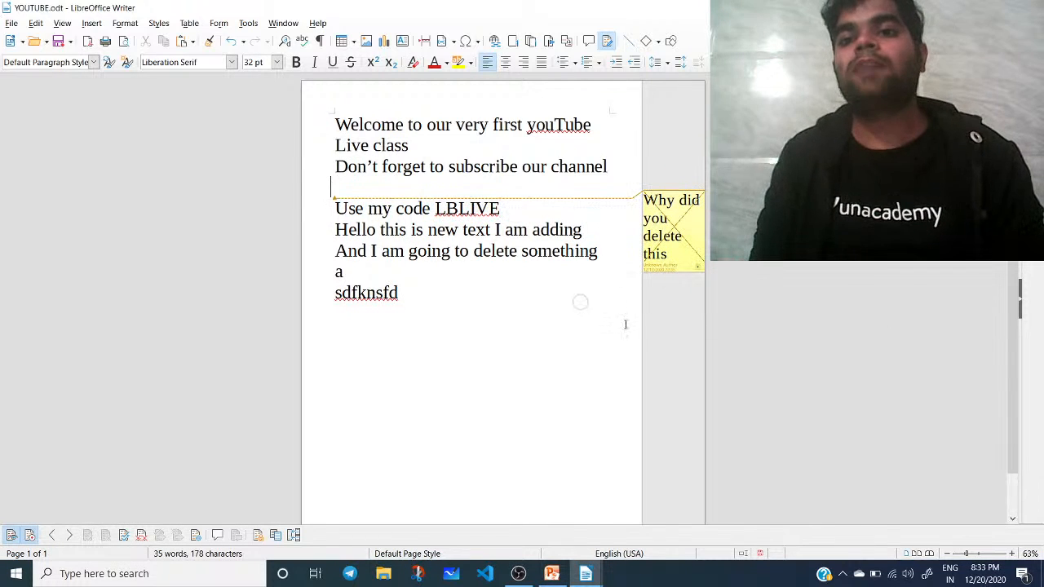
left_click(449, 299)
left_click(409, 274)
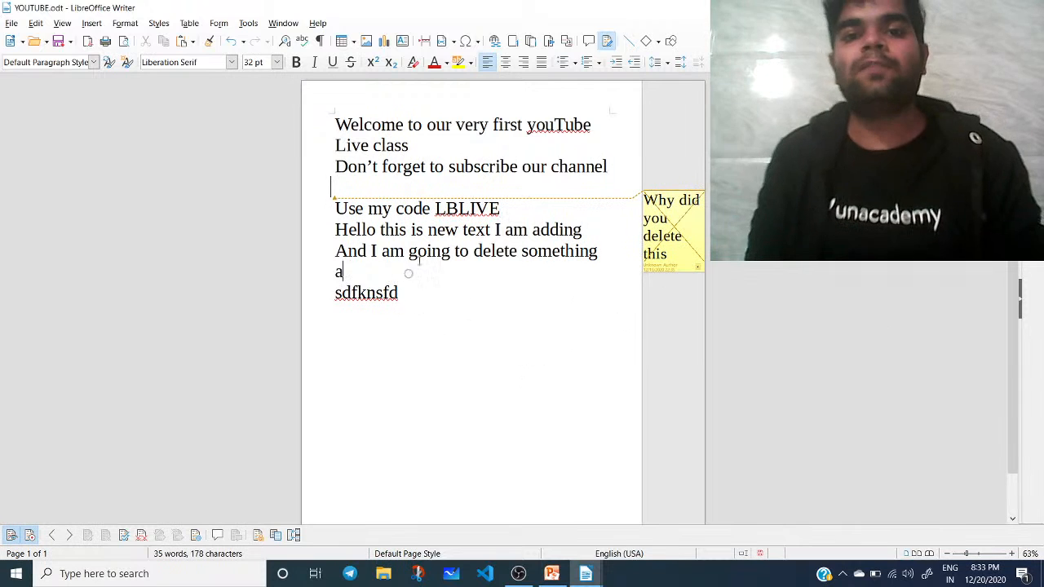
left_click(698, 266)
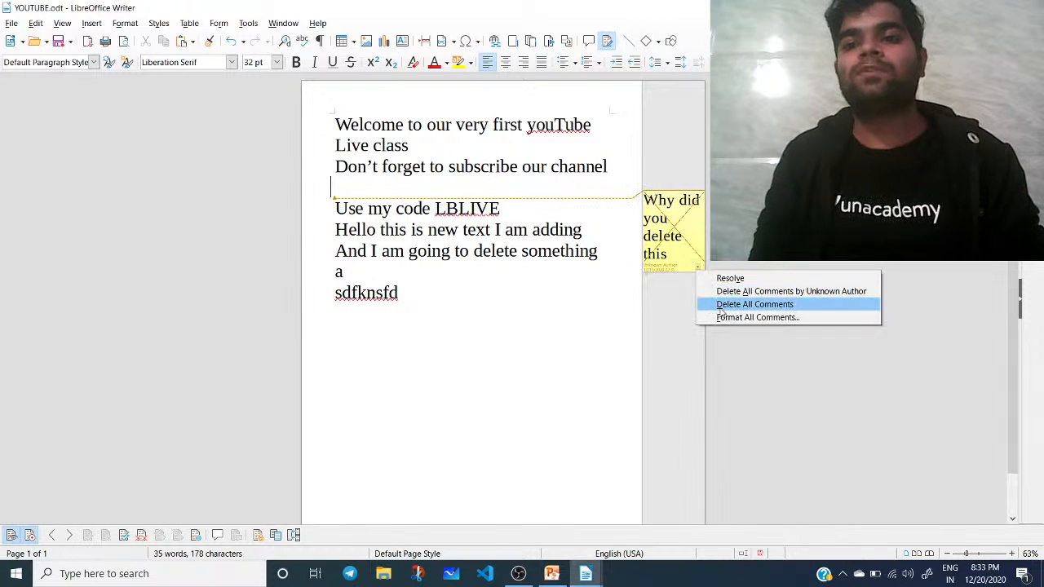
left_click(729, 304)
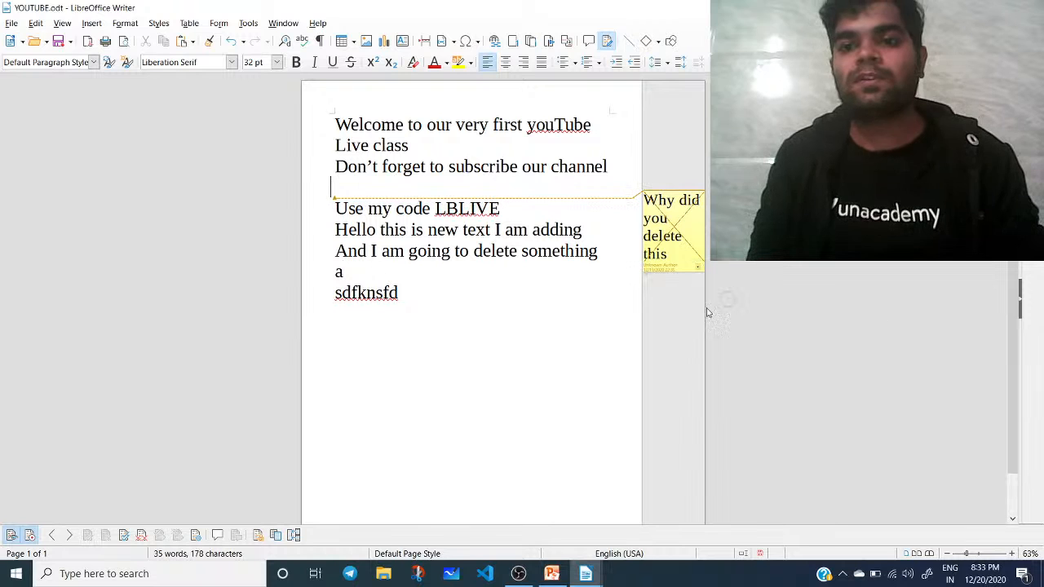
left_click(564, 253)
left_click(521, 152)
left_click(464, 126)
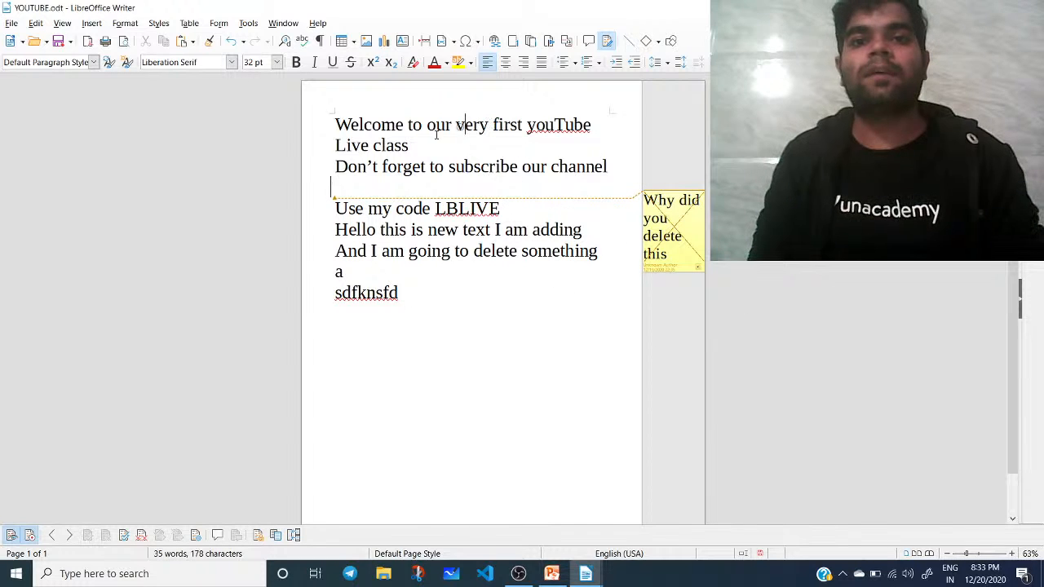
left_click(356, 167)
left_click_drag(344, 200, 320, 197)
left_click(456, 214)
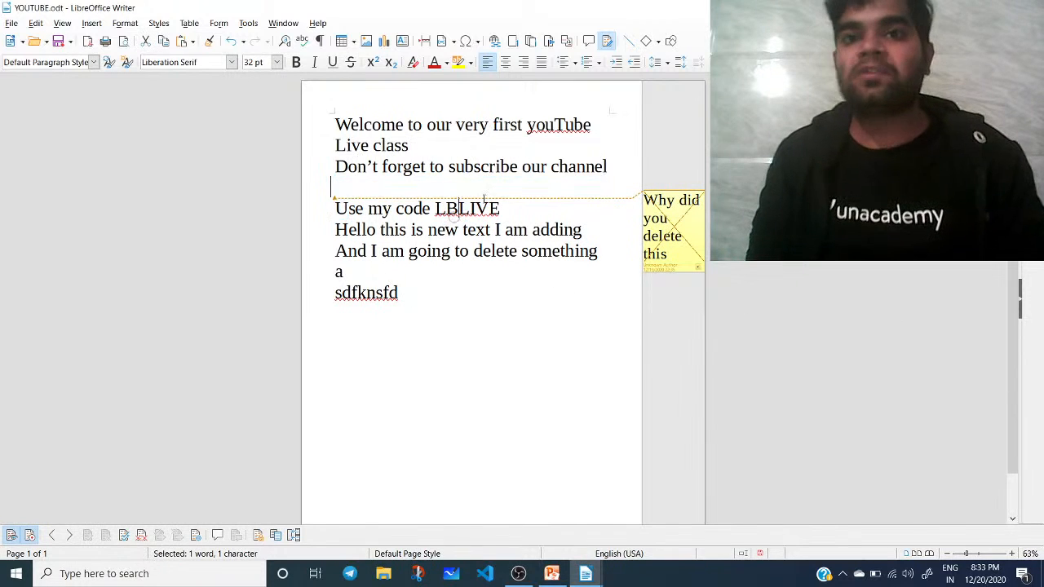
left_click(606, 41)
left_click_drag(420, 316, 329, 135)
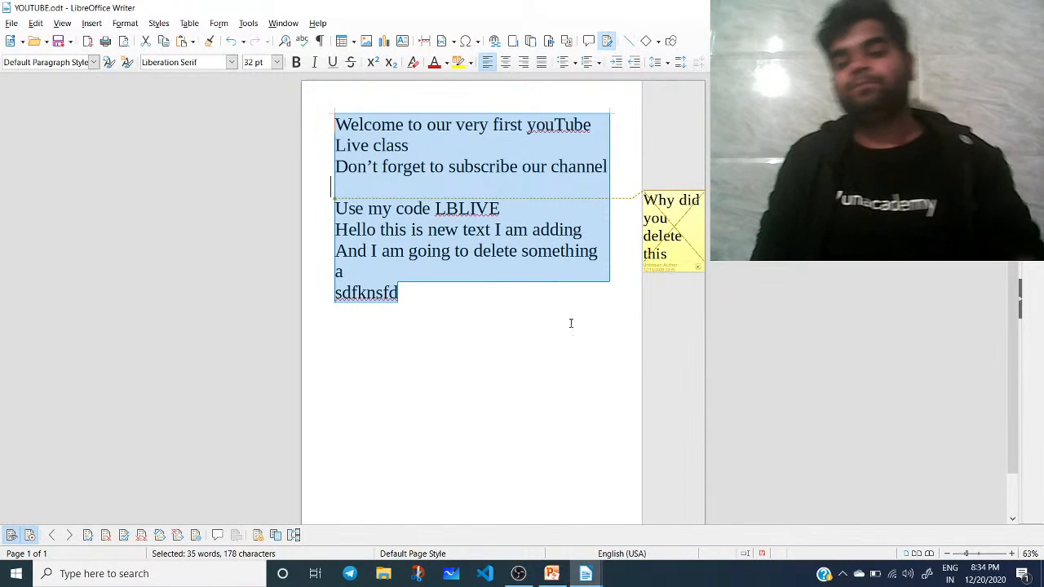
left_click(487, 292)
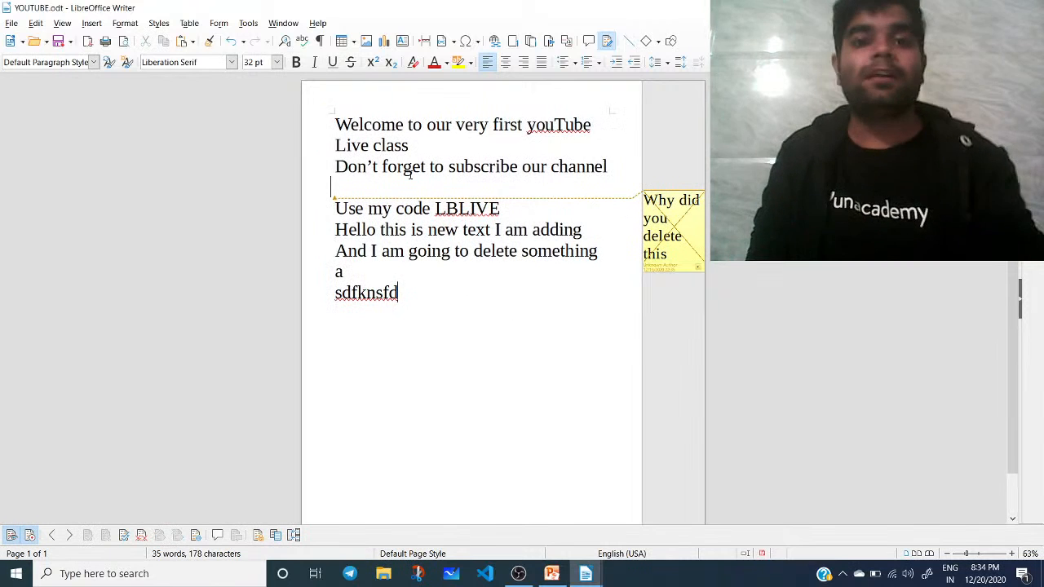
left_click_drag(431, 303, 318, 185)
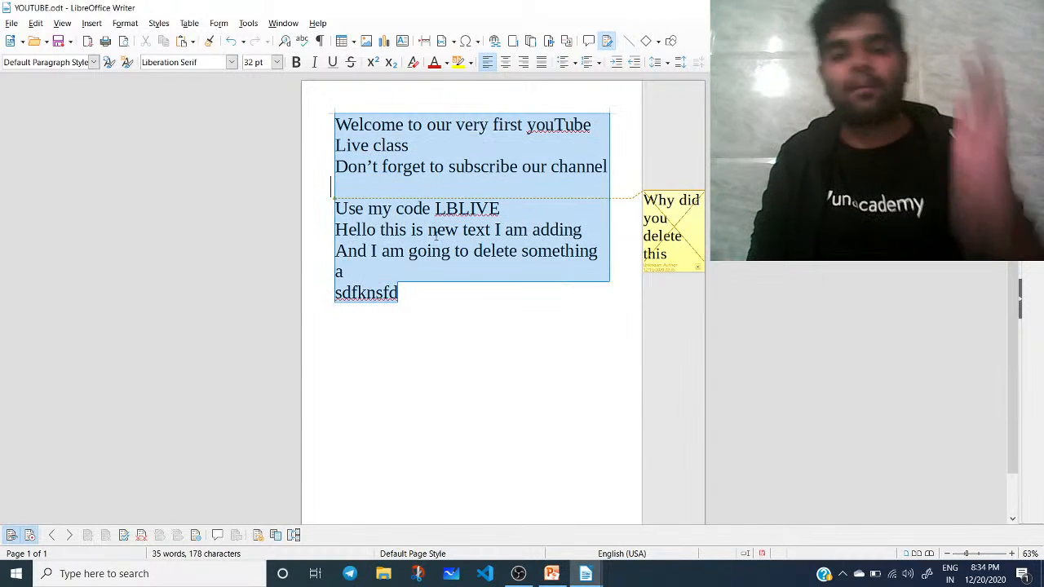
left_click(401, 194)
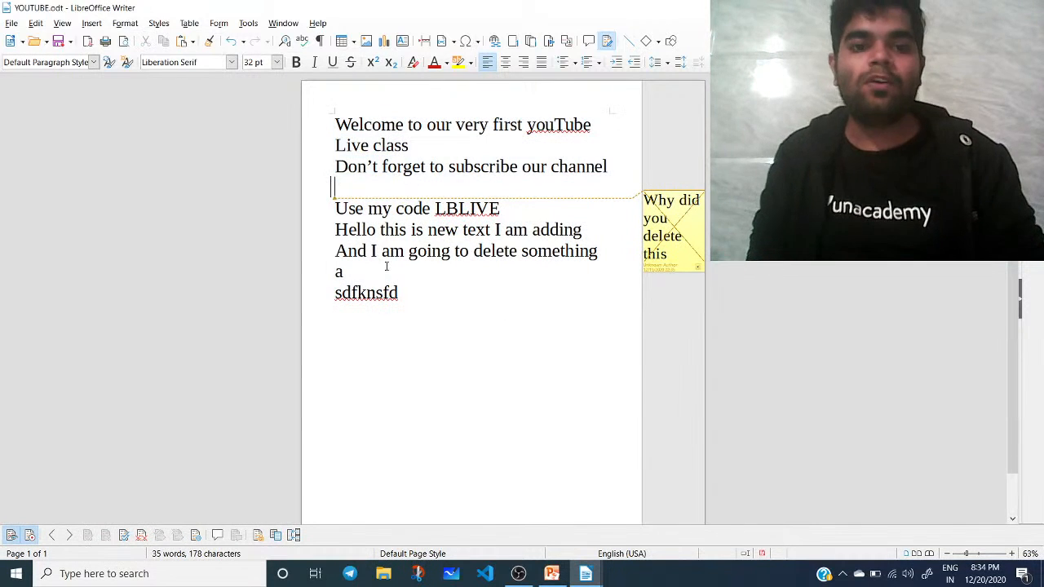
Hide the tracked changes and remove the empty line above "Use my code LBLIVE"
left_click(12, 535)
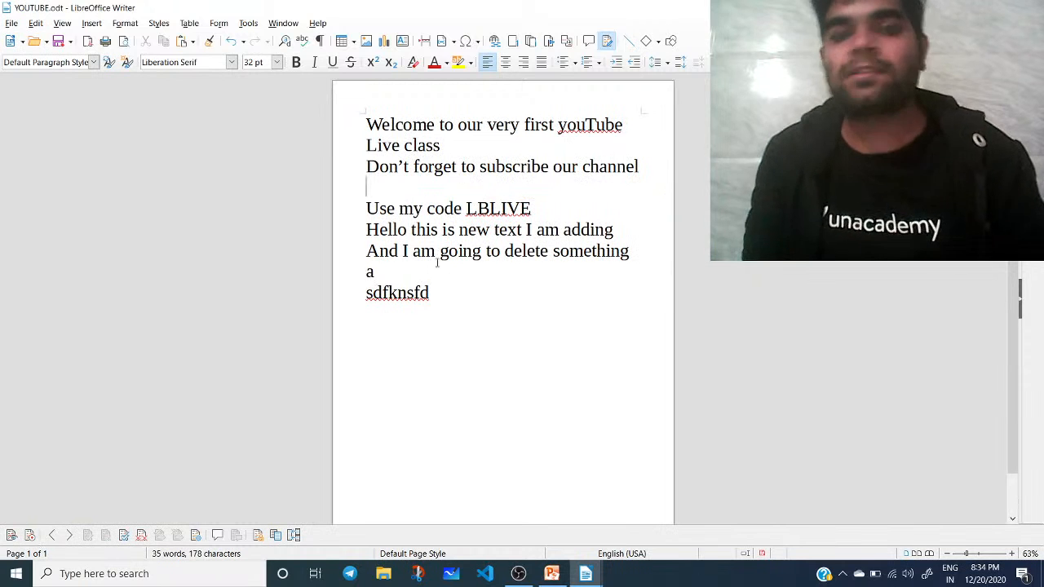
key("BackSpace")
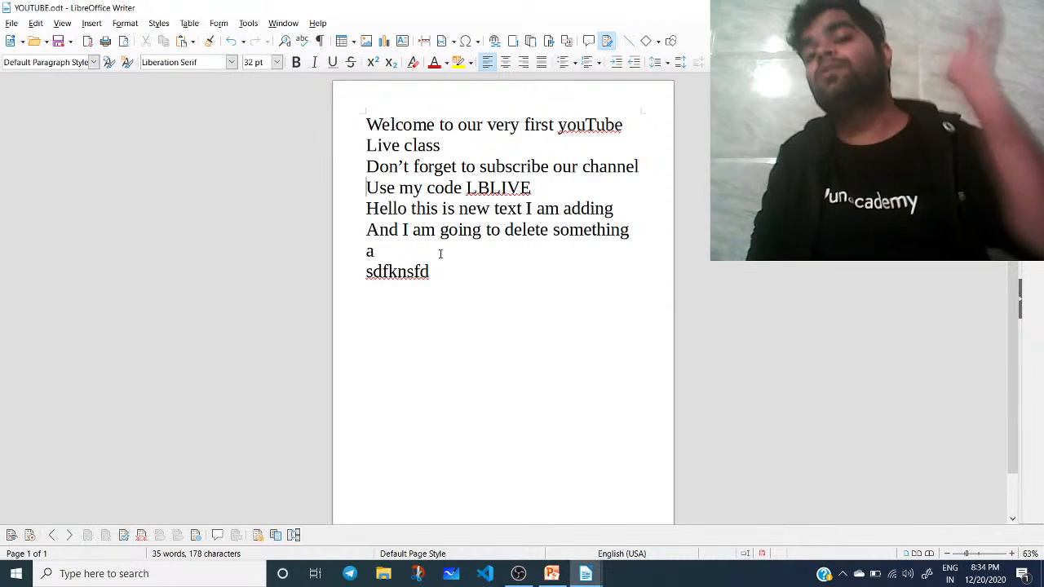
Copy the entire document text and paste it repeatedly after the last line until the document runs to four pages
left_click_drag(443, 271, 366, 122)
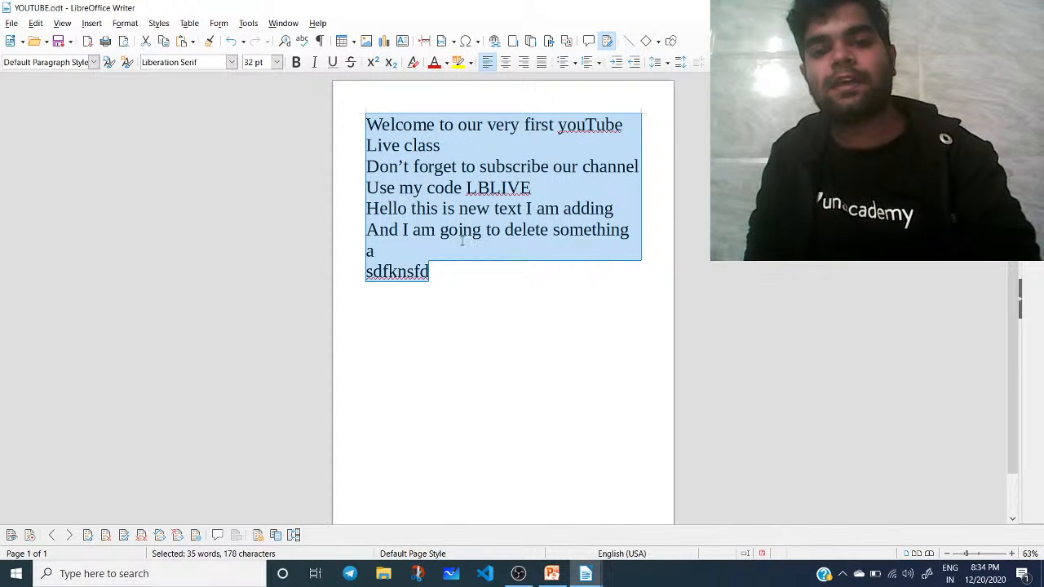
key("ctrl+c")
left_click(478, 272)
key("ctrl+v")
key("ctrl+v")
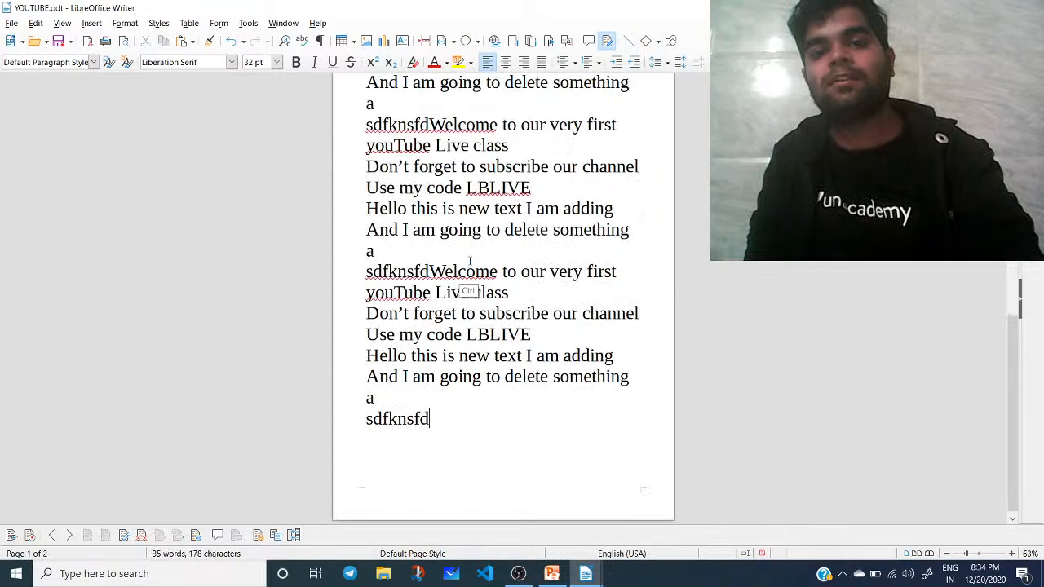
key("ctrl+v")
key("ctrl+v")
key("ctrl+v")
key("ctrl+v")
left_click_drag(535, 317, 488, 177)
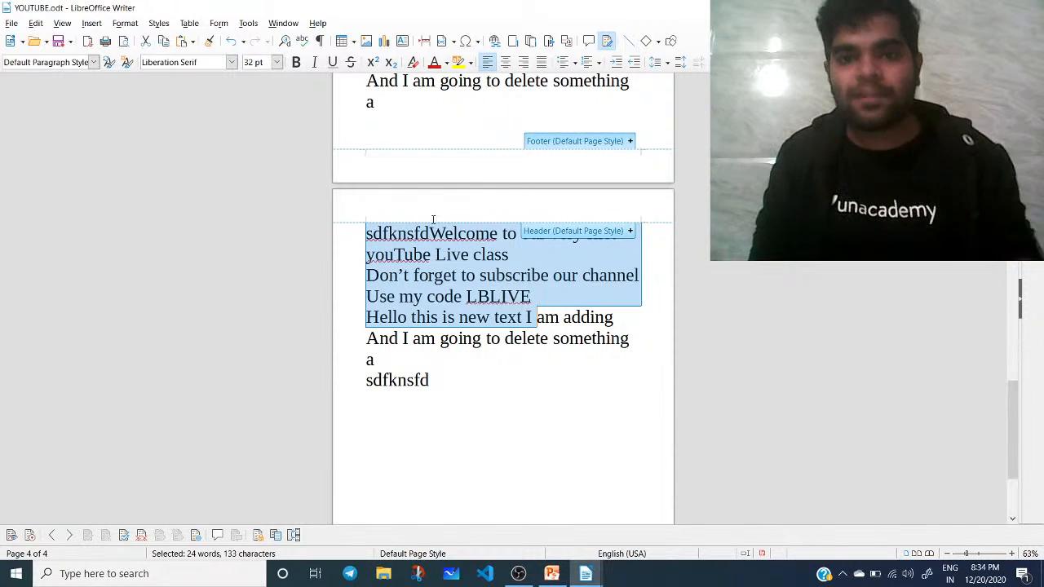
left_click(544, 200)
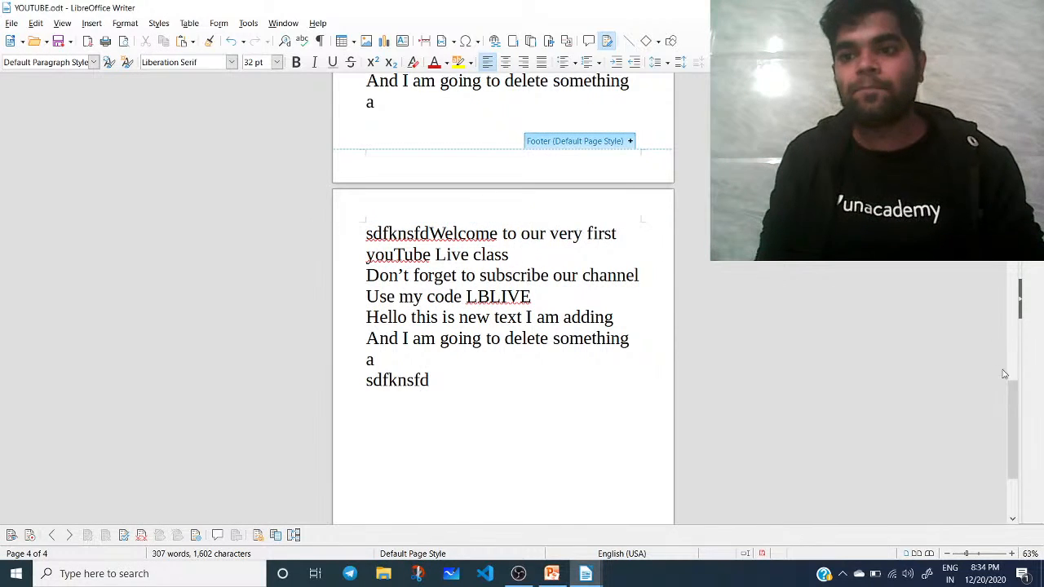
left_click_drag(1004, 409, 1011, 89)
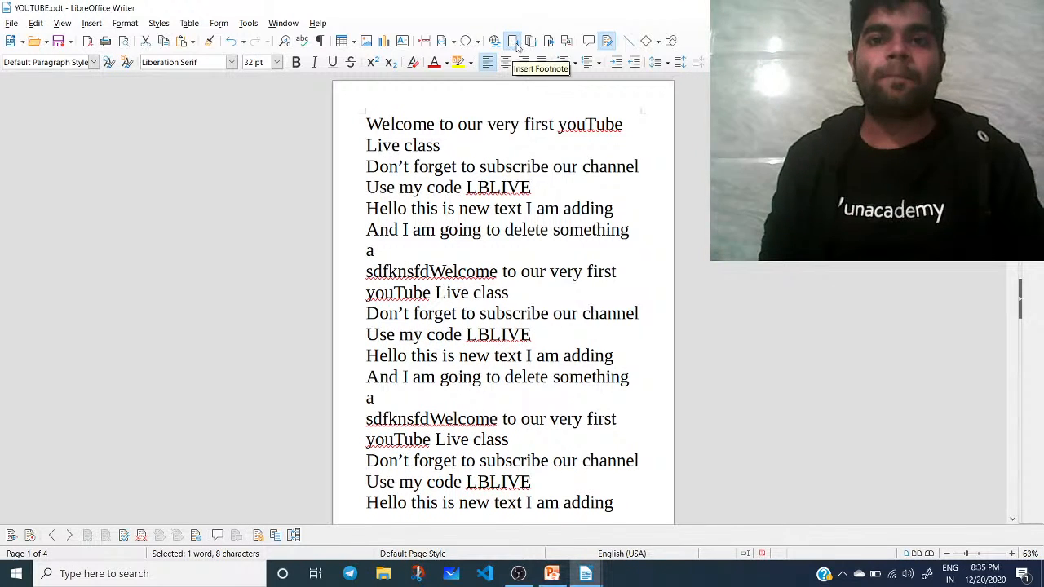
Insert a footnote after the final word "sdfknsfd" on the last page
left_click(516, 42)
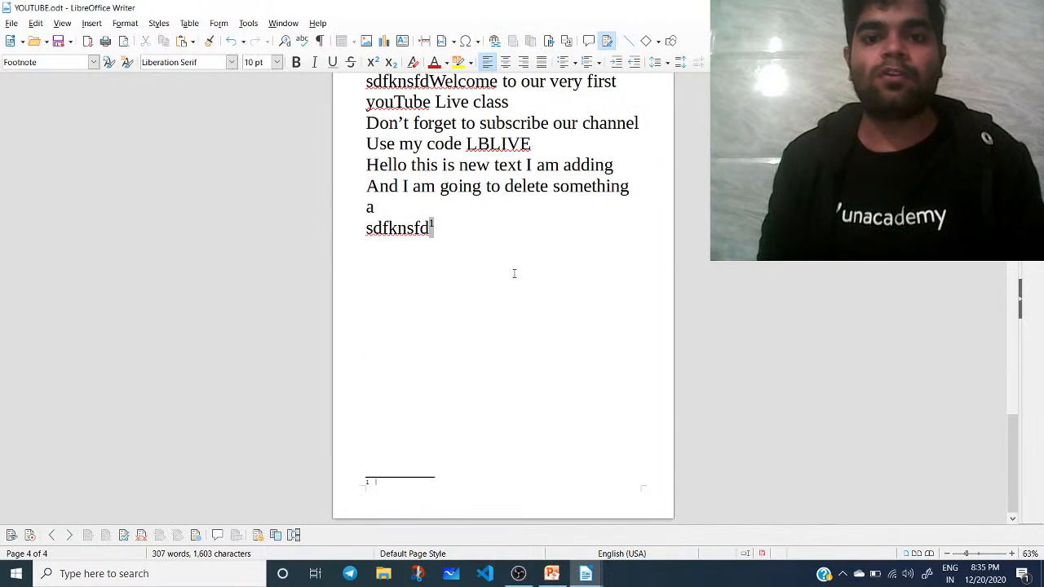
left_click_drag(507, 144, 570, 235)
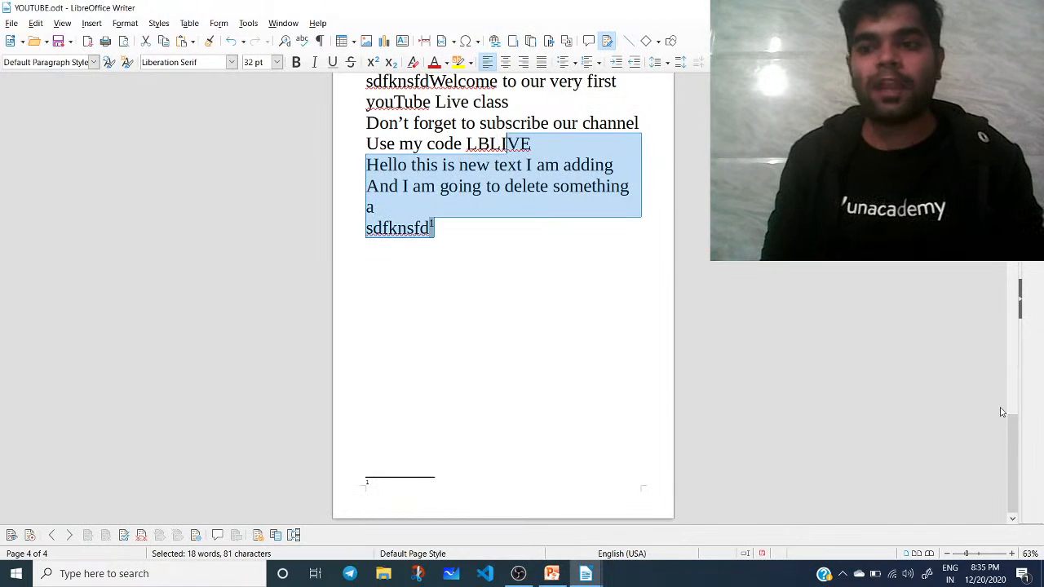
scroll(1009, 397, "up", 10)
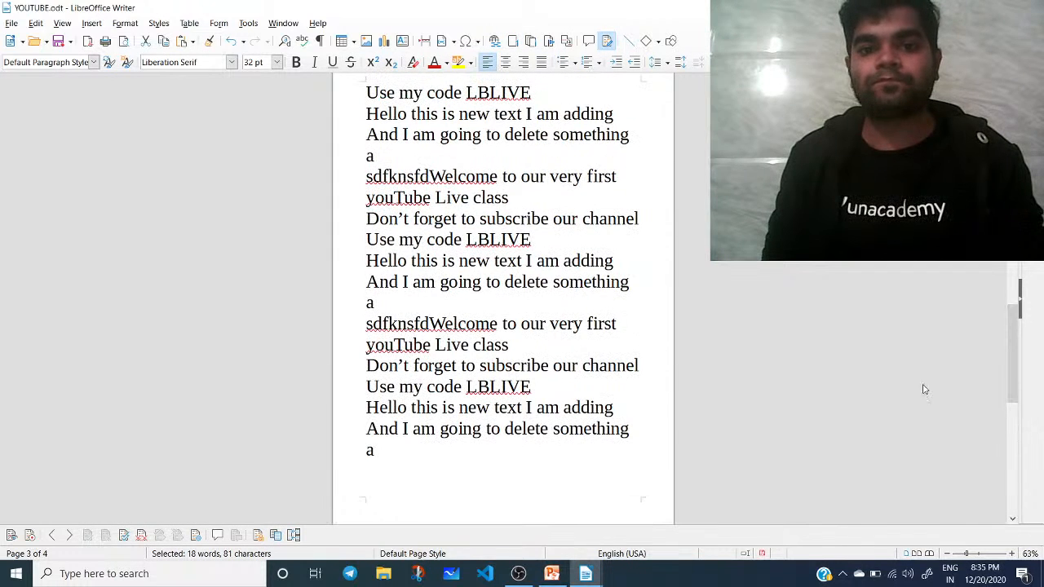
Insert an endnote after the first standalone "a" on the first page
left_click_drag(507, 281, 538, 452)
left_click_drag(1010, 334, 1011, 119)
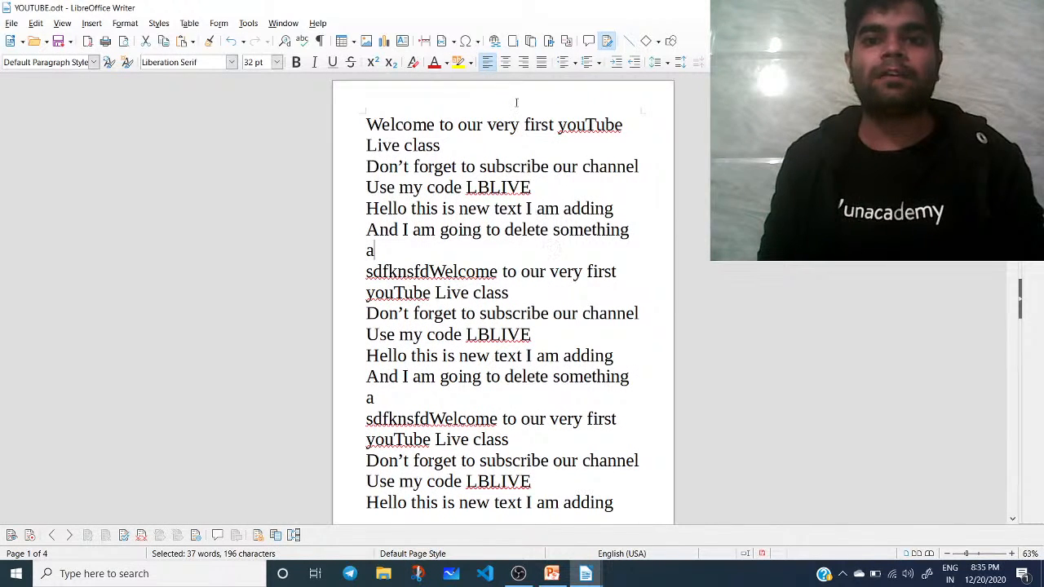
left_click(547, 40)
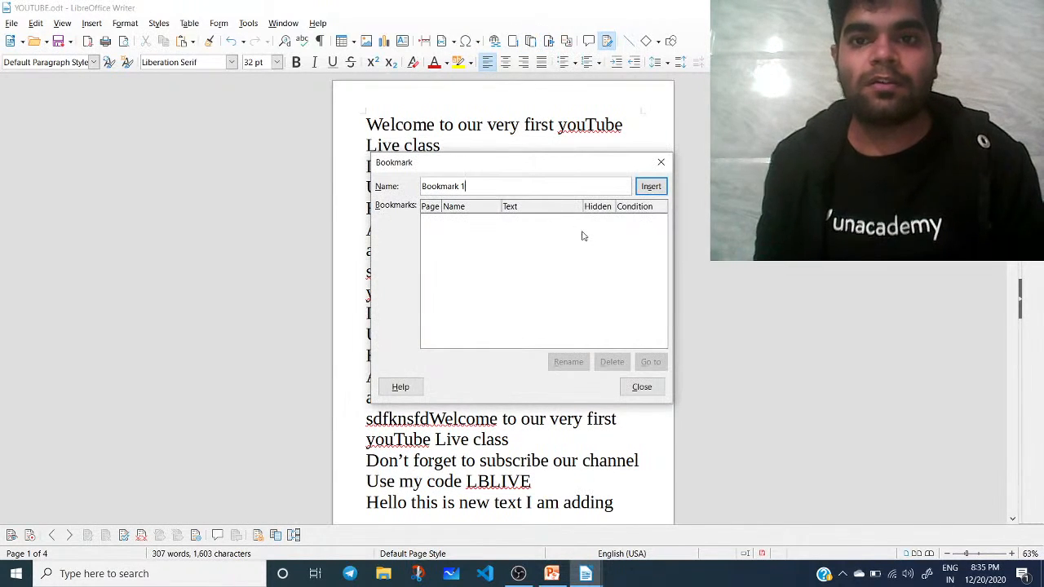
left_click(661, 164)
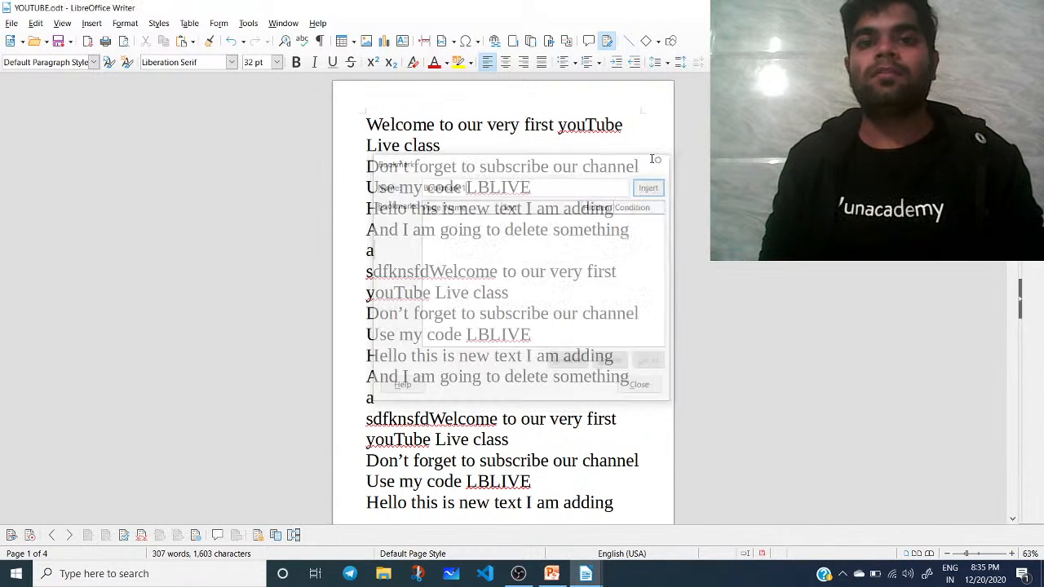
left_click(530, 42)
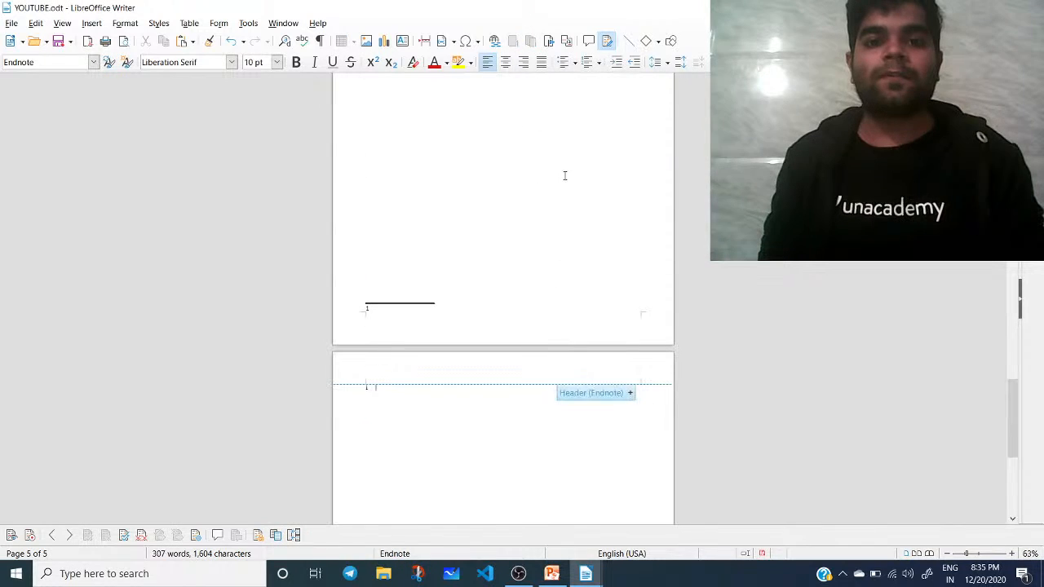
left_click_drag(1015, 410, 988, 100)
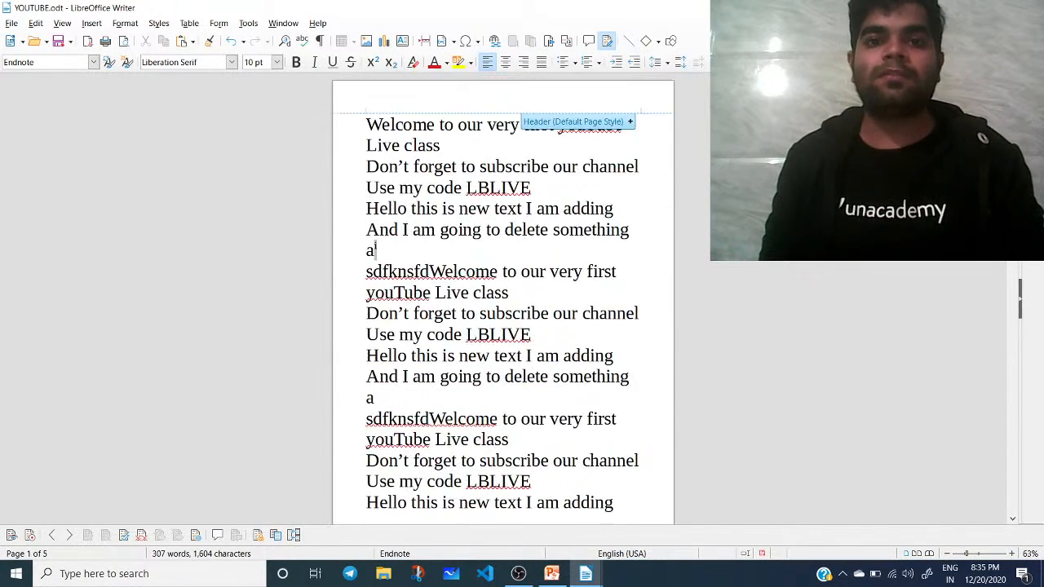
Insert a footnote inside the word "delete" on page one and another after the "a" in page two's second line
left_click(508, 232)
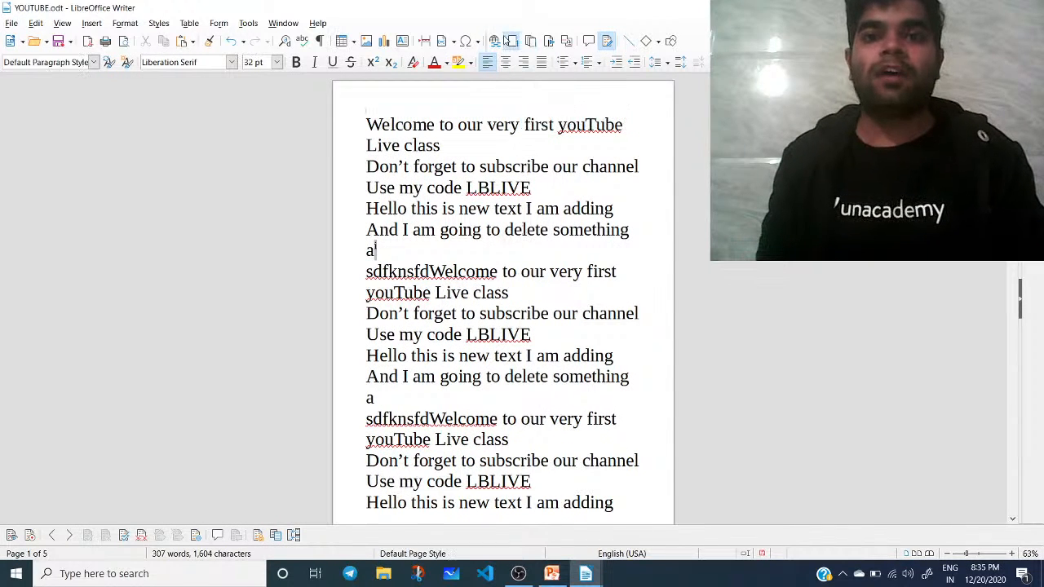
left_click(513, 42)
left_click_drag(636, 364, 487, 322)
left_click(481, 494)
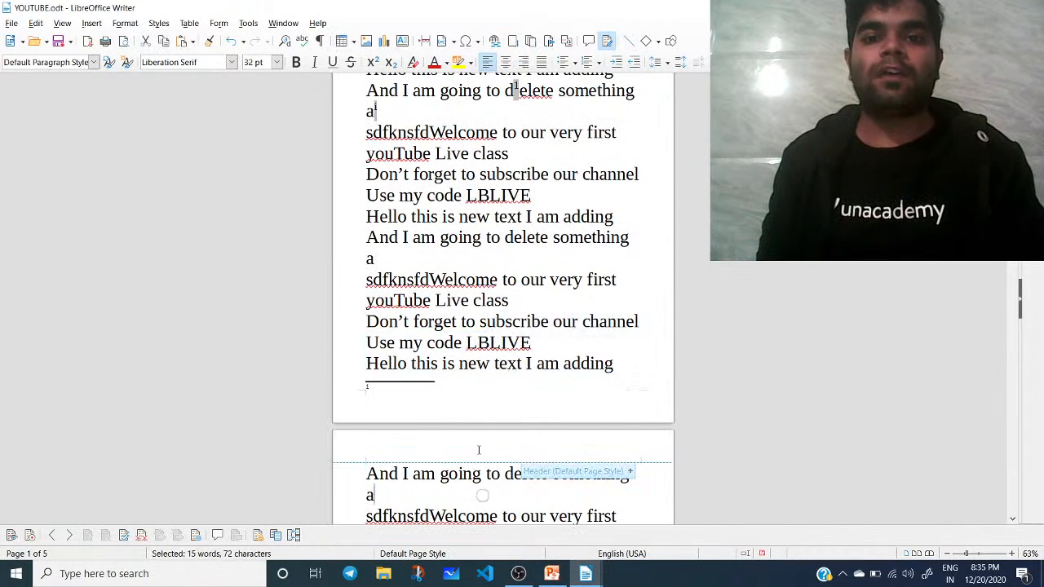
left_click(513, 42)
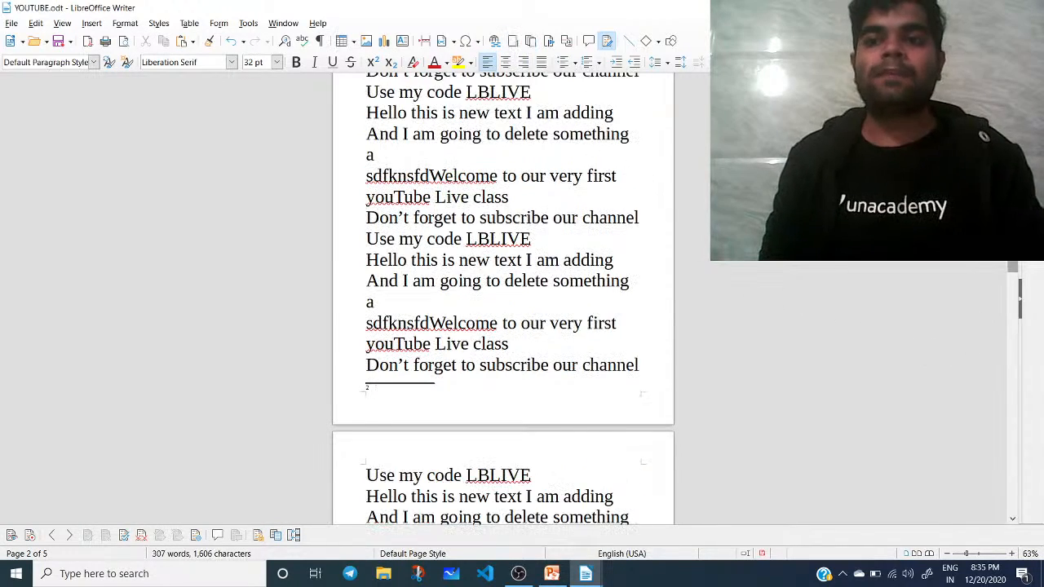
Insert a footnote after the closing "a" at the end of page three
scroll(970, 336, "down", 10)
left_click_drag(1036, 342, 1001, 351)
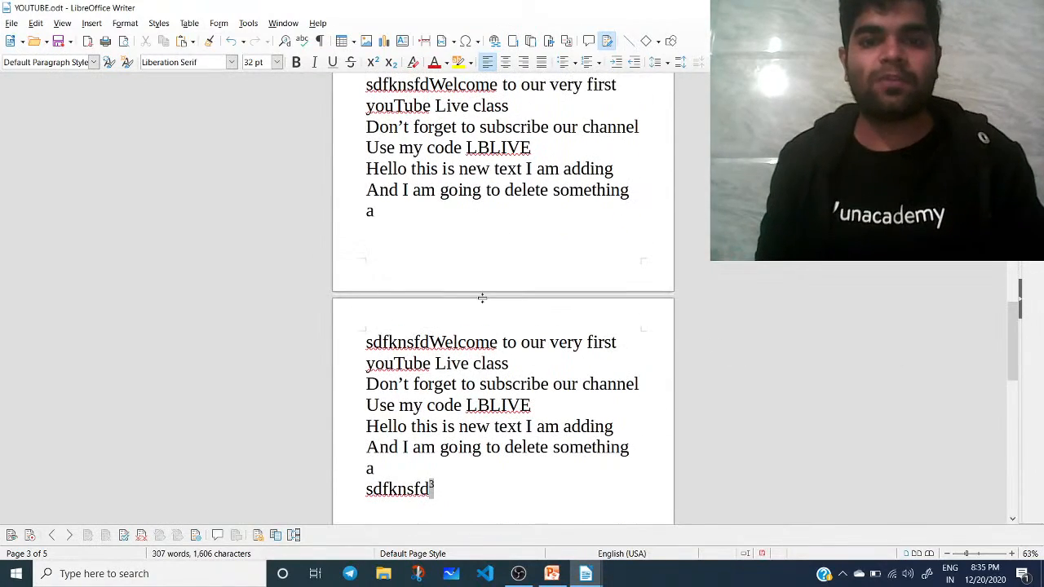
left_click(512, 41)
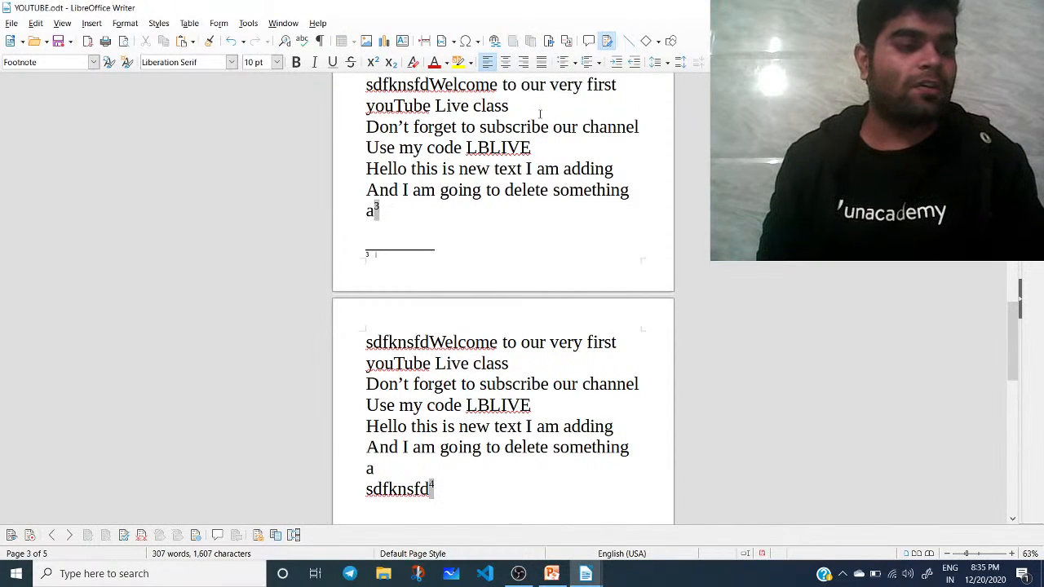
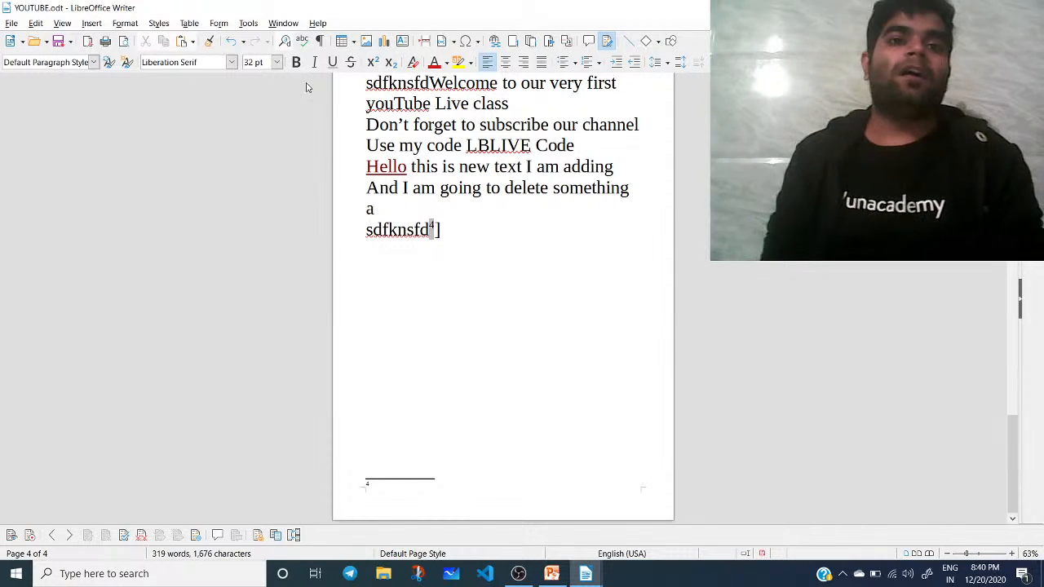
Insert a table with two columns and two rows on the empty line below the last text line
left_click(185, 25)
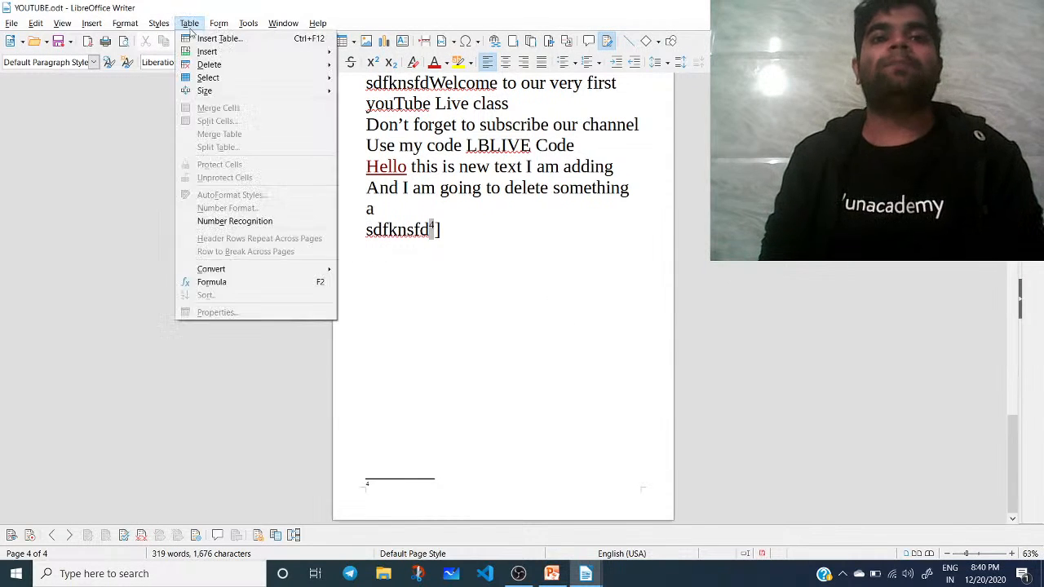
mouse_move(219, 23)
left_click(521, 202)
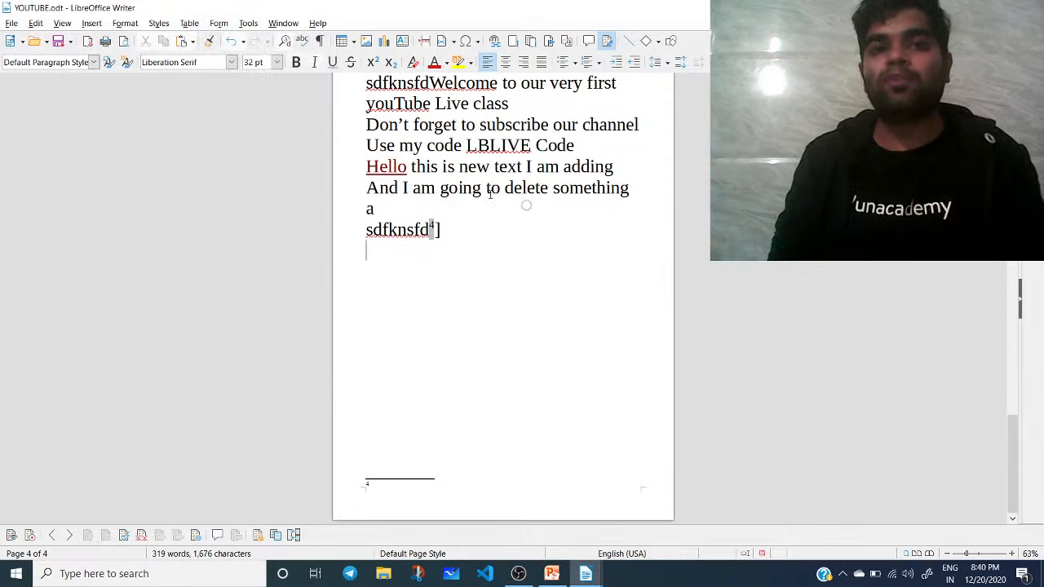
left_click(344, 41)
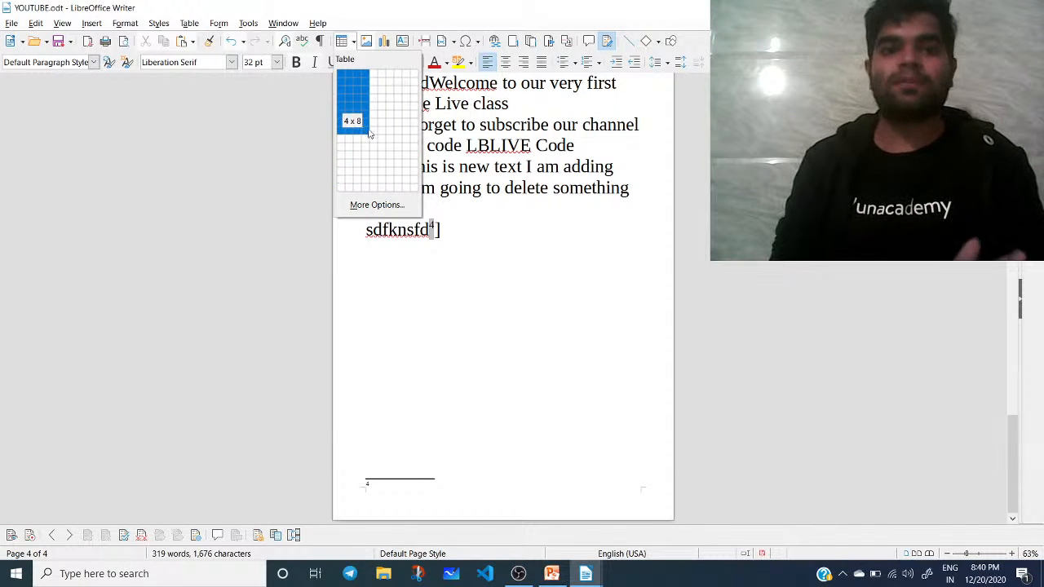
left_click(347, 85)
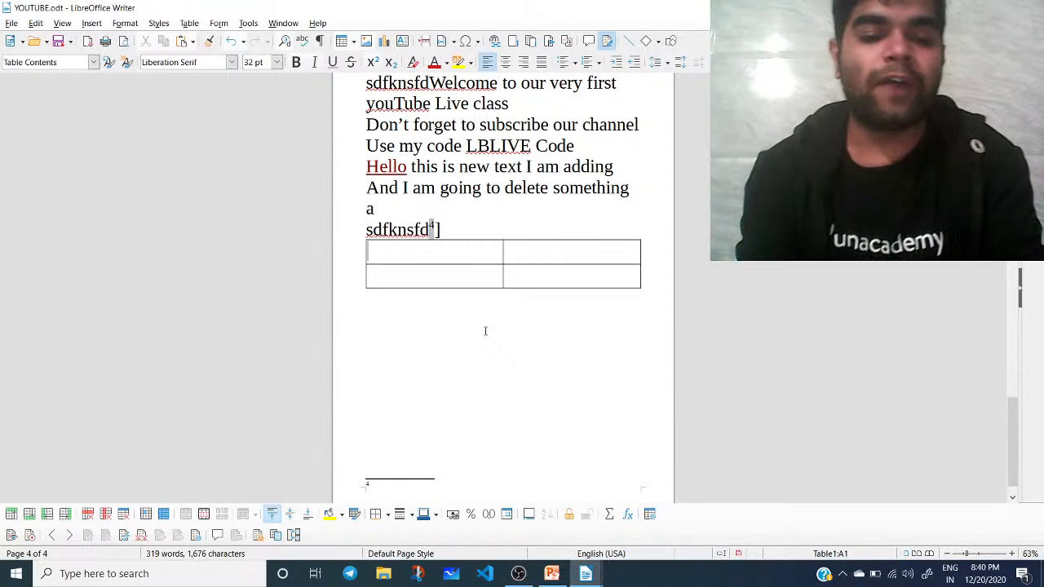
Fill the table's first row with "Special" and "2 pm" and its second row with "Plus" and "8 pm"
type("Special")
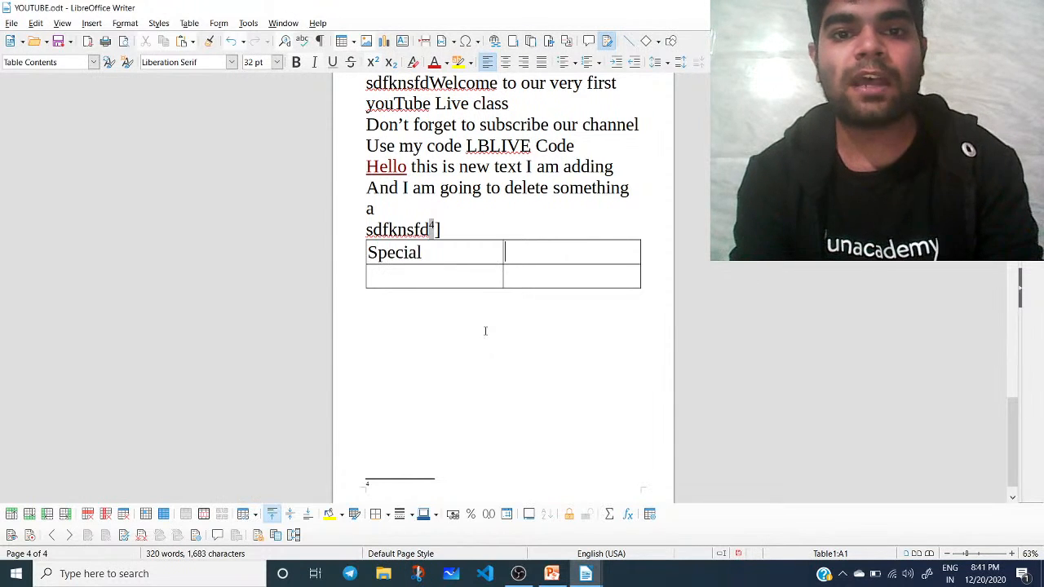
key("Tab")
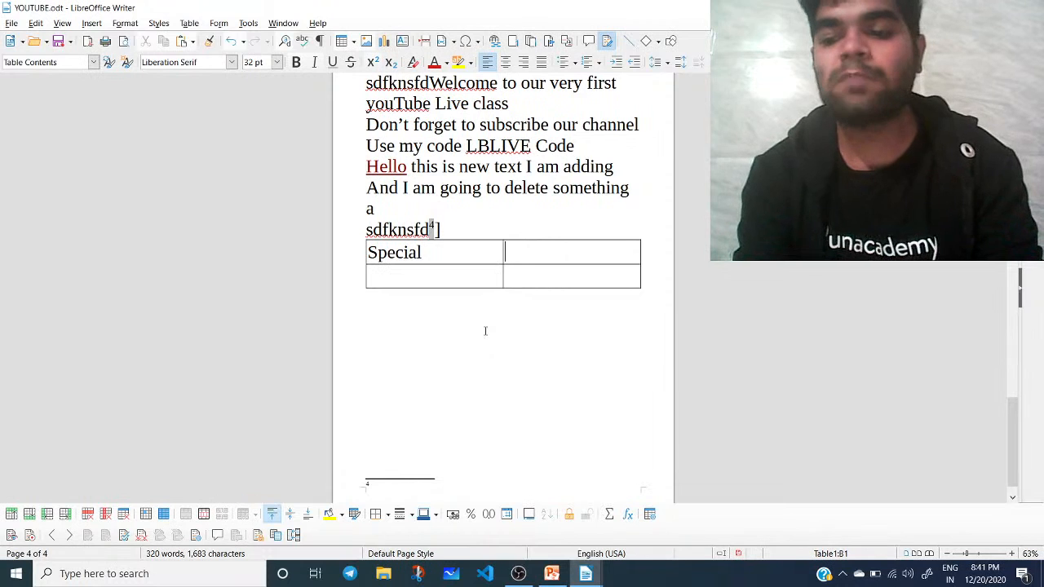
type("2 pm")
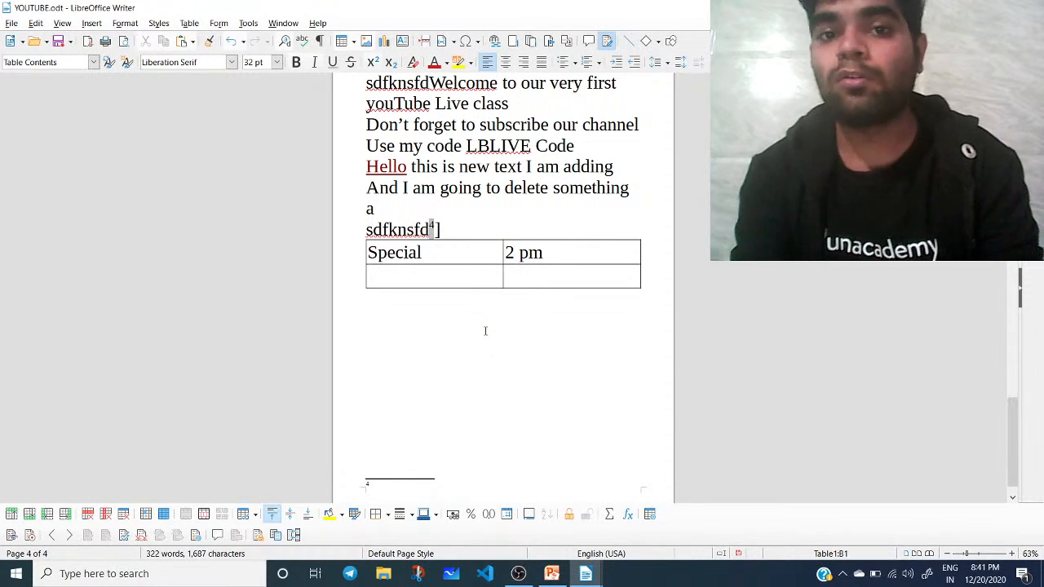
key("Tab")
type("Plus")
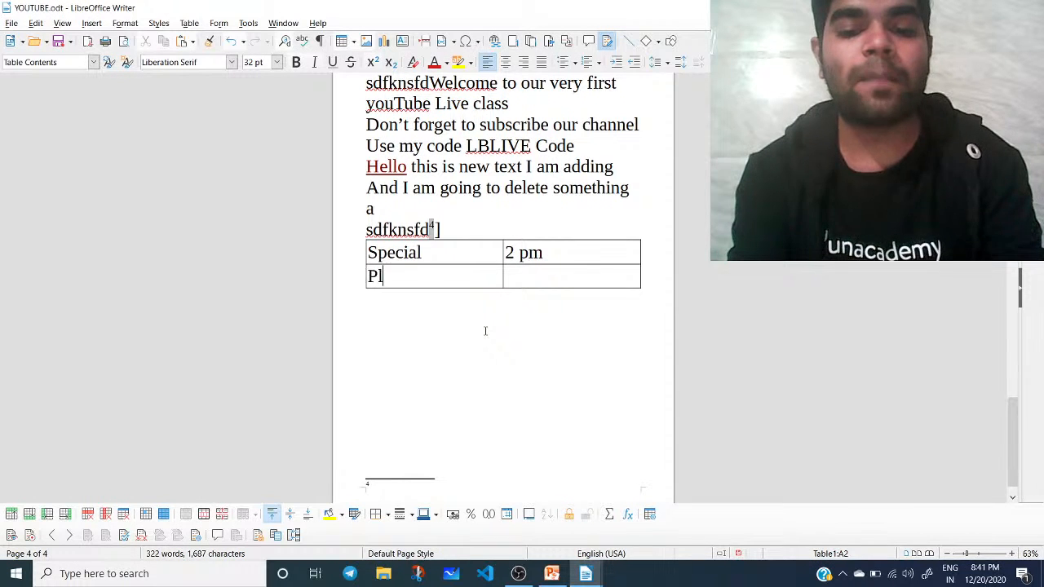
key("Tab")
type("8P")
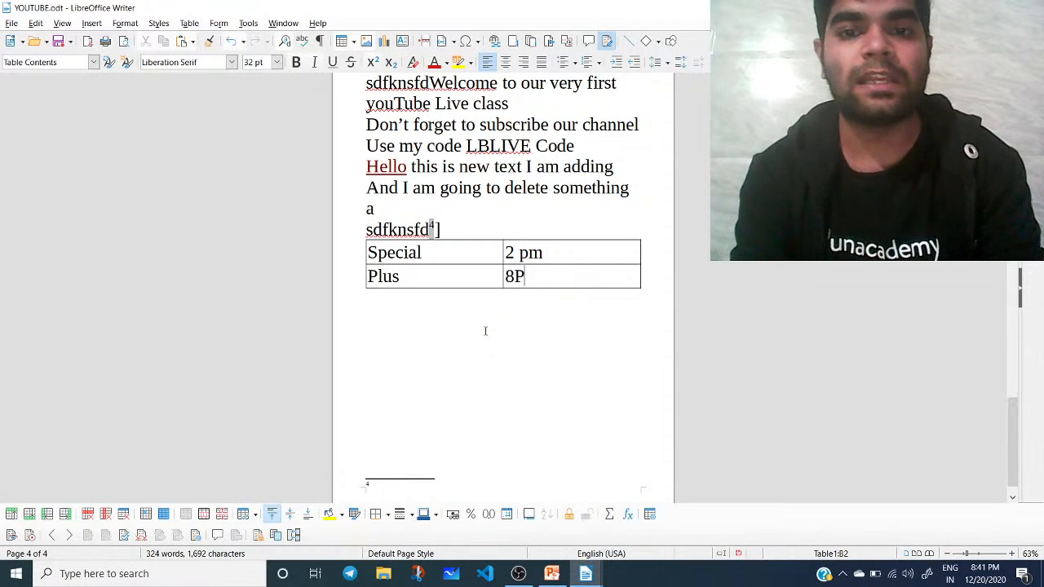
key("BackSpace")
type("pm")
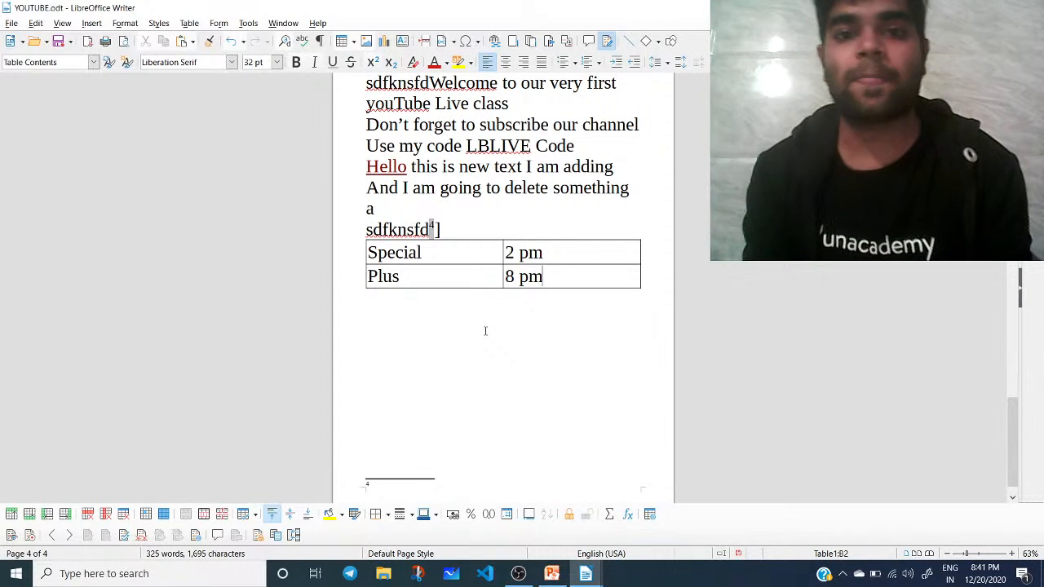
Make the table's time column bold and its "Special" and "Plus" column italic
key("shift+Up")
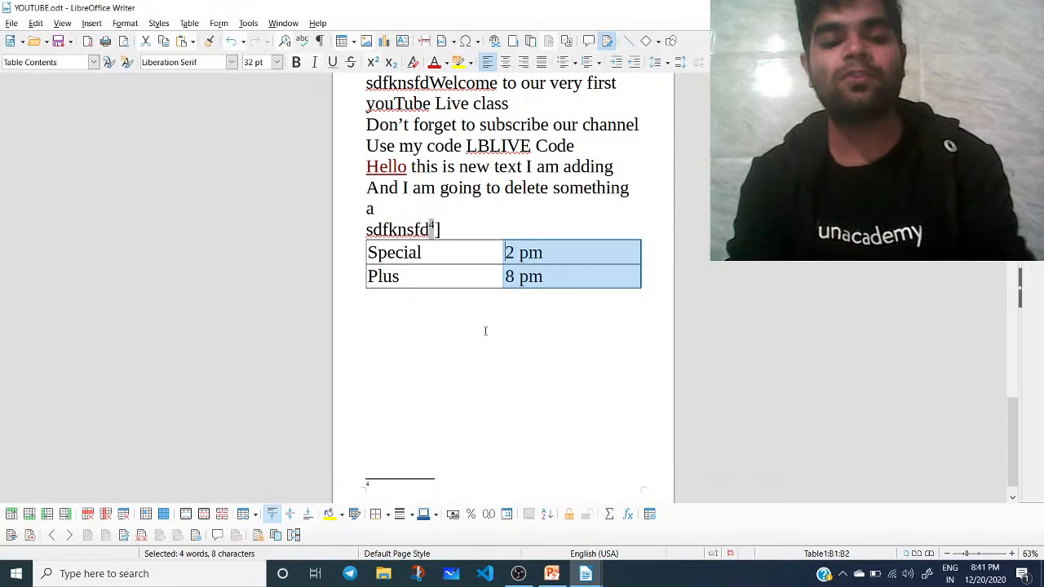
key("ctrl+b")
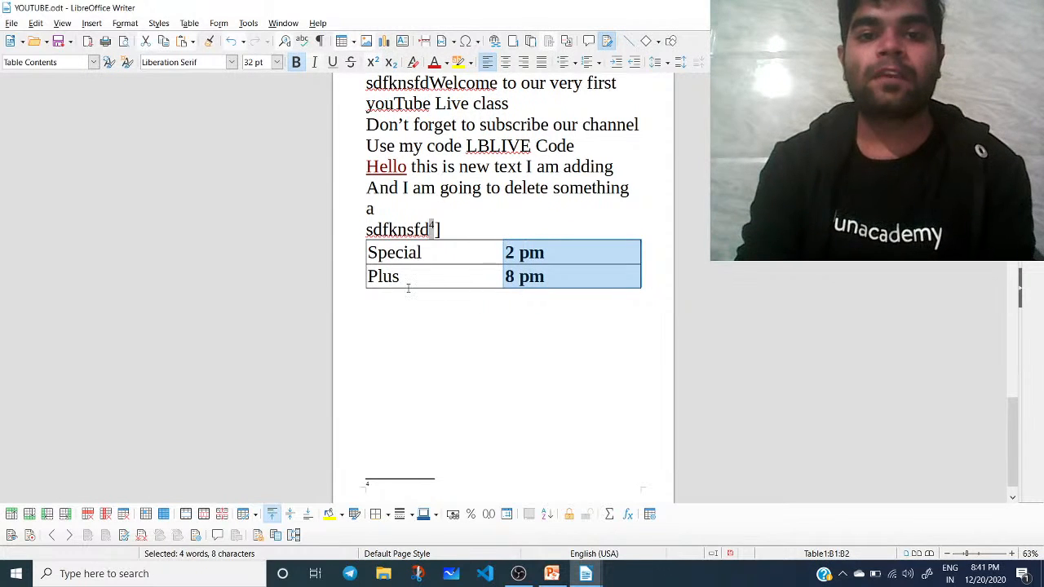
left_click_drag(395, 277, 377, 258)
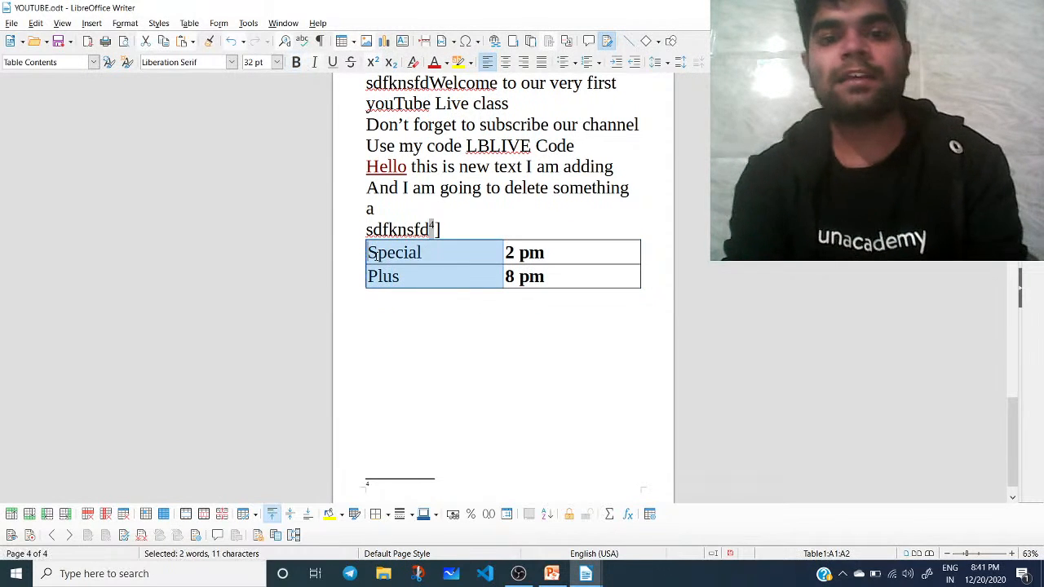
key("ctrl+i")
left_click(424, 347)
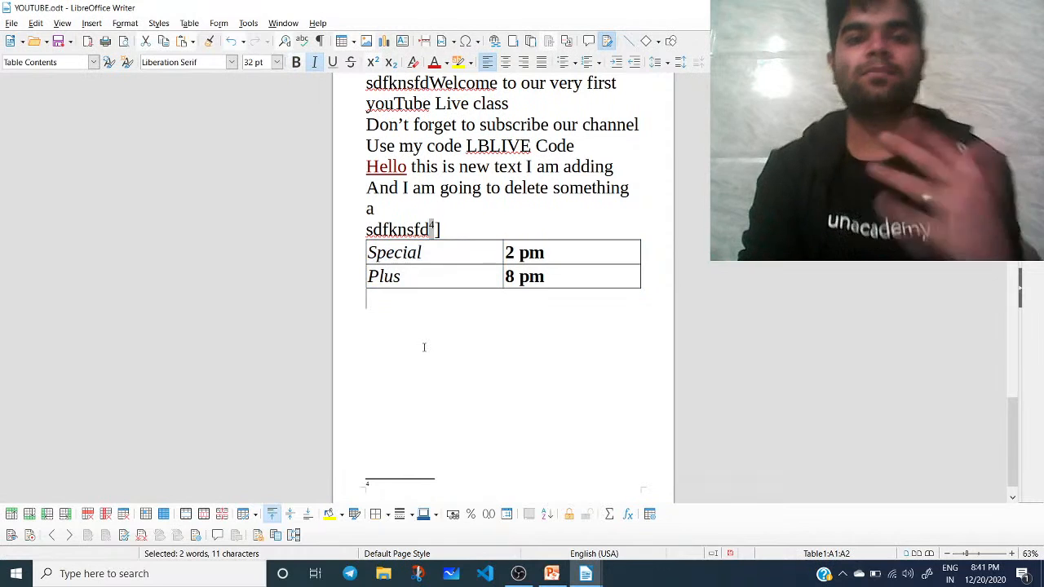
Add blank lines above the table and centre the text in all four cells
left_click(463, 239)
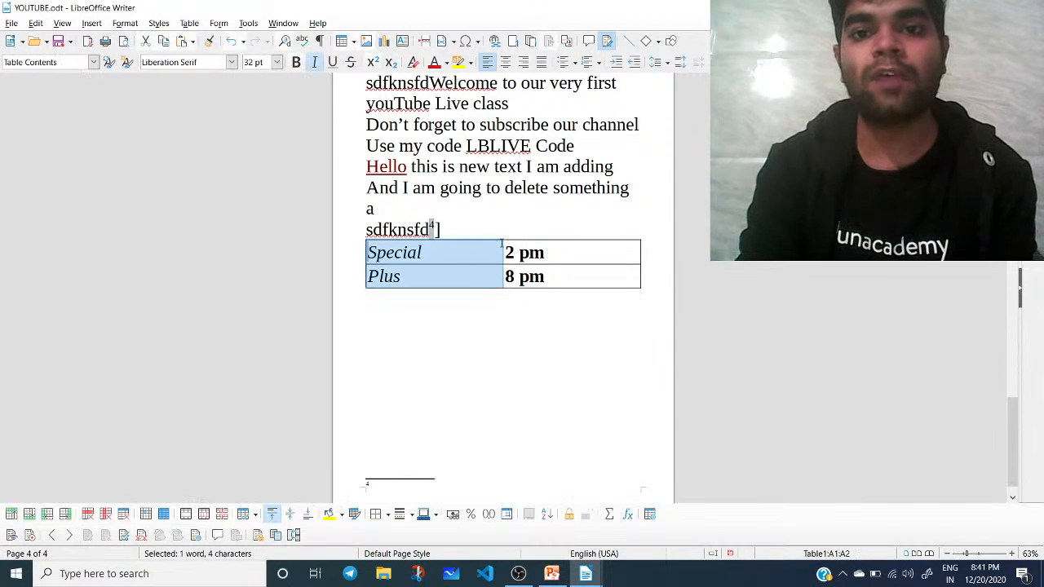
left_click(490, 231)
key("Return")
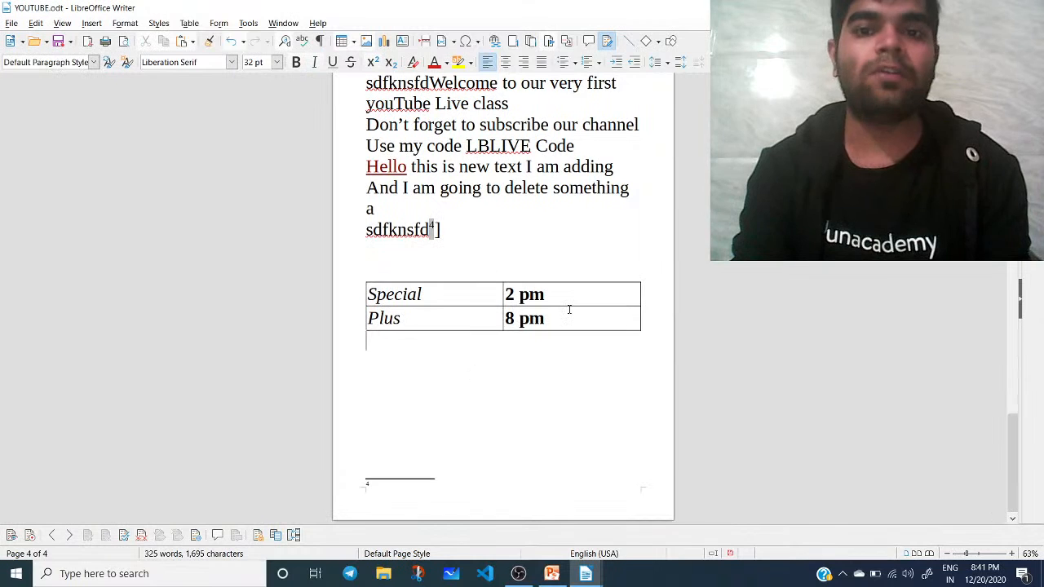
left_click_drag(569, 309, 419, 284)
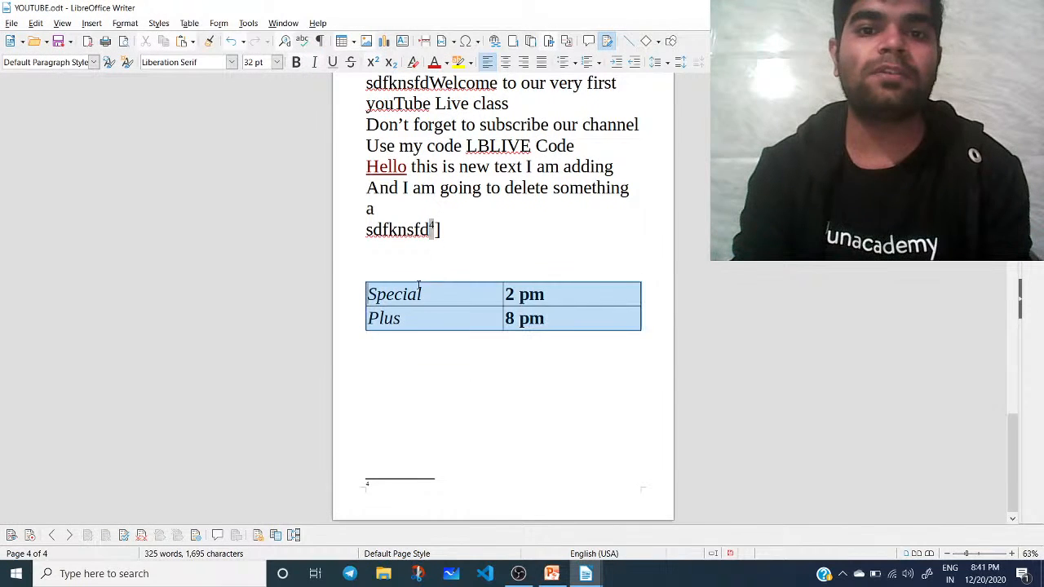
left_click(512, 66)
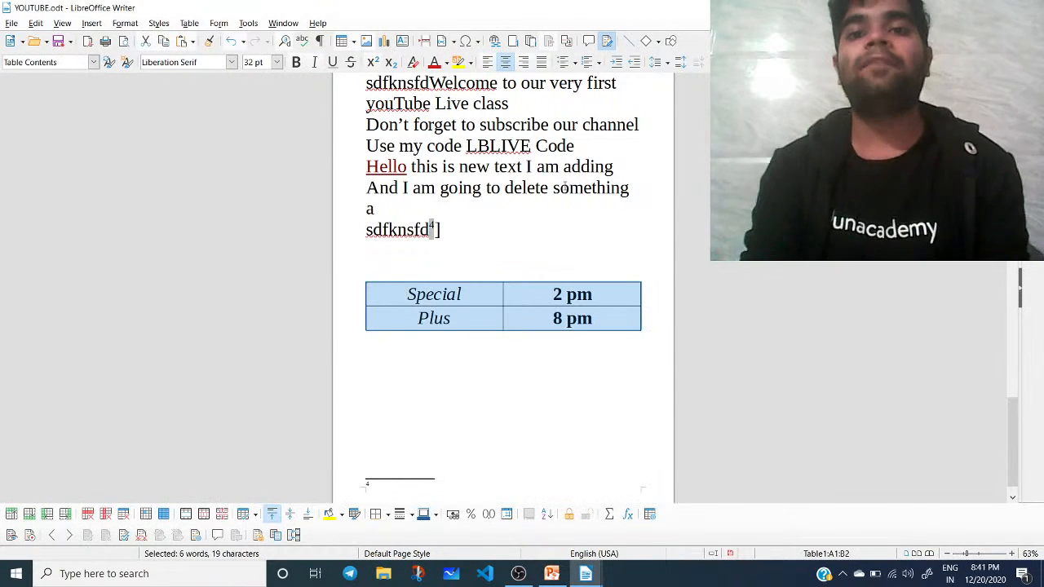
Set all borders of the two-by-two table to a red double line
right_click(479, 318)
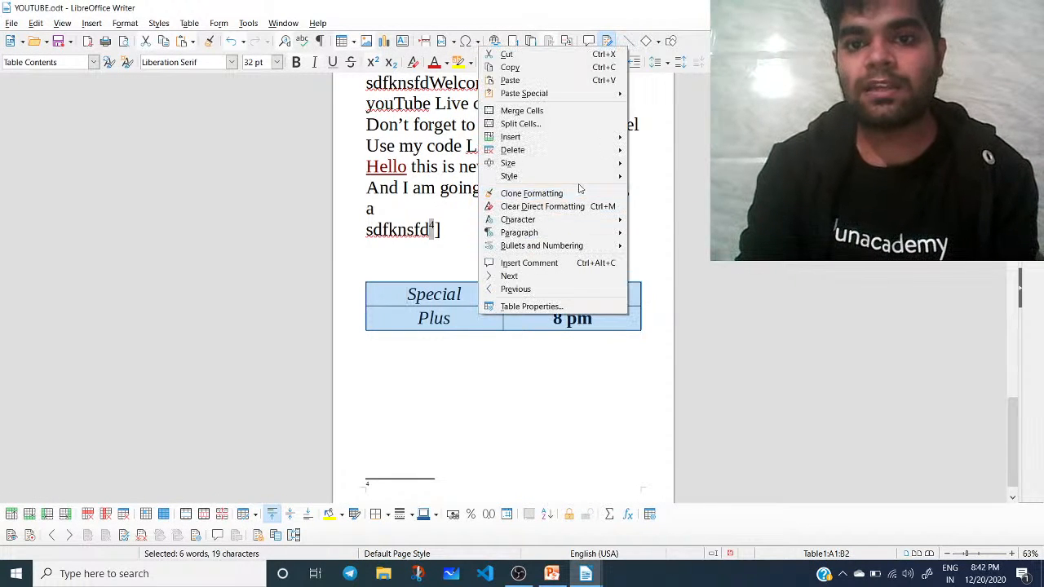
left_click(554, 307)
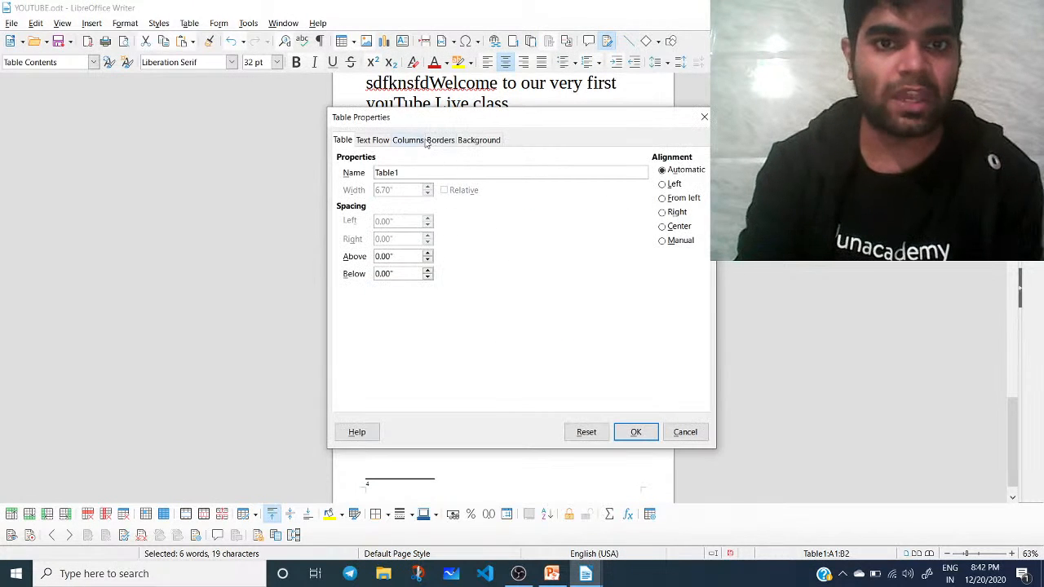
left_click(438, 140)
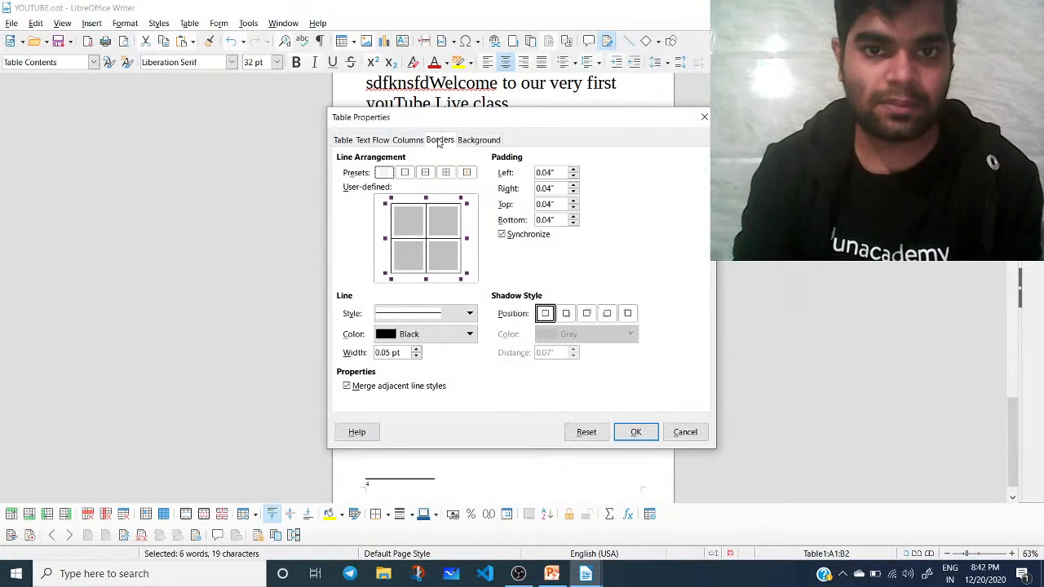
left_click(430, 335)
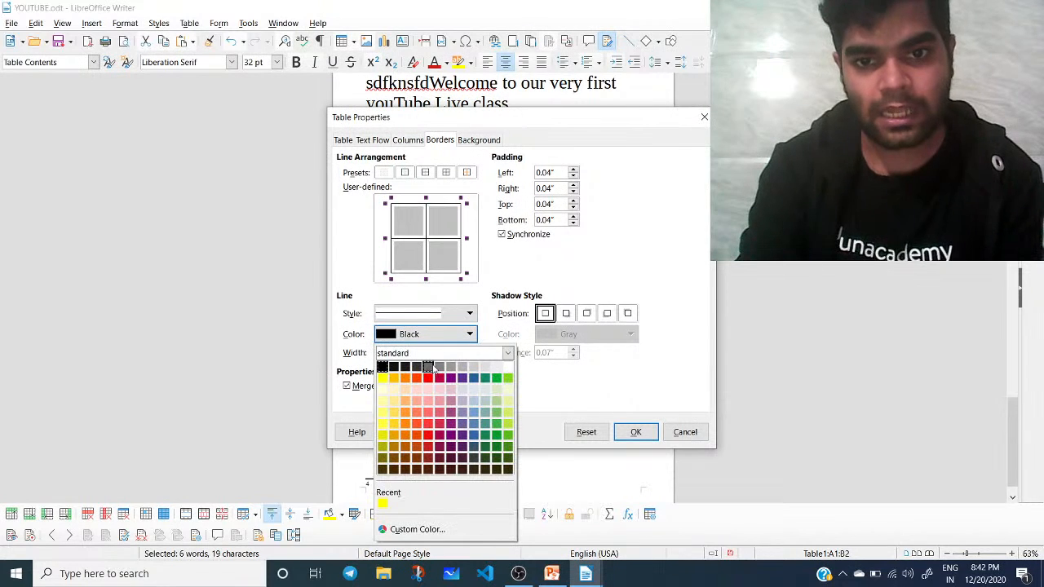
left_click(428, 378)
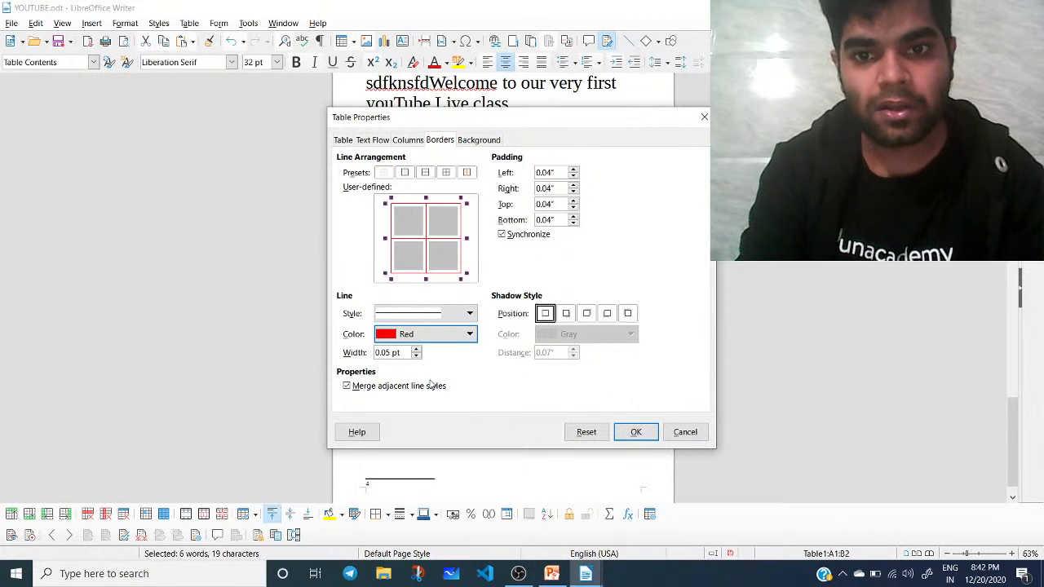
left_click(403, 311)
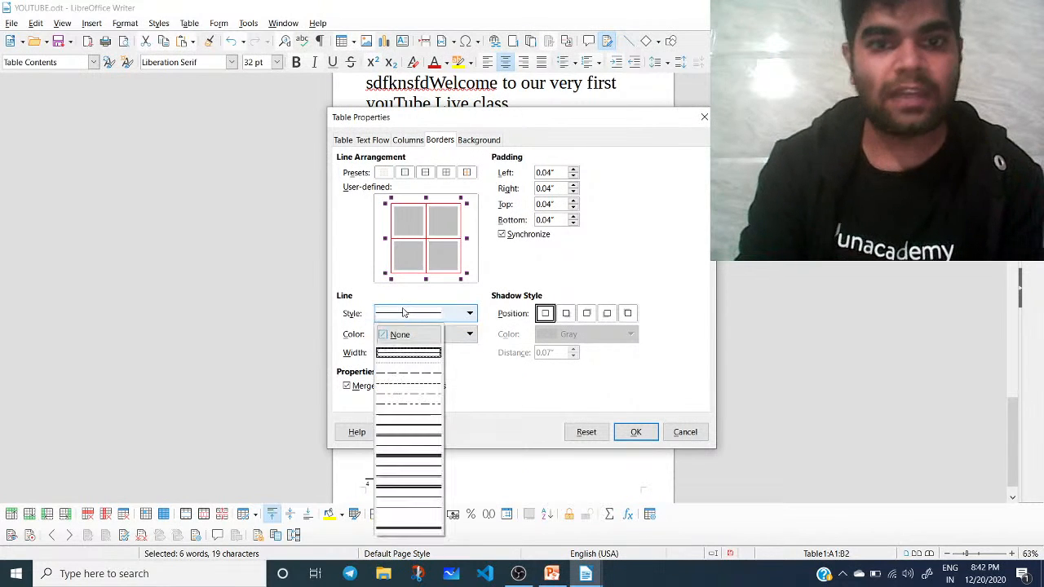
left_click(408, 432)
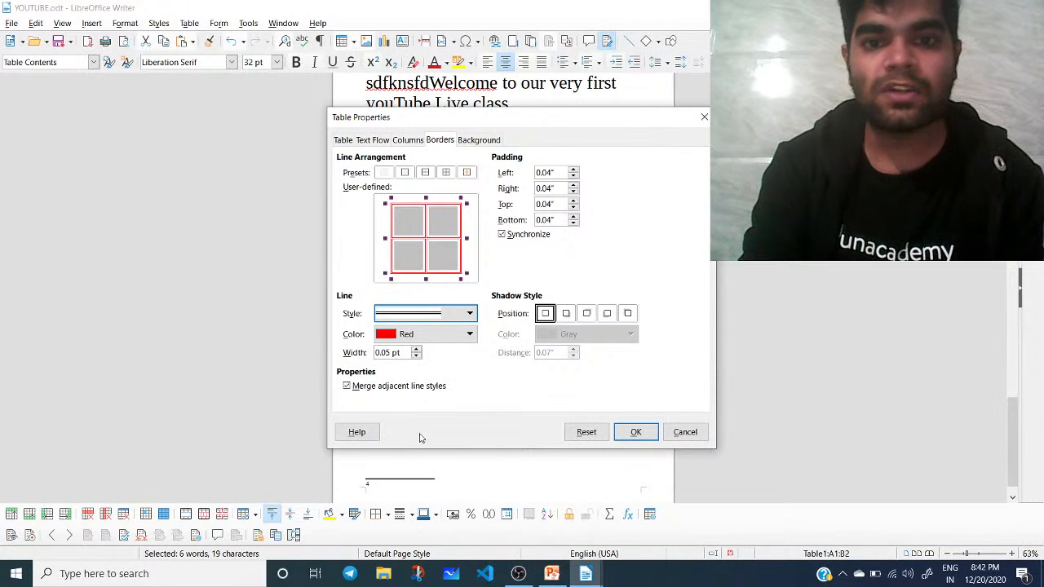
left_click(632, 431)
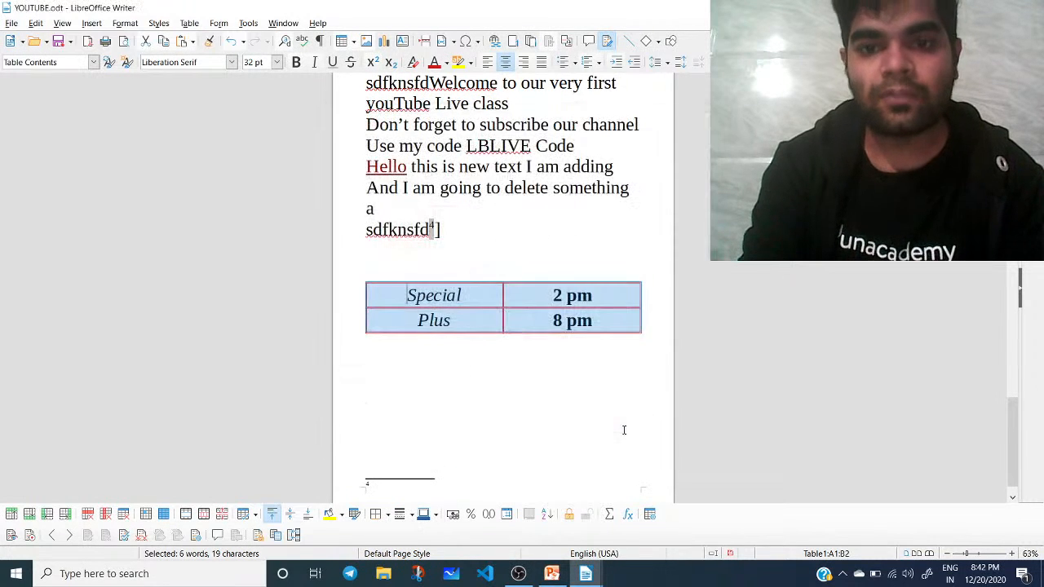
left_click(496, 401)
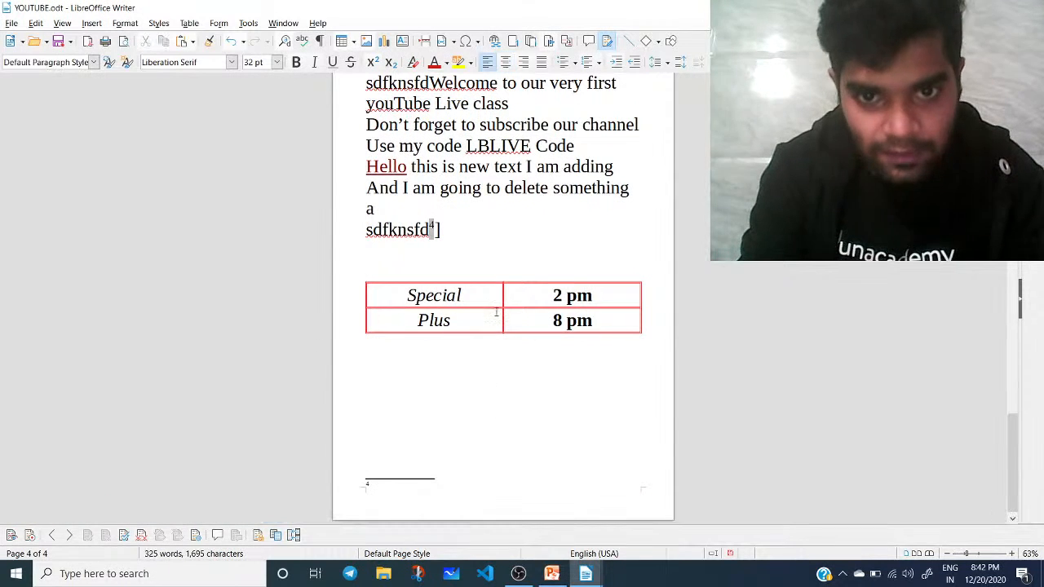
left_click_drag(589, 345, 403, 304)
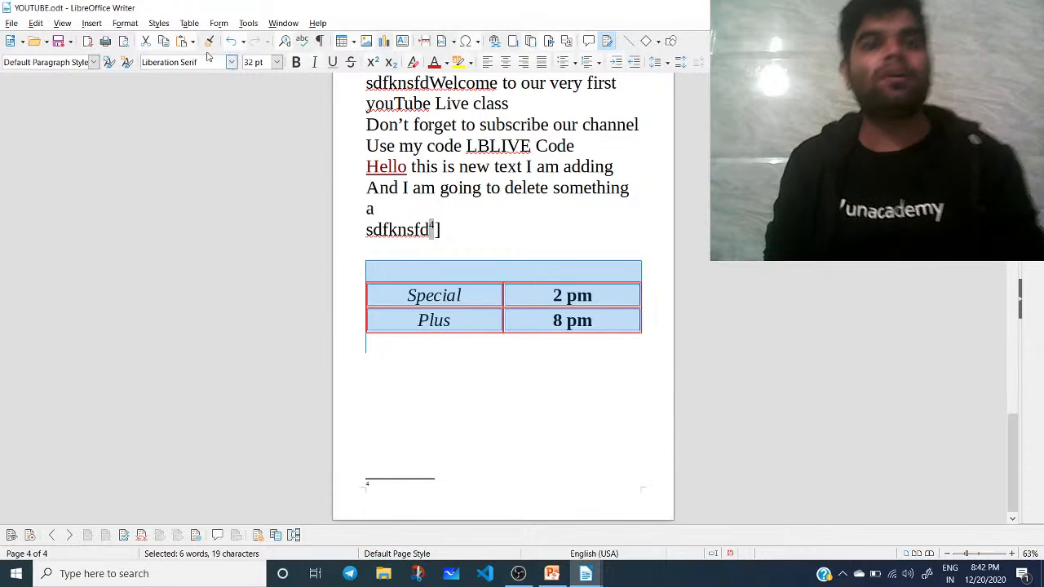
left_click(11, 24)
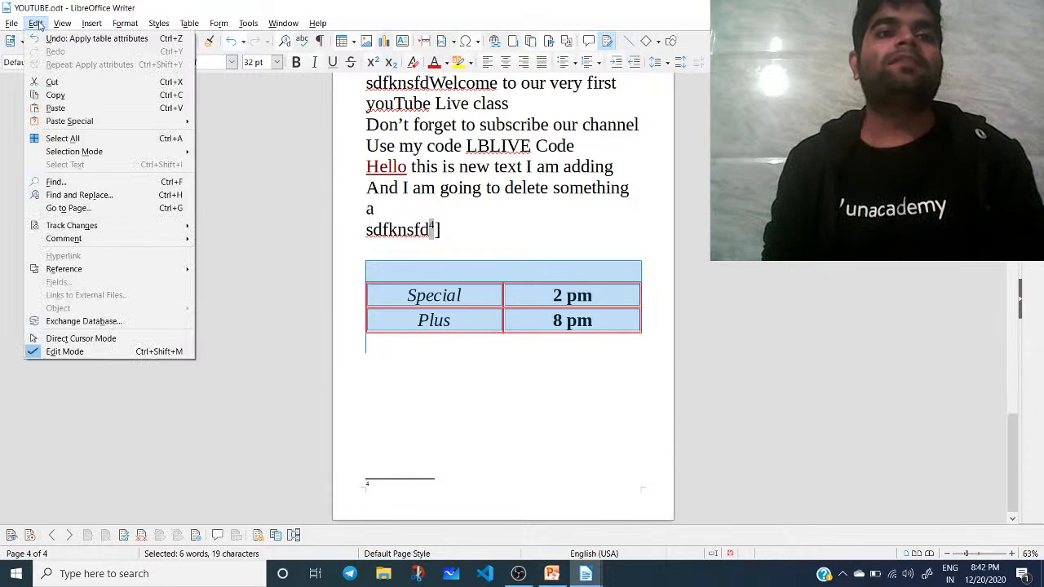
mouse_move(95, 22)
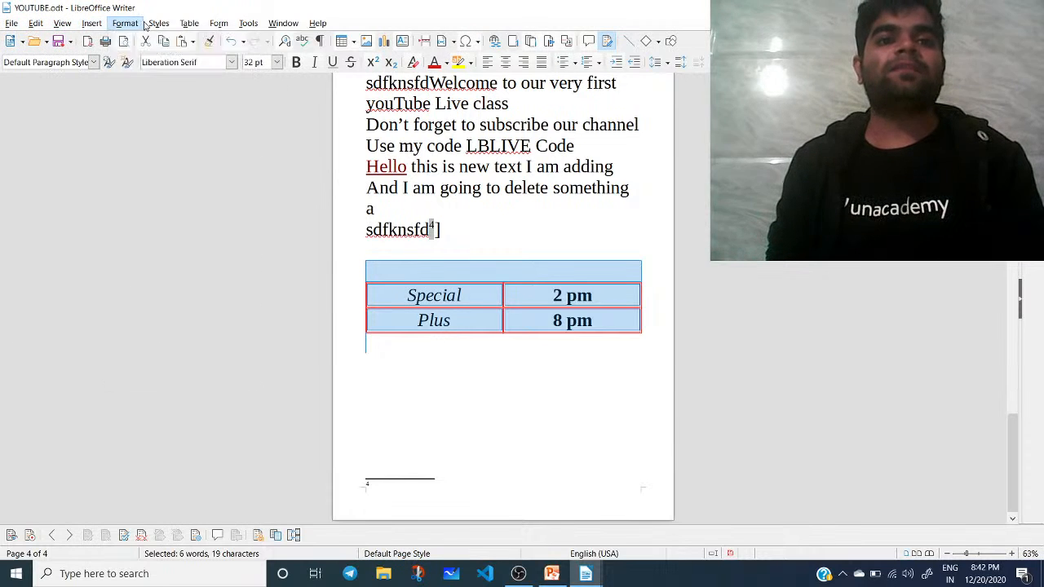
mouse_move(199, 24)
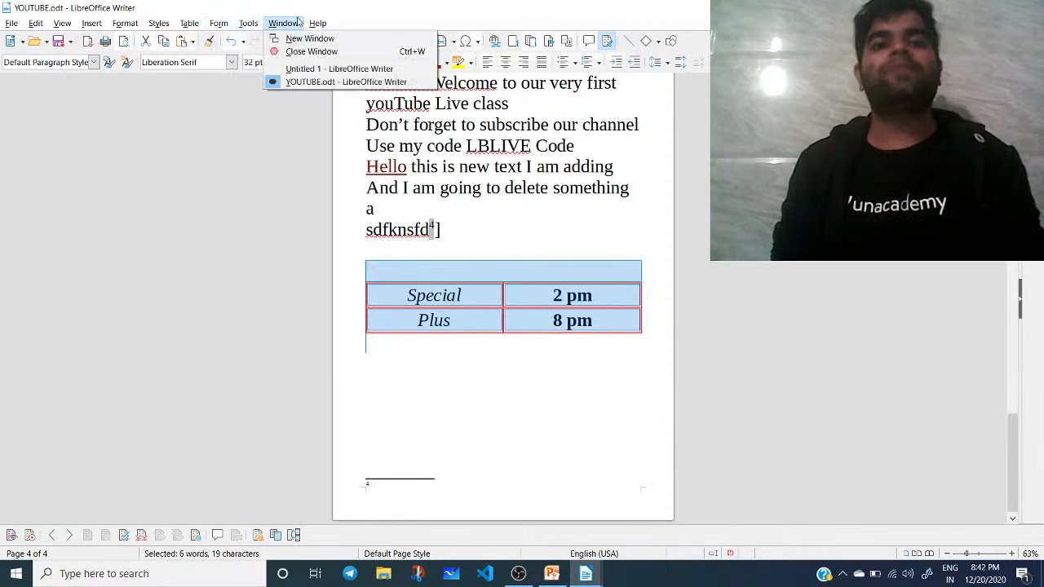
mouse_move(318, 24)
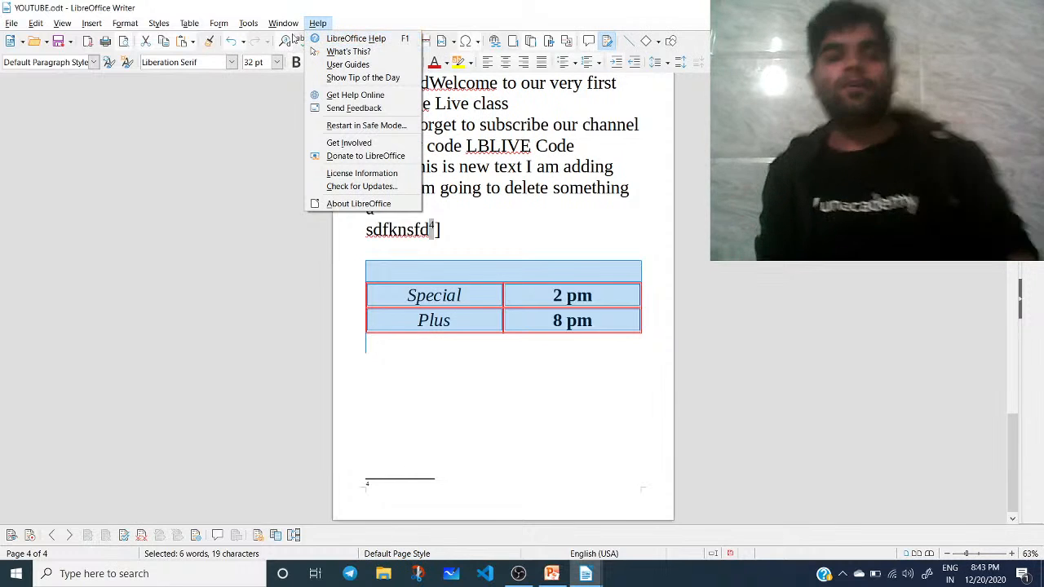
Examine the file types offered when saving the document under another format, and leave without saving
mouse_move(12, 24)
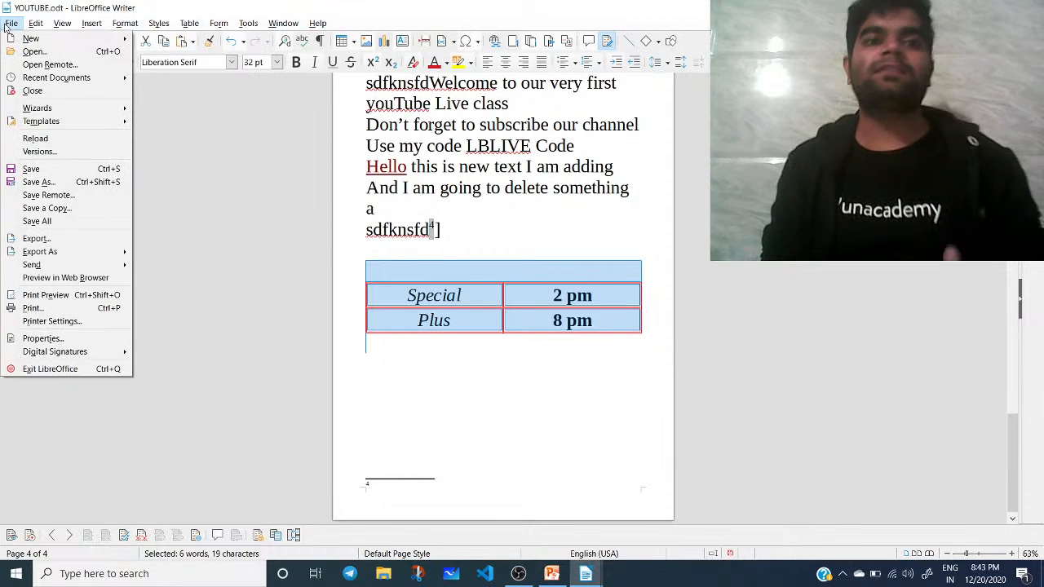
mouse_move(79, 256)
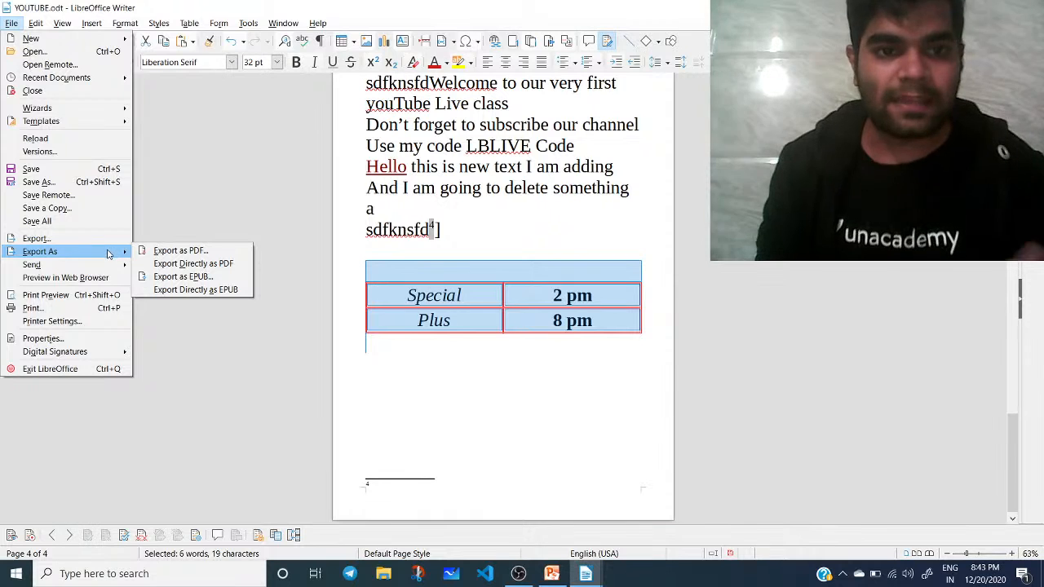
left_click(100, 184)
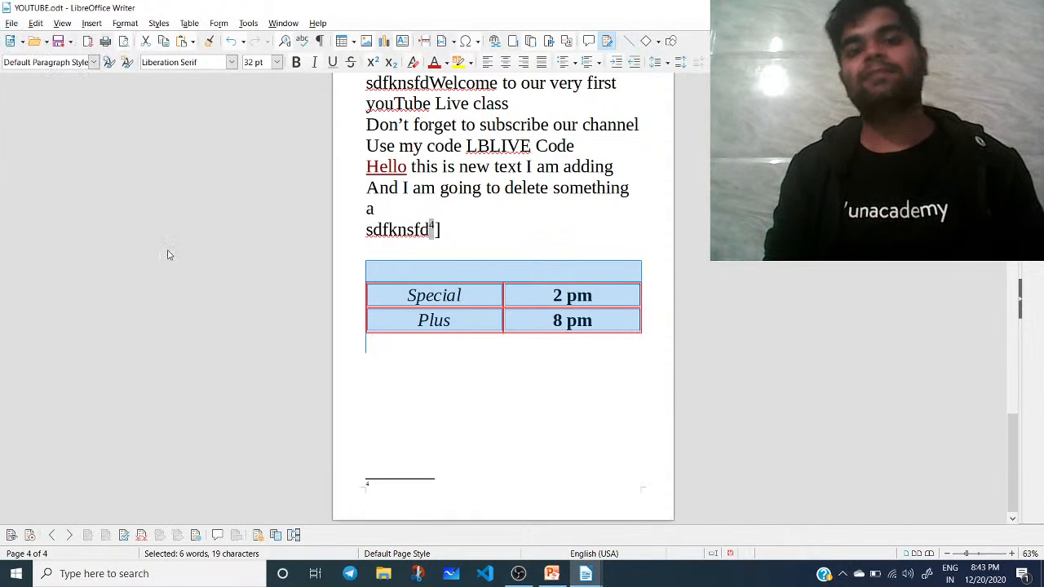
left_click(244, 286)
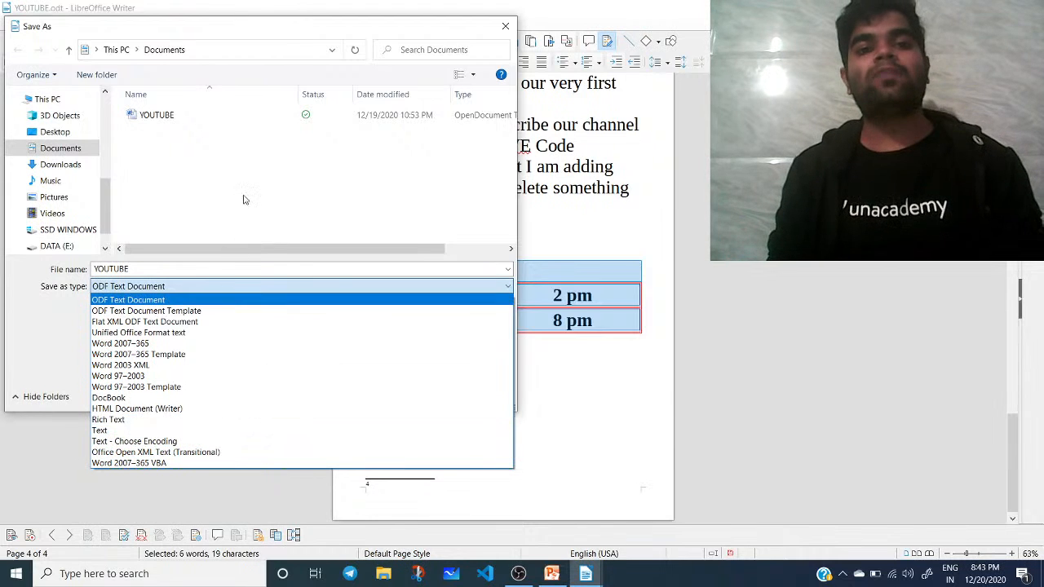
left_click(240, 233)
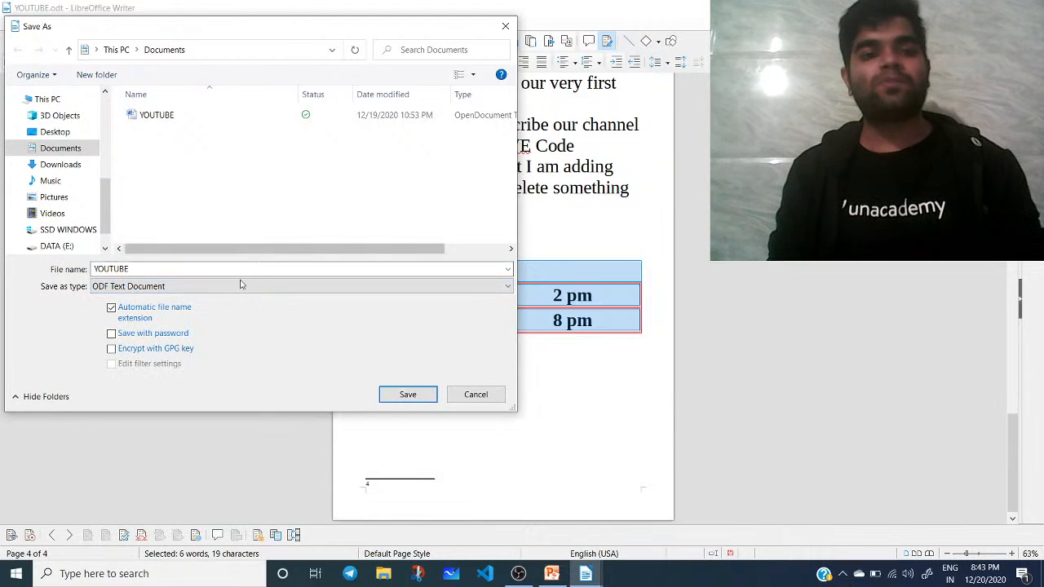
left_click(477, 394)
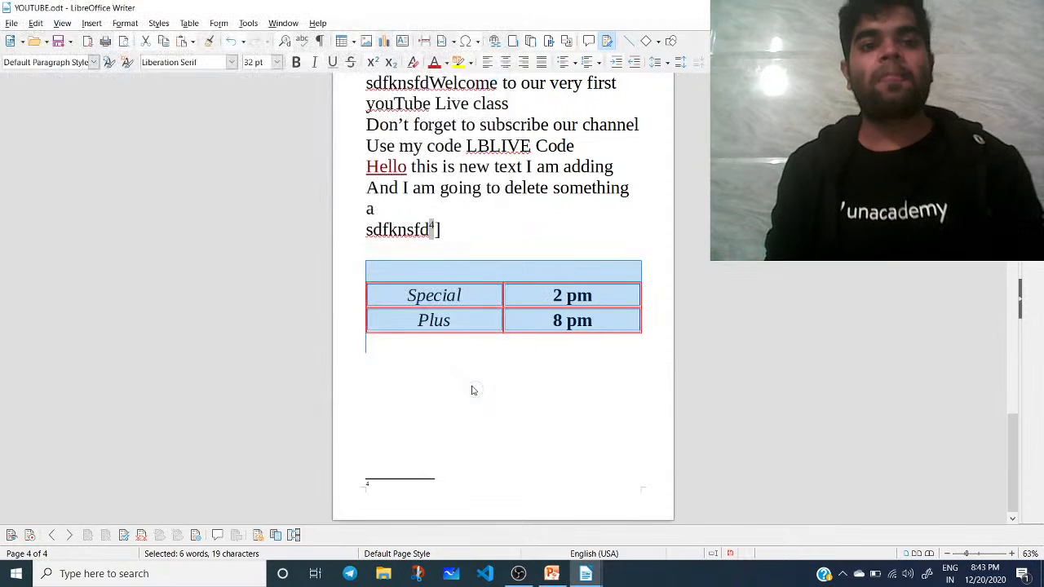
left_click(284, 25)
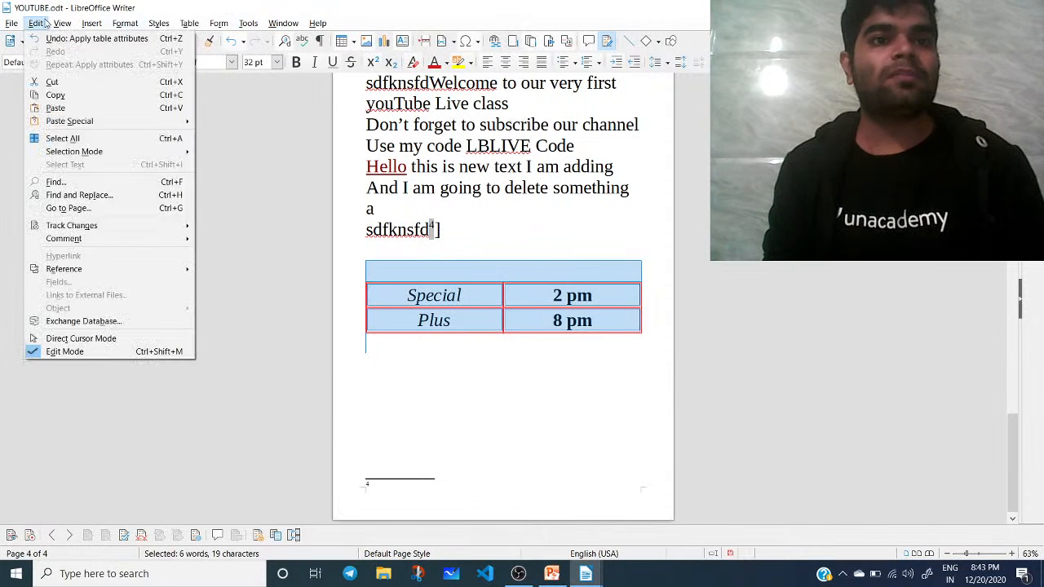
left_click(36, 23)
left_click(11, 23)
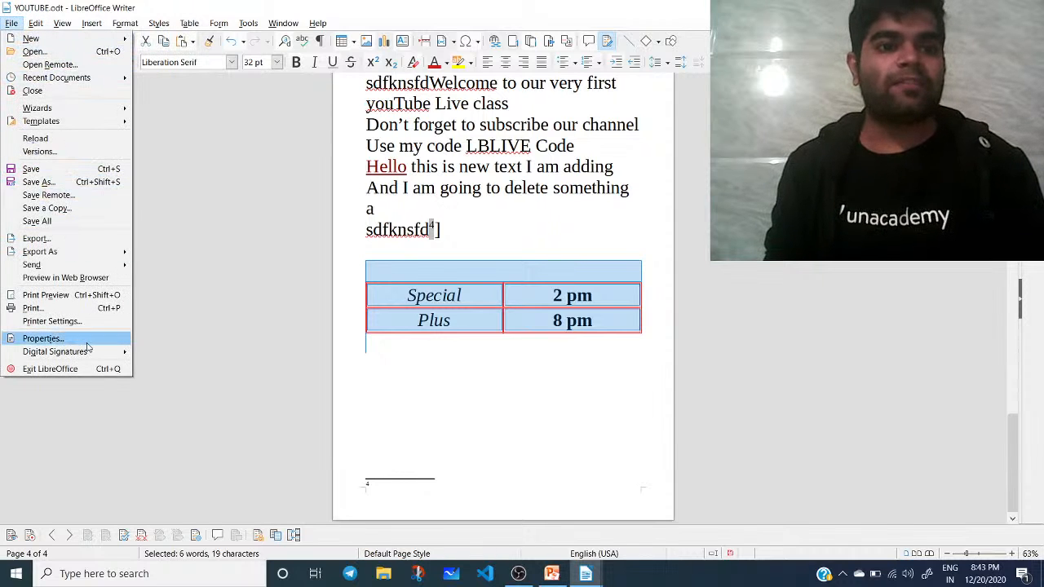
mouse_move(119, 23)
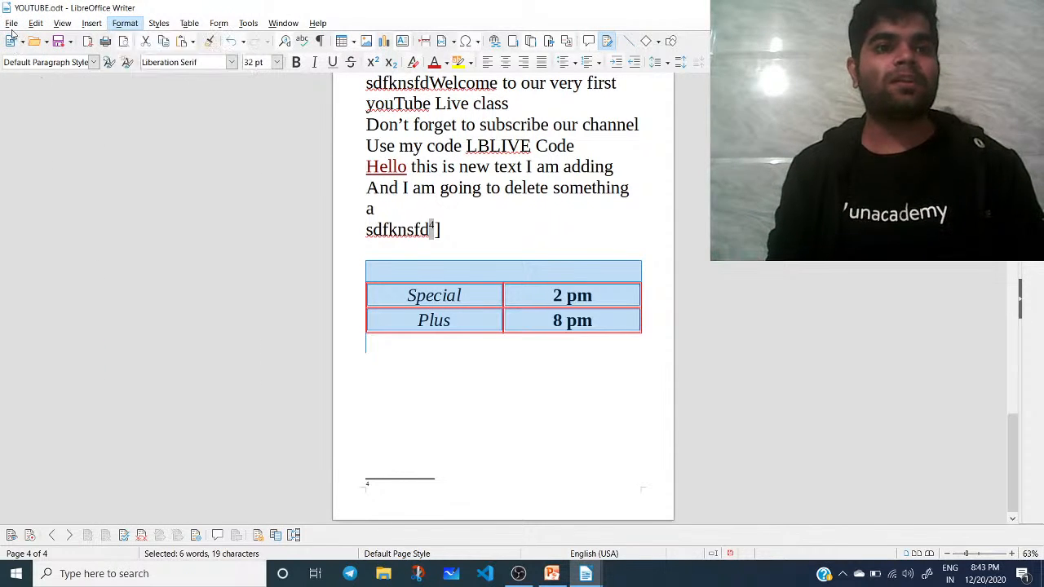
mouse_move(13, 26)
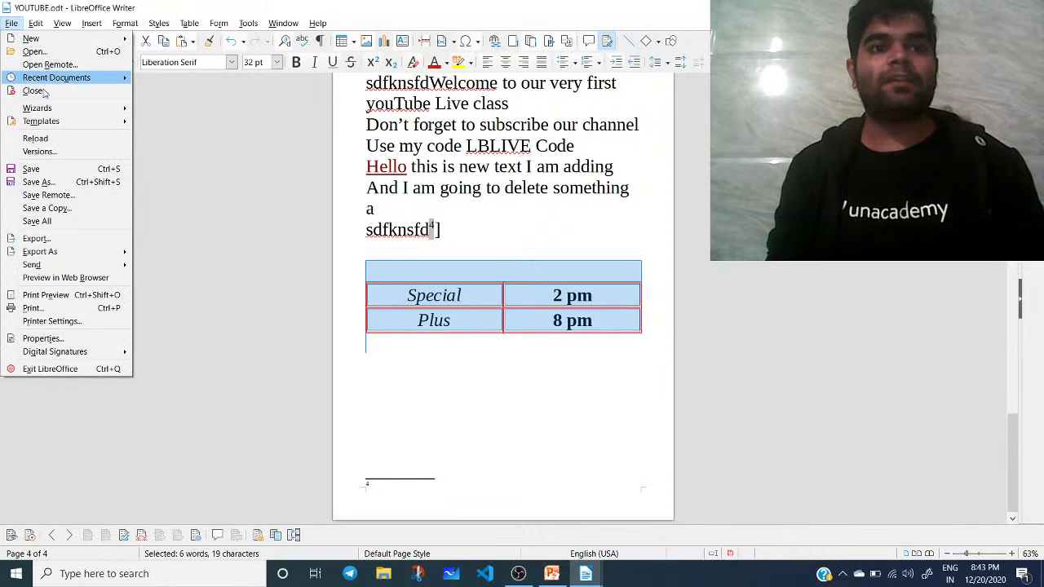
mouse_move(51, 111)
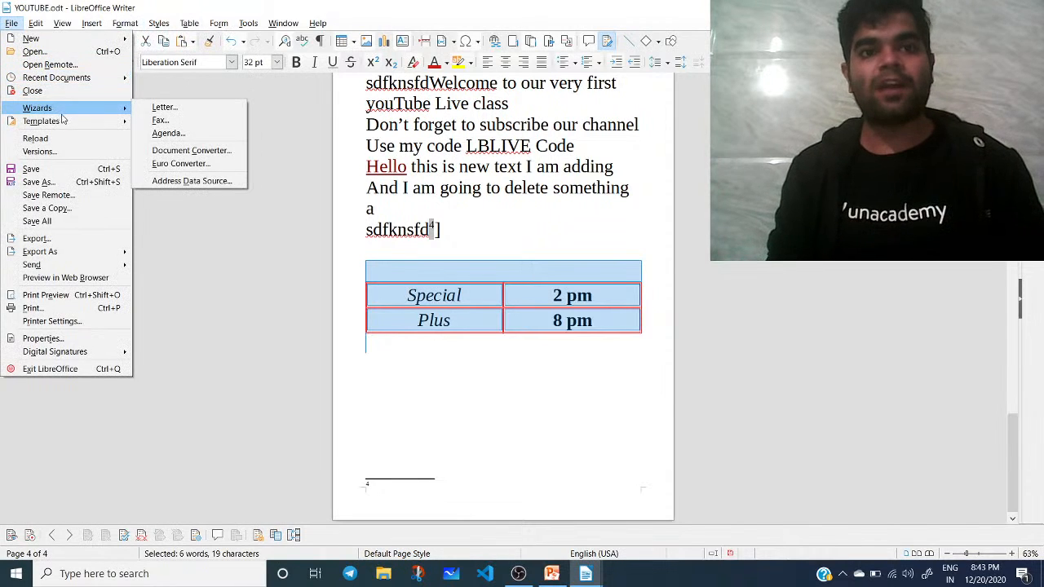
left_click(476, 253)
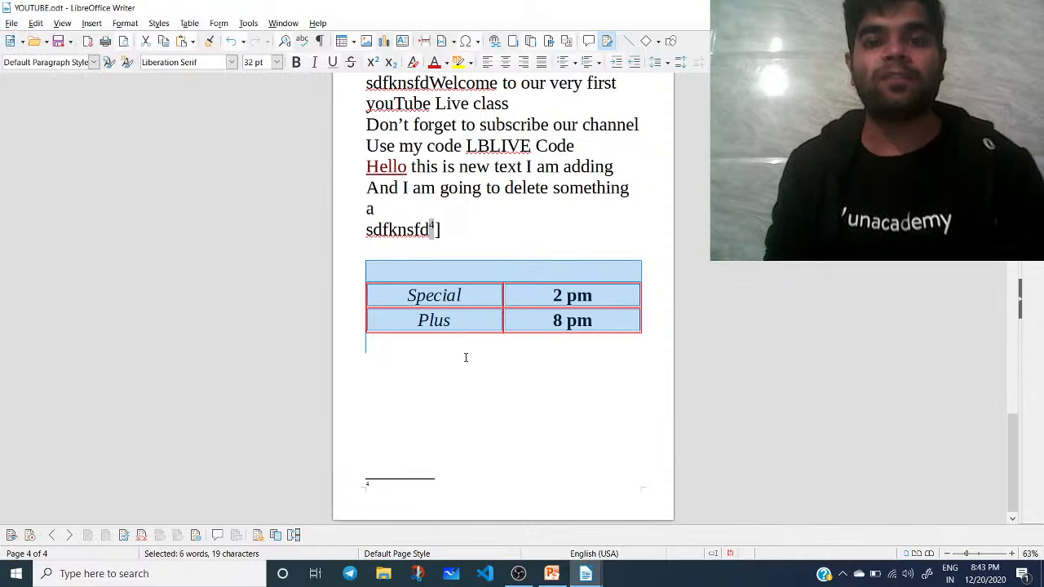
left_click(481, 405)
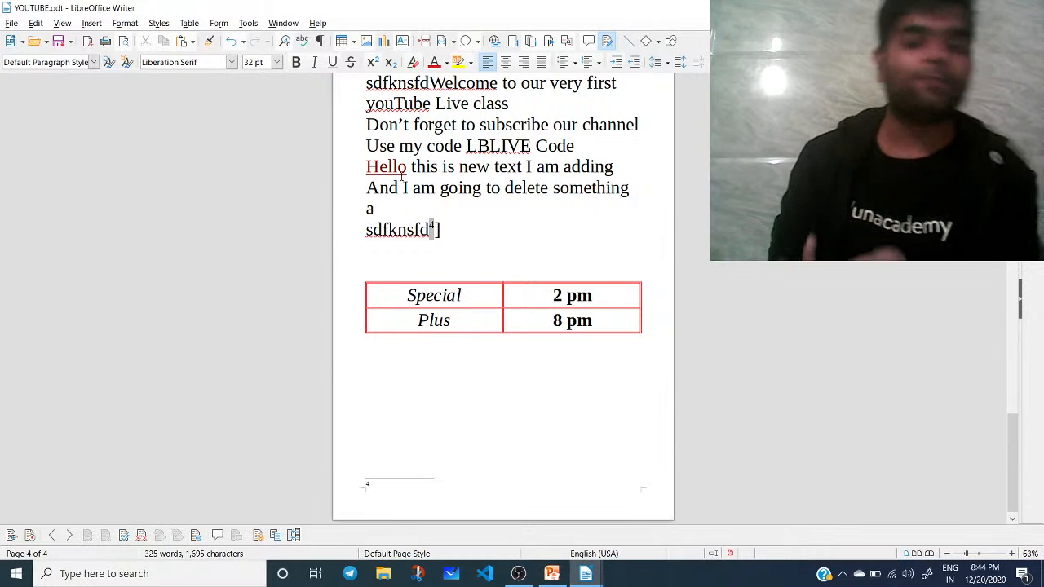
left_click(413, 212)
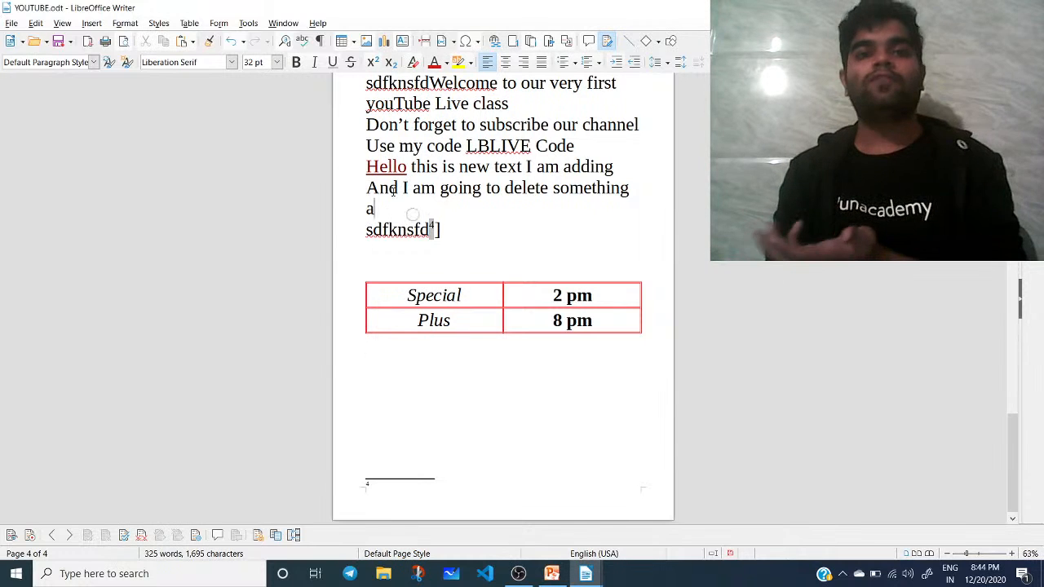
Start the Mail Merge Wizard with a new document of type Letter and open the address list selection
left_click(253, 25)
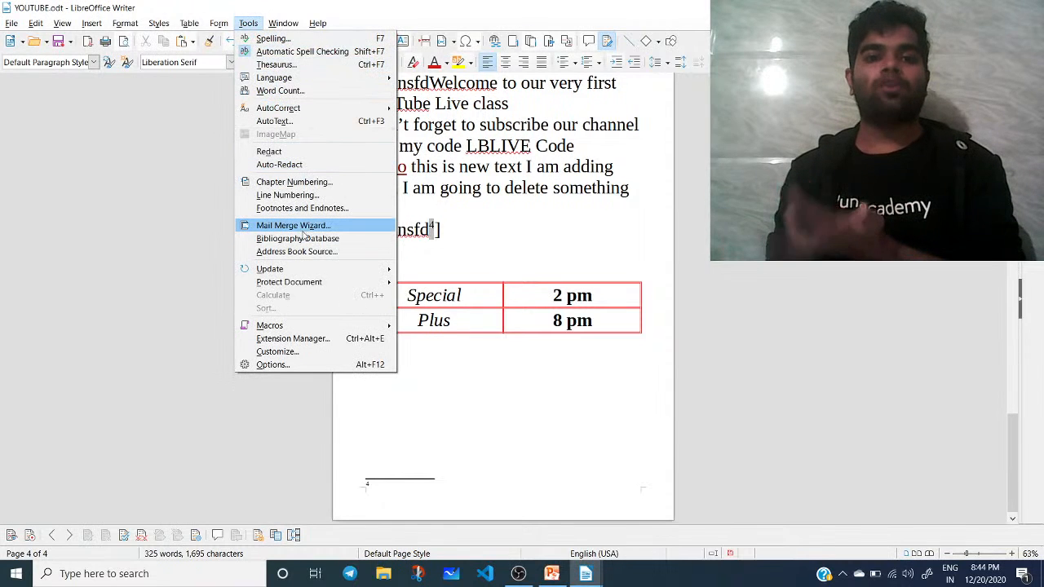
key("Escape")
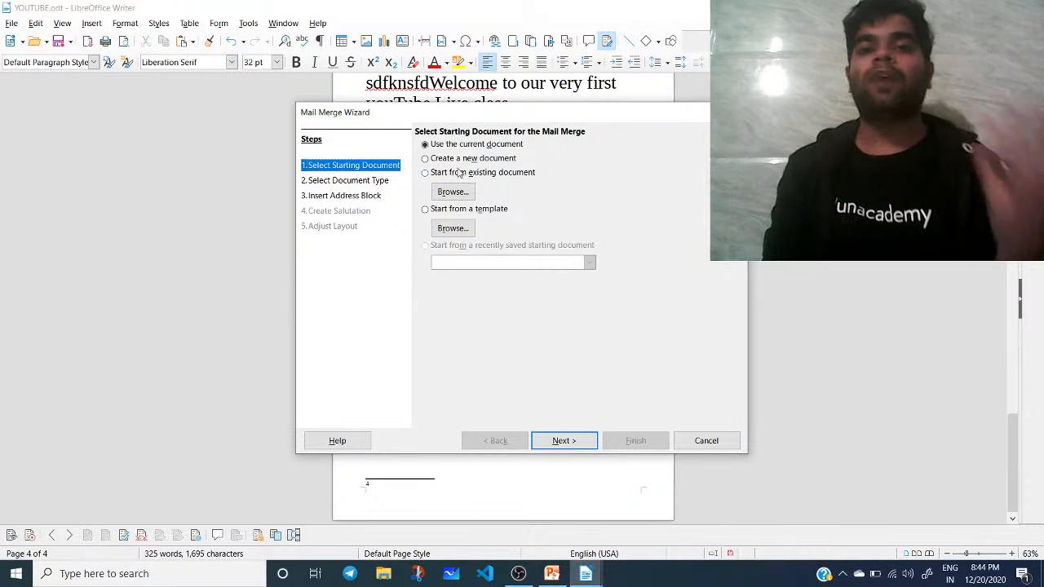
left_click(457, 160)
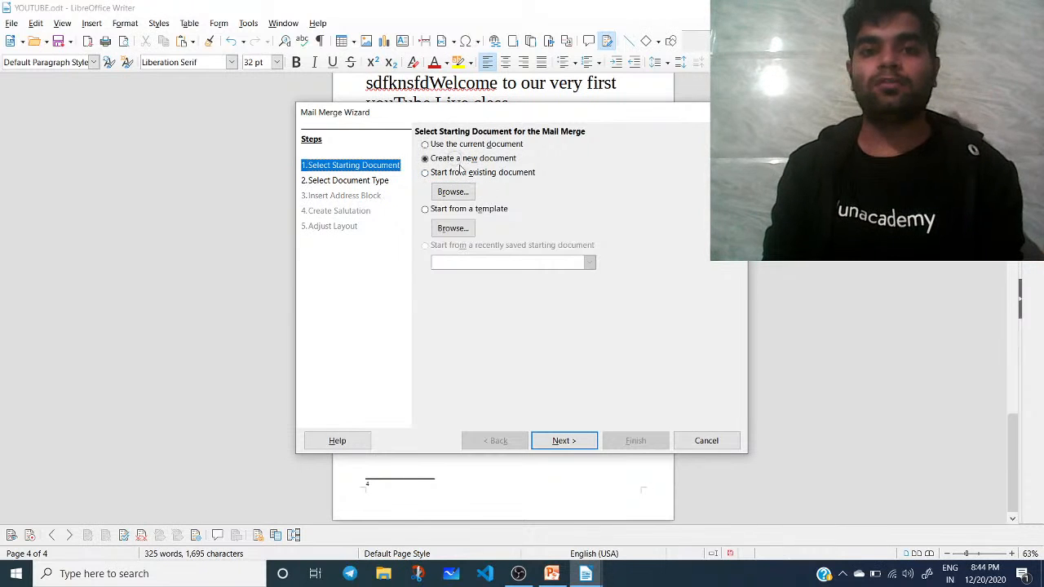
left_click(559, 441)
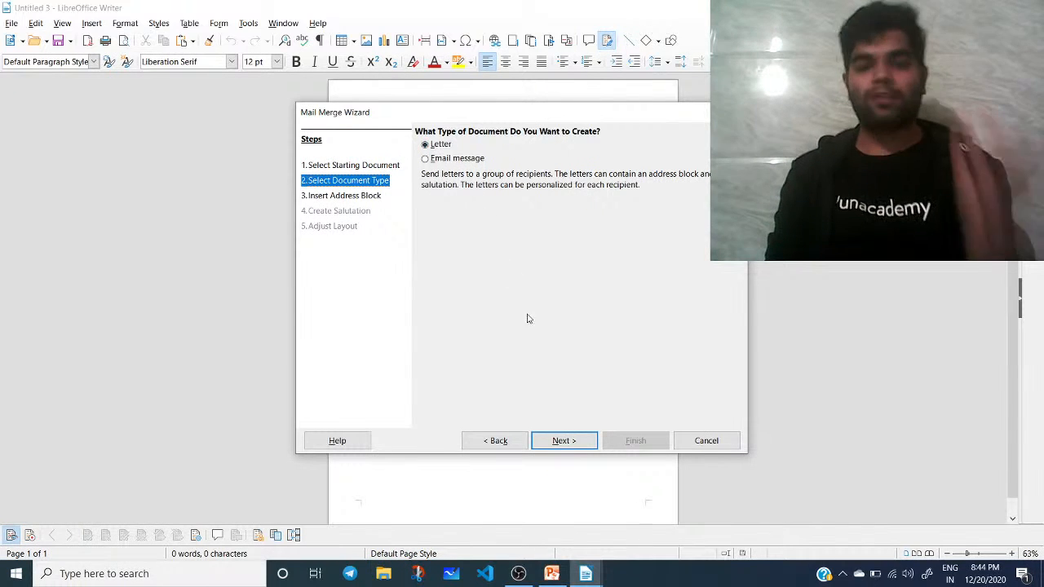
left_click(554, 445)
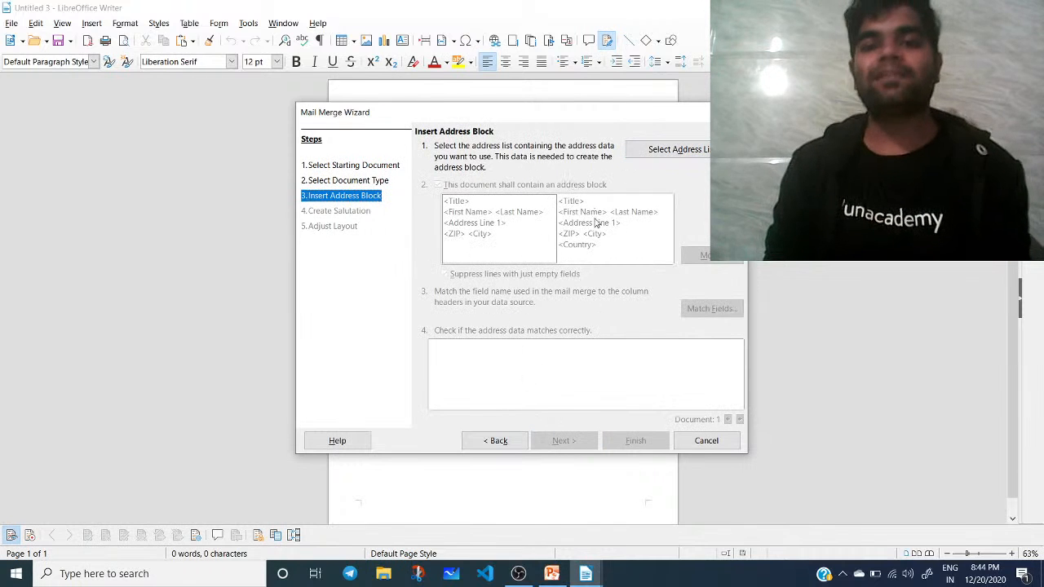
left_click(657, 150)
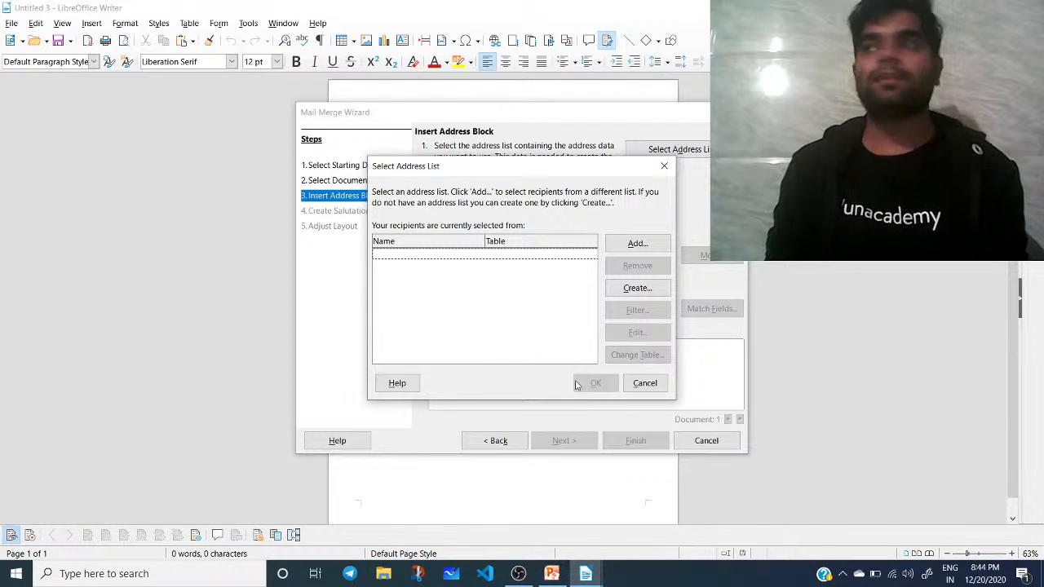
left_click(518, 573)
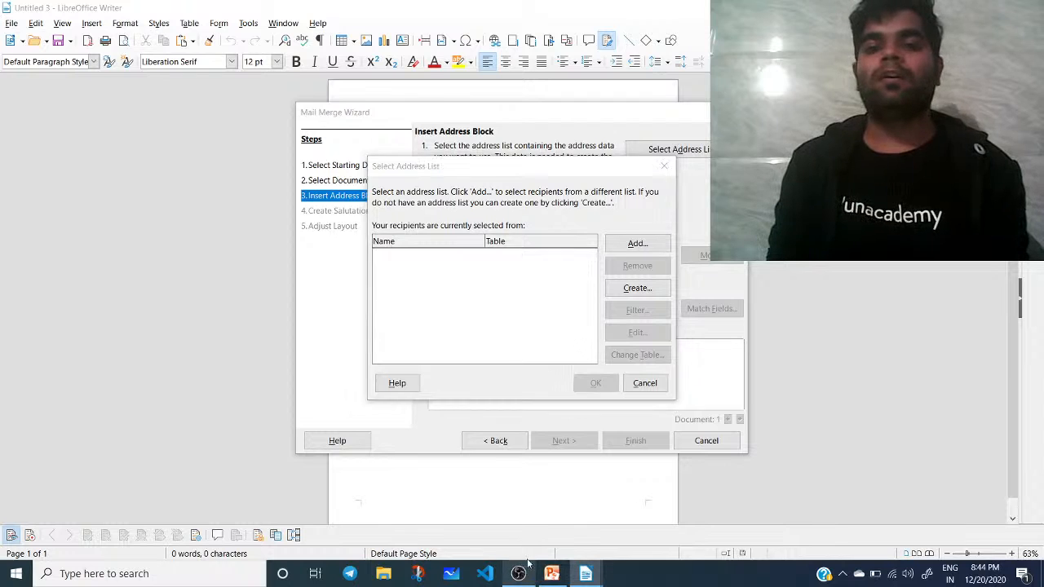
left_click(603, 432)
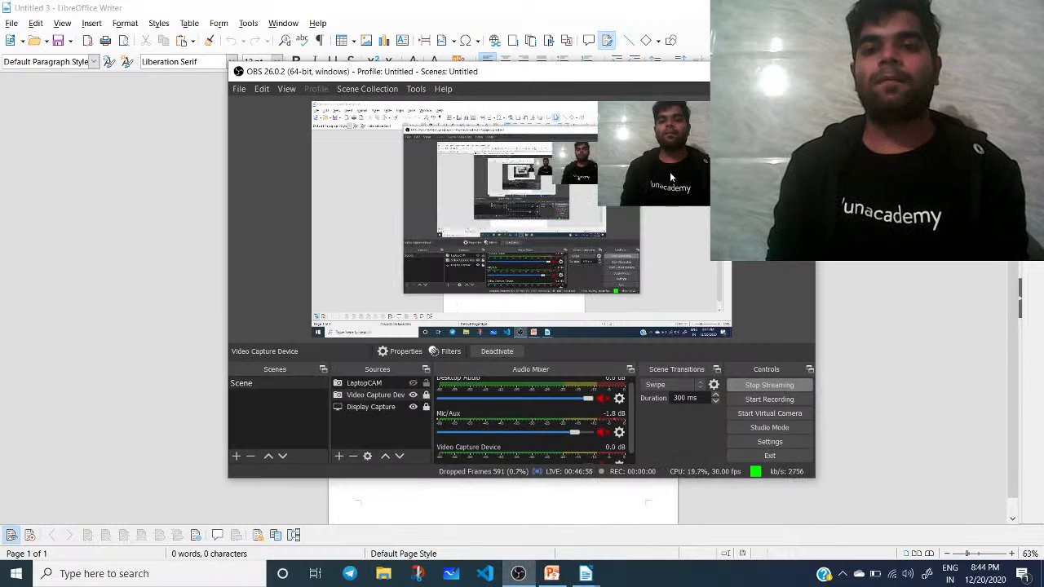
left_click(737, 72)
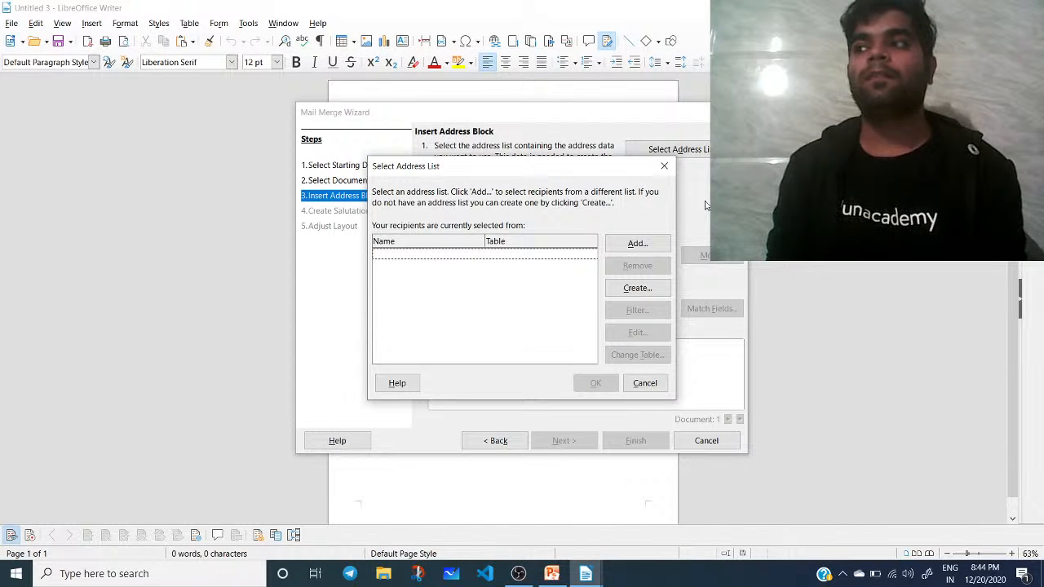
left_click(518, 573)
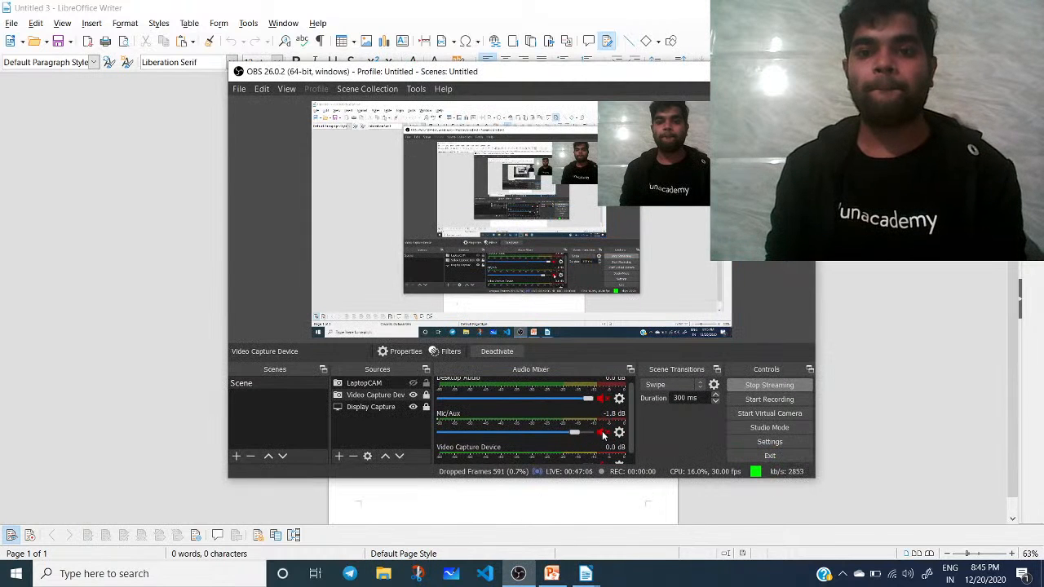
left_click(737, 71)
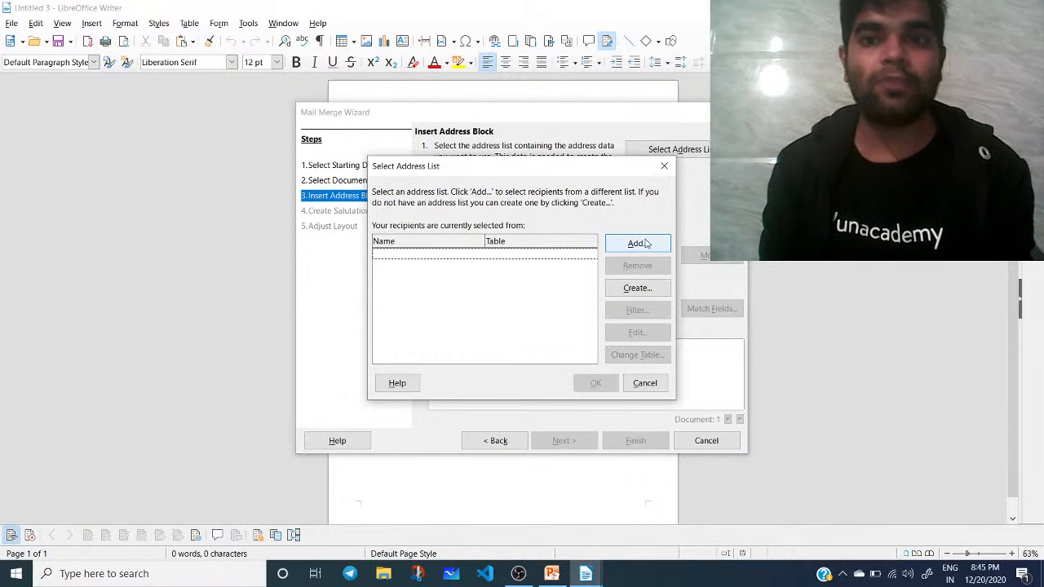
Add the List10 file from documentsfolder on the DATA (E:) drive to the available address lists
left_click(638, 243)
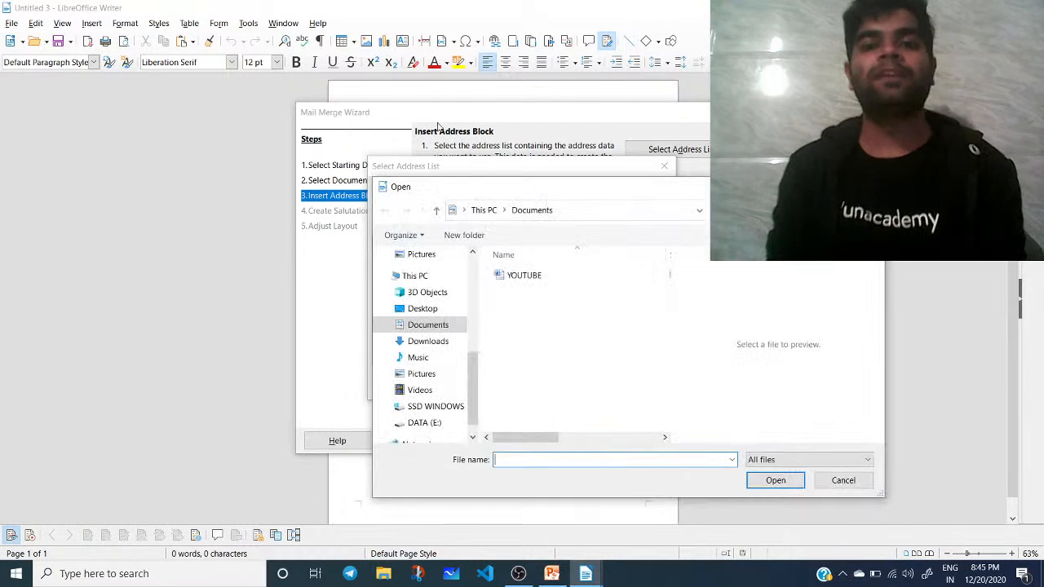
scroll(441, 391, "down", 1)
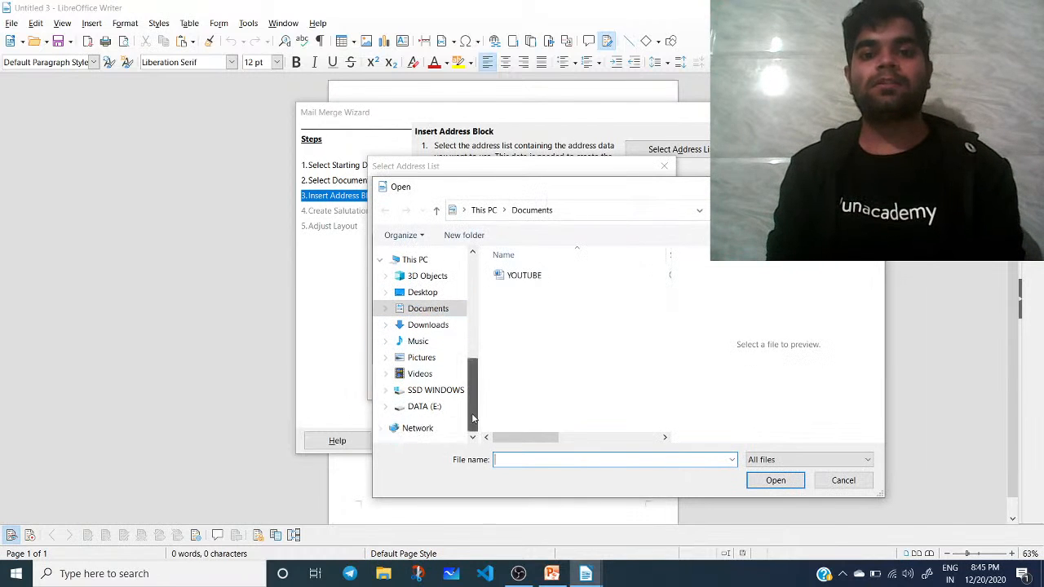
left_click(432, 406)
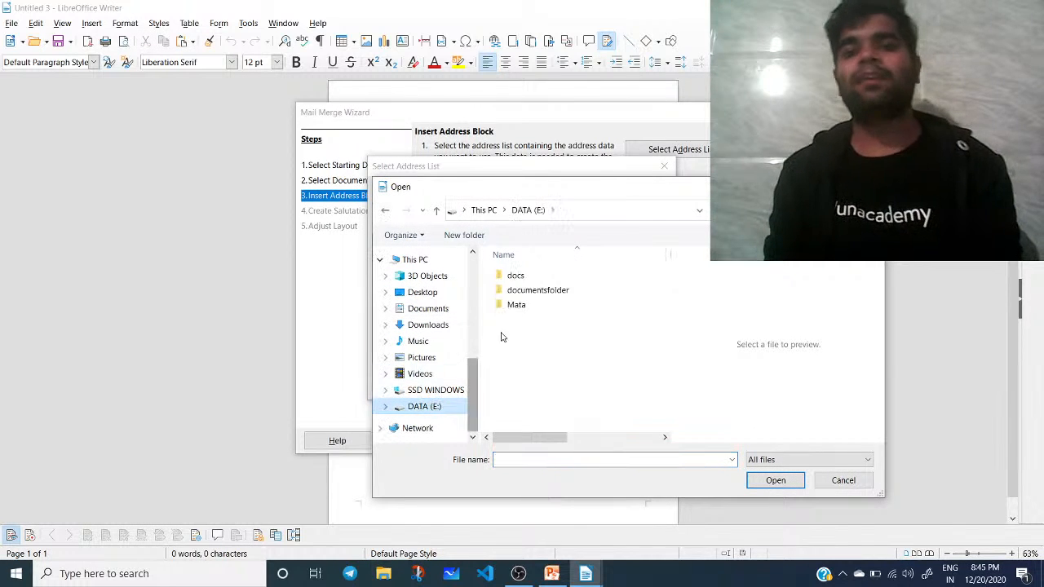
double_click(552, 291)
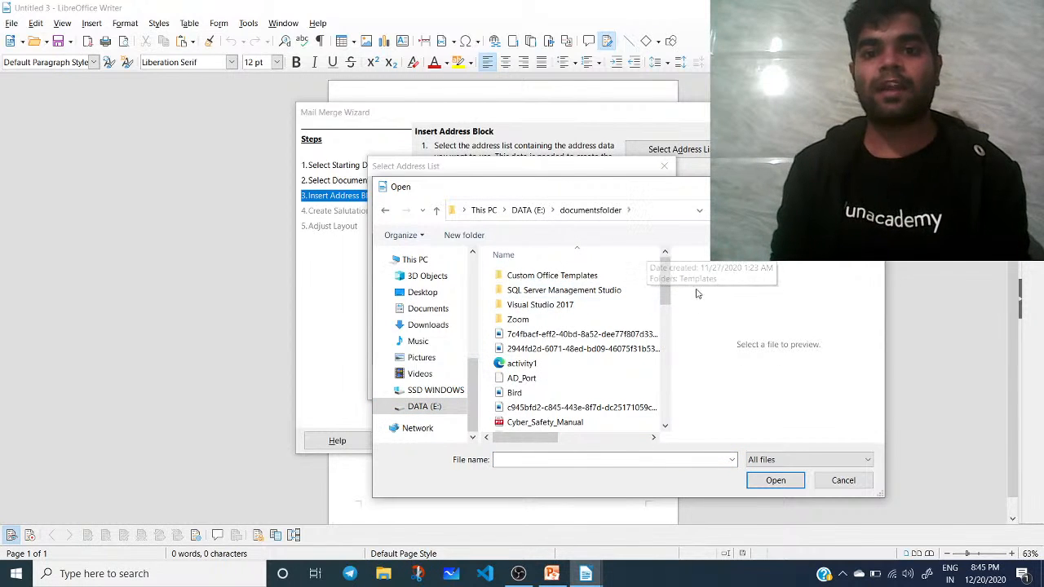
scroll(538, 367, "down", 3)
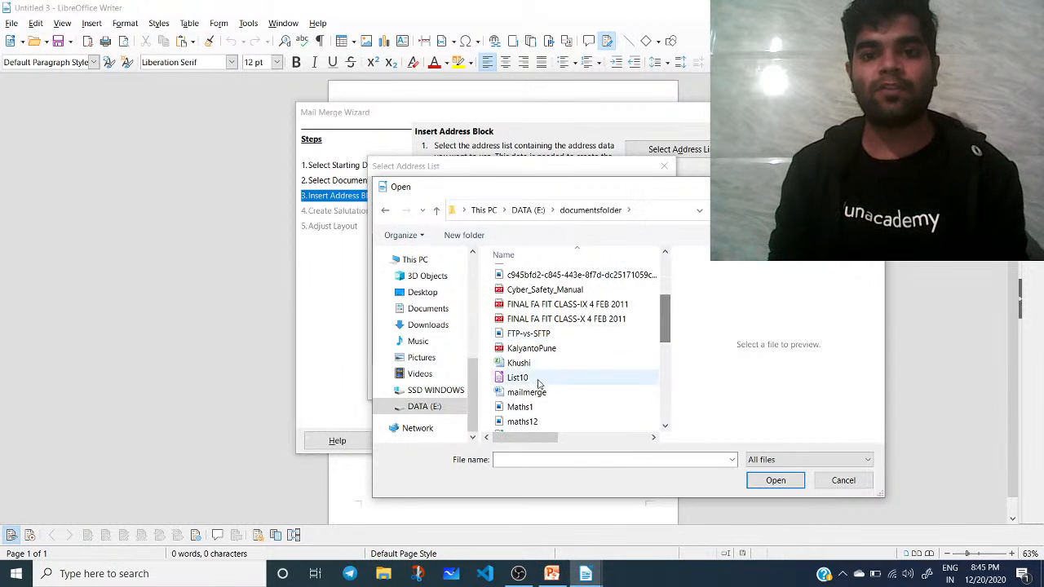
left_click(537, 380)
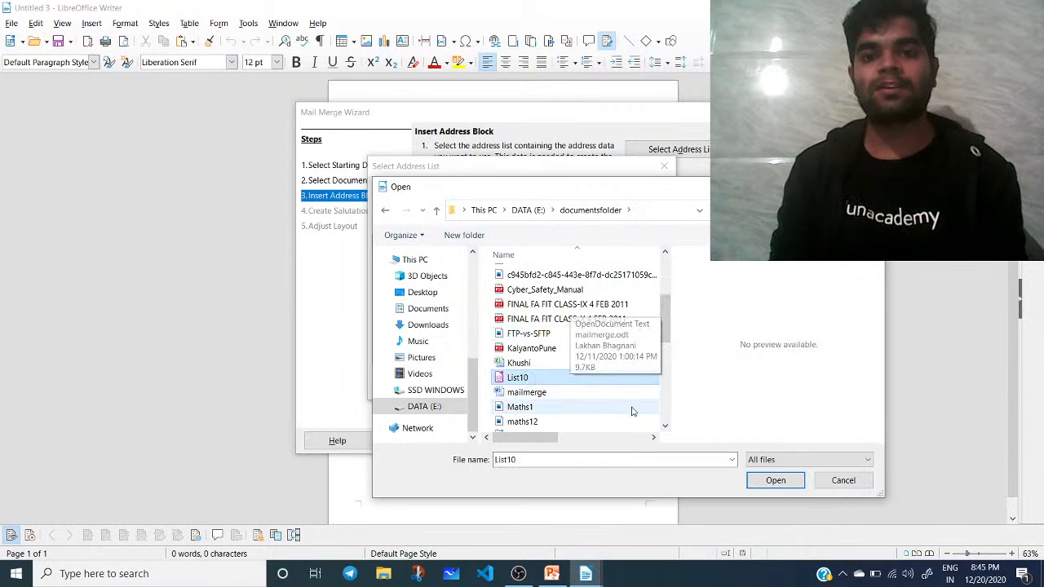
left_click(769, 483)
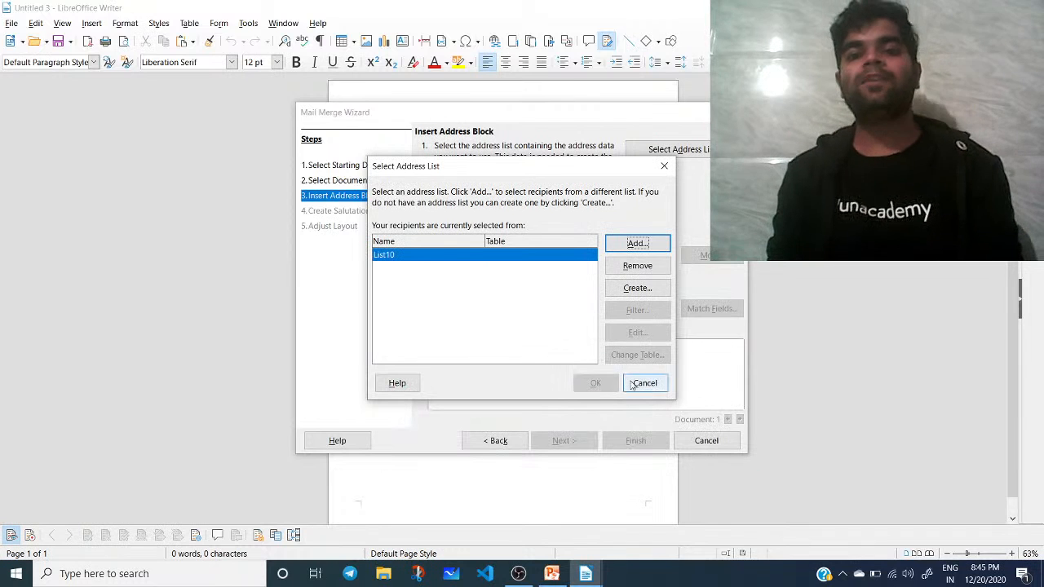
left_click(640, 243)
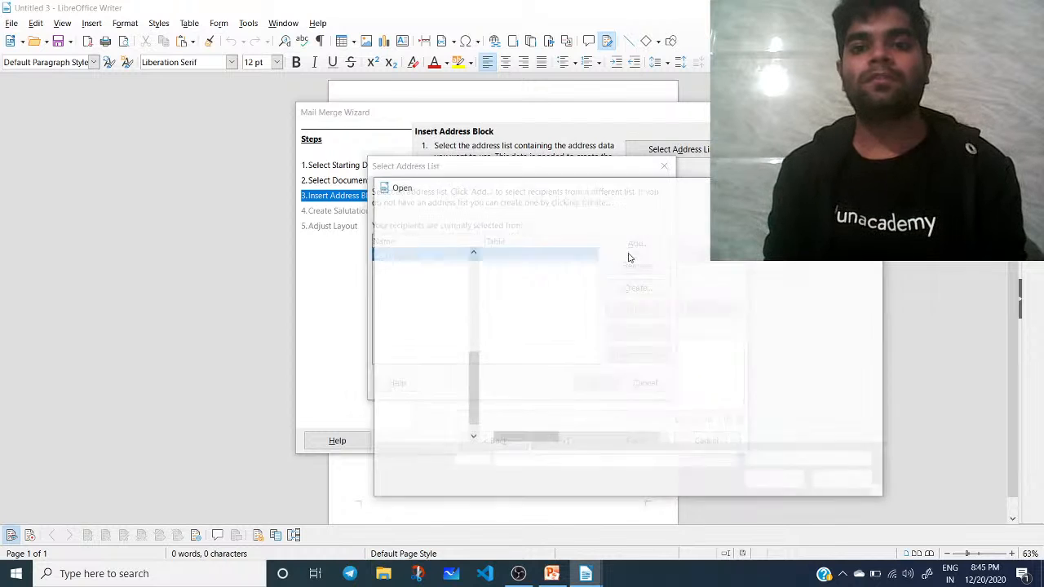
left_click(843, 480)
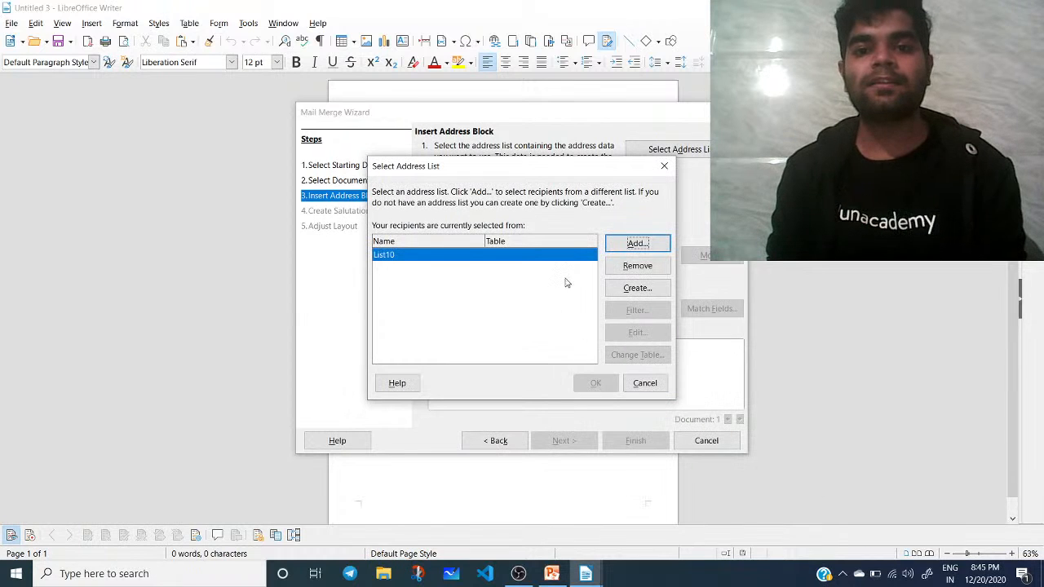
left_click(639, 288)
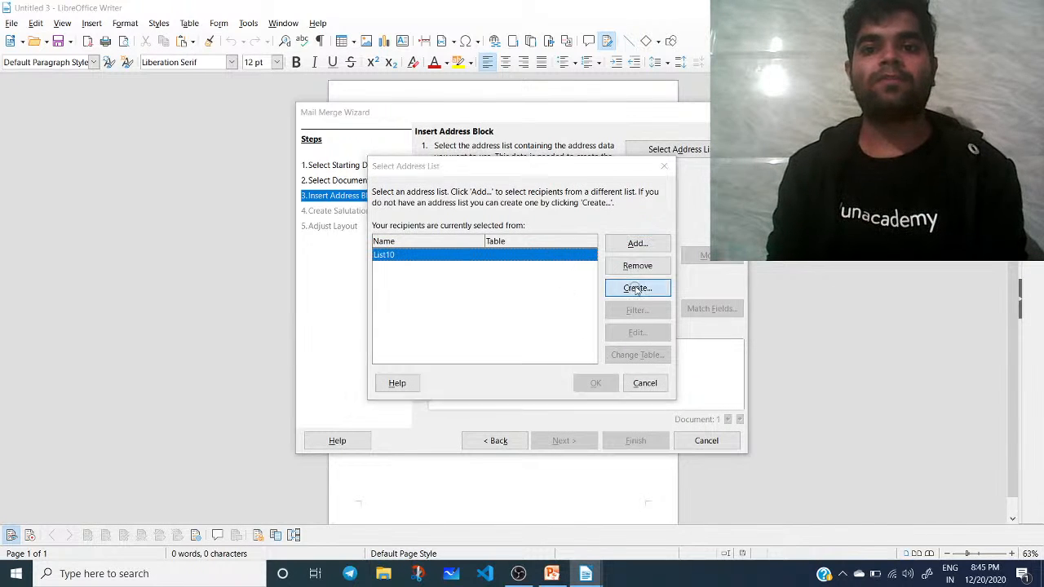
left_click(687, 168)
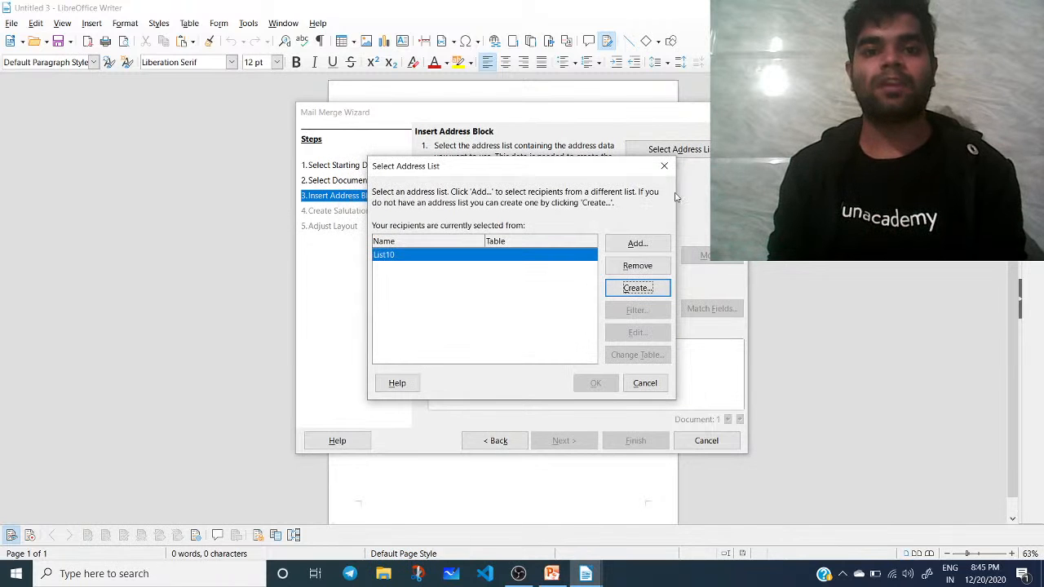
left_click(645, 384)
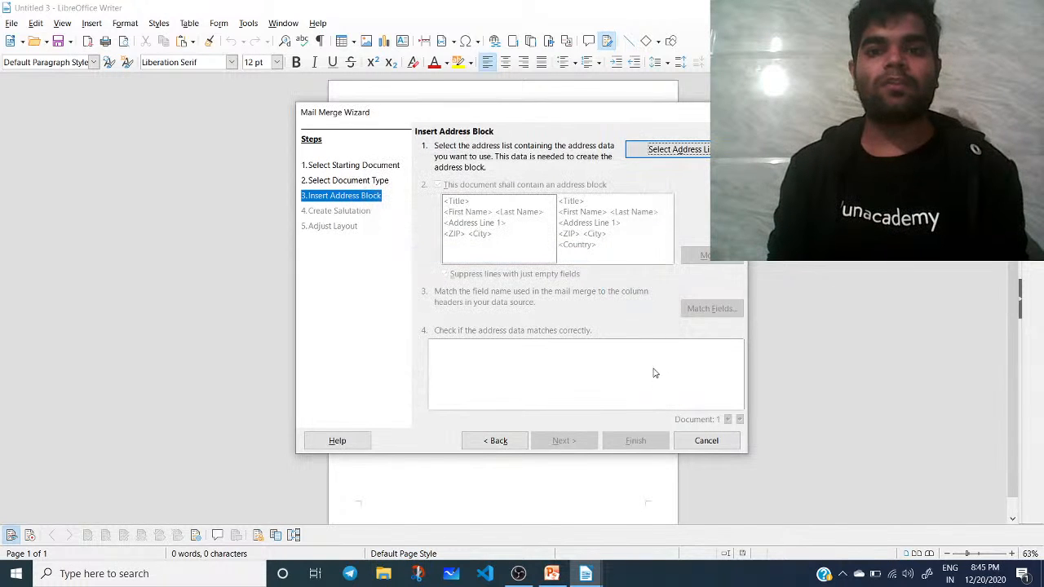
Create a new address list and fill in its first entry with title Mr, the recipient's first name and gender Male
left_click(681, 150)
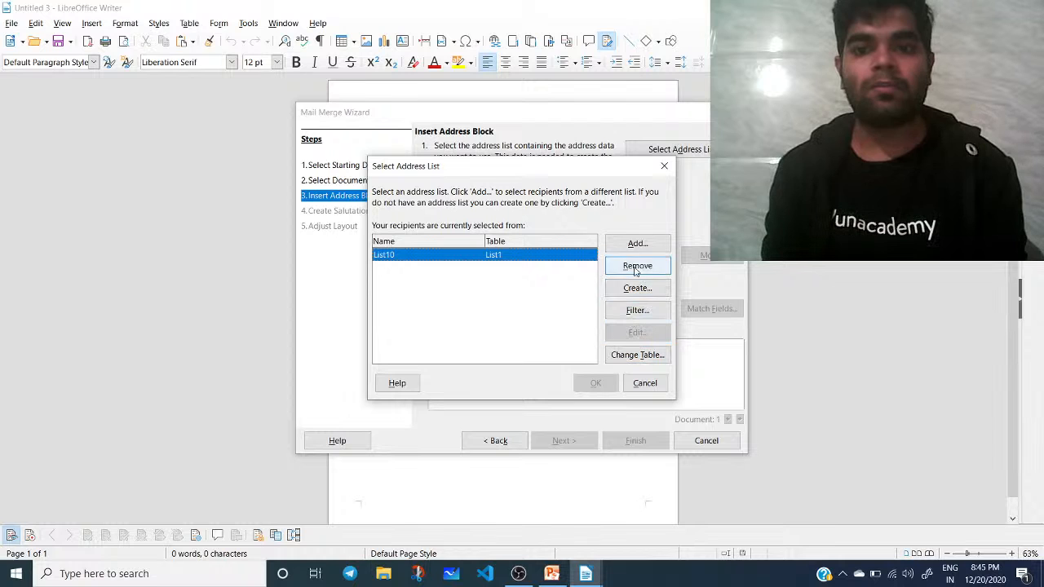
left_click(636, 295)
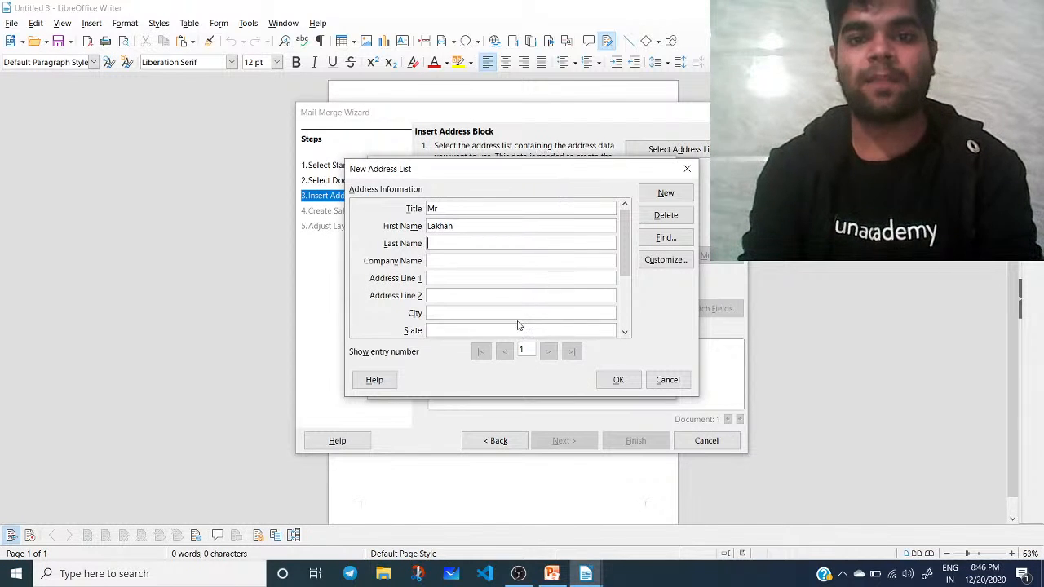
scroll(517, 325, "down", 3)
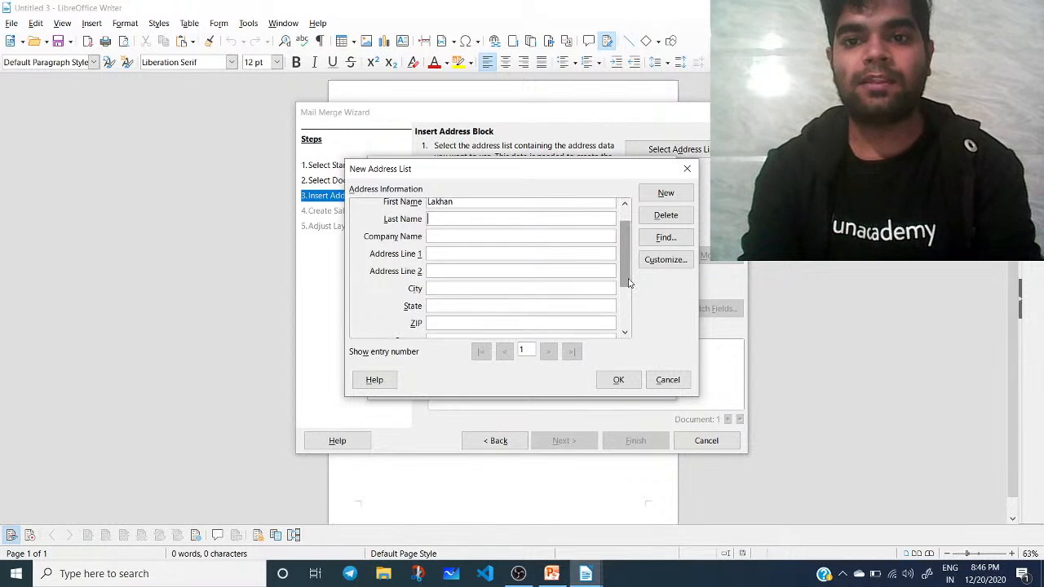
left_click_drag(627, 281, 627, 321)
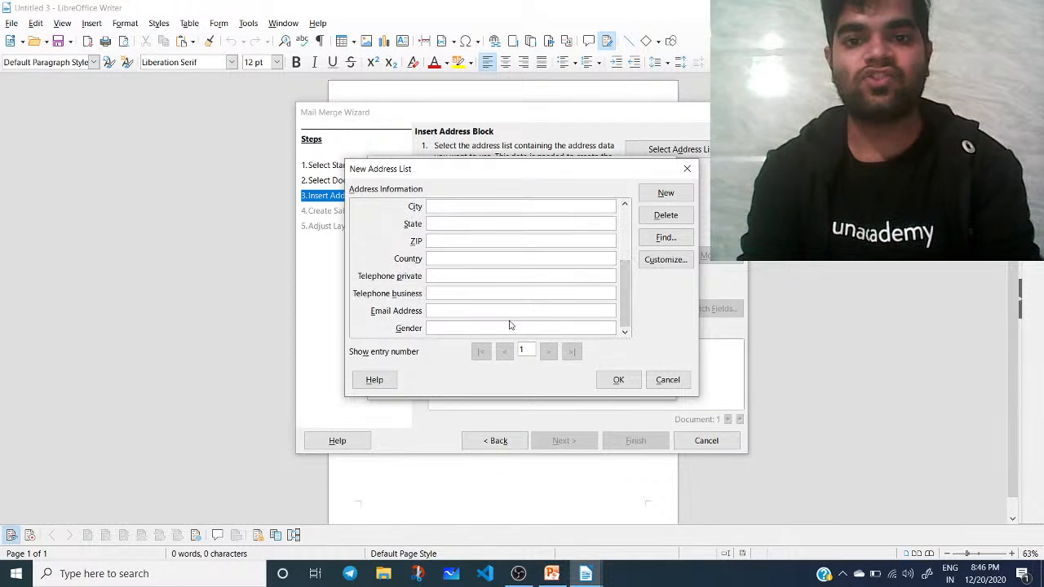
type("Male")
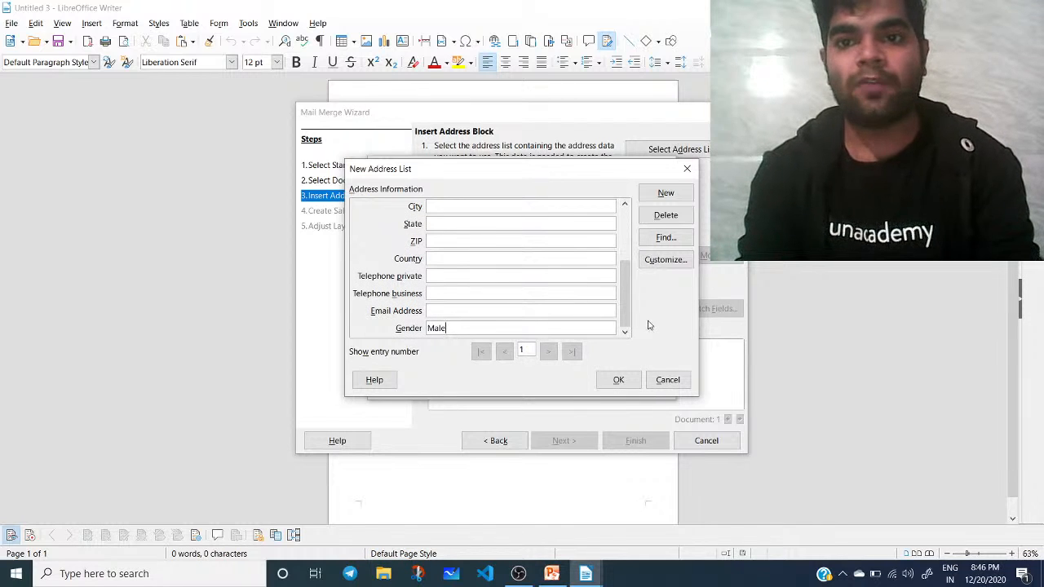
Add a second address entry with gender Female, title Ms and the recipient's first name
left_click(665, 194)
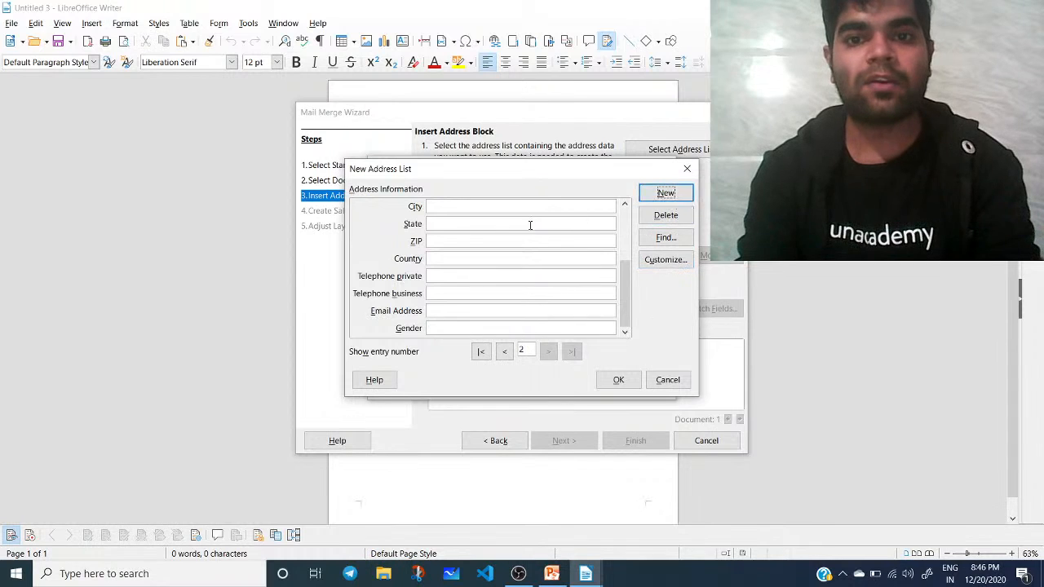
scroll(493, 222, "up", 2)
scroll(493, 222, "down", 2)
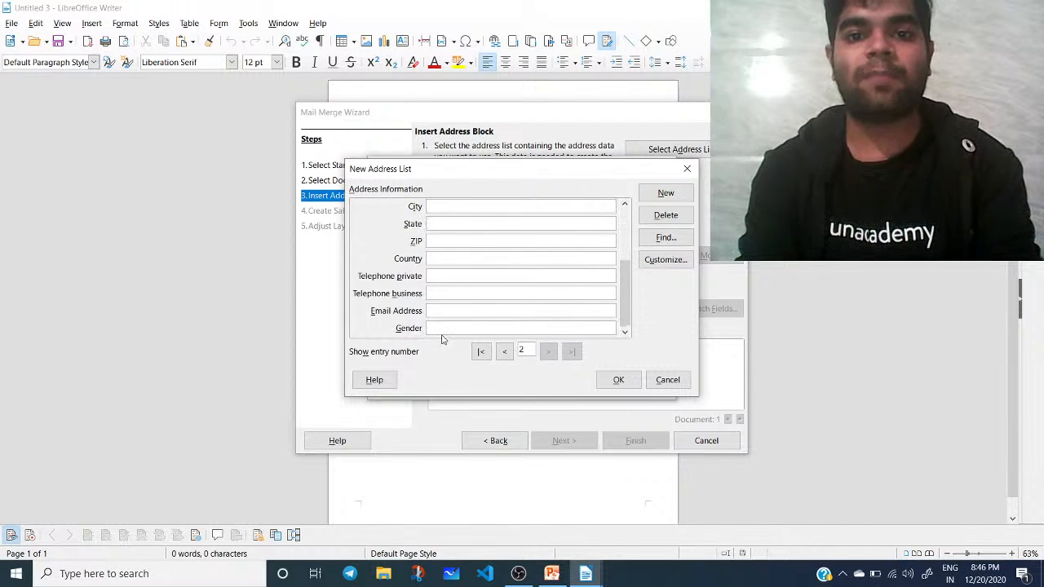
type("Female")
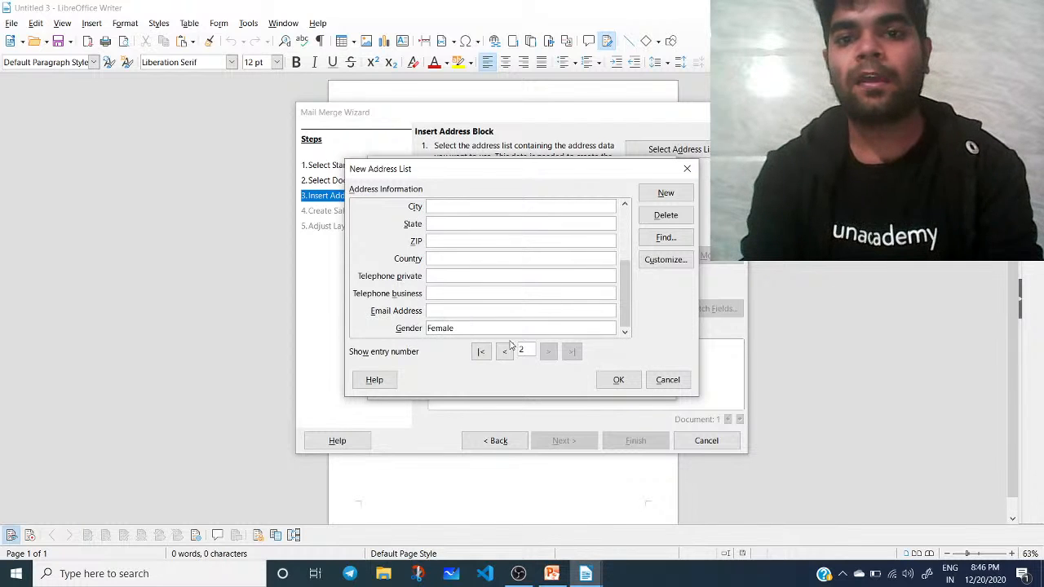
scroll(617, 302, "up", 3)
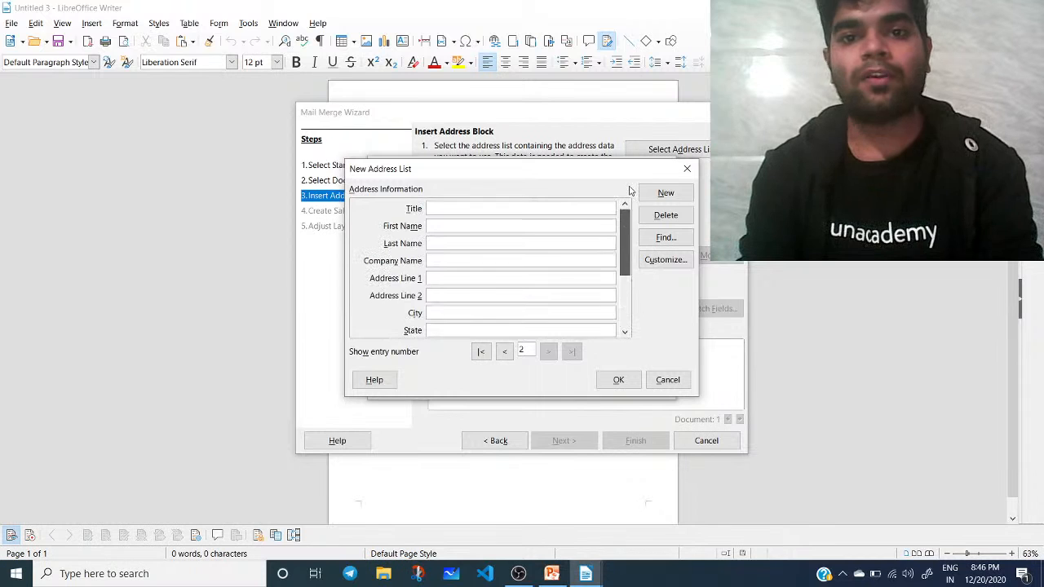
left_click(521, 226)
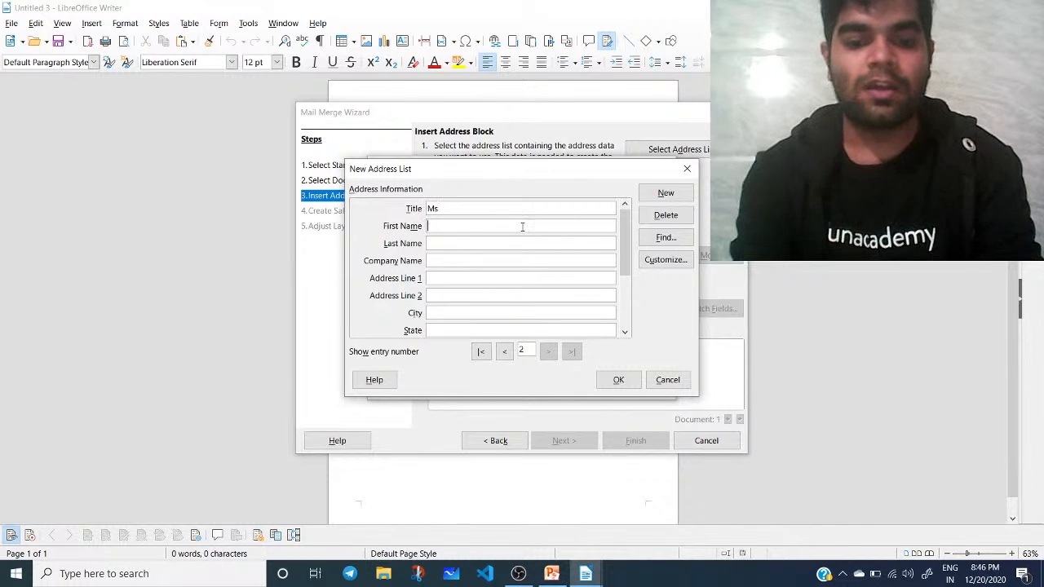
type("Mahak")
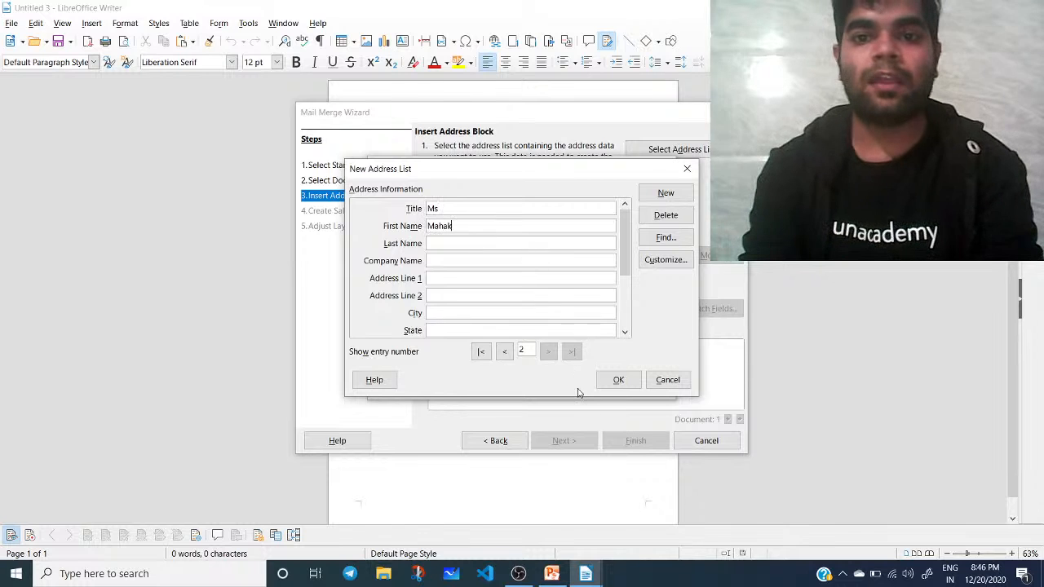
Add a third address entry with title Mrs, the recipient's first name and gender Female
left_click(683, 200)
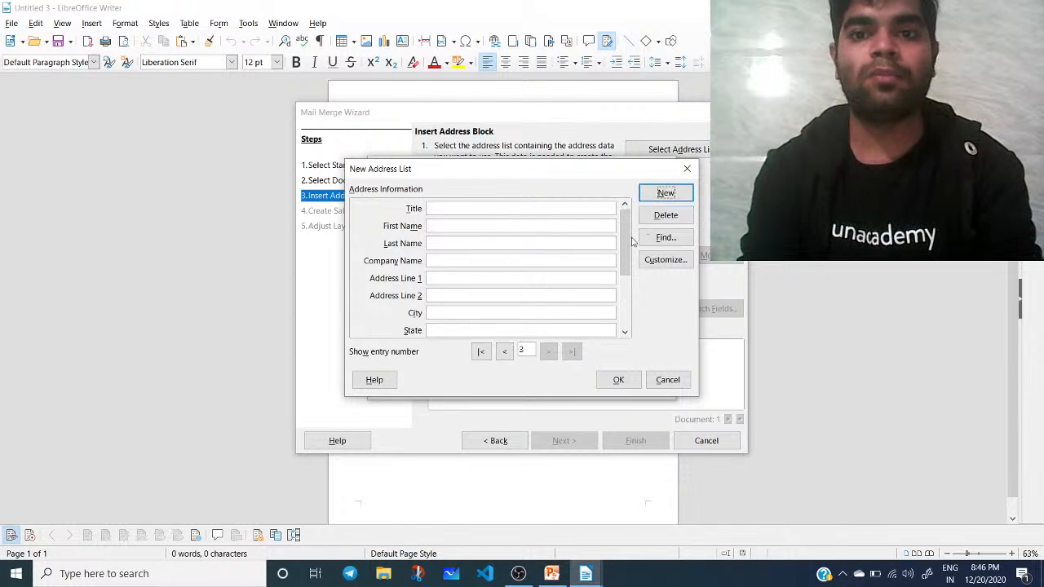
left_click(515, 209)
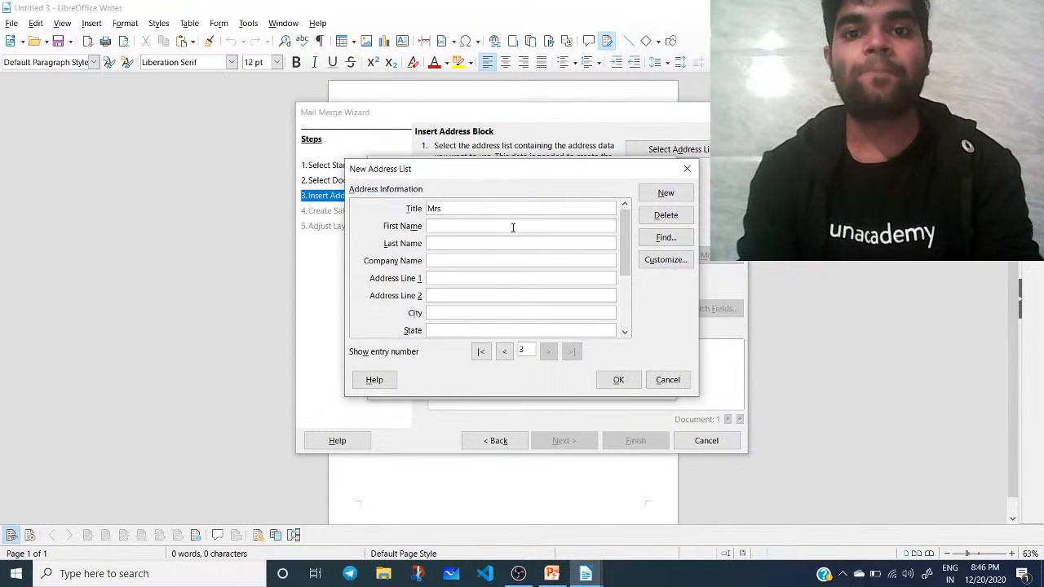
left_click(513, 227)
type("Han")
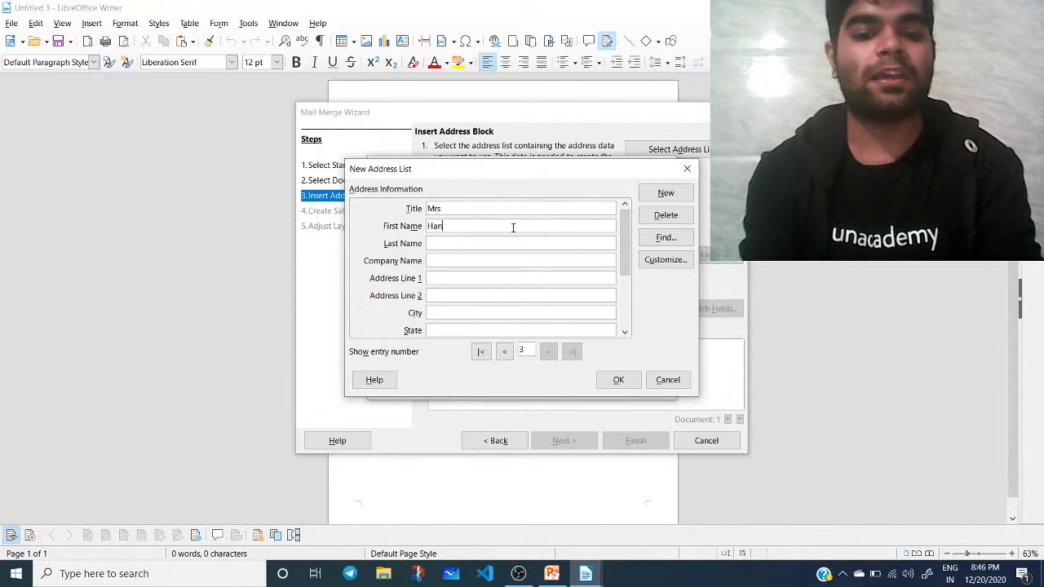
type("isha")
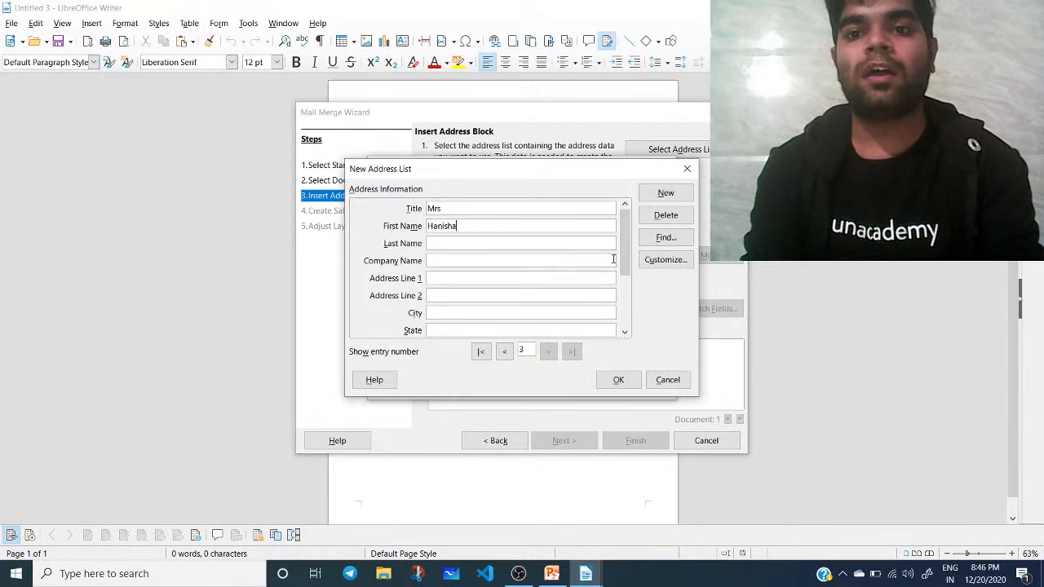
scroll(613, 260, "down", 3)
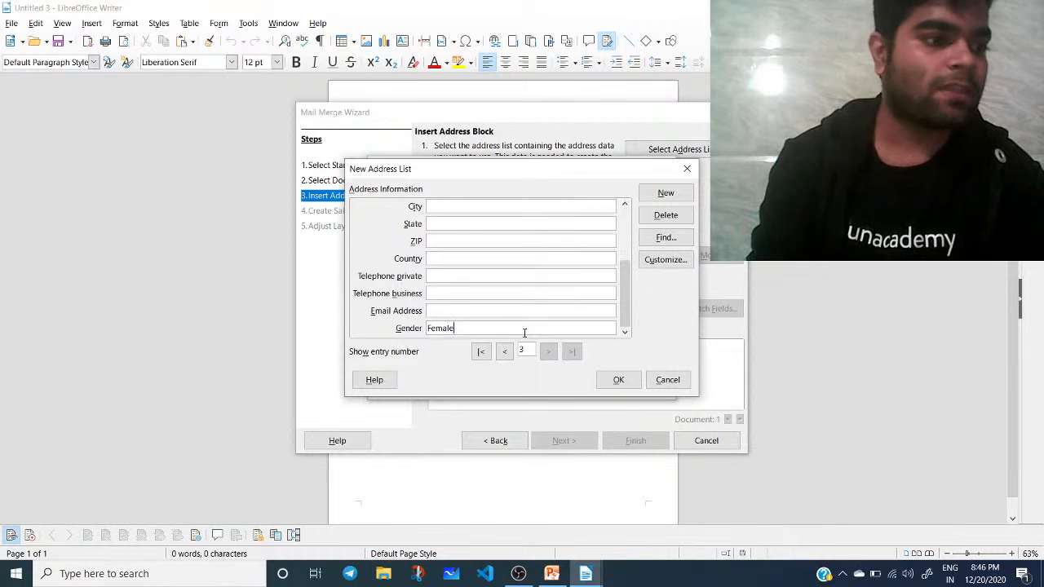
Add a fourth address entry with title Mr, the recipient's first name and gender Male
left_click(662, 196)
scroll(481, 218, "up", 3)
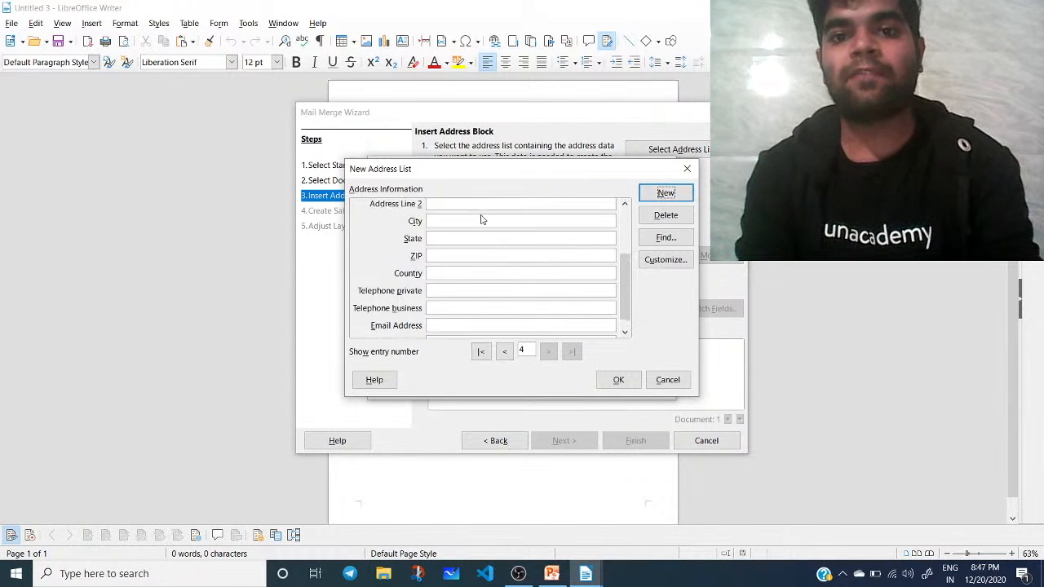
scroll(481, 219, "up", 3)
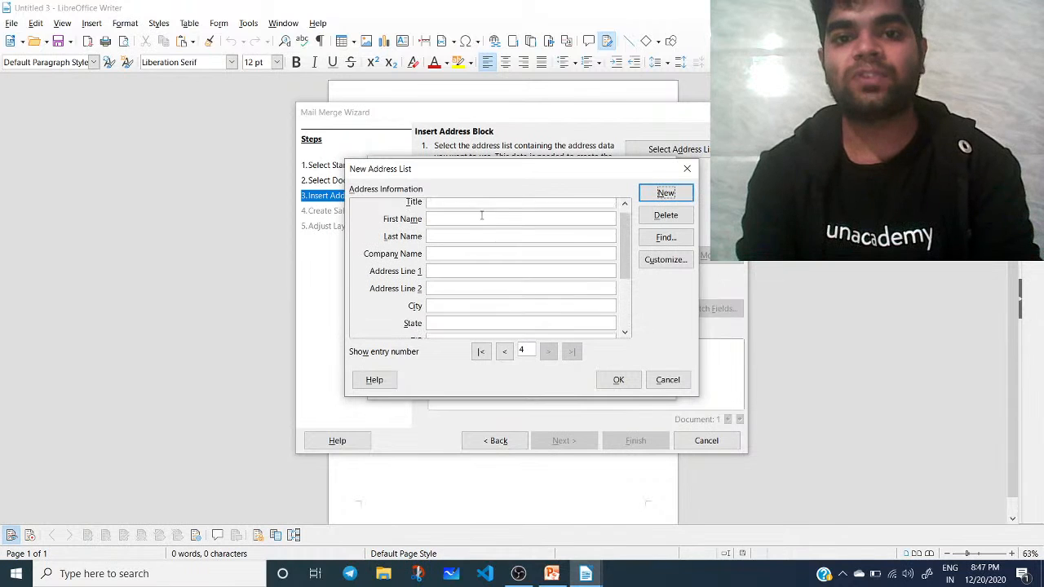
left_click(480, 210)
type("Mr")
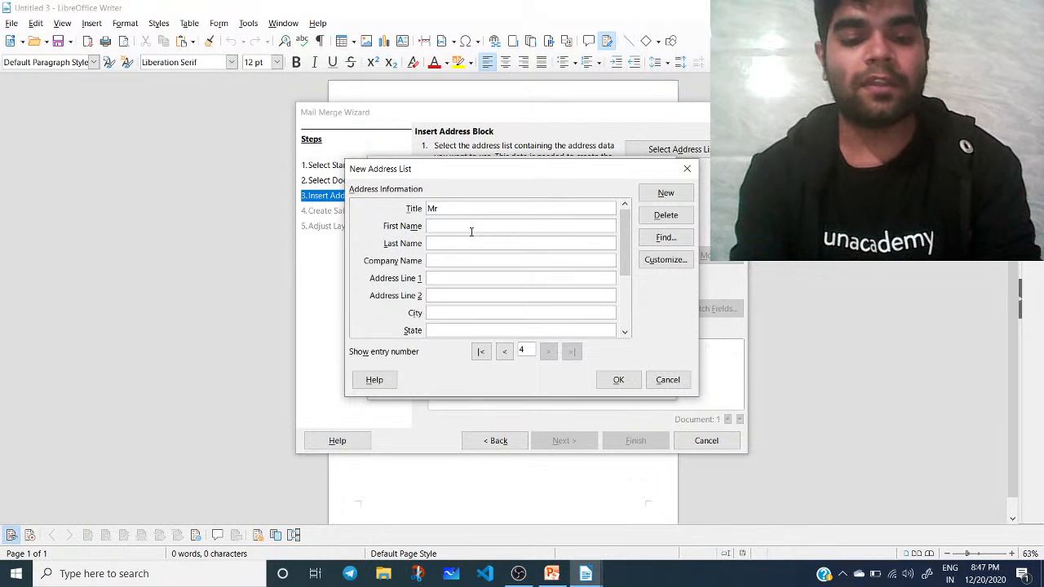
type("Aditya")
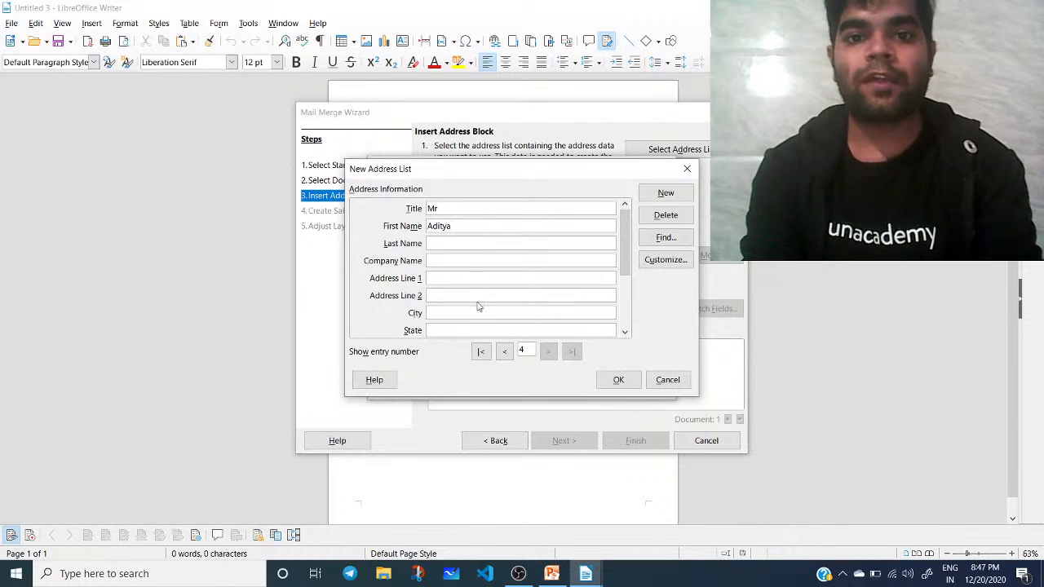
left_click_drag(624, 253, 625, 343)
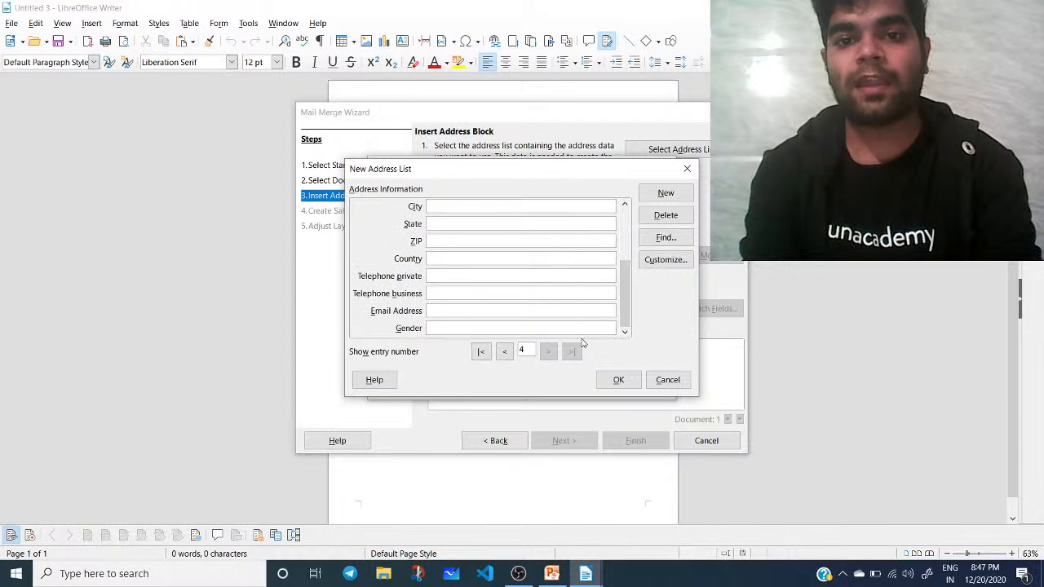
type("Male")
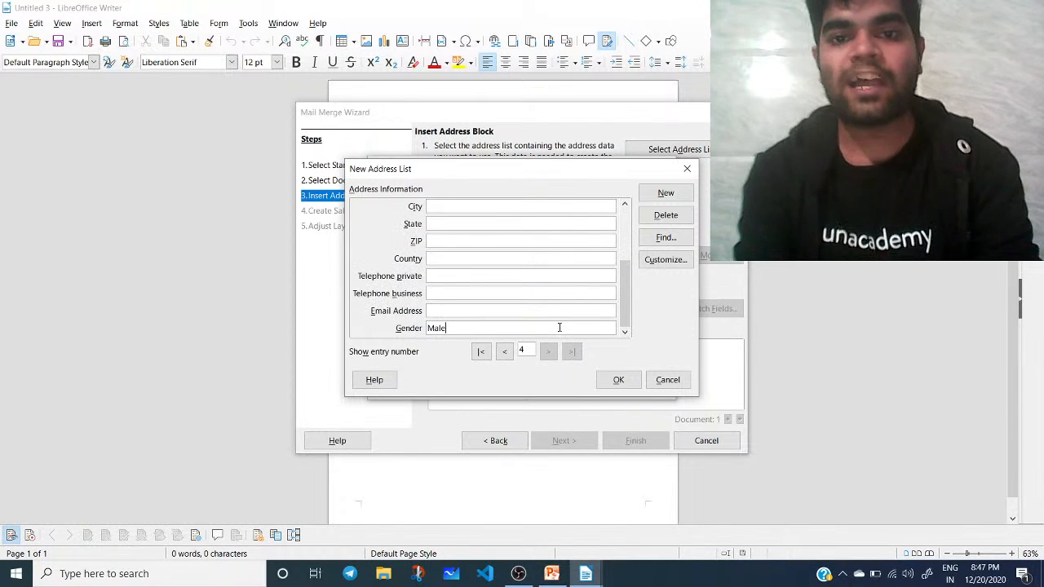
Save the new address list as DemoNames in the Documents folder under This PC
left_click(617, 381)
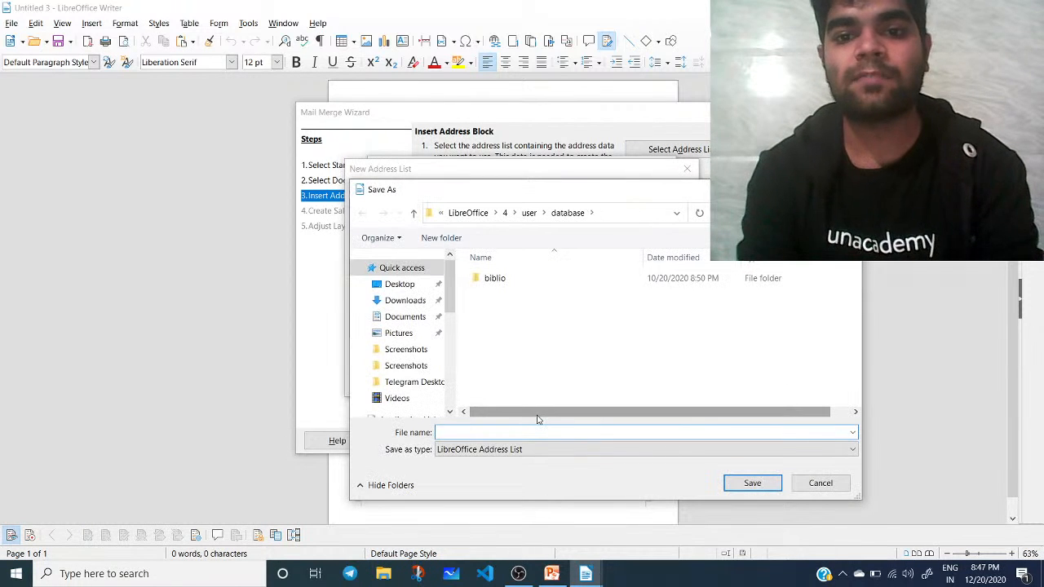
type("DemoNames")
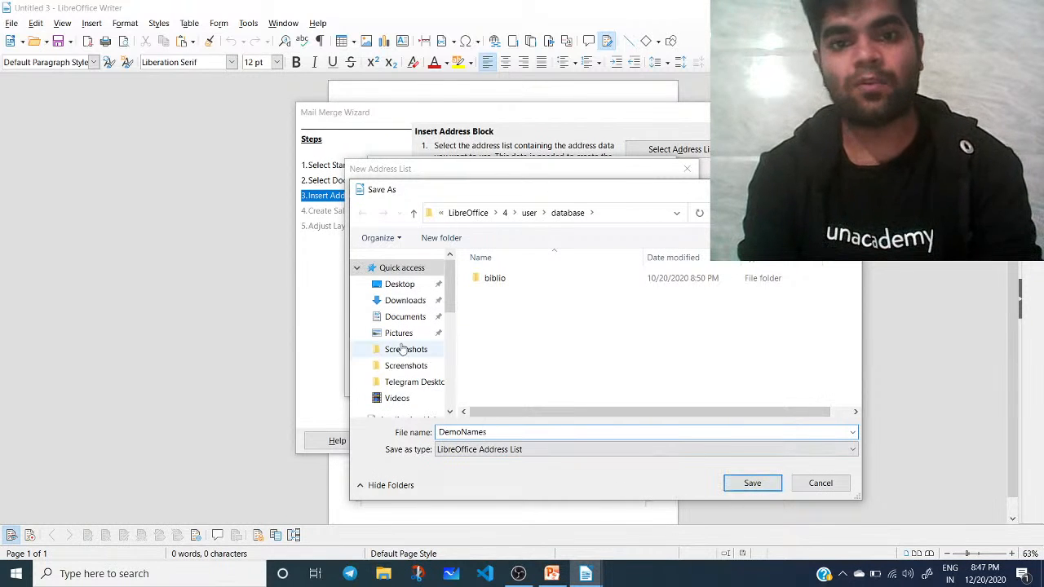
left_click(408, 318)
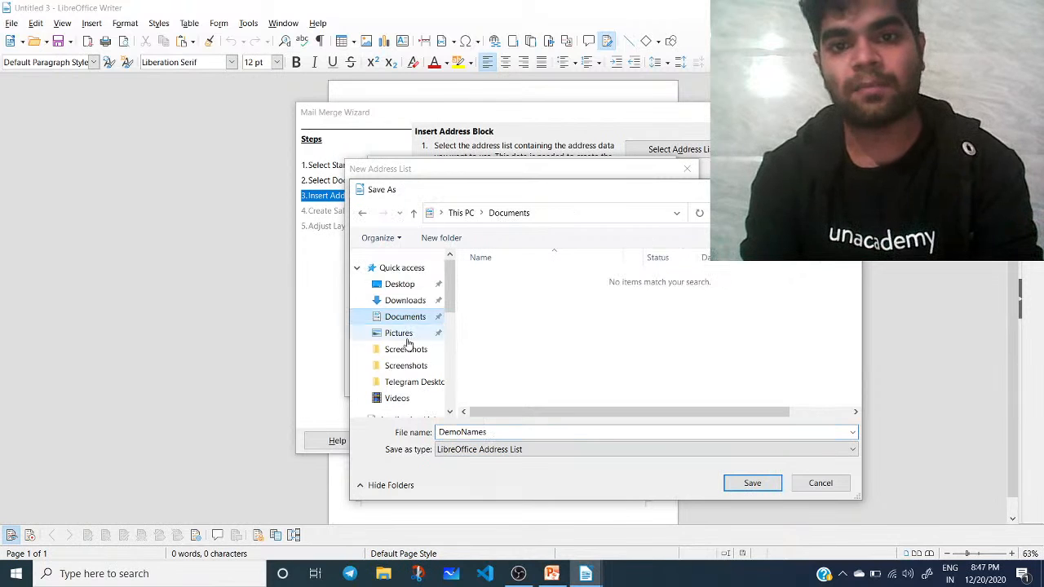
scroll(404, 380, "down", 2)
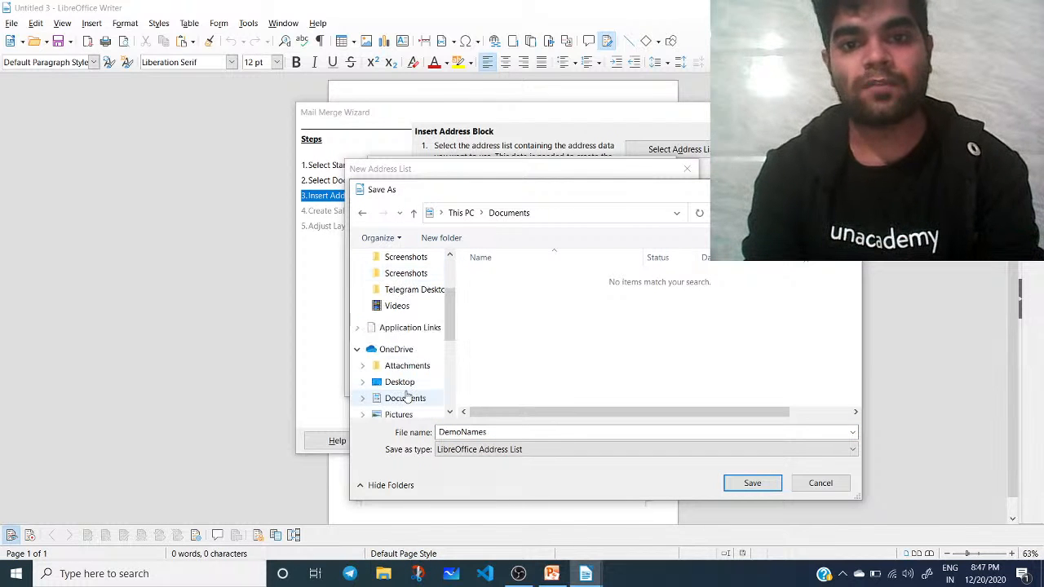
left_click(405, 397)
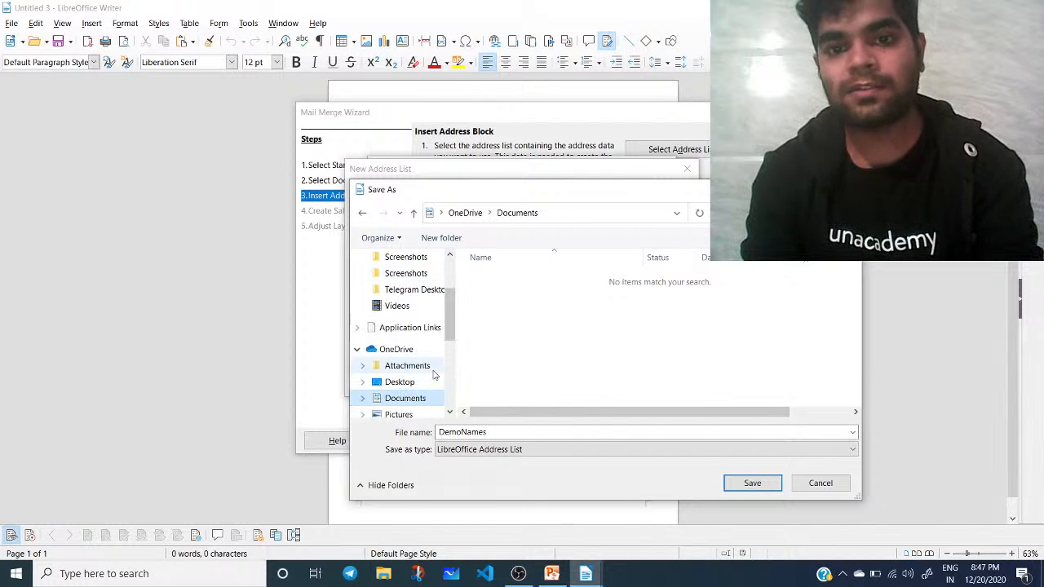
scroll(447, 339, "down", 2)
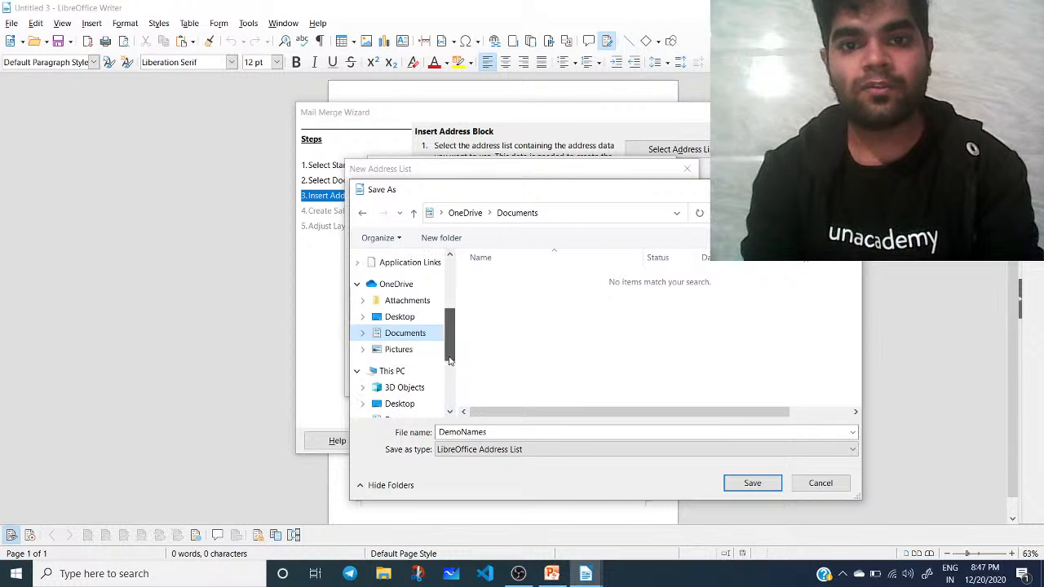
left_click(406, 380)
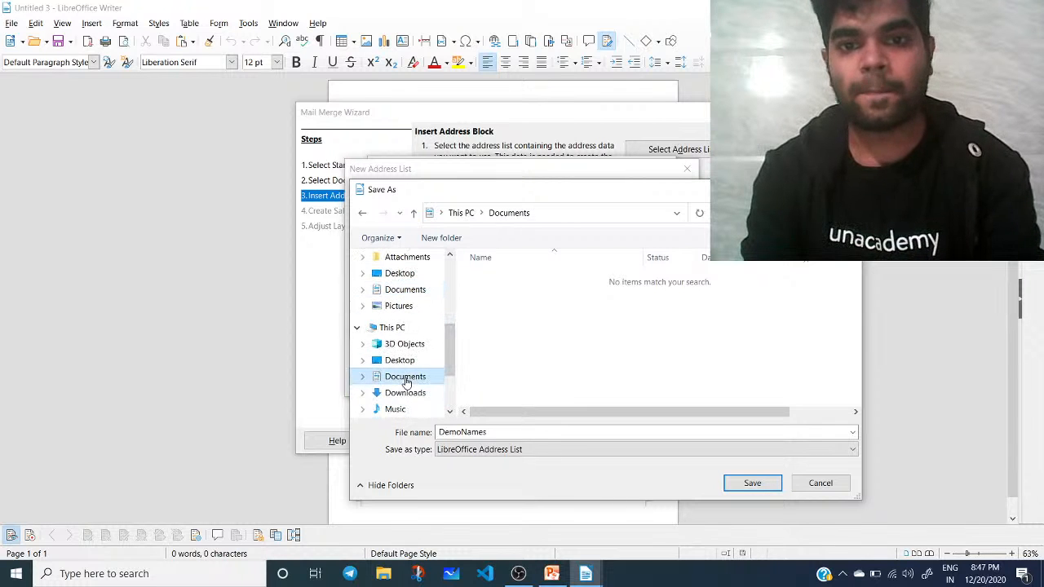
left_click(741, 487)
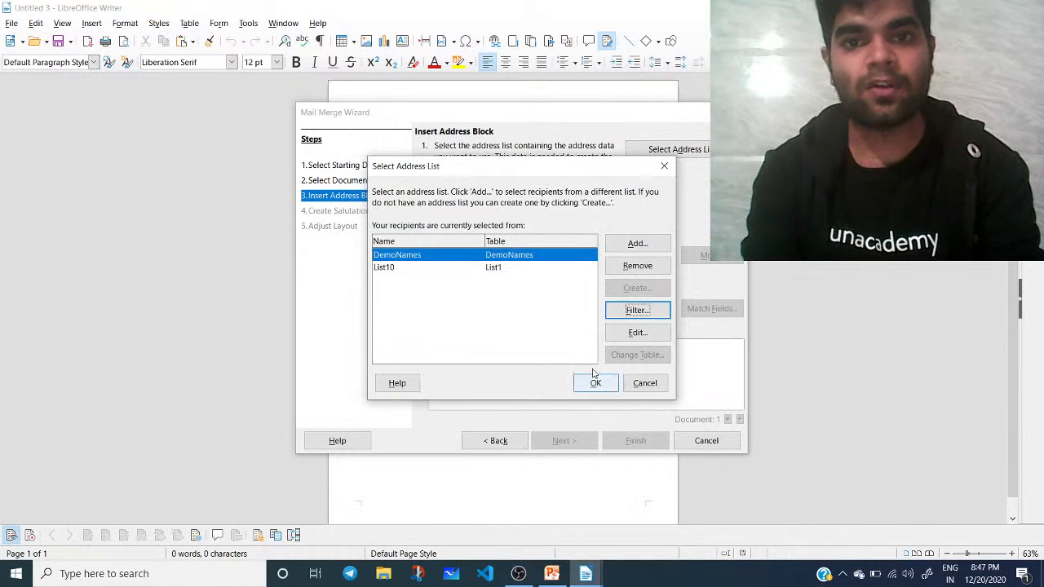
Use DemoNames as the recipient list, exclude the address block from the document and proceed to the salutation settings
left_click(503, 273)
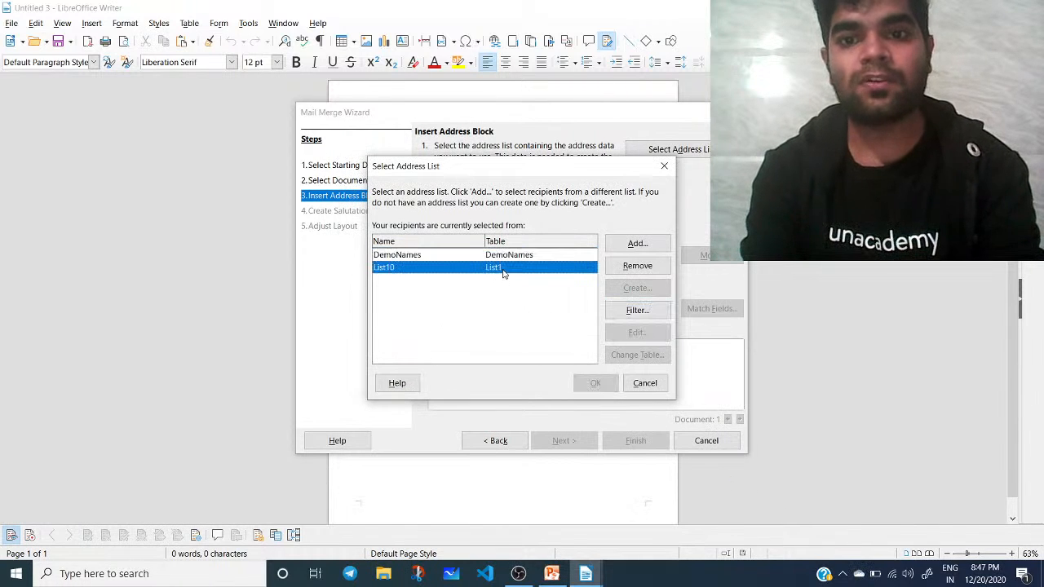
left_click(505, 256)
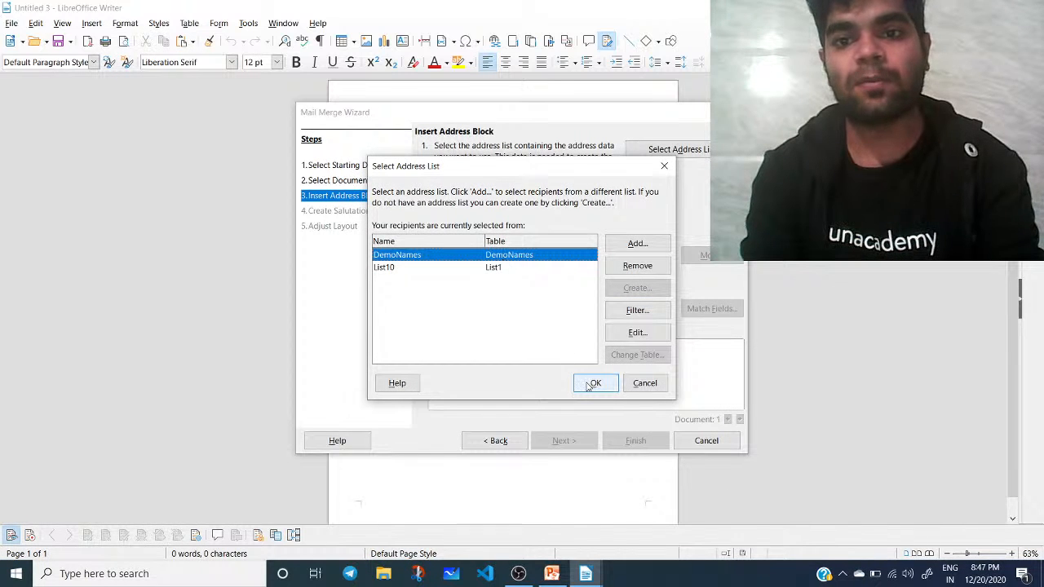
left_click(591, 384)
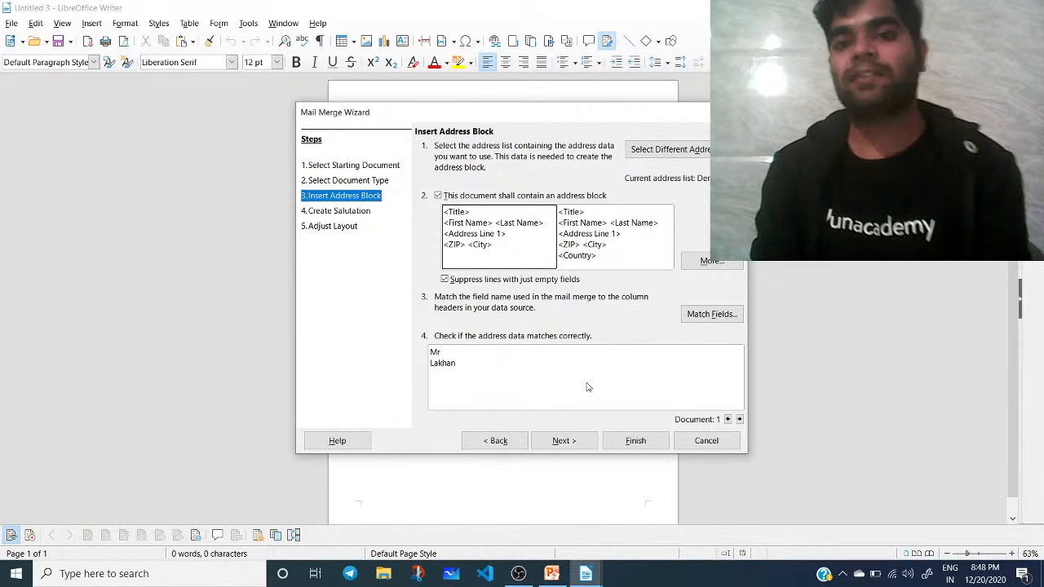
left_click(439, 197)
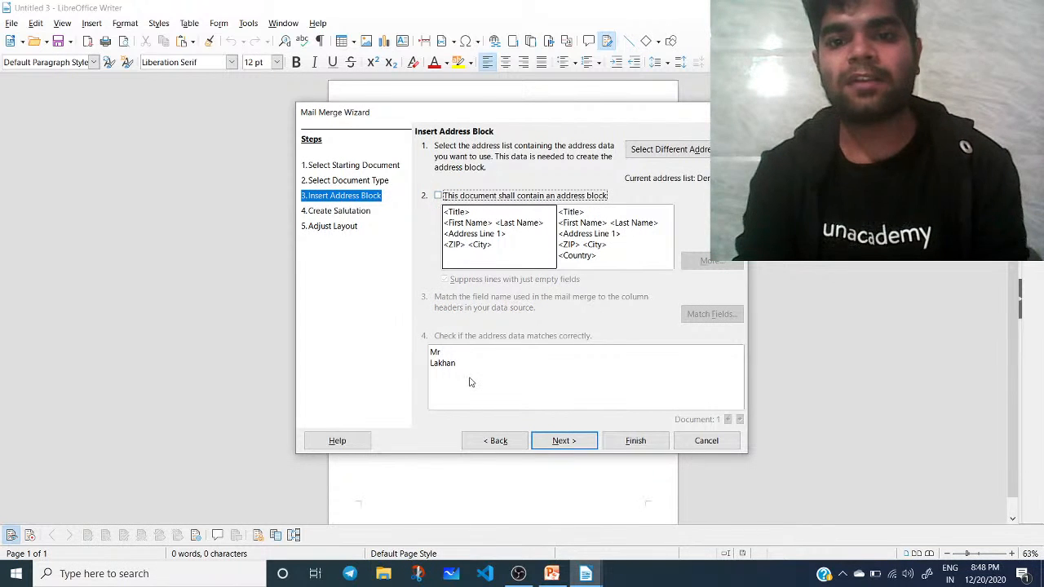
left_click(566, 441)
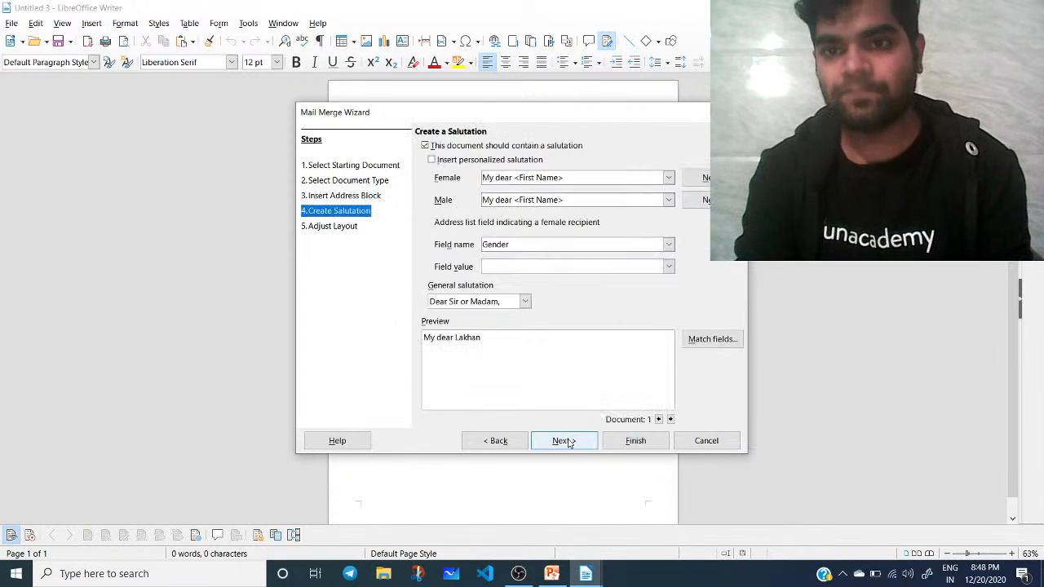
Set the female salutation to "Dear Mrs. <Last Name>," and the male salutation to "Dear Mr. <Last Name>,"
left_click(668, 178)
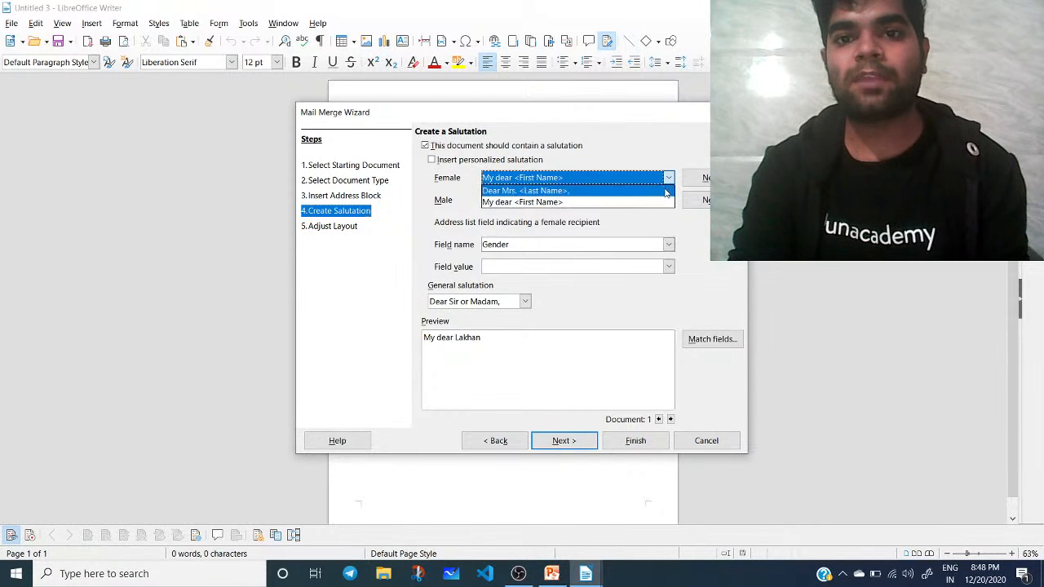
left_click(665, 190)
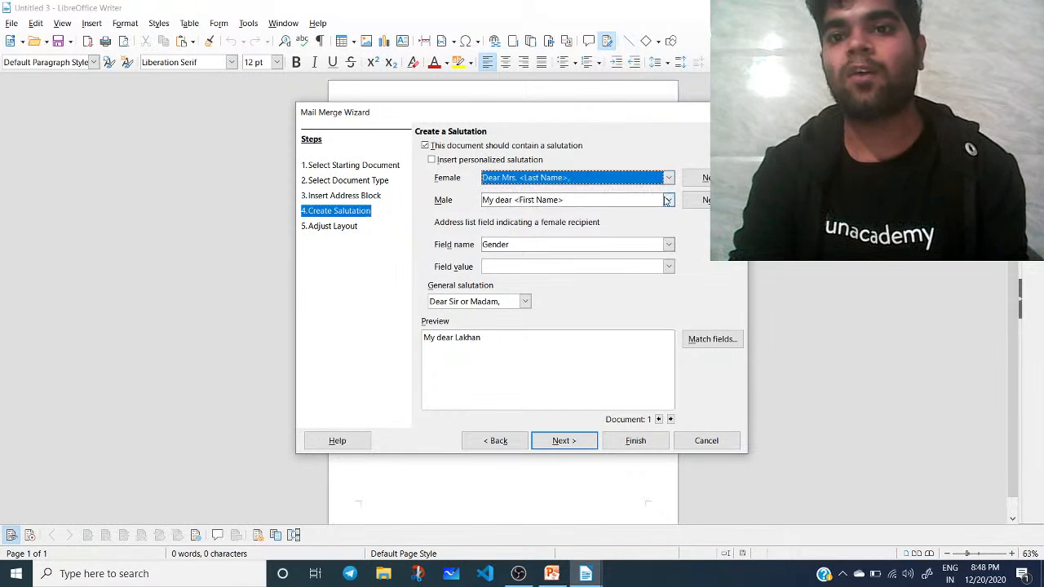
left_click(667, 200)
left_click(667, 201)
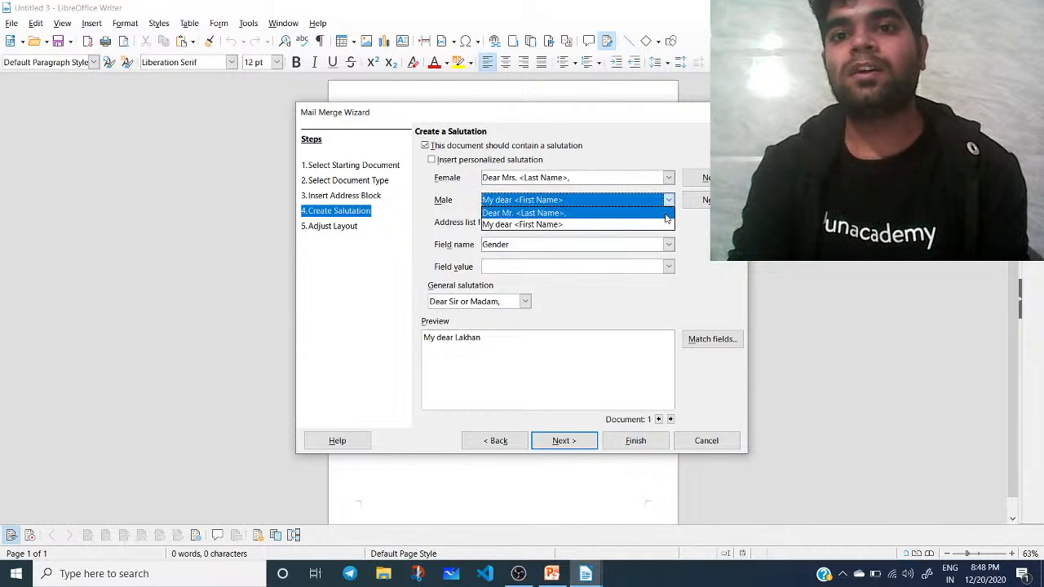
left_click(665, 212)
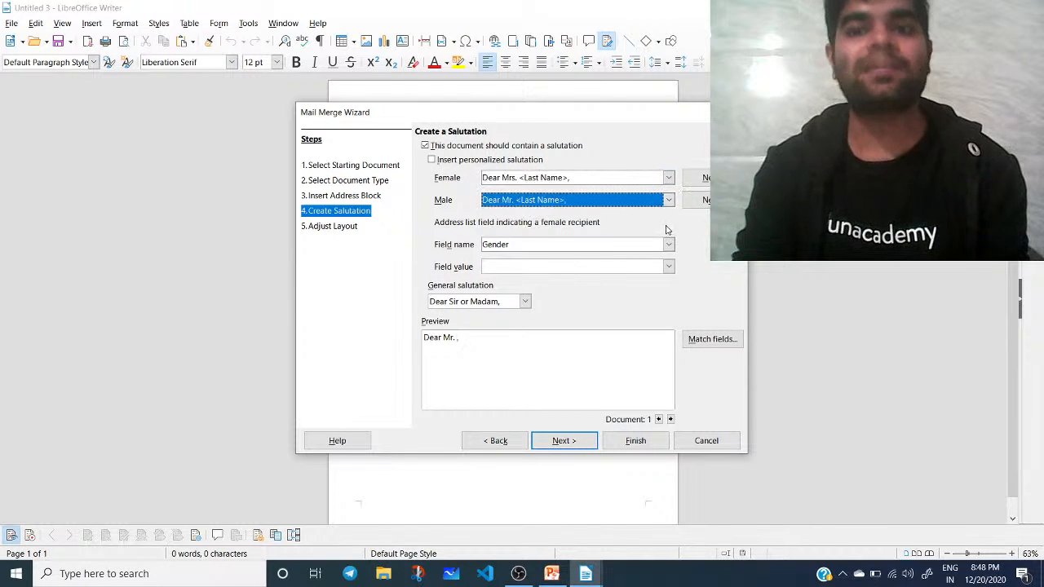
Start a custom salutation for female recipients and add the Salutation, Title and First Name elements in that order
left_click(701, 179)
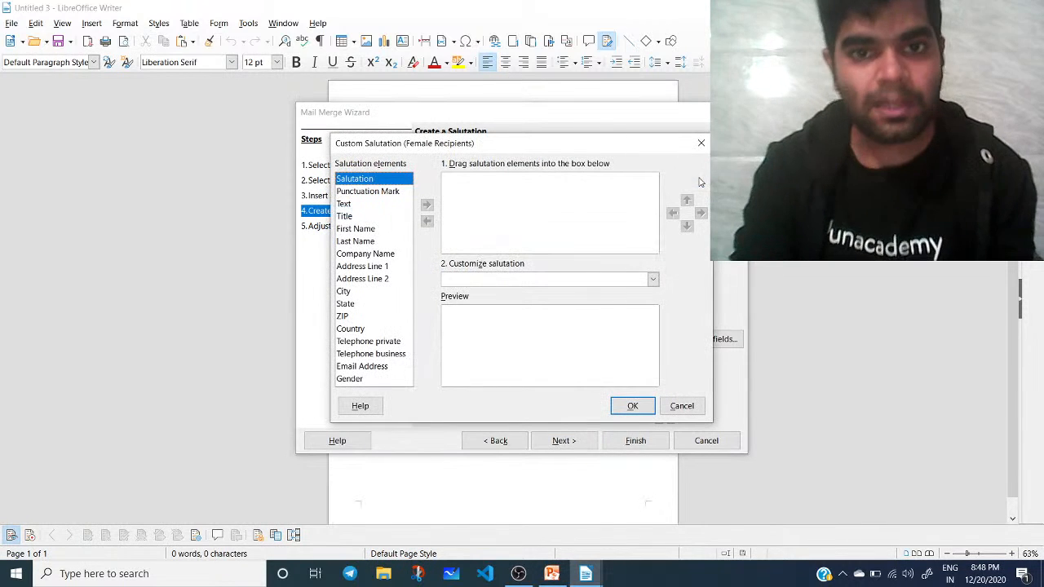
left_click(390, 193)
left_click(379, 181)
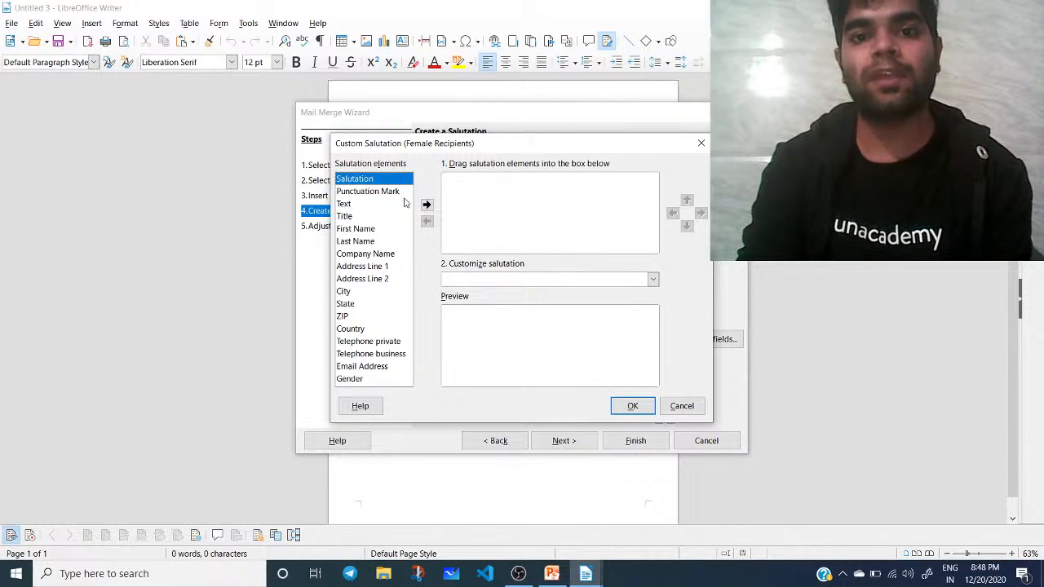
left_click(425, 206)
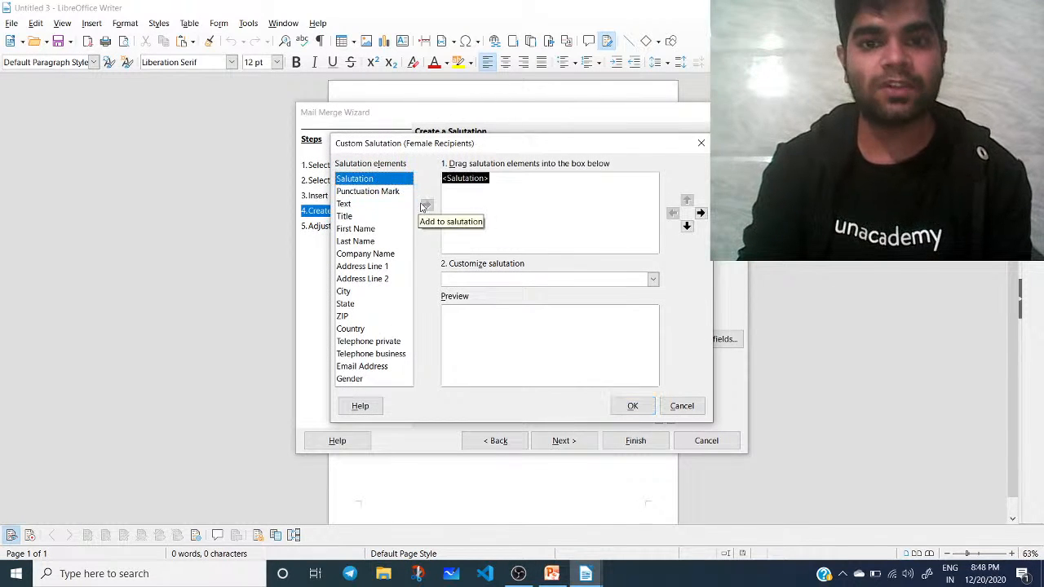
left_click(363, 229)
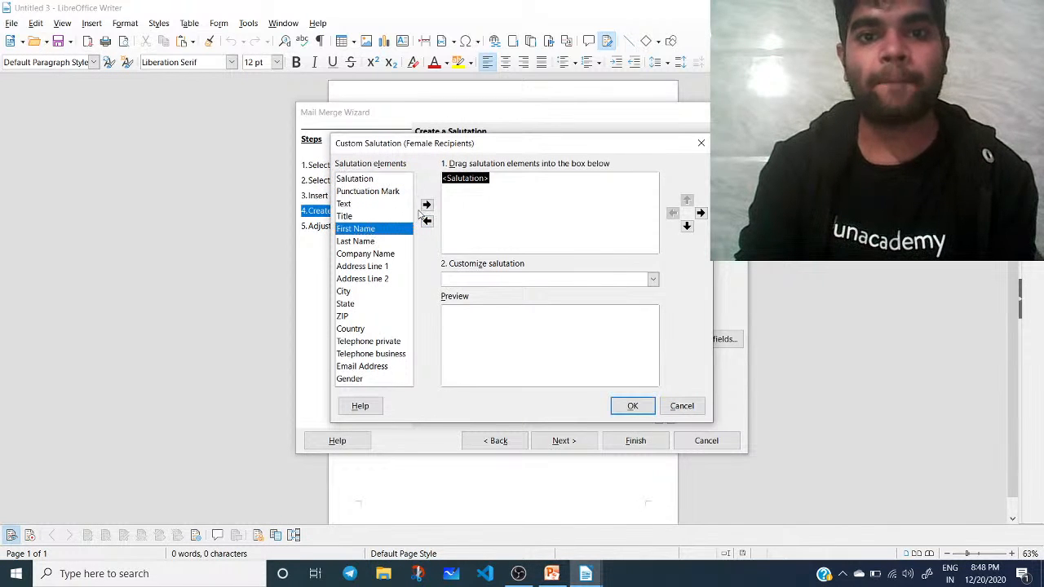
left_click(358, 217)
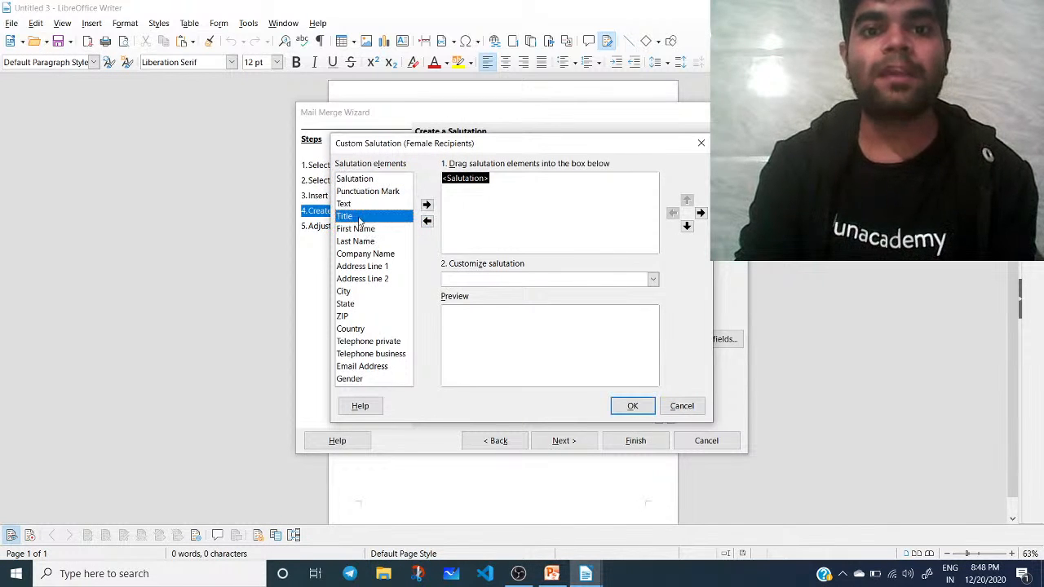
left_click(426, 206)
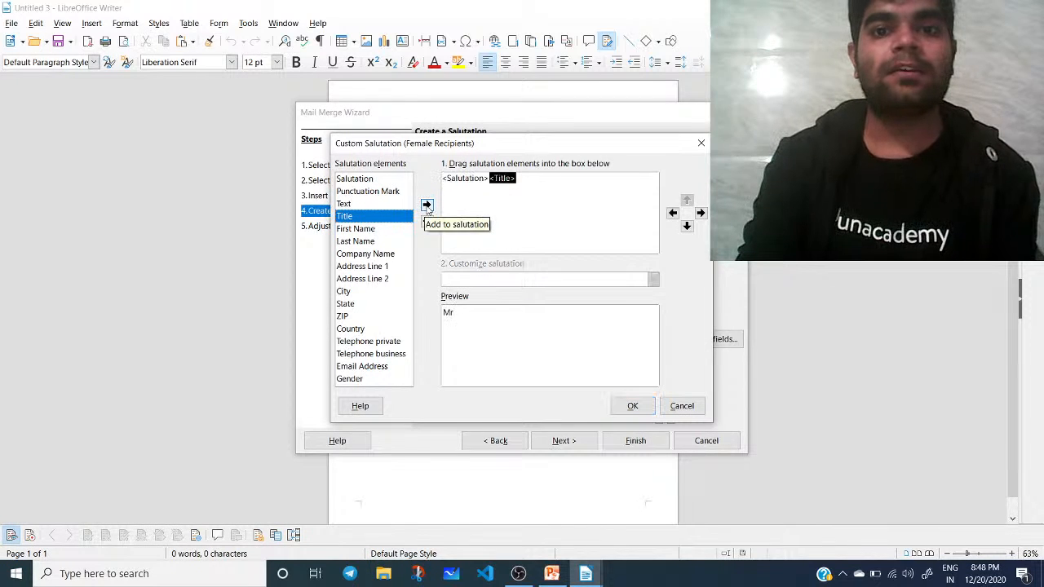
left_click(381, 231)
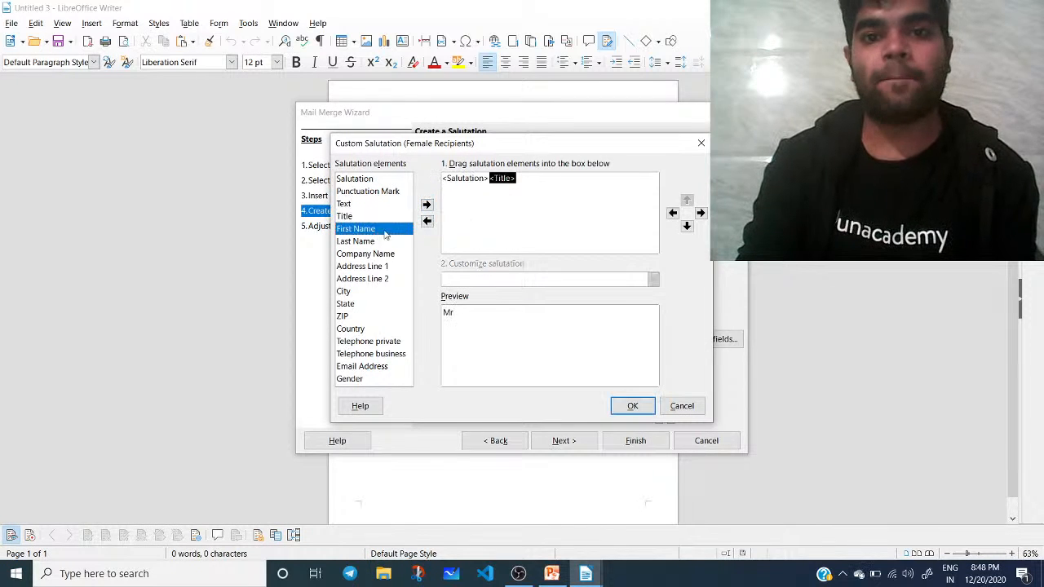
left_click(426, 206)
Customize the Salutation element of the female salutation as "Hello" followed by a space
left_click(516, 186)
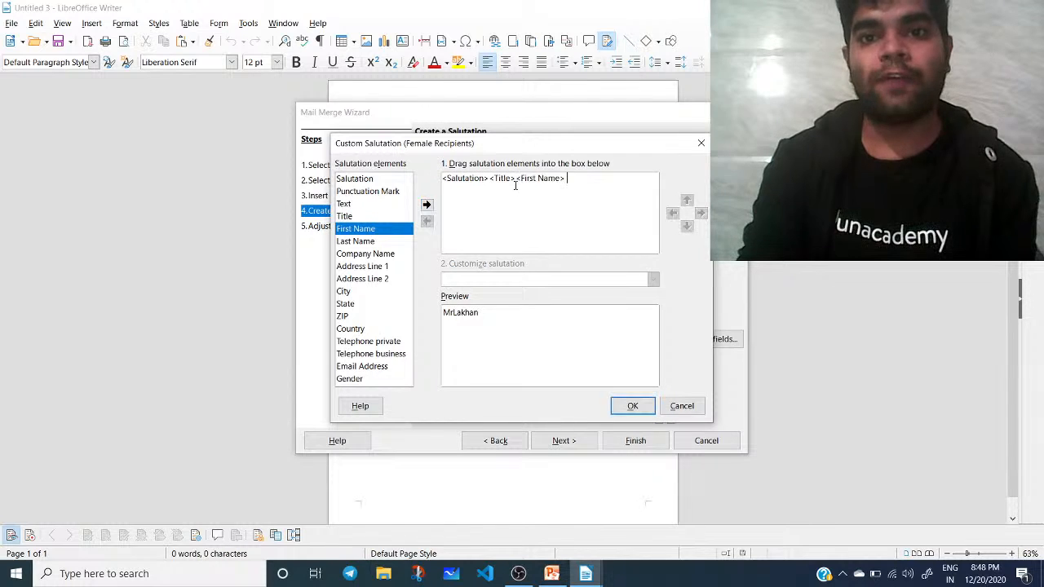
left_click(539, 177)
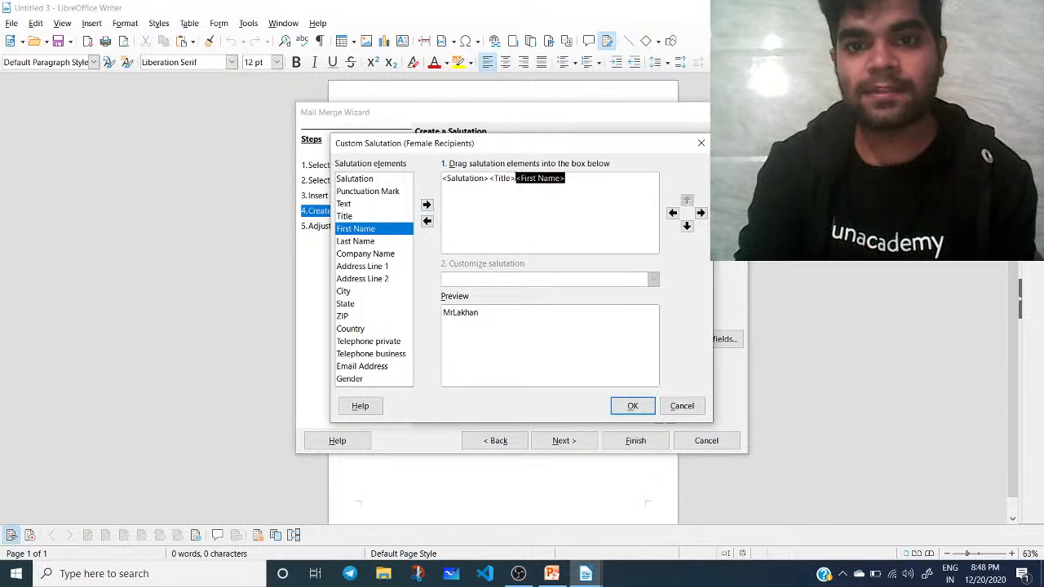
left_click(462, 179)
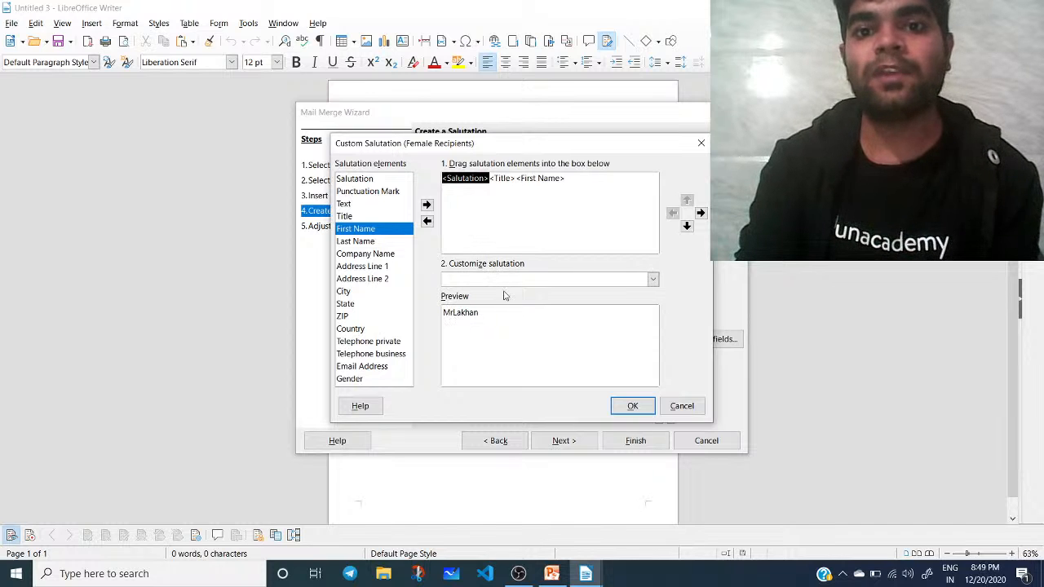
type("Hello")
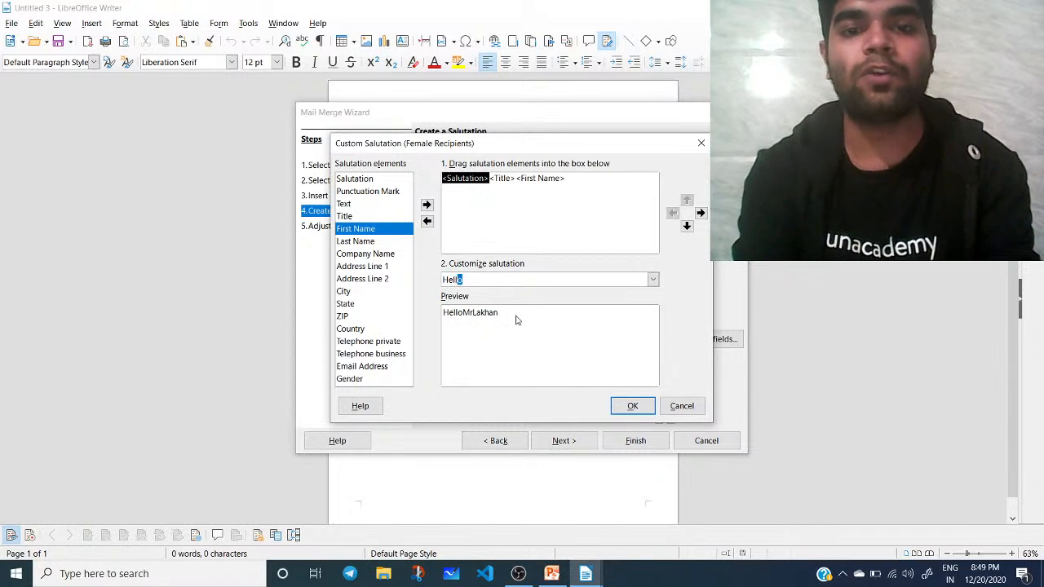
key("BackSpace")
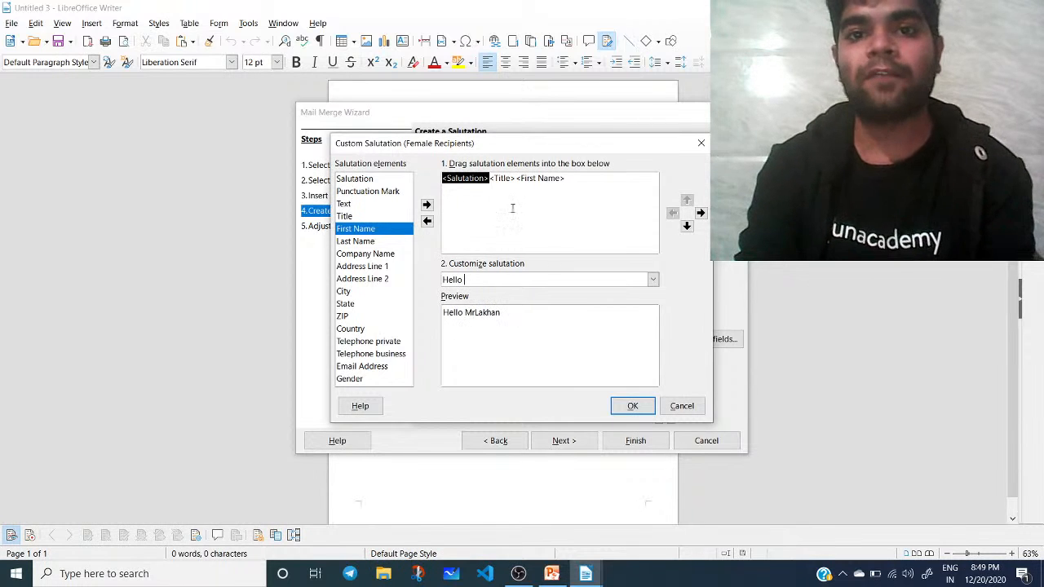
Insert a space before the Title element and a space before the First Name element of the female salutation
left_click(516, 179)
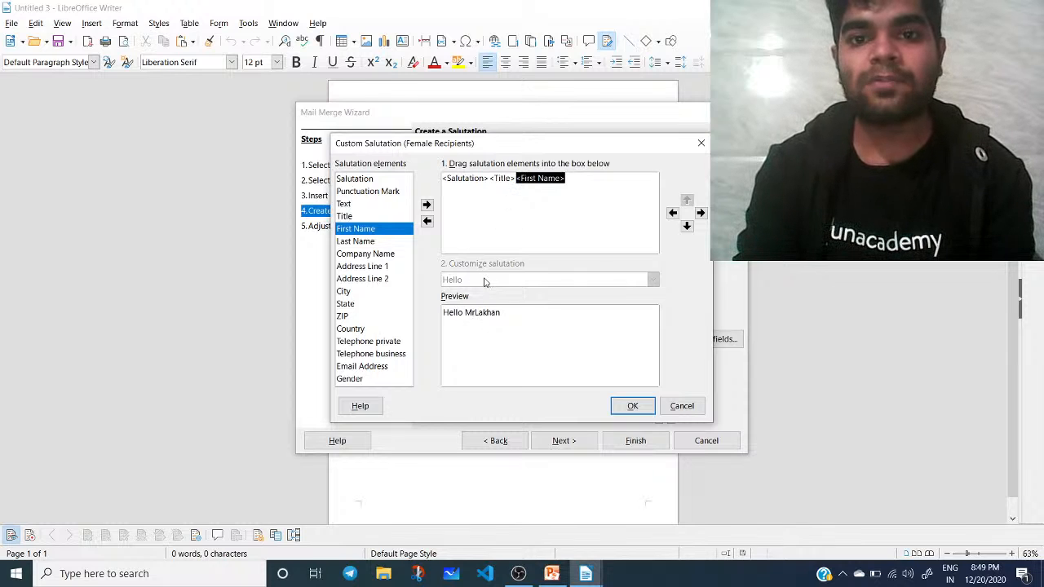
left_click(701, 213)
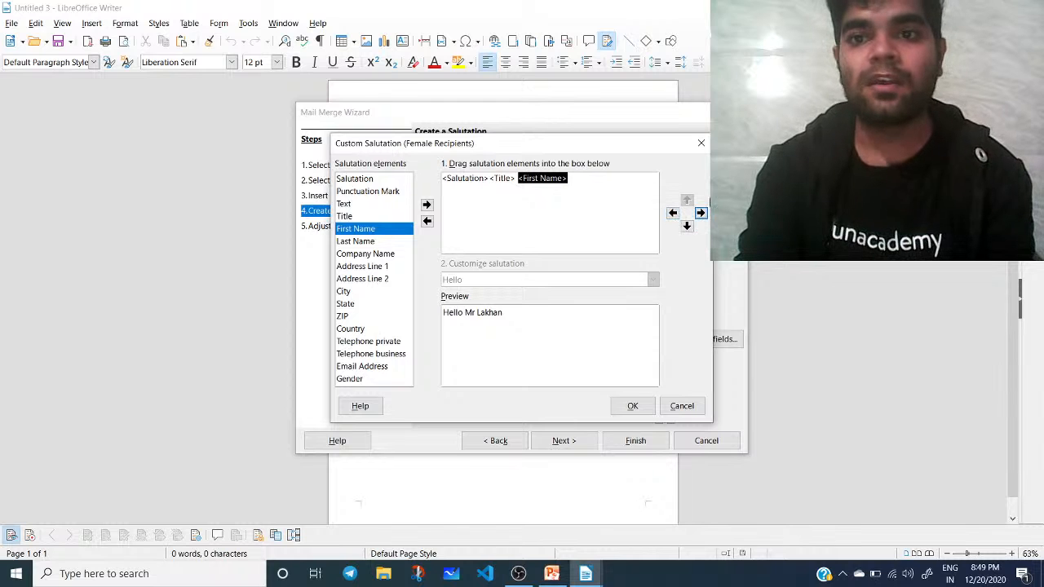
left_click(496, 178)
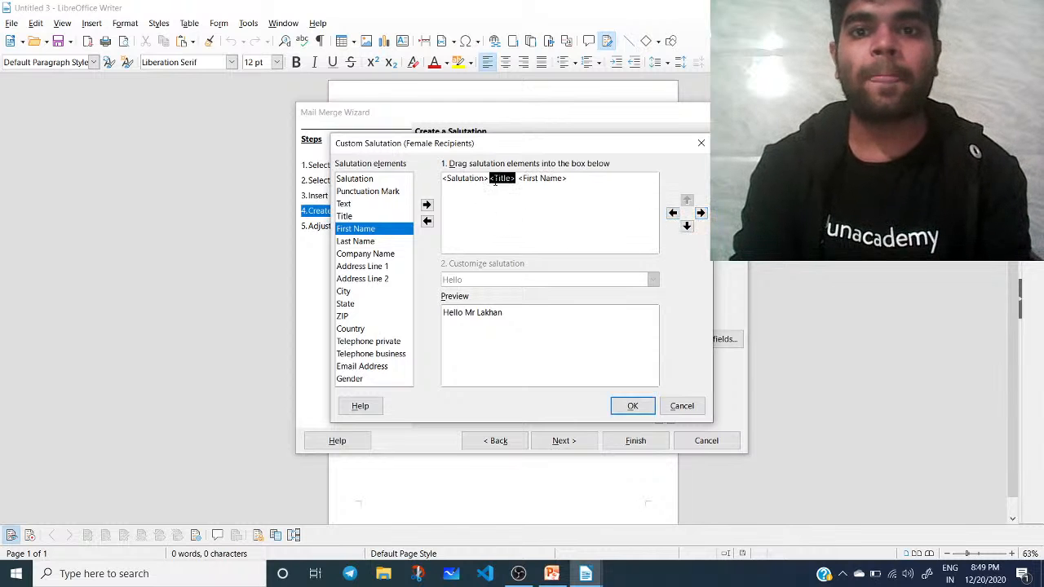
left_click(701, 213)
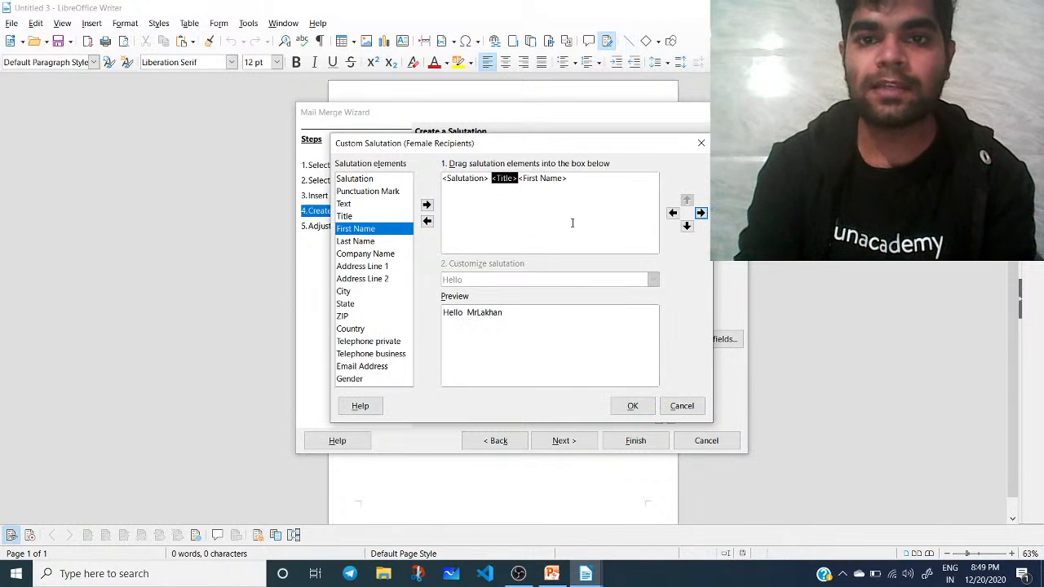
left_click(672, 213)
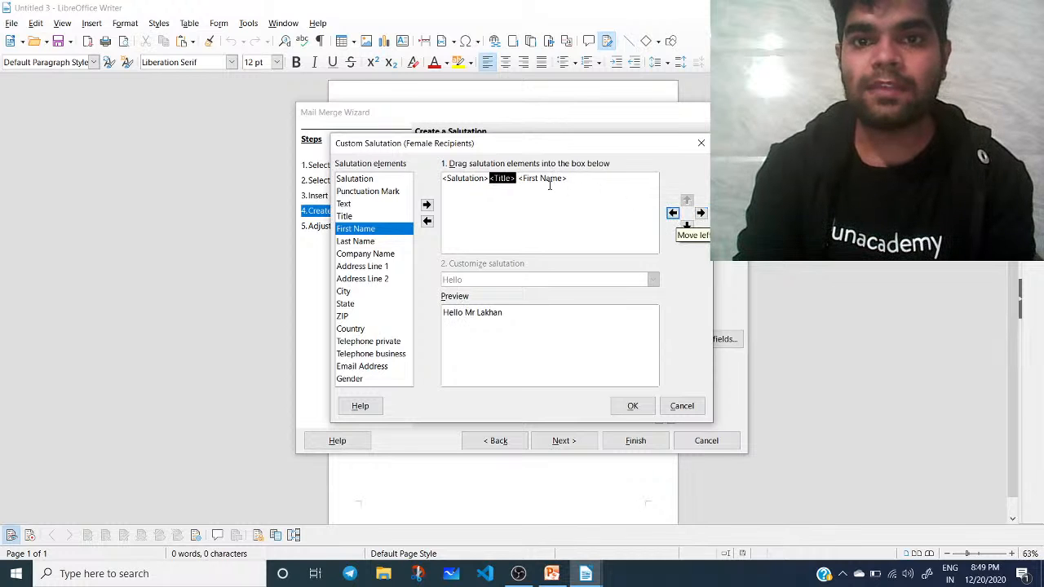
left_click(700, 214)
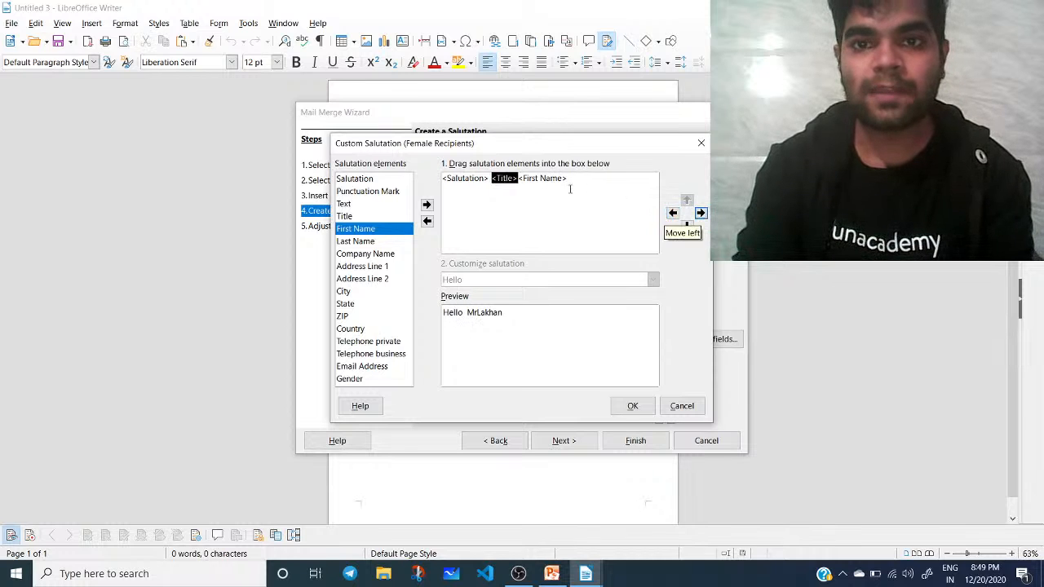
left_click(553, 179)
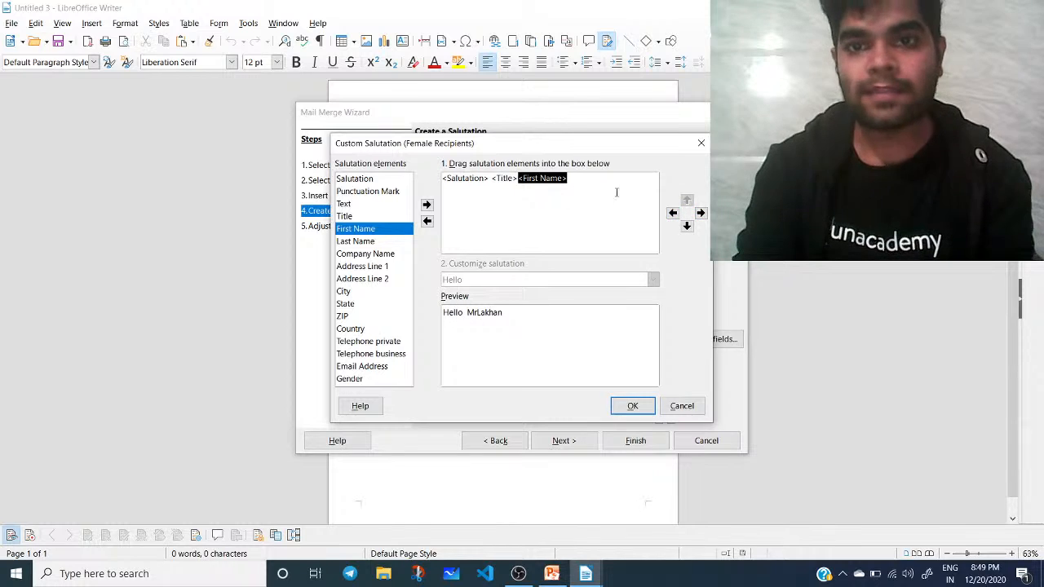
left_click(700, 212)
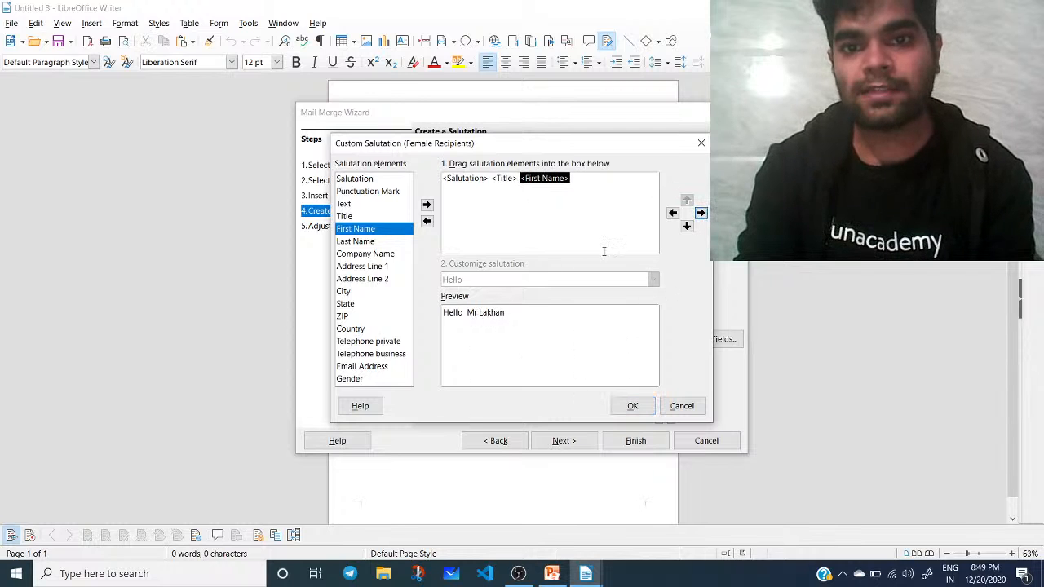
Add a Text element directly after First Name in the female salutation and set it to a comma
left_click(589, 184)
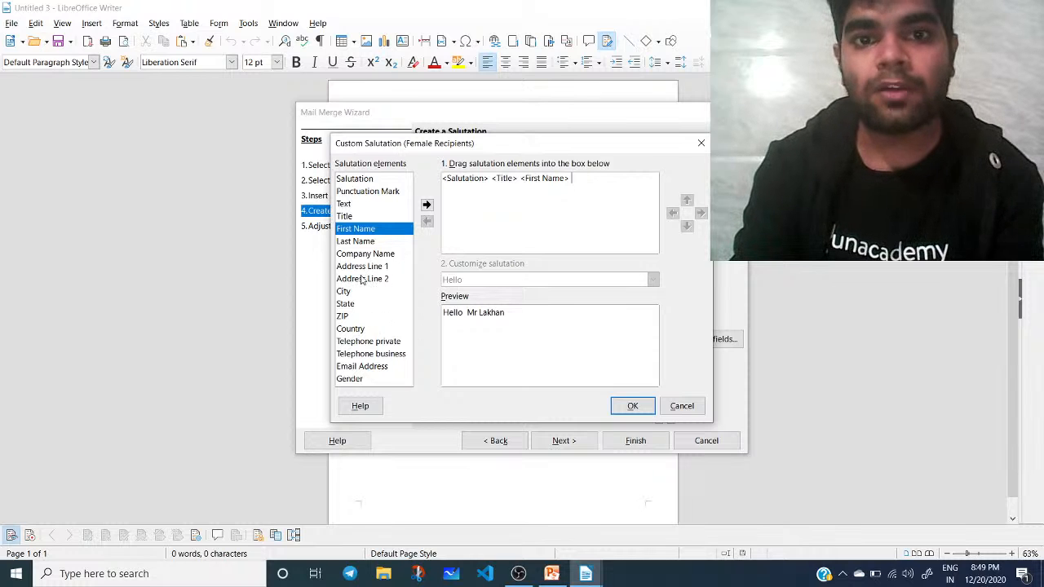
left_click(355, 206)
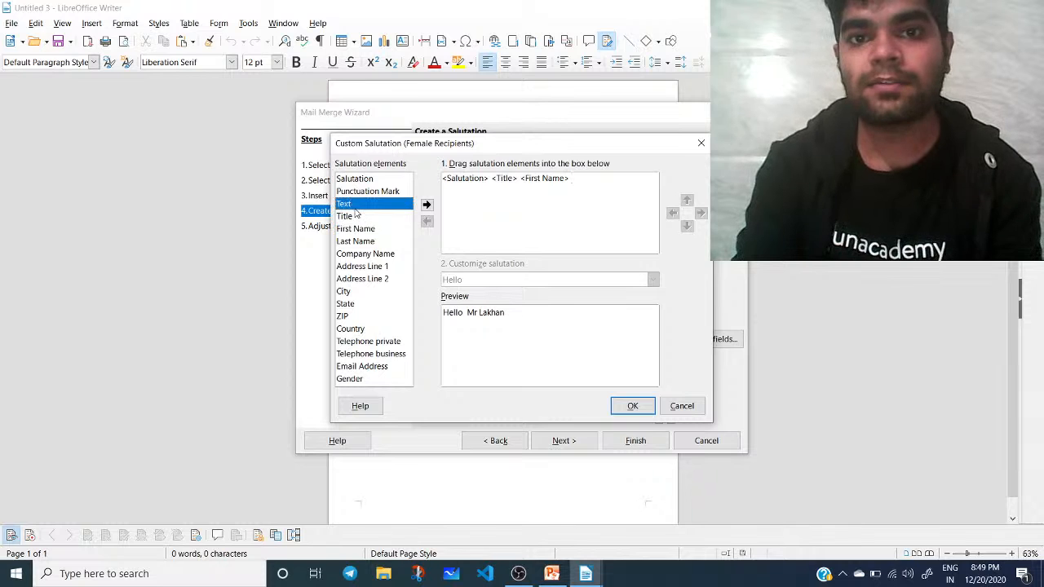
left_click(426, 205)
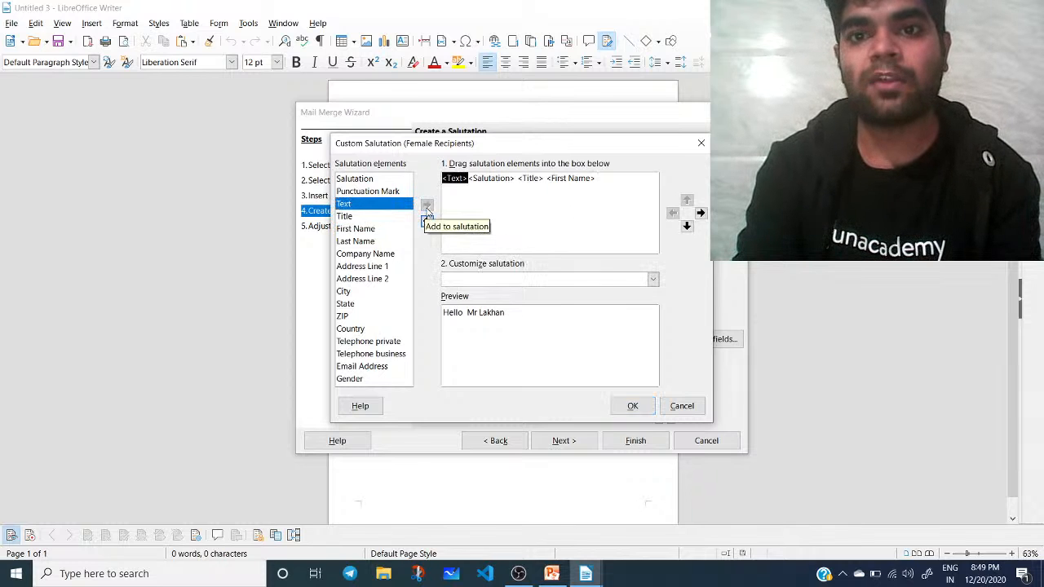
left_click(700, 213)
left_click(701, 213)
left_click(700, 212)
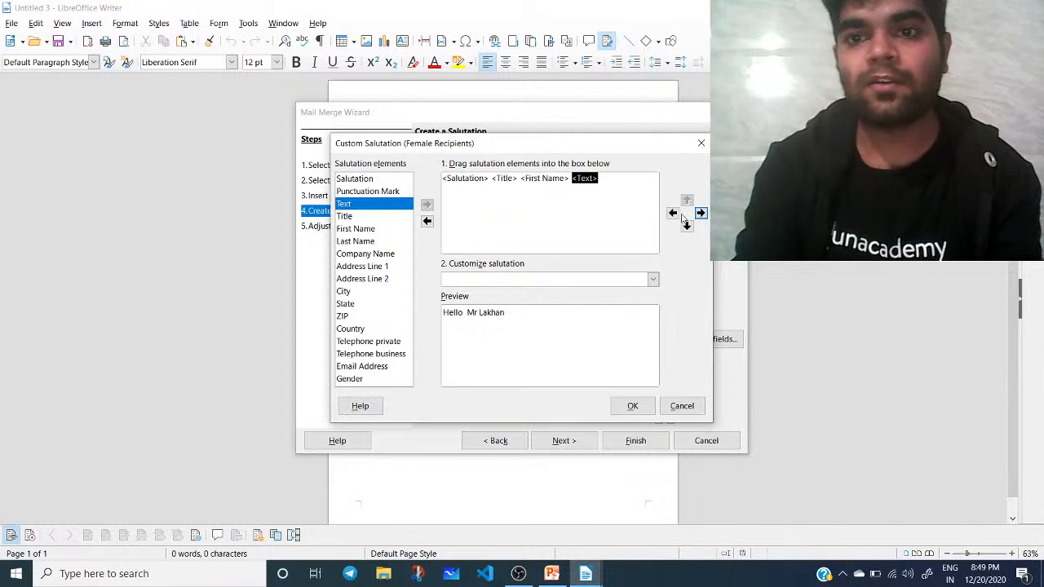
left_click(674, 214)
left_click(456, 278)
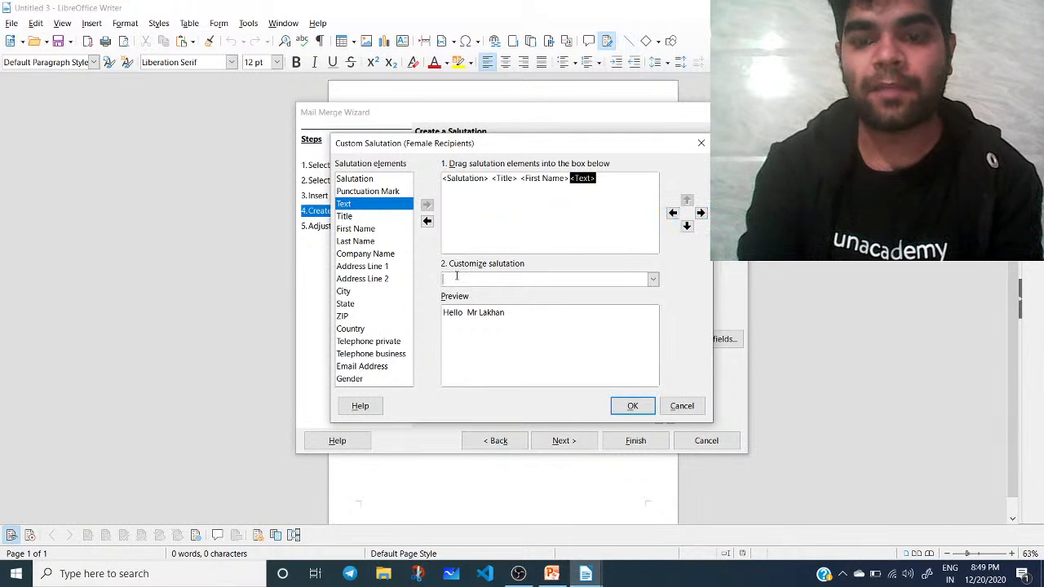
type(",")
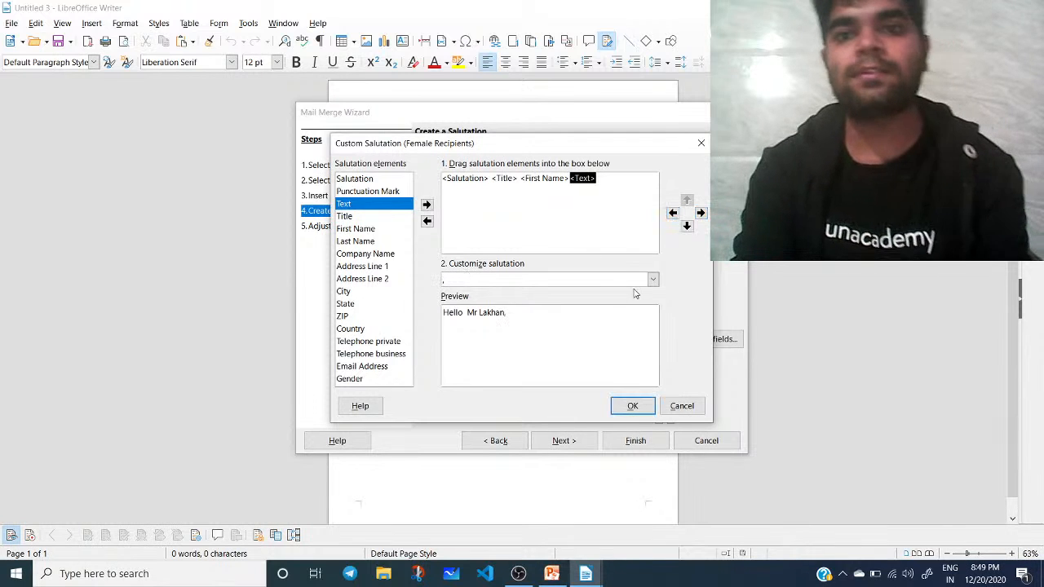
Add a second Text element between Title and First Name in the female salutation and set it to a period
left_click(427, 205)
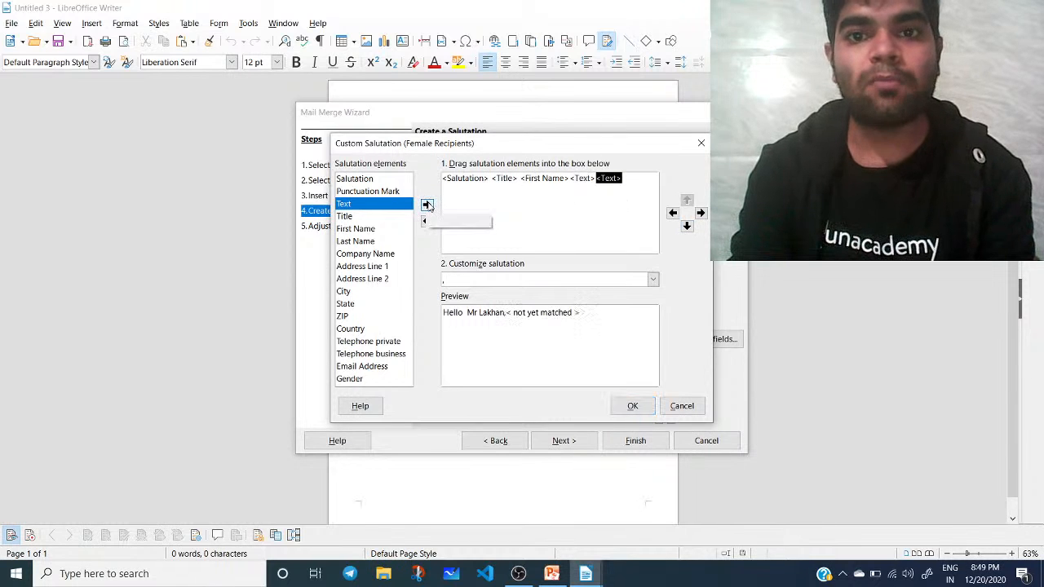
left_click(670, 212)
left_click(670, 213)
left_click(670, 213)
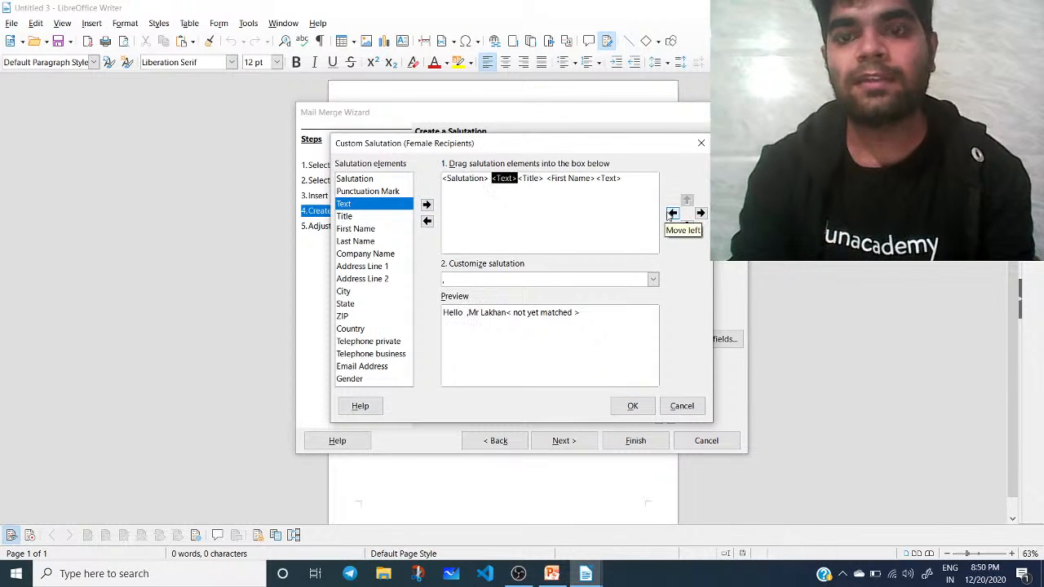
left_click(699, 213)
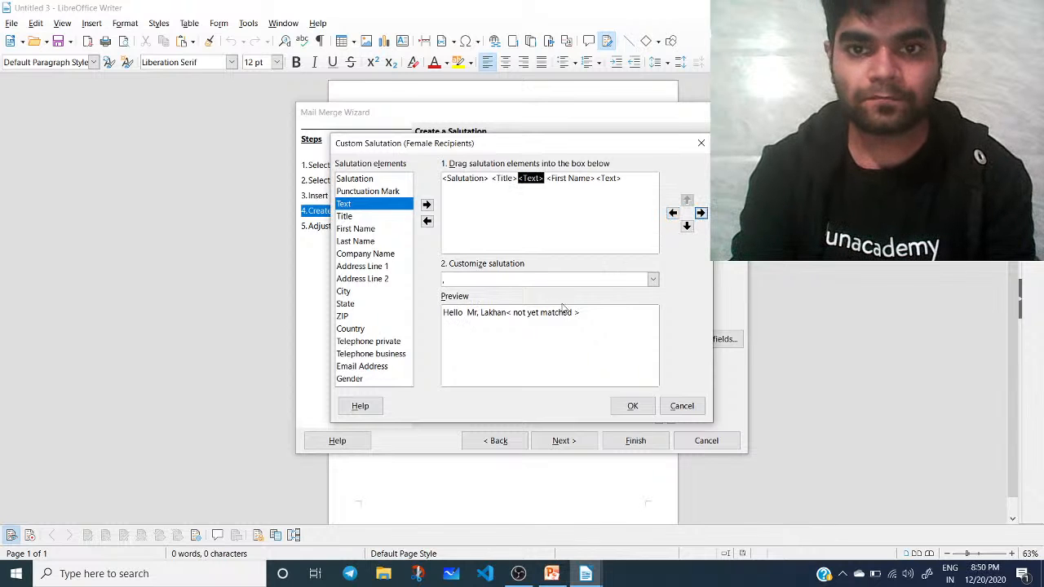
left_click(503, 278)
key("BackSpace")
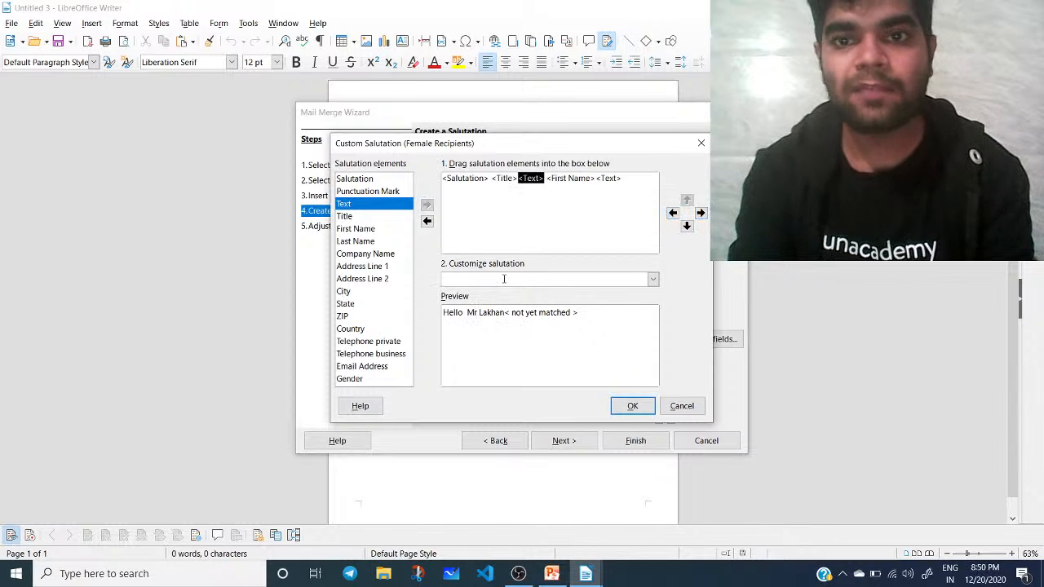
type(".")
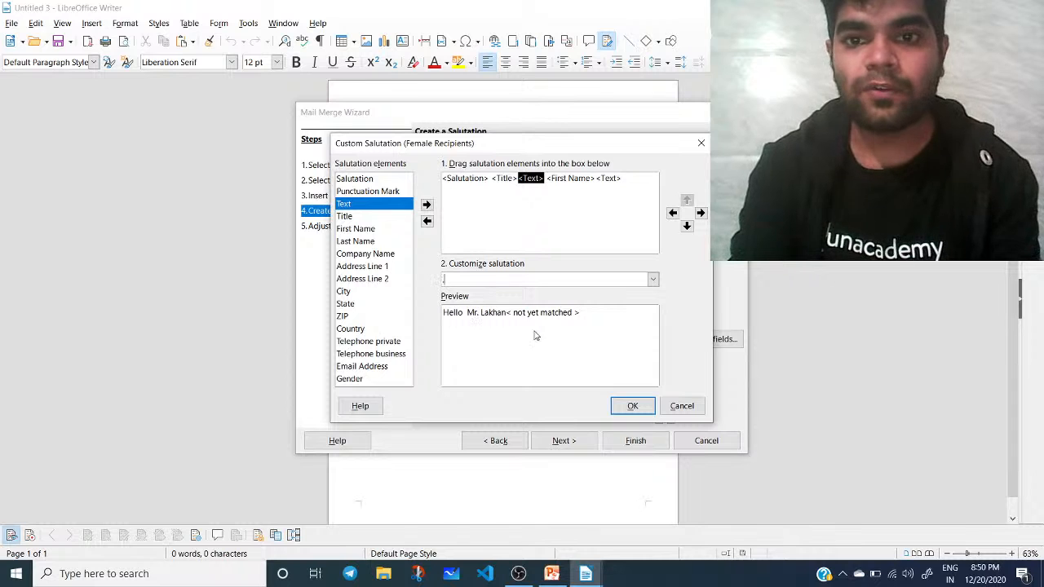
Set the Text element at the end of the female salutation to a comma
left_click(609, 179)
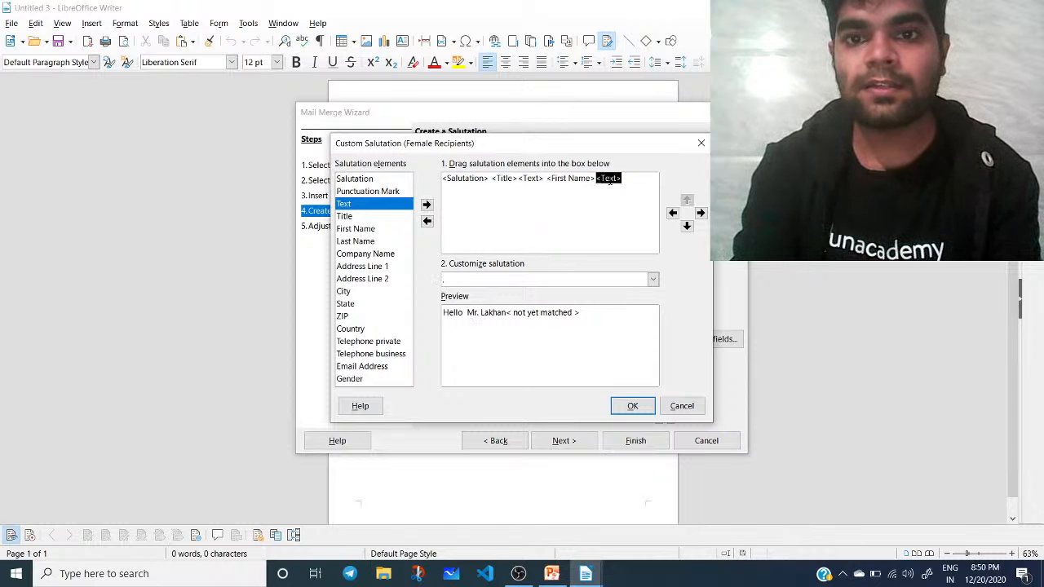
left_click(523, 284)
key("BackSpace")
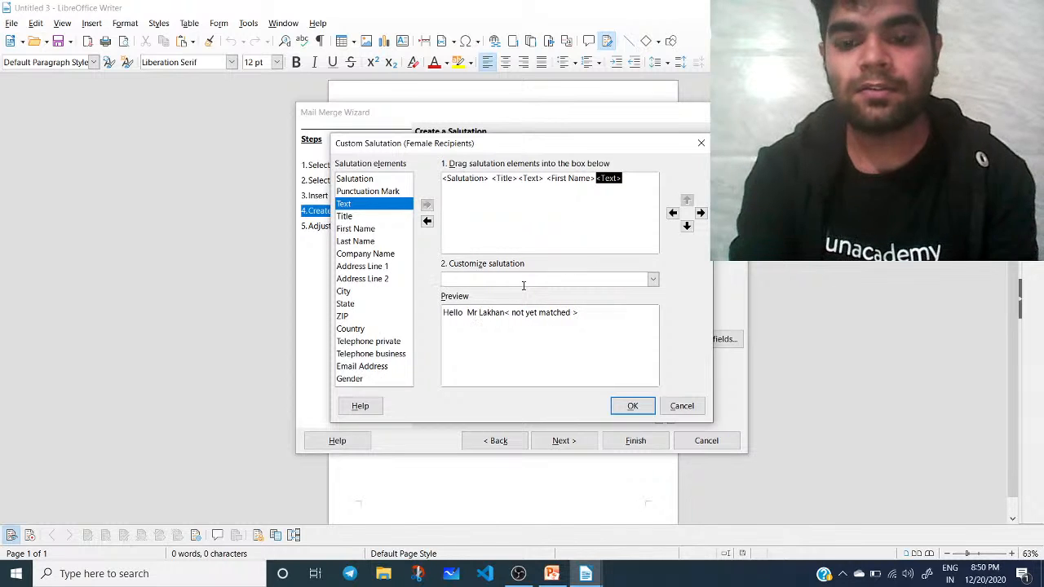
type(",")
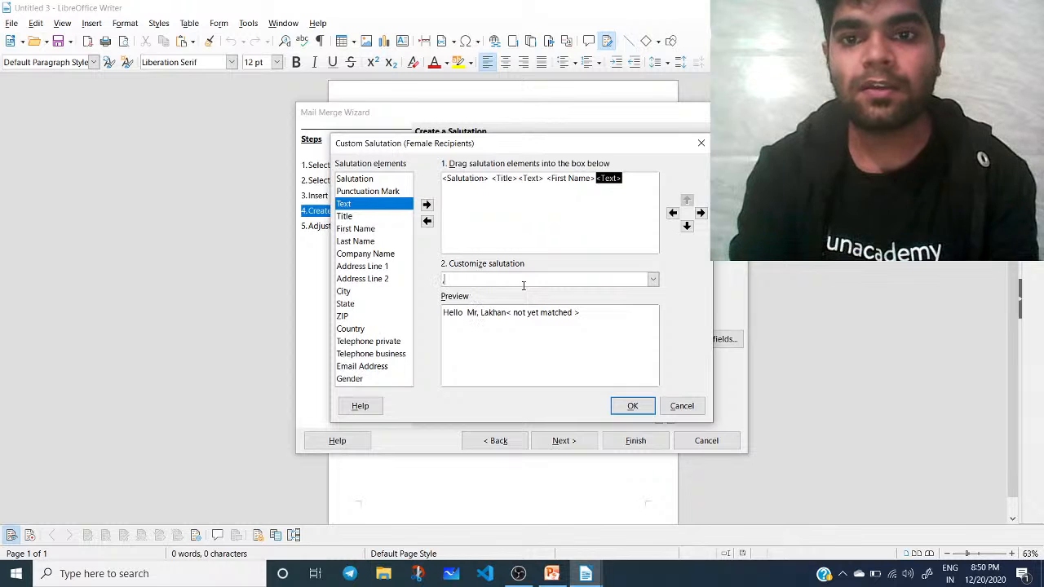
Remove the Text element between Title and First Name and accept the custom female salutation
left_click(538, 179)
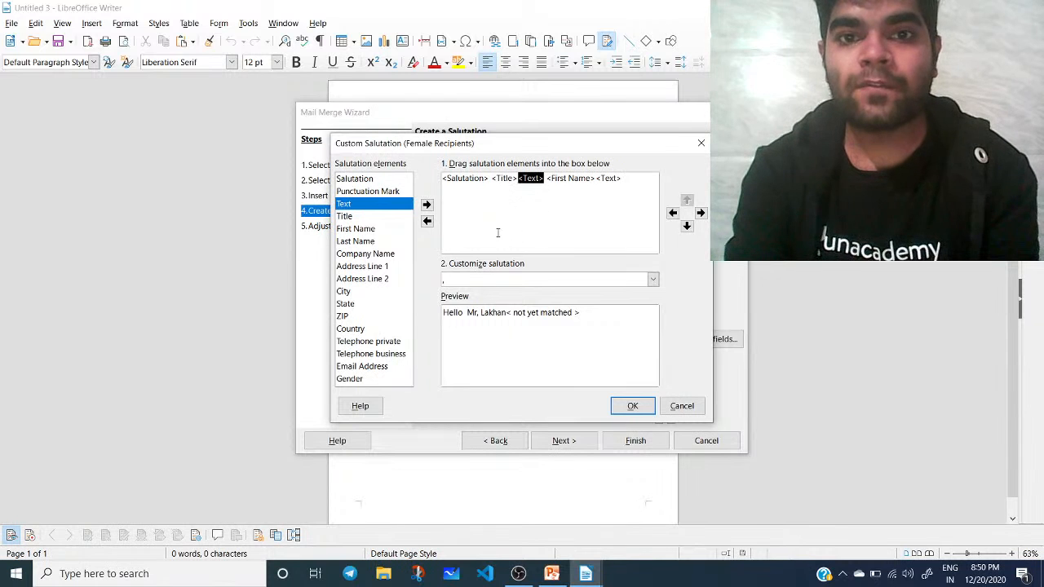
left_click(426, 221)
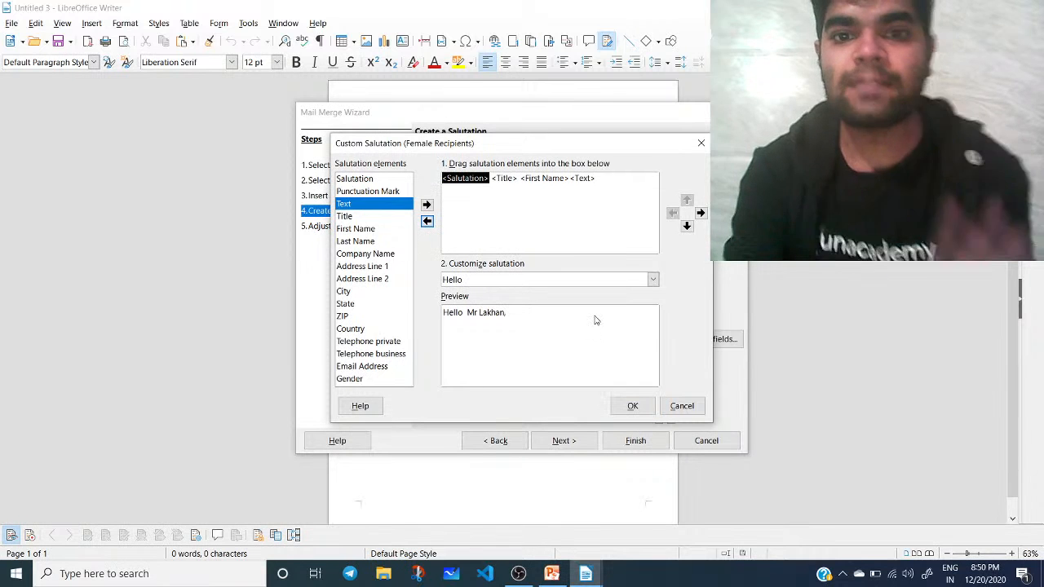
left_click(632, 406)
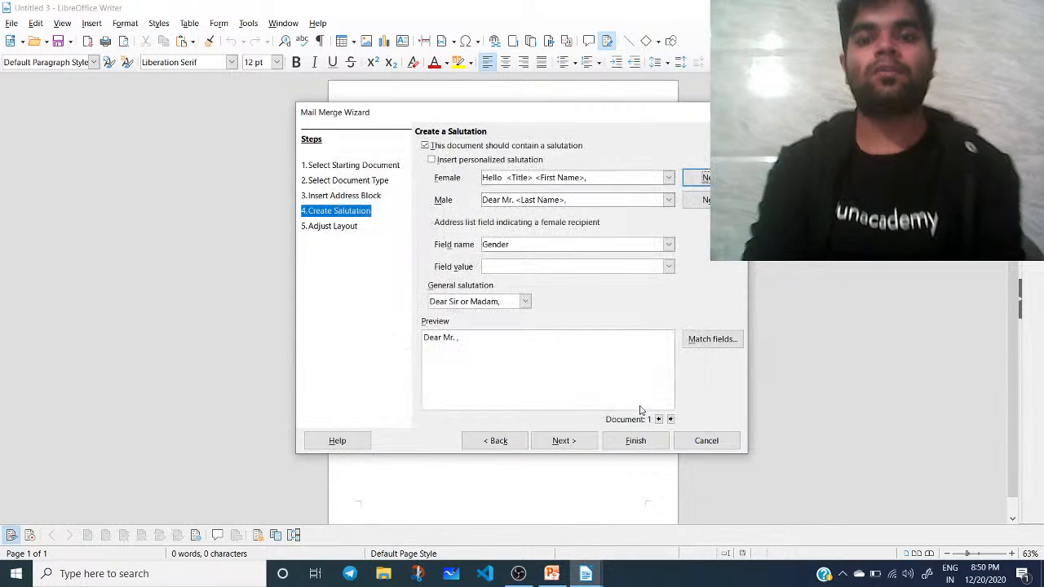
Review the salutation choices offered for female and male recipients
left_click(653, 178)
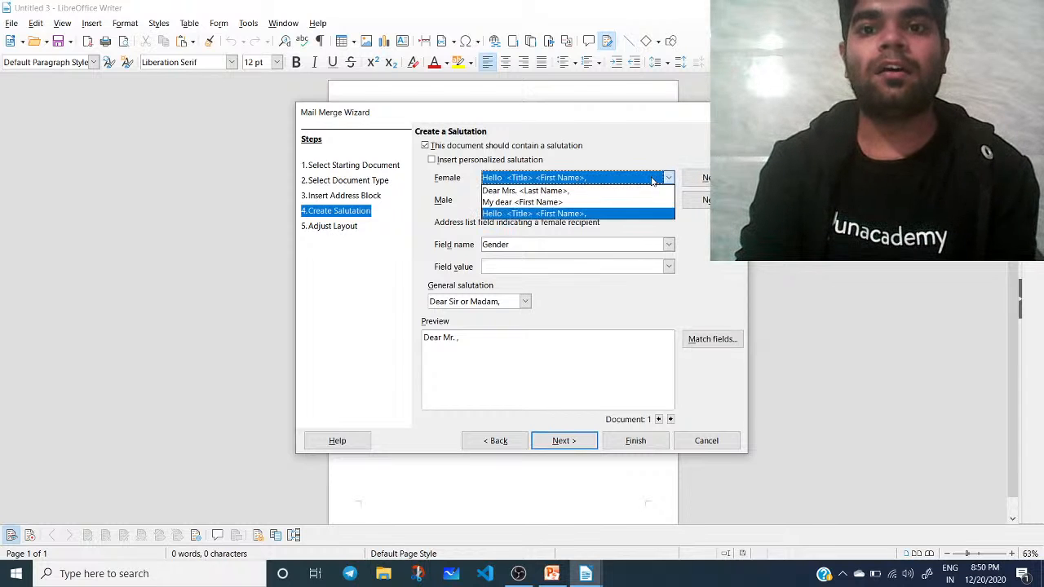
left_click(692, 210)
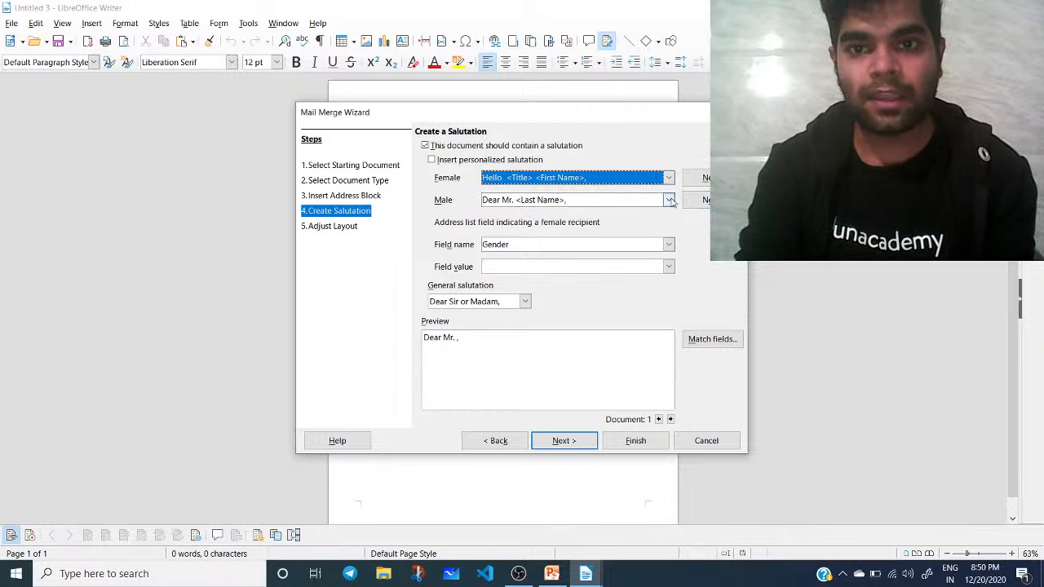
left_click(624, 201)
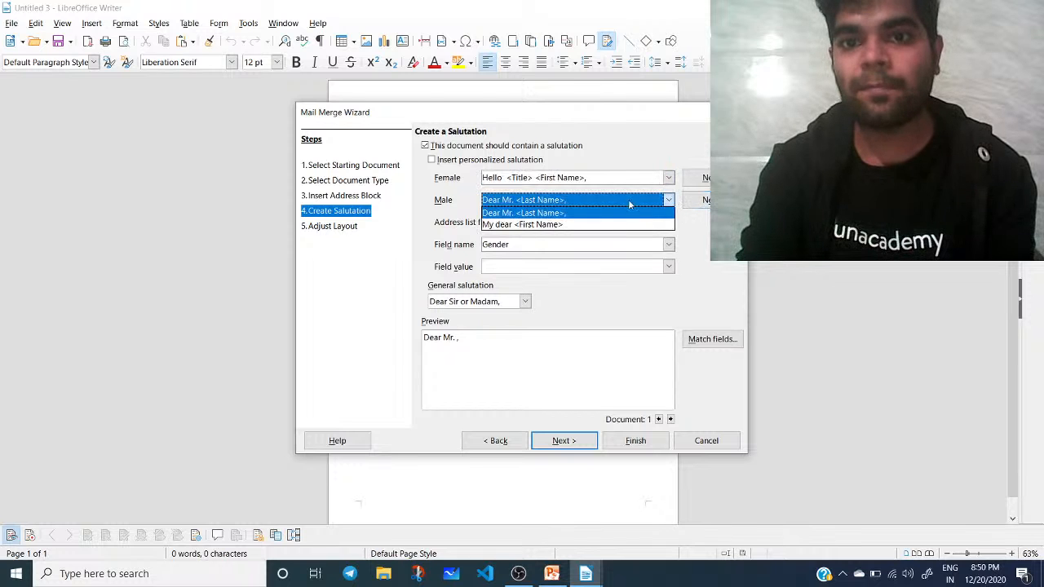
left_click(703, 204)
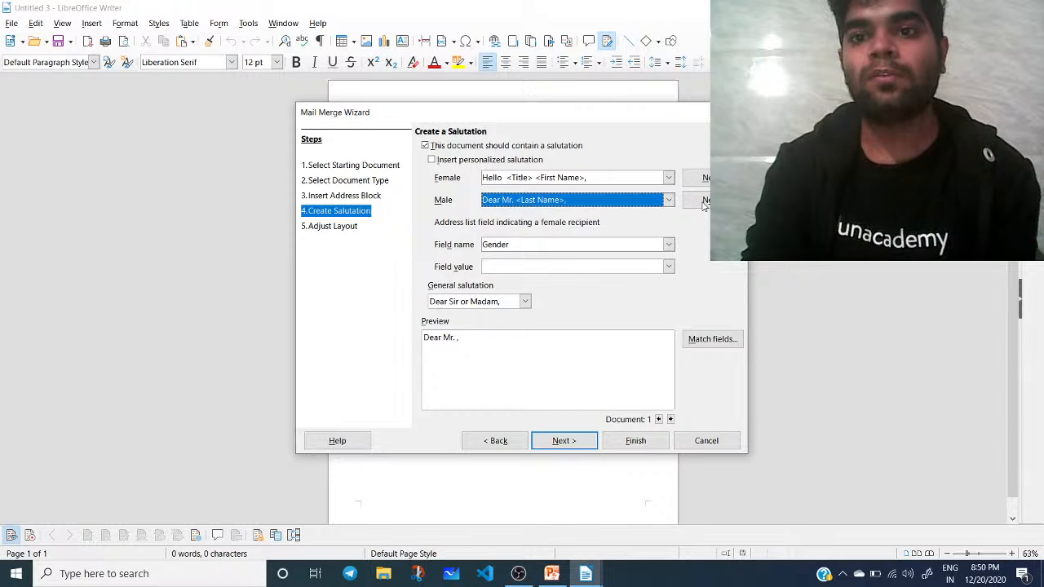
left_click(638, 203)
Start a custom male salutation made of the Salutation, Title, First Name and Punctuation Mark elements
left_click(703, 200)
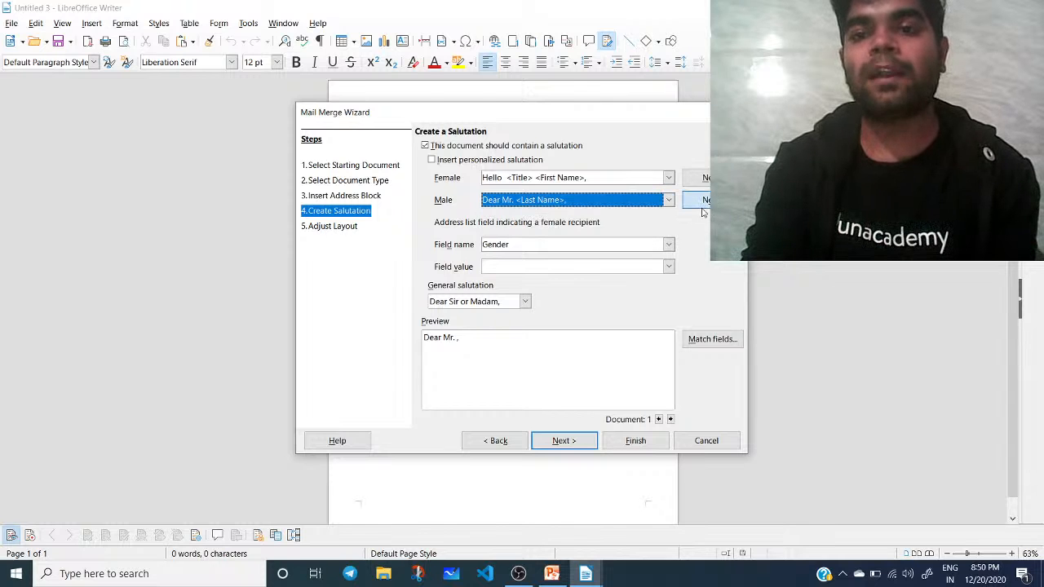
left_click(702, 202)
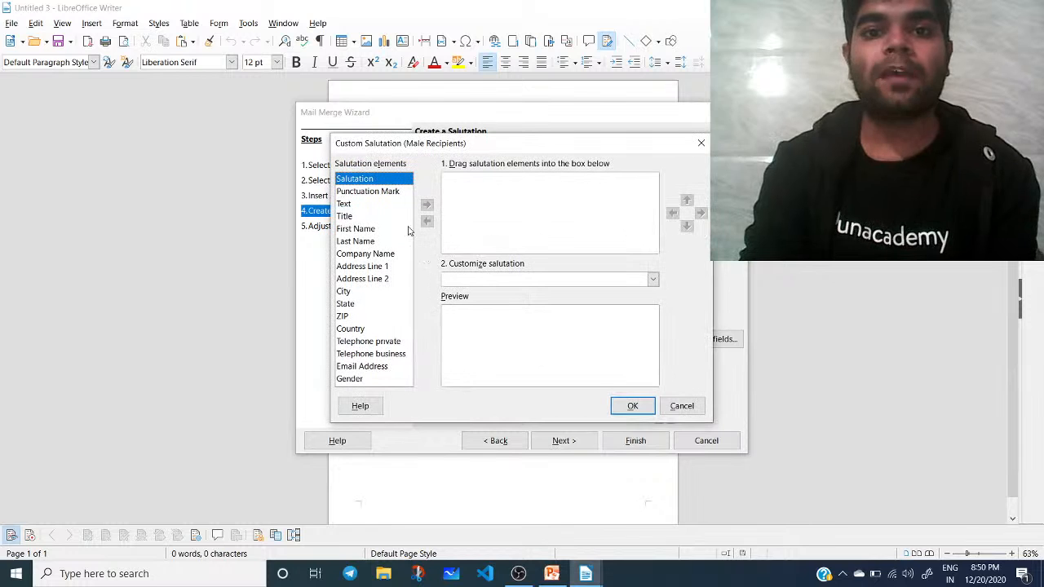
left_click(384, 194)
left_click(386, 180)
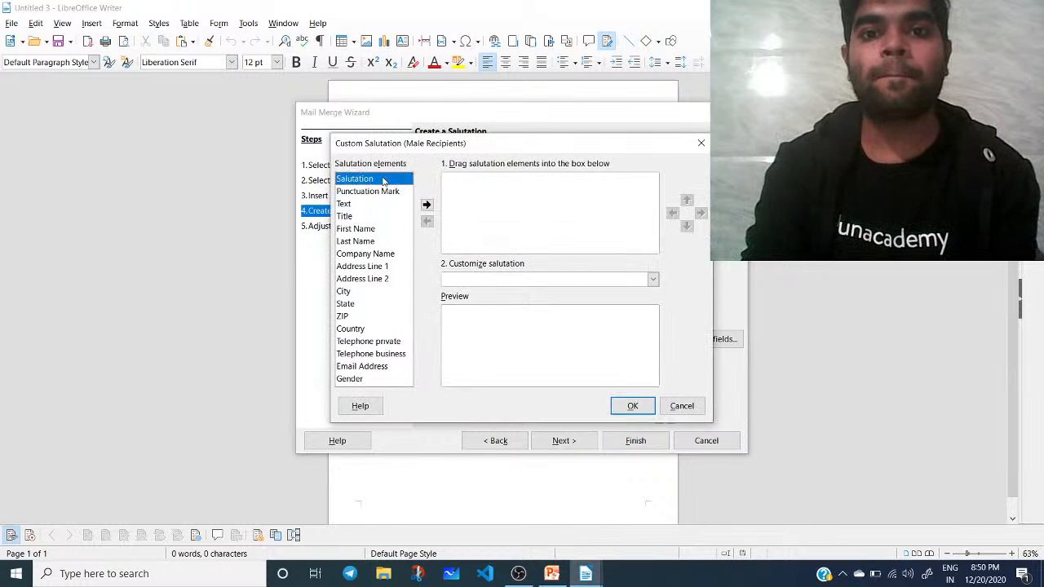
left_click(426, 204)
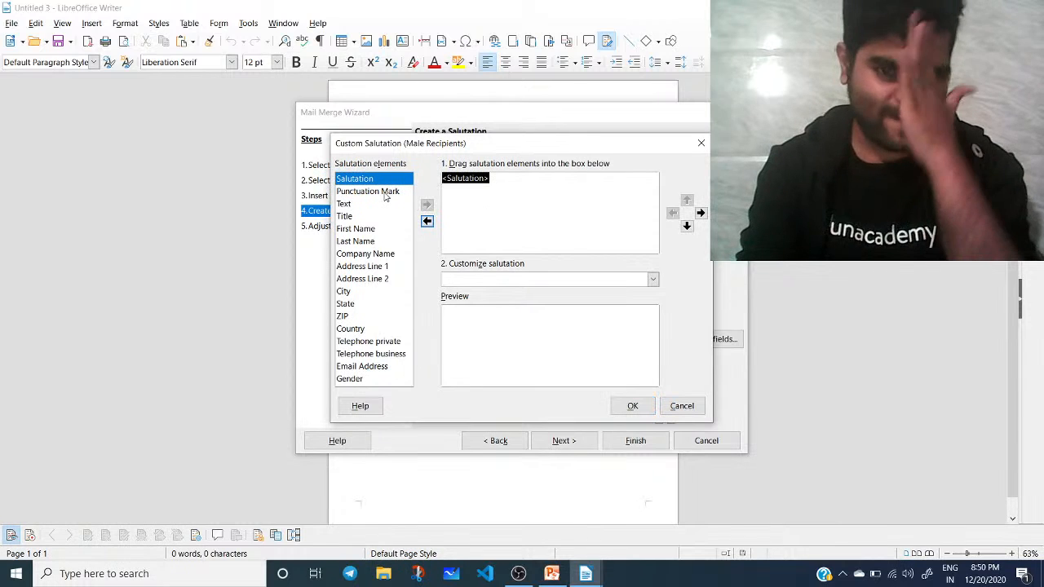
left_click(376, 216)
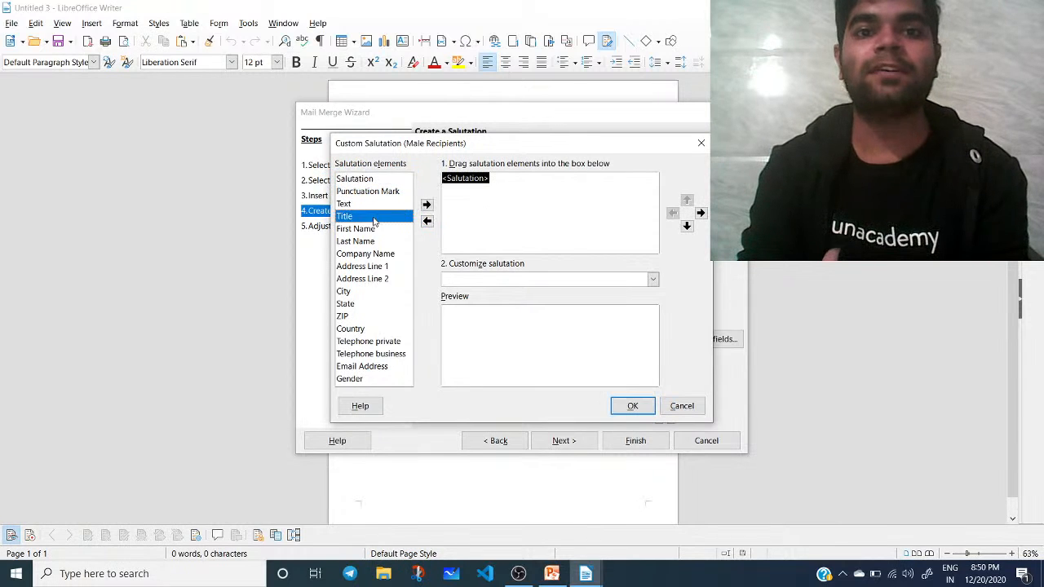
left_click(427, 205)
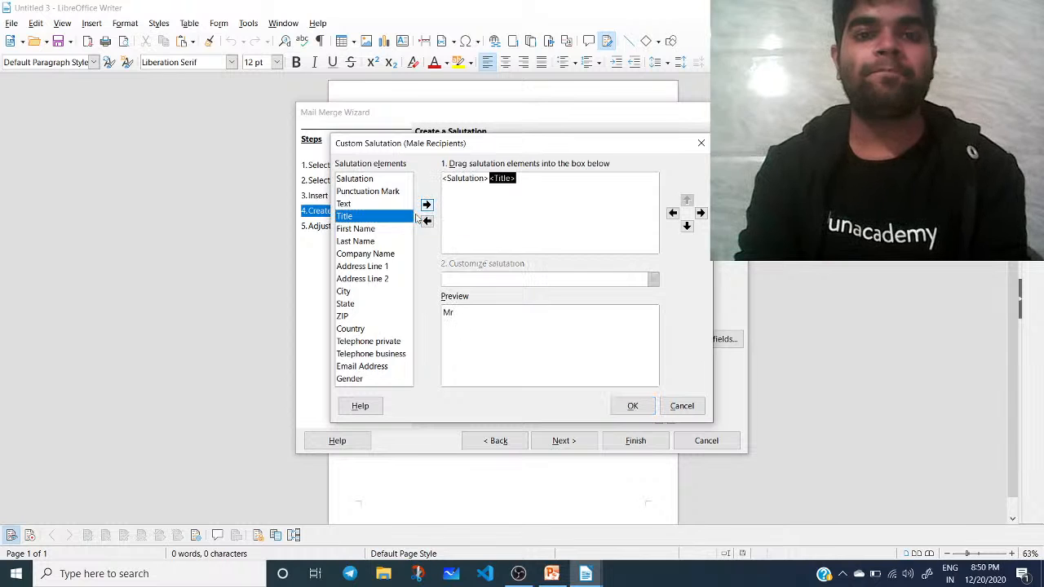
left_click(383, 230)
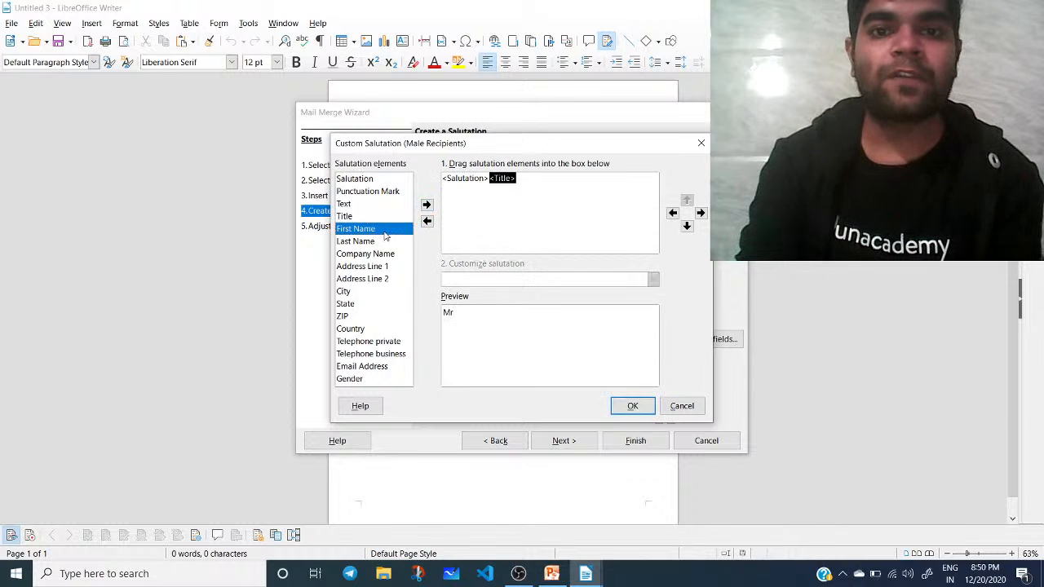
left_click(426, 204)
left_click(400, 193)
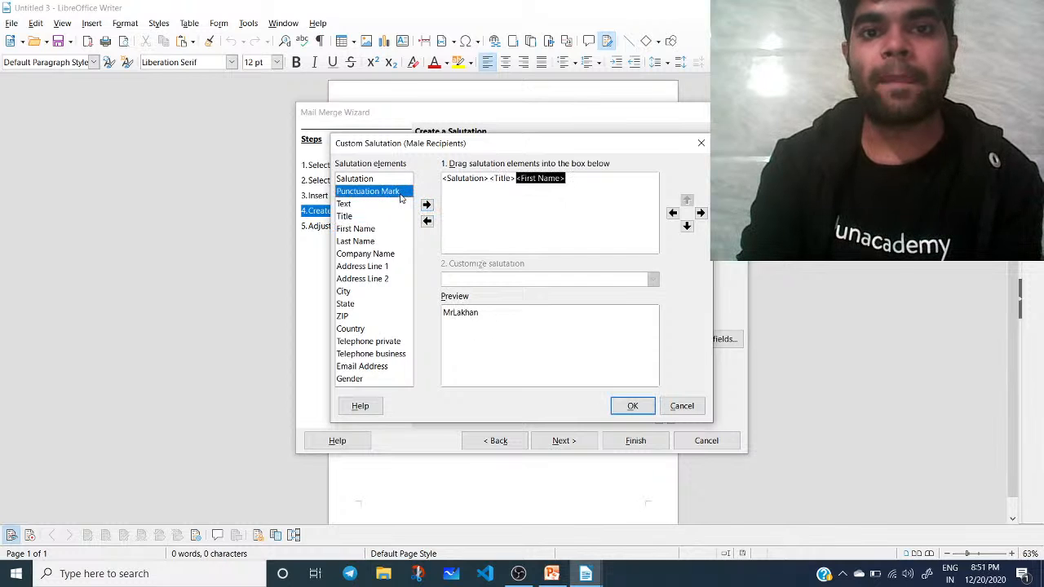
left_click(427, 205)
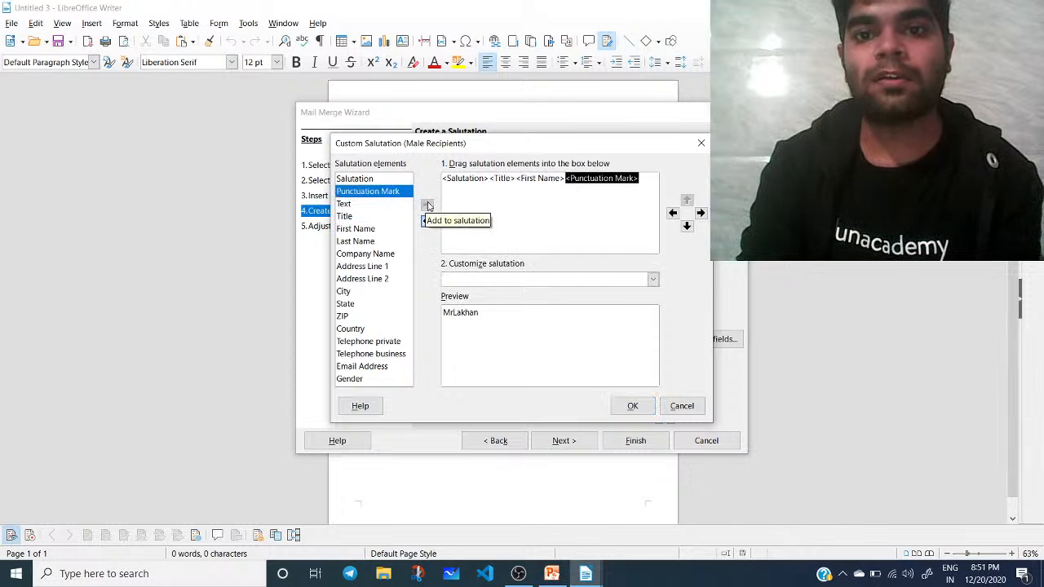
Set the male salutation's Salutation element to Hey and its Punctuation Mark element to a comma
left_click(491, 178)
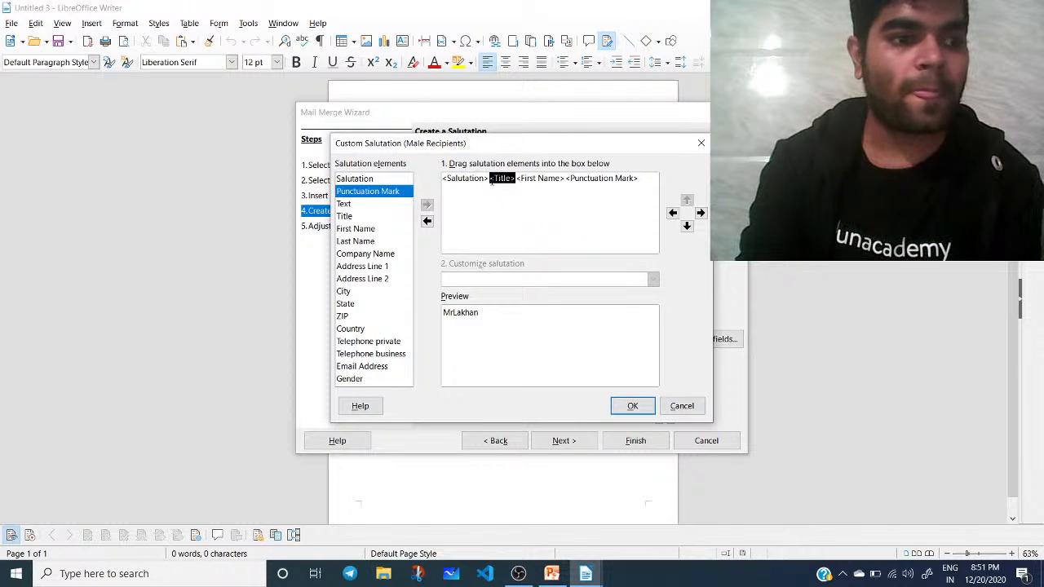
left_click(457, 178)
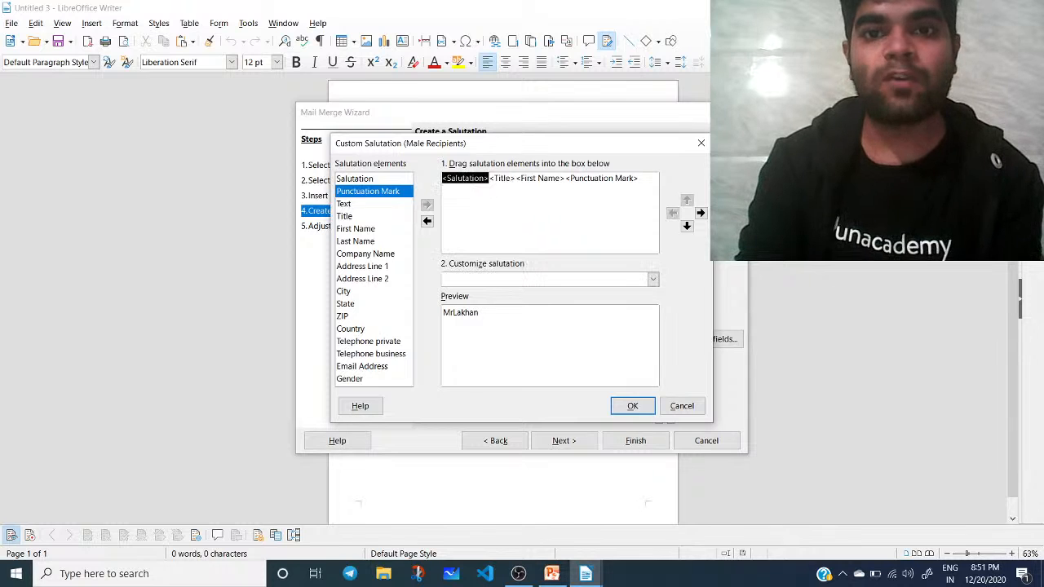
left_click(492, 283)
type("Hey")
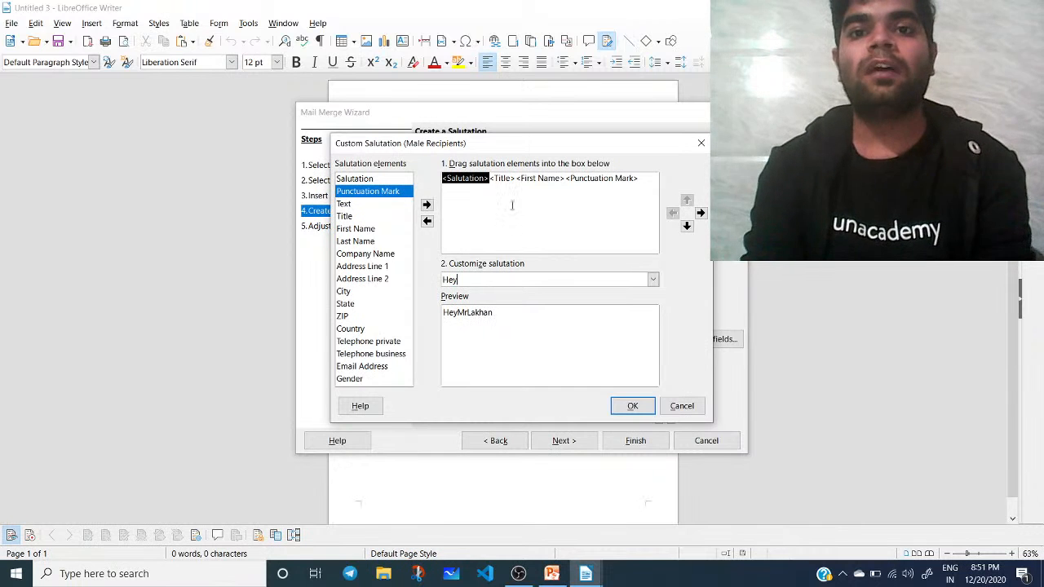
left_click(510, 178)
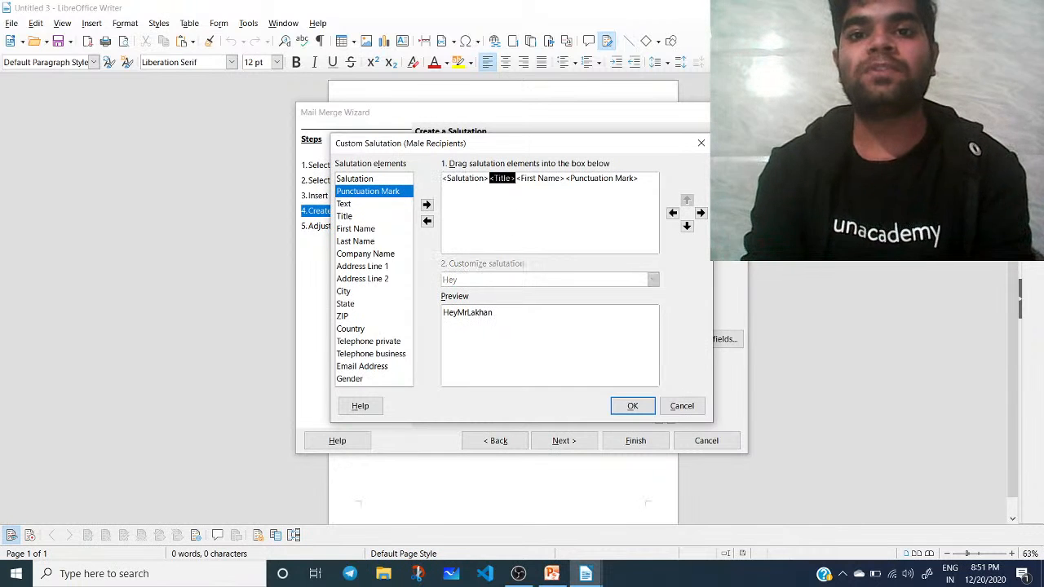
left_click(573, 178)
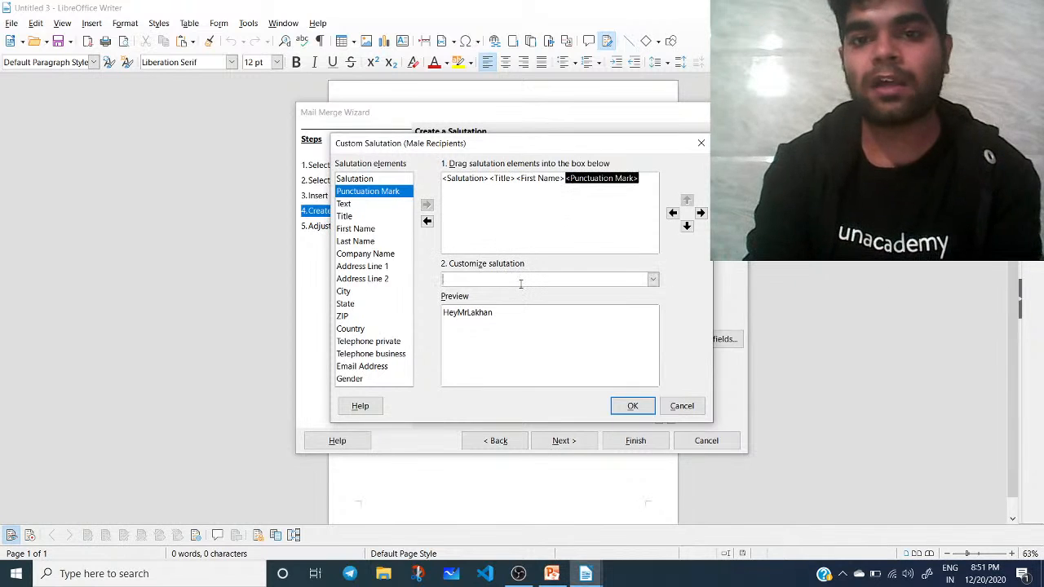
type(",")
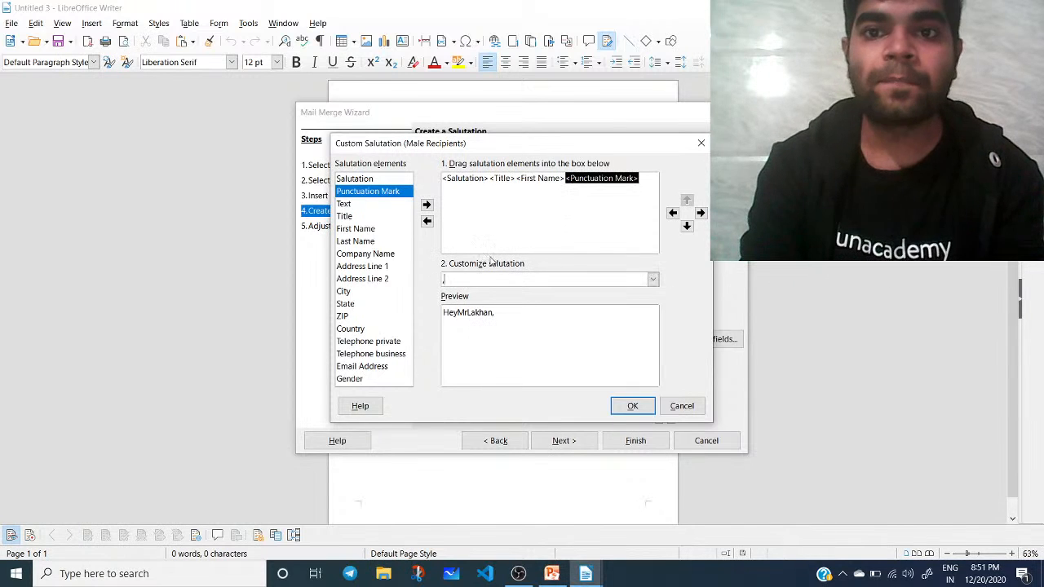
Try the Title element after First Name in the male salutation and move it back before First Name
left_click(496, 183)
left_click(497, 178)
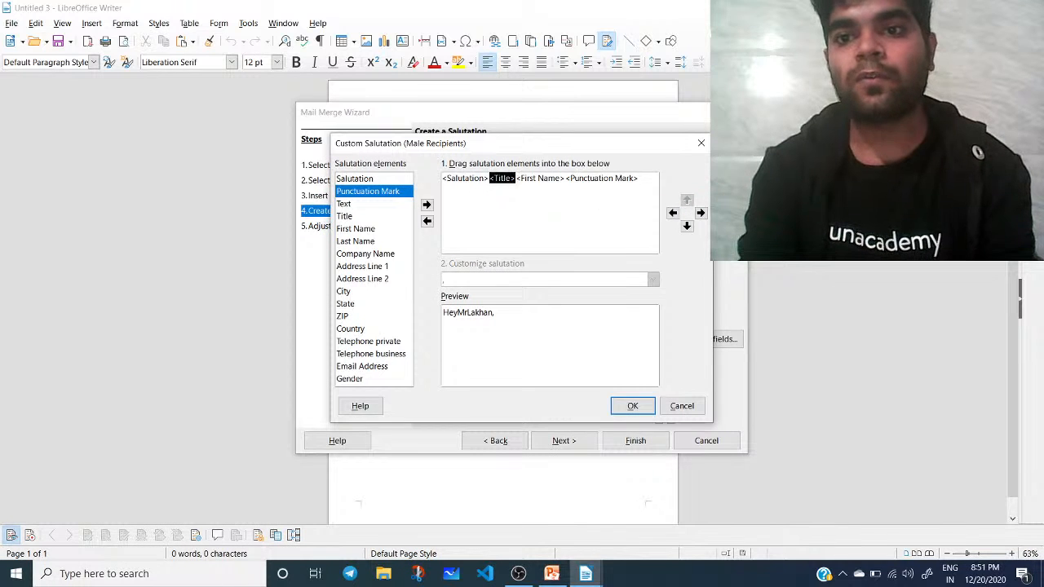
left_click(699, 213)
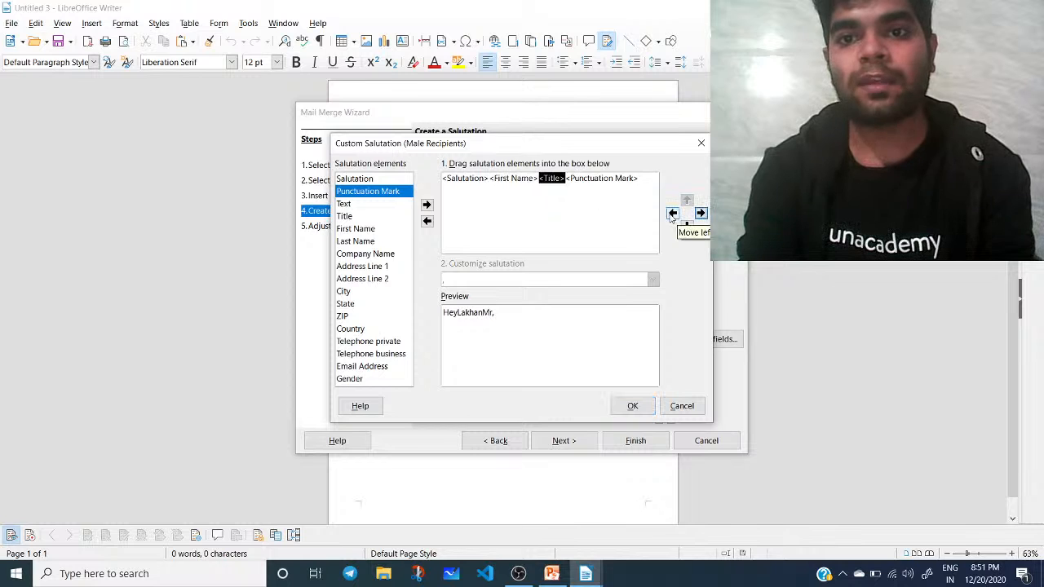
left_click(672, 213)
Shift the Punctuation Mark, First Name and Title elements along to leave a space between Salutation and Title
left_click(603, 179)
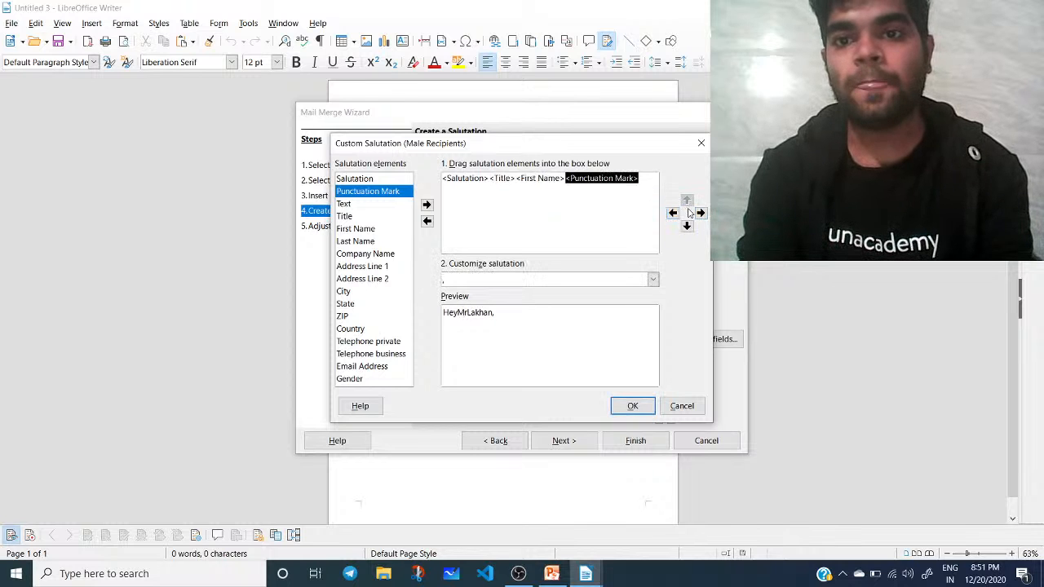
left_click(700, 213)
left_click(557, 178)
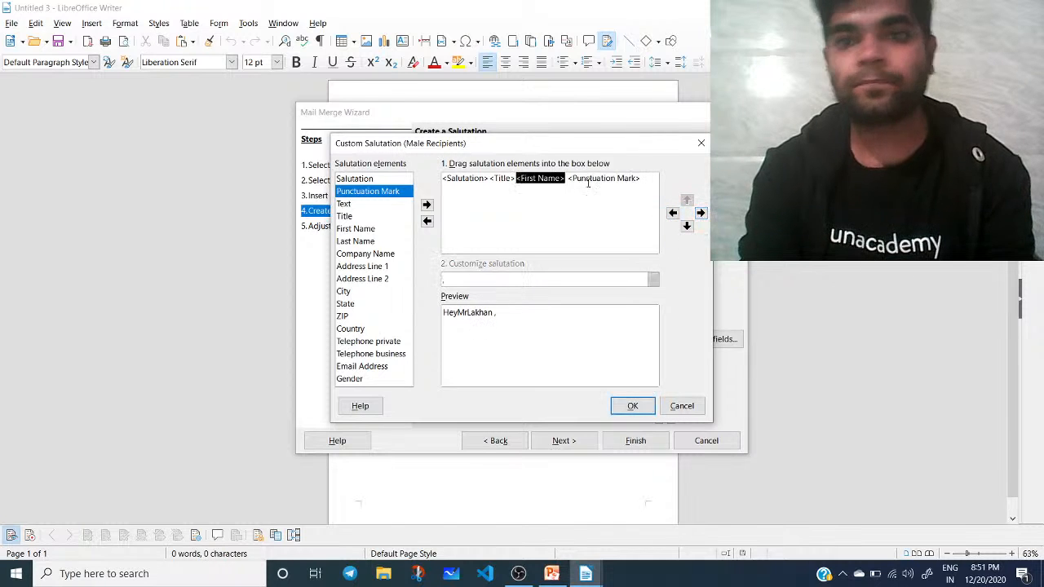
left_click(702, 215)
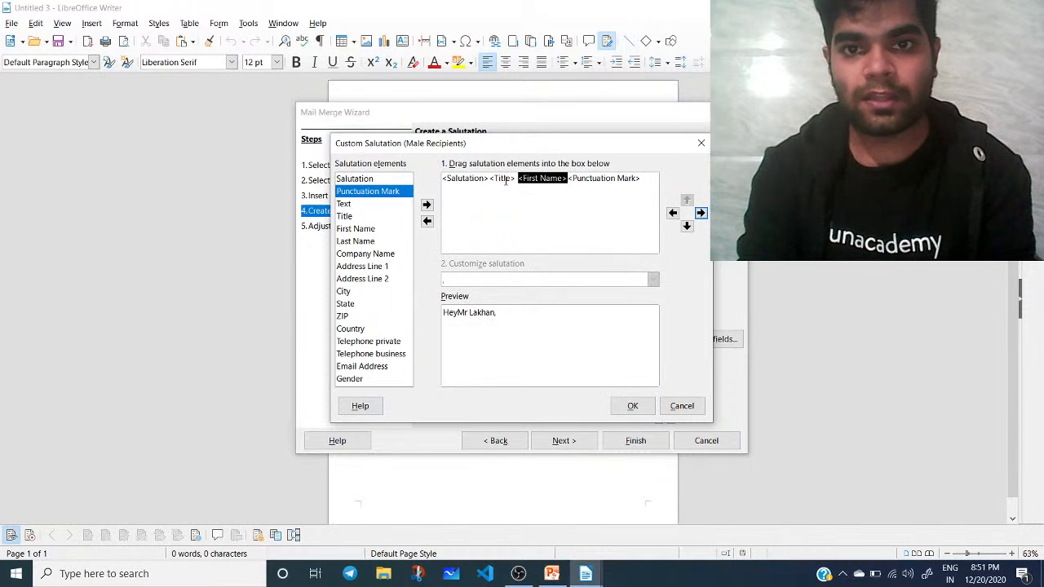
left_click(506, 180)
left_click(701, 214)
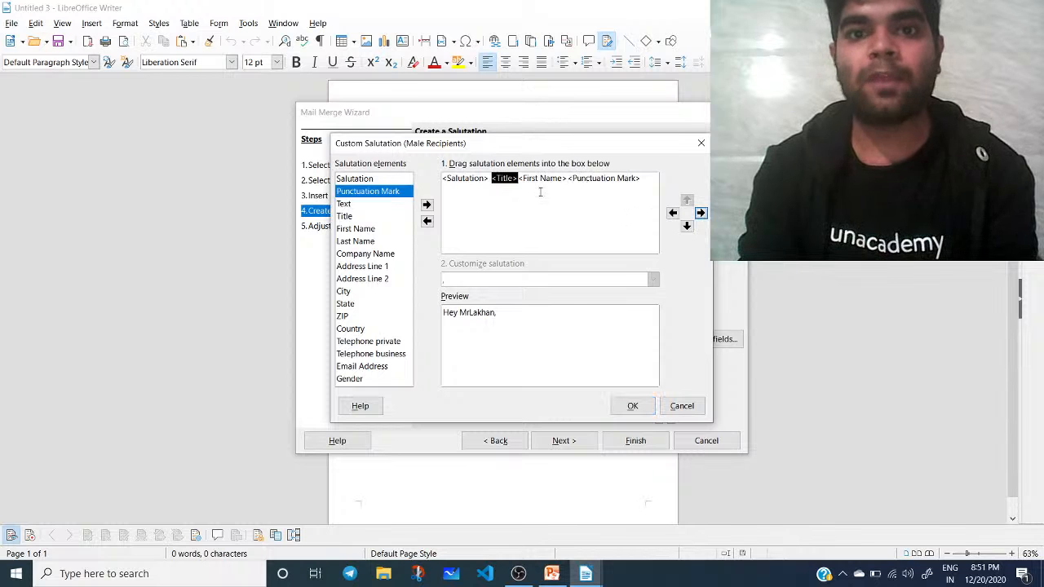
left_click(425, 205)
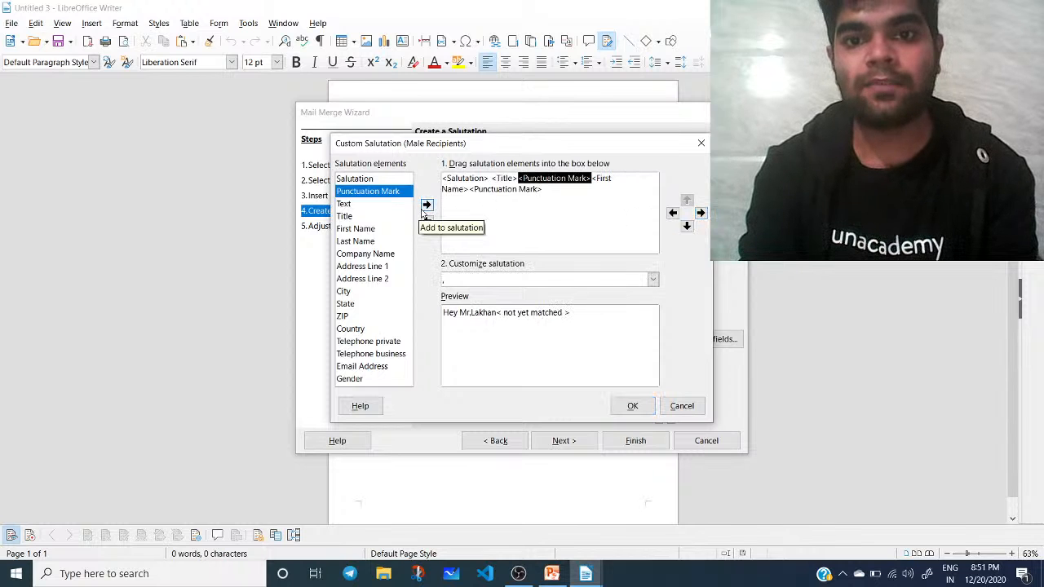
left_click(518, 277)
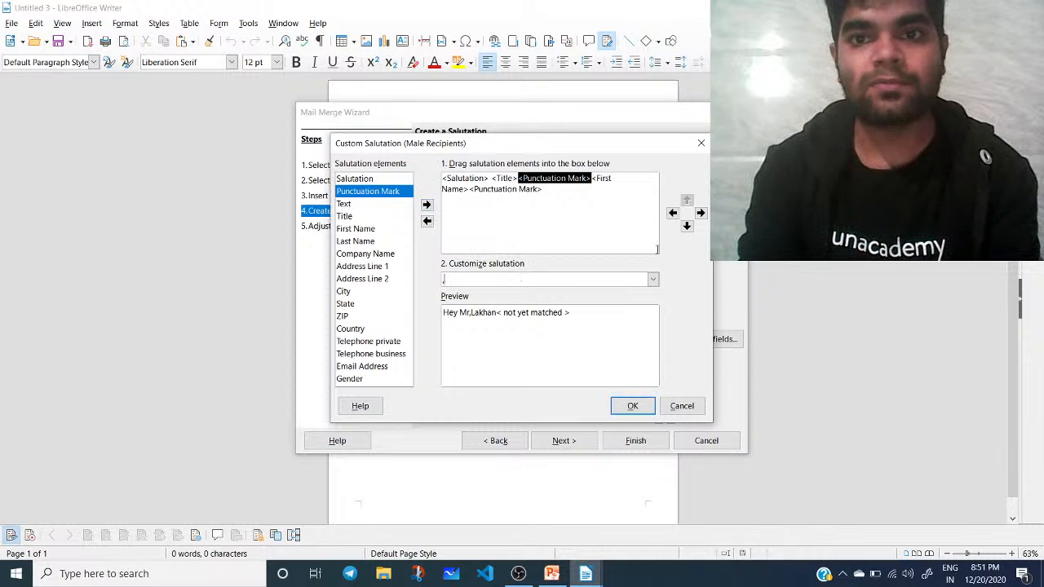
left_click(427, 221)
Add a Text element between Title and First Name, set it to a period and accept the custom male salutation
left_click(361, 205)
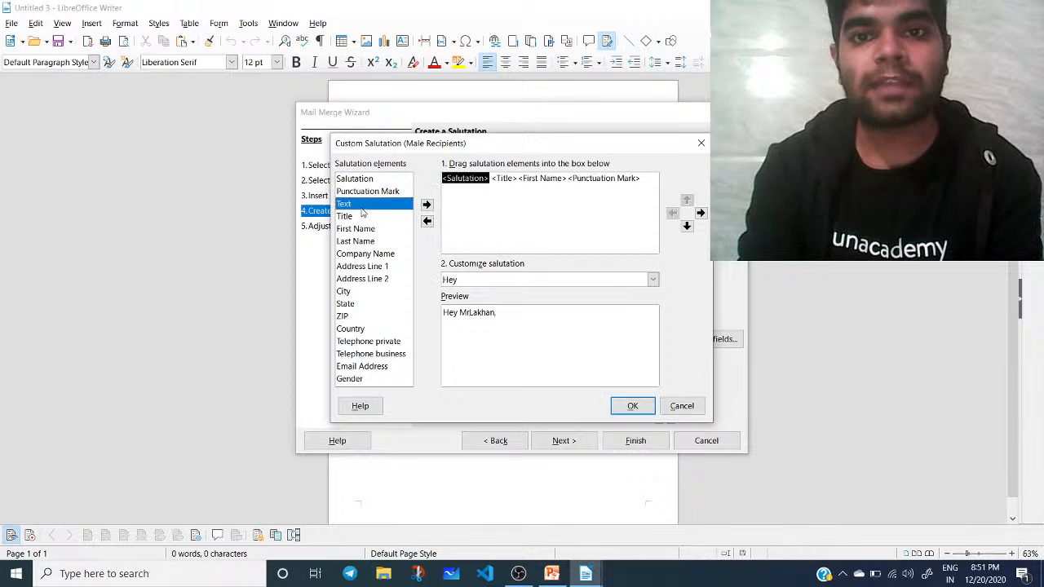
left_click(426, 204)
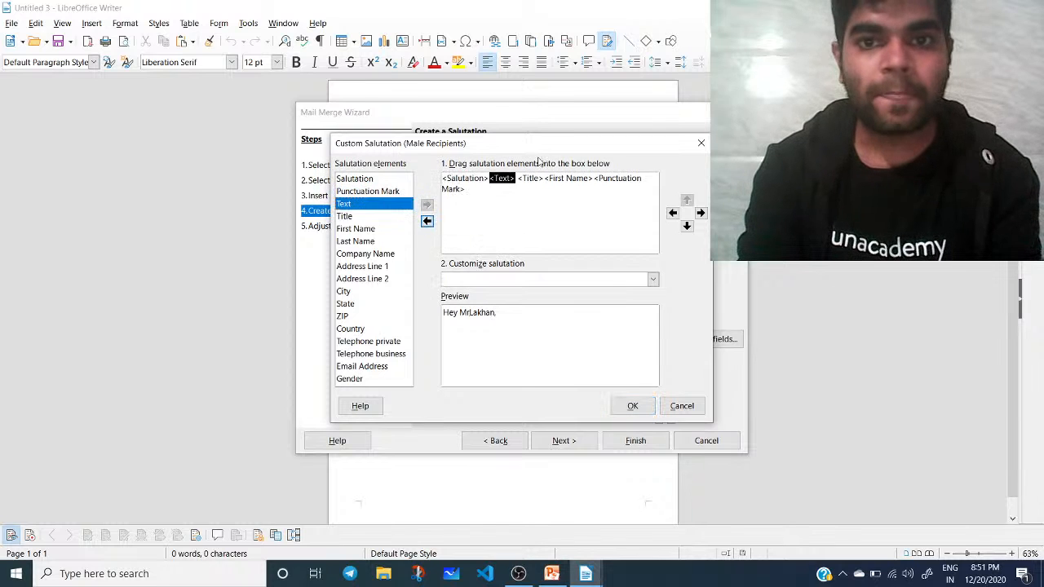
left_click(700, 214)
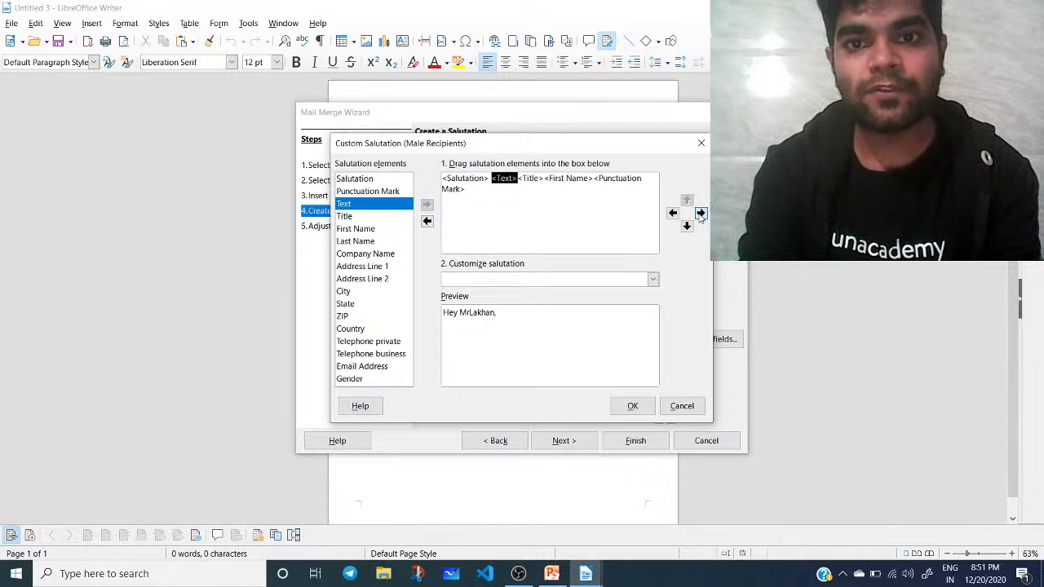
left_click(699, 213)
left_click(479, 280)
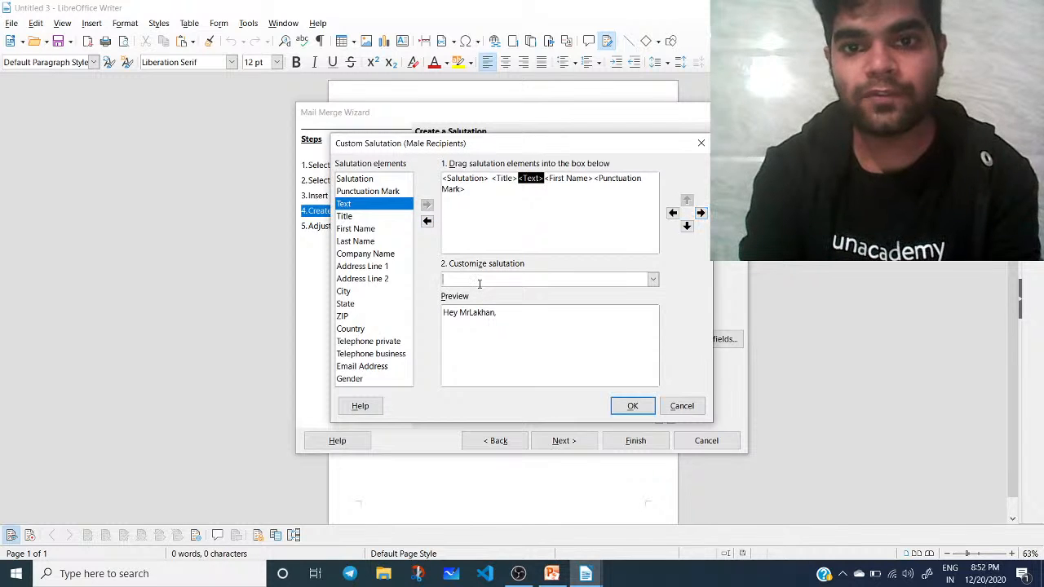
type(".")
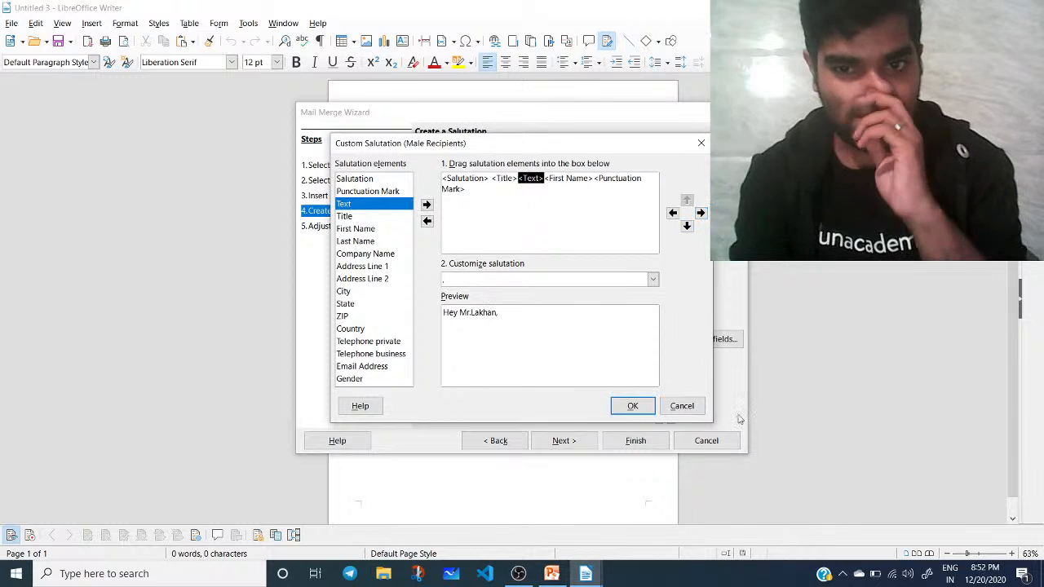
left_click(649, 408)
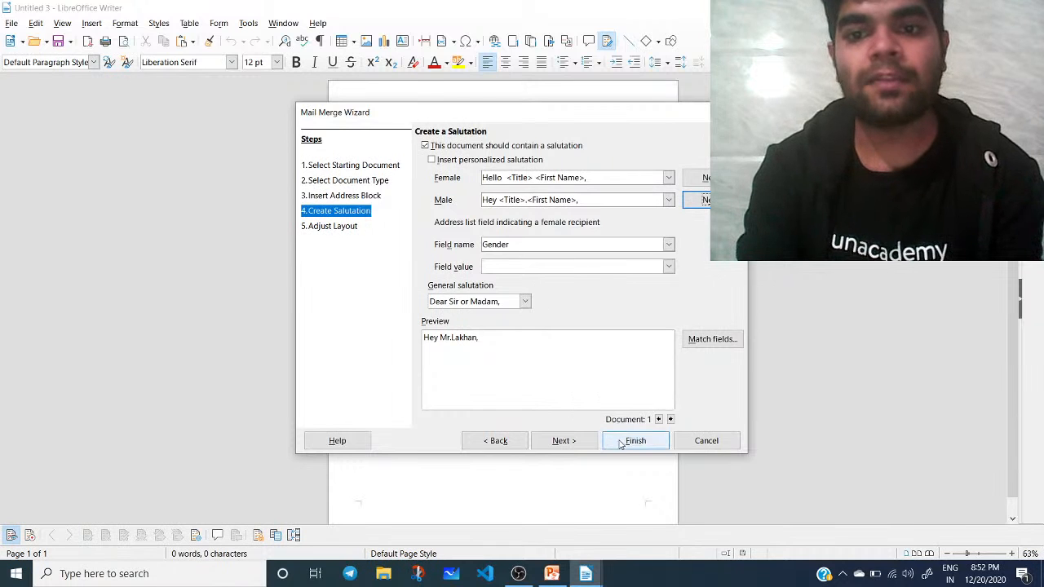
Preview the salutation for recipient documents 1 through 4 and return to document 1
left_click(669, 419)
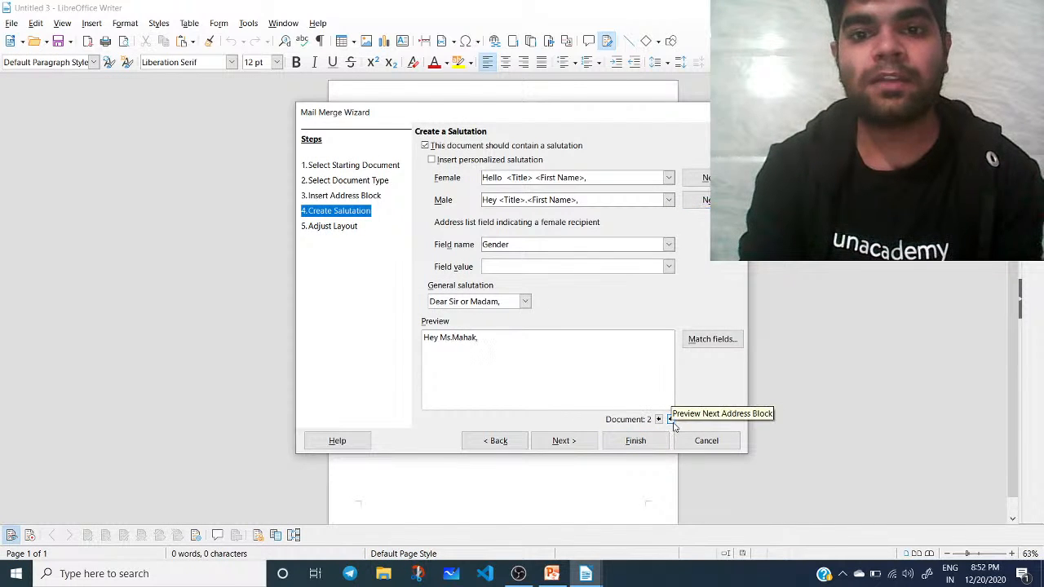
left_click(670, 419)
left_click(669, 419)
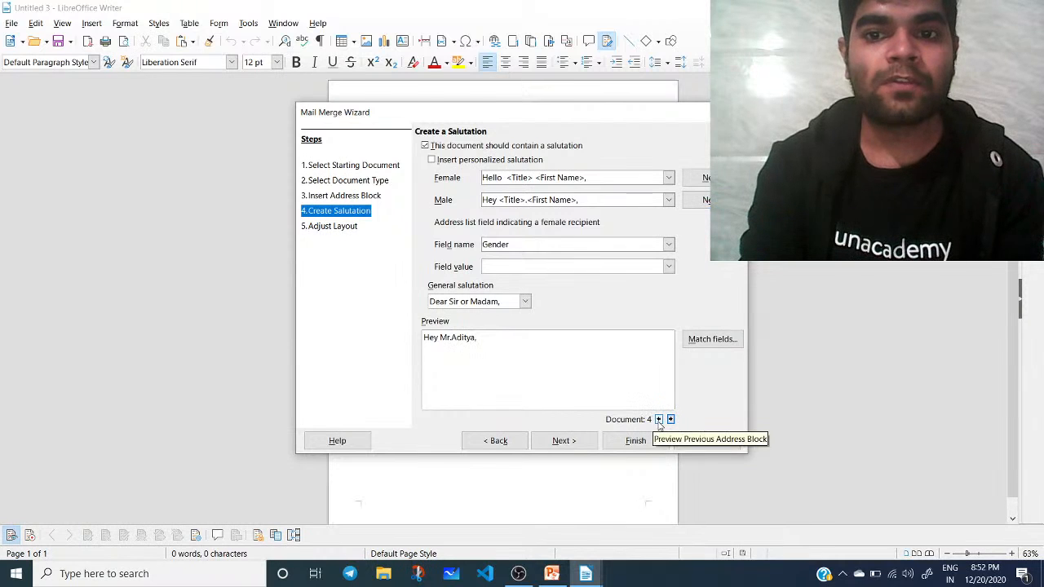
left_click(659, 419)
left_click(658, 419)
left_click(659, 419)
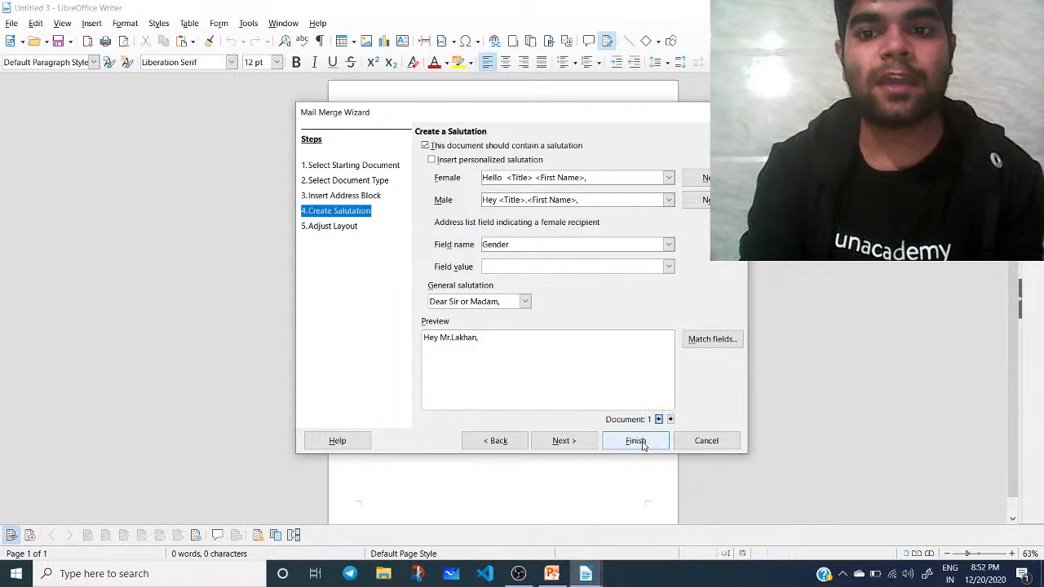
Finish the Mail Merge Wizard with the custom female and male salutations
left_click(635, 441)
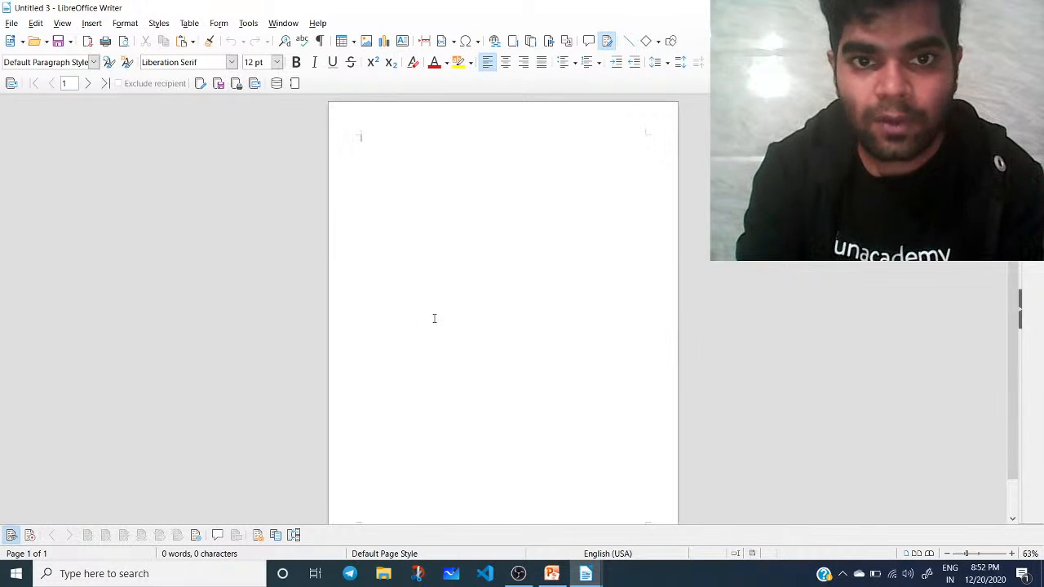
scroll(434, 318, "down", 1)
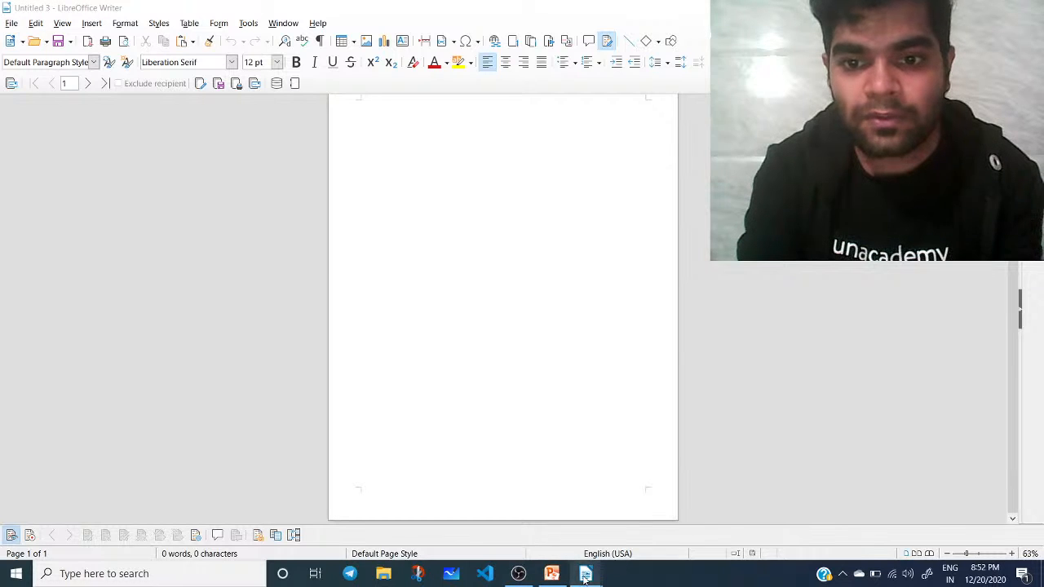
mouse_move(585, 576)
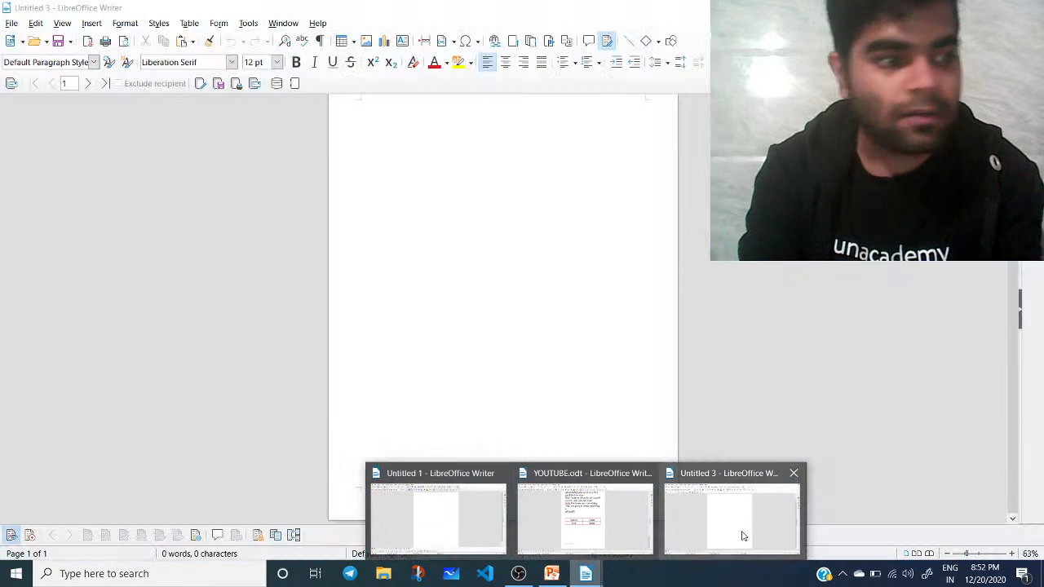
Bring up the Untitled 3 document and browse its mail merge entries from 1 to 4 and back to 1
left_click(742, 536)
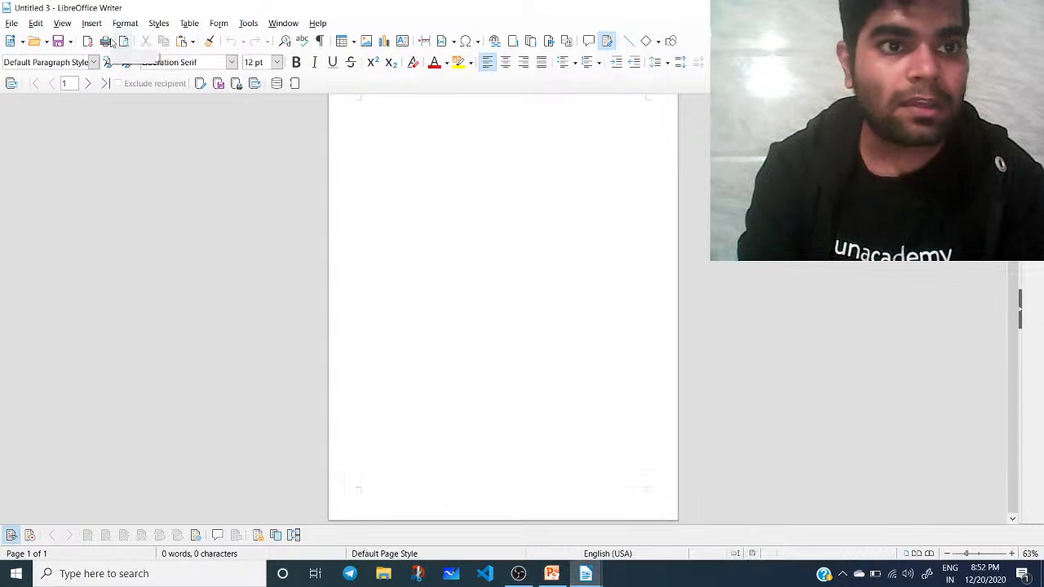
left_click(89, 86)
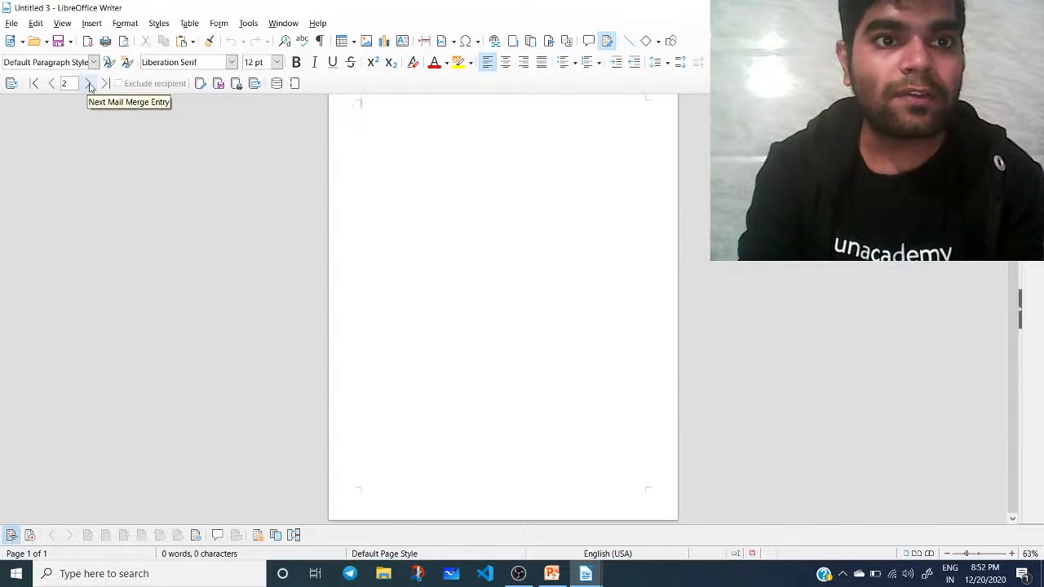
left_click(90, 86)
scroll(380, 244, "up", 1)
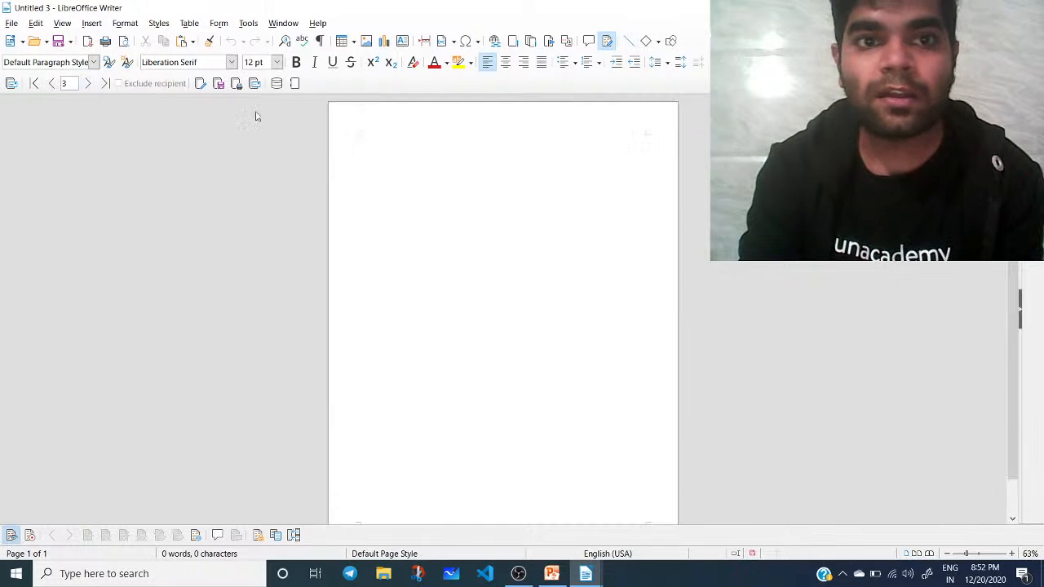
left_click(92, 84)
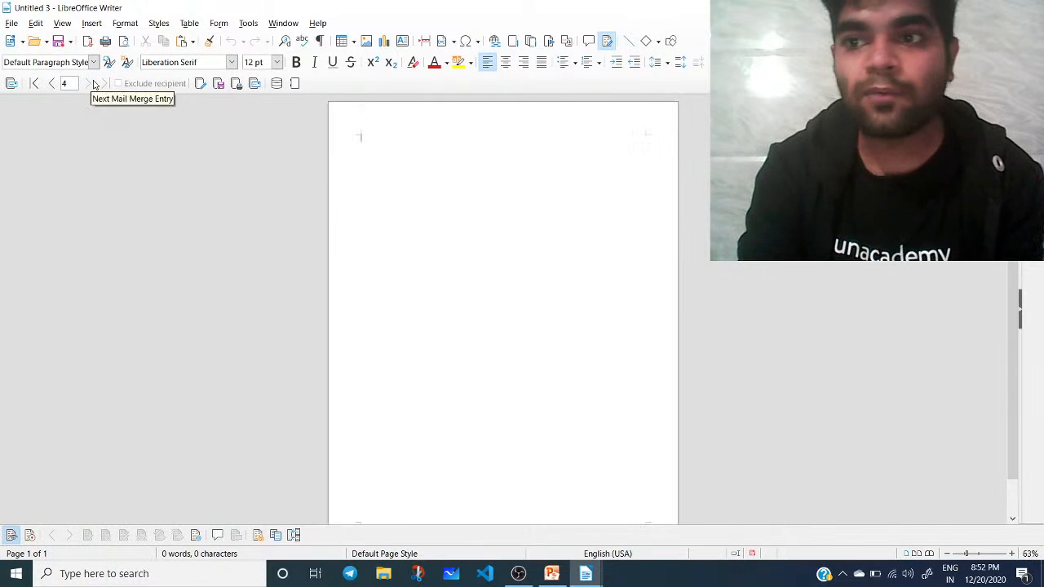
left_click(50, 85)
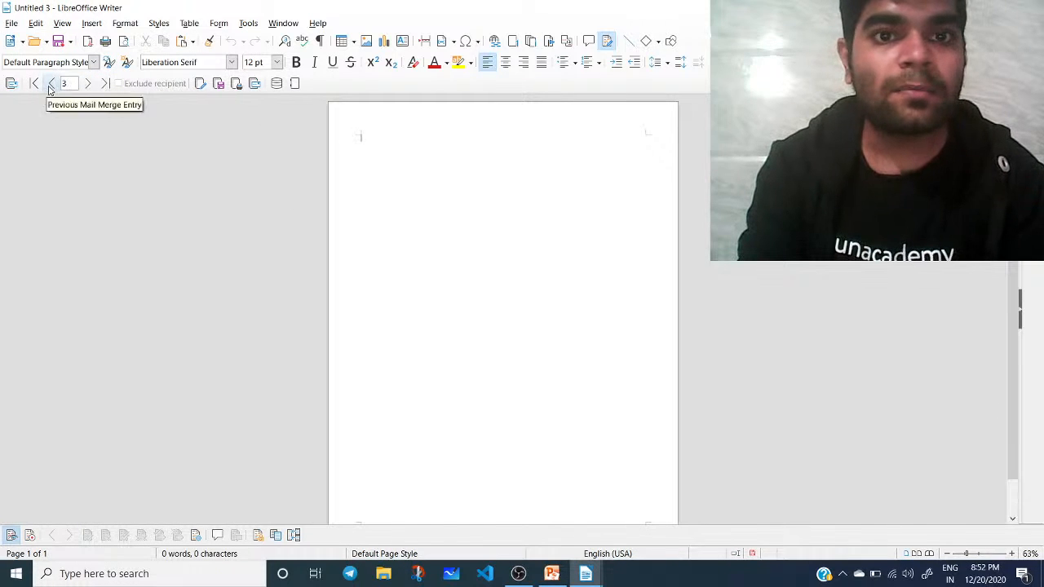
left_click(50, 88)
left_click(51, 89)
scroll(405, 319, "down", 1)
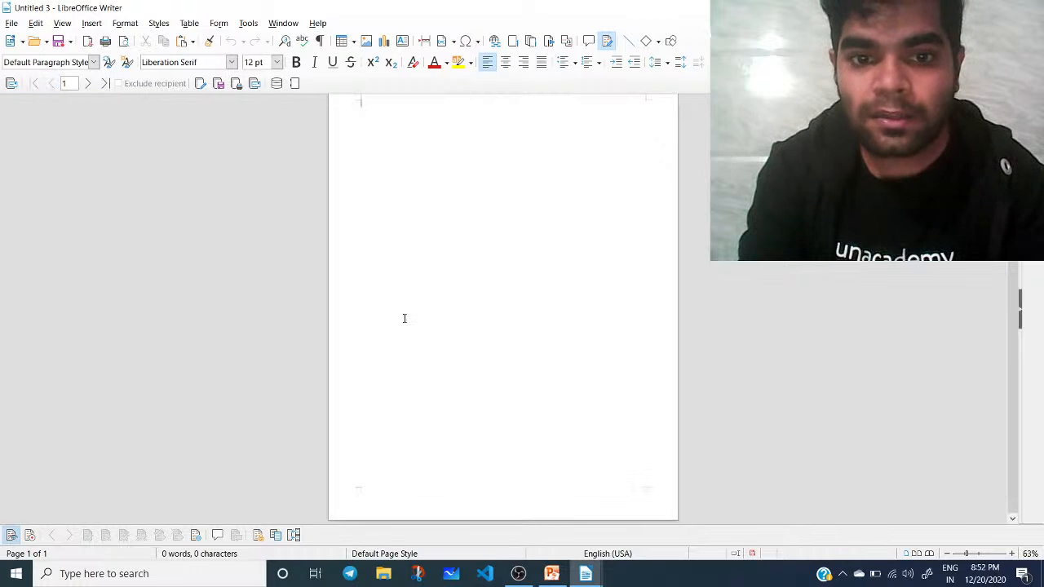
scroll(403, 318, "up", 1)
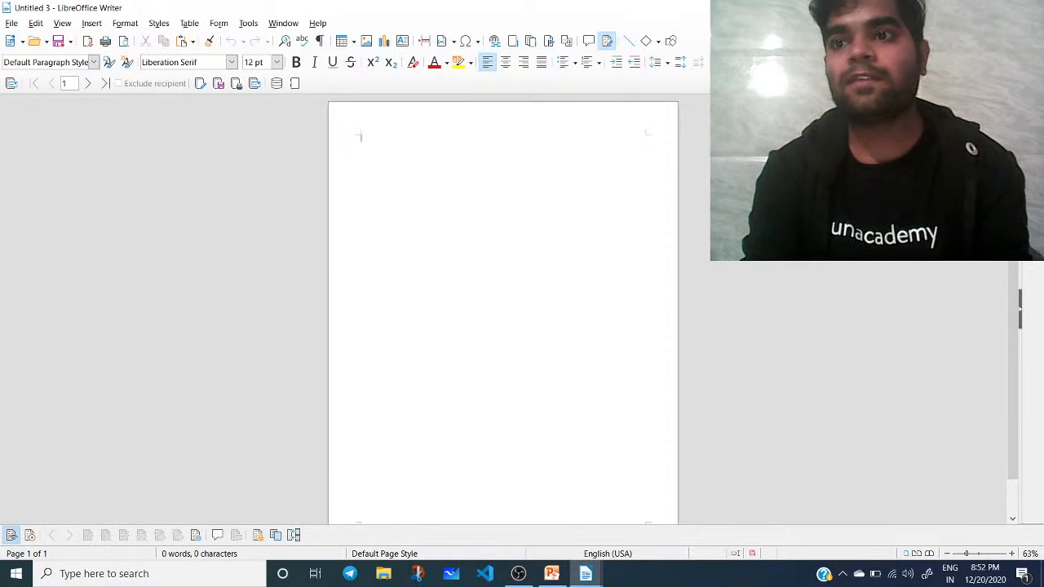
Close the Untitled 3, YOUTUBE.odt and Untitled 1 documents without saving their changes
left_click(1027, 7)
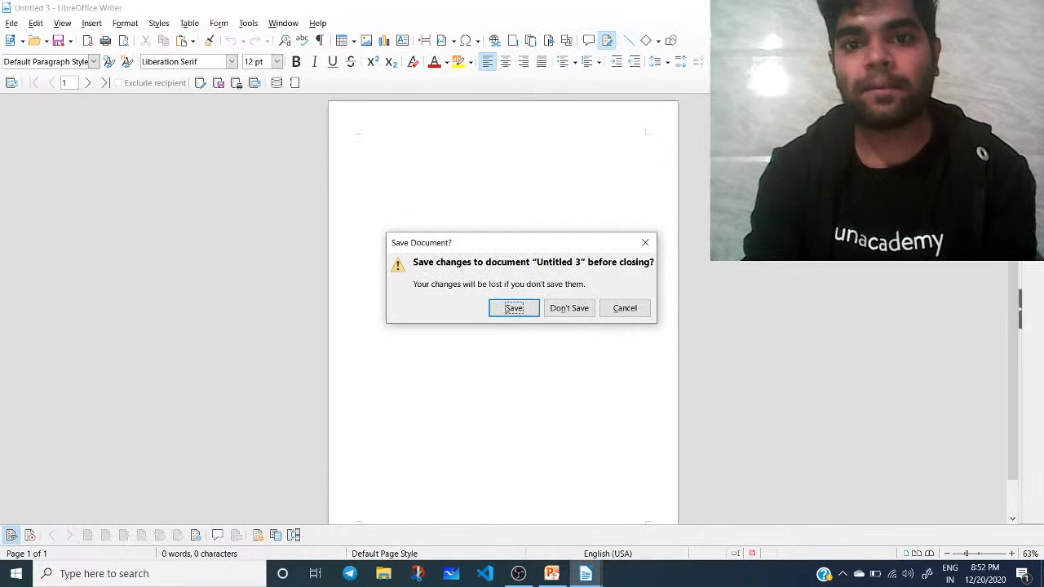
left_click(578, 308)
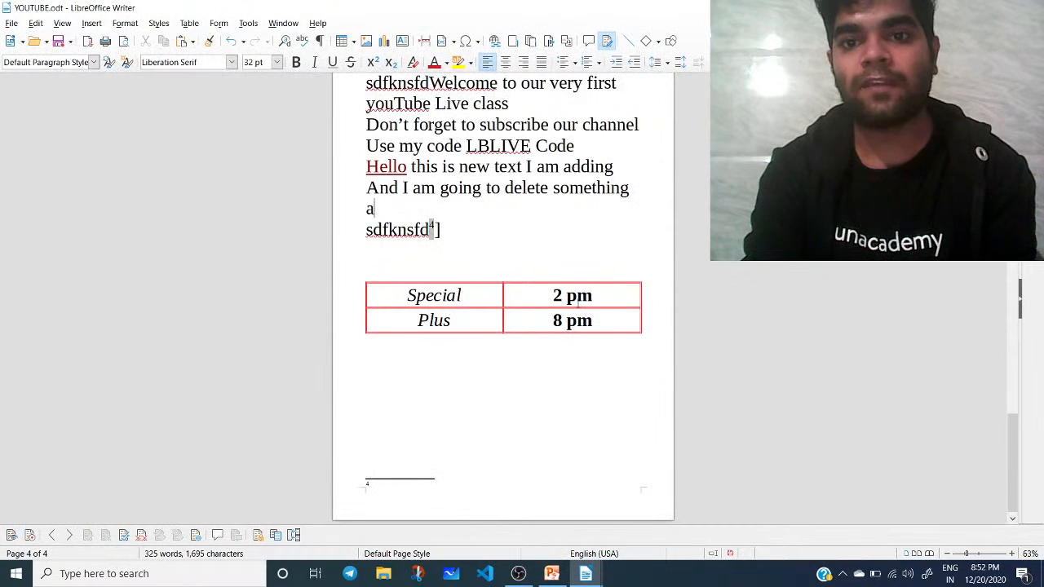
left_click(1027, 7)
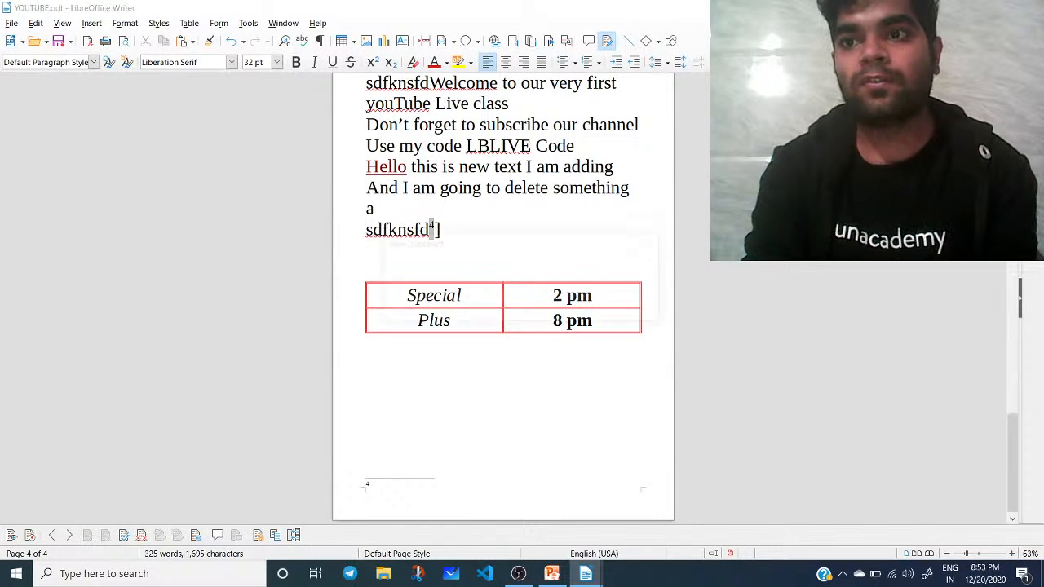
left_click(593, 308)
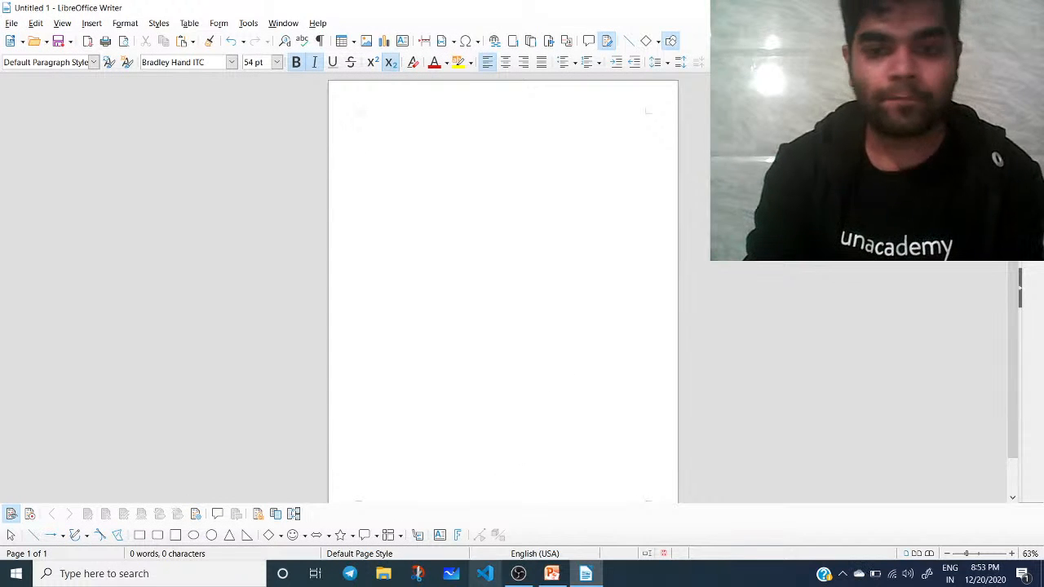
left_click(484, 573)
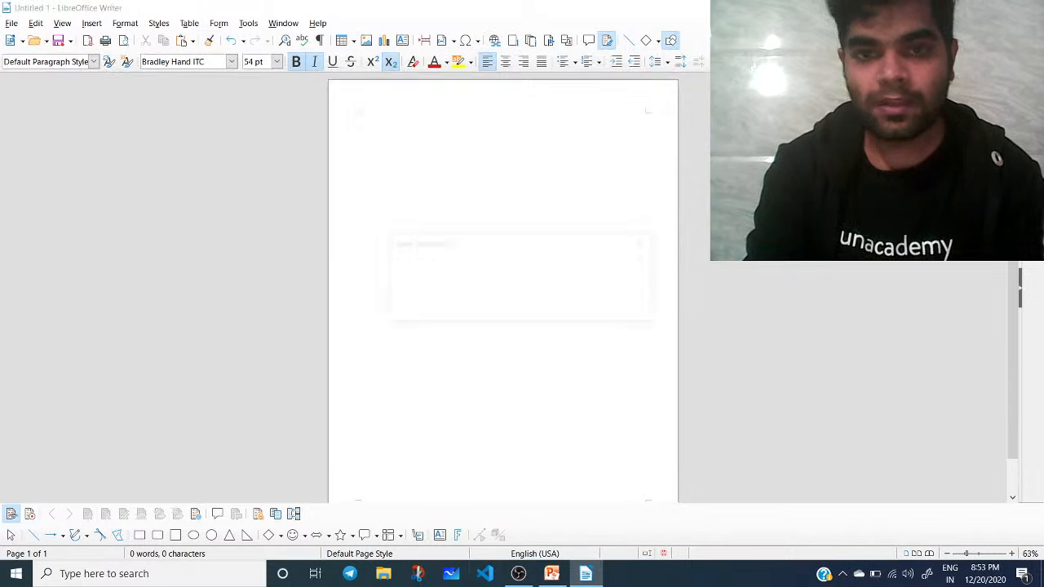
left_click(576, 309)
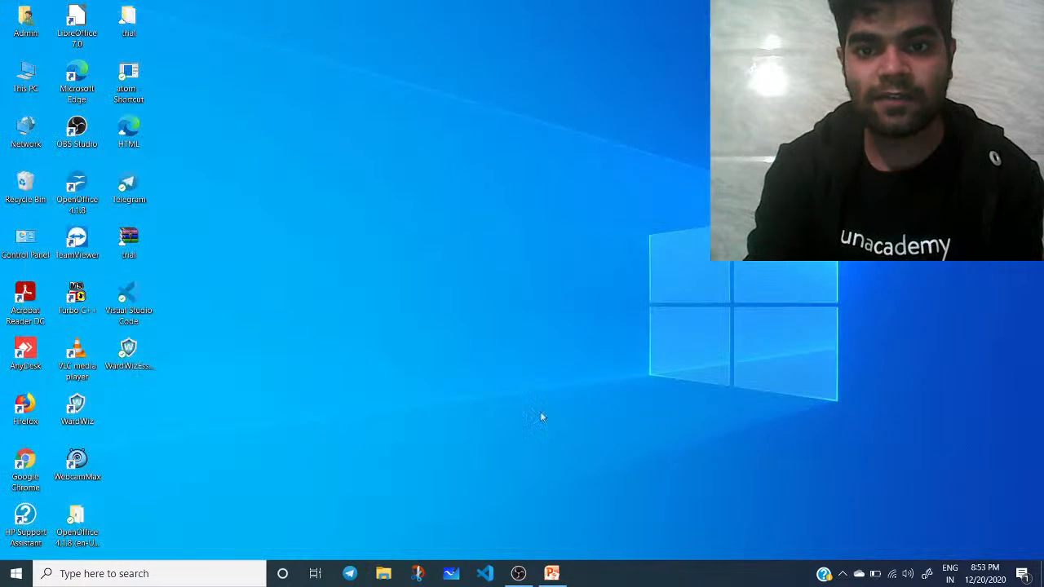
Switch to the Unacademy YouTube PPT presentation in PowerPoint and start the slide show from the "Topics for practical" slide
left_click(551, 573)
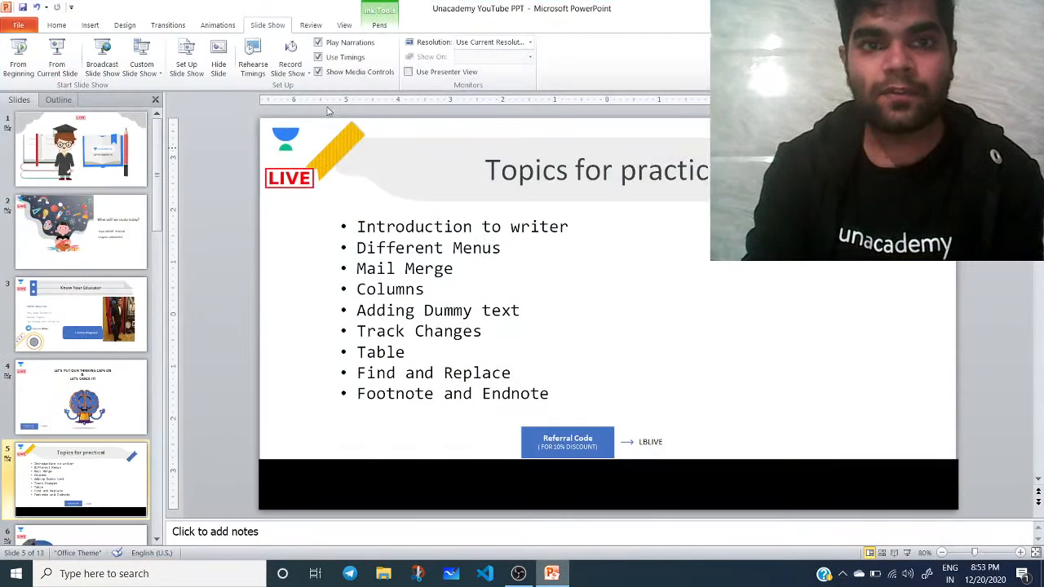
left_click(56, 53)
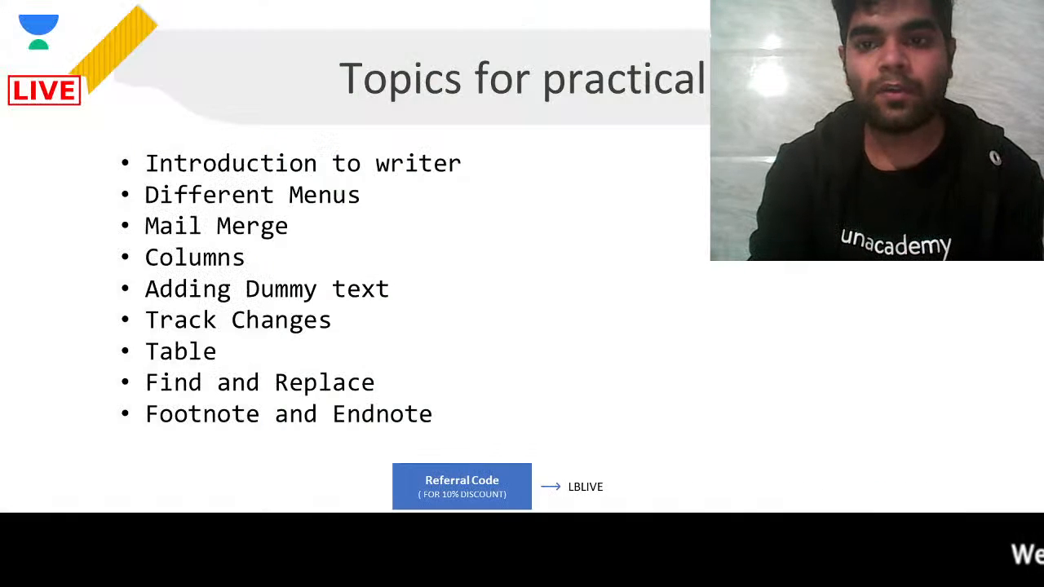